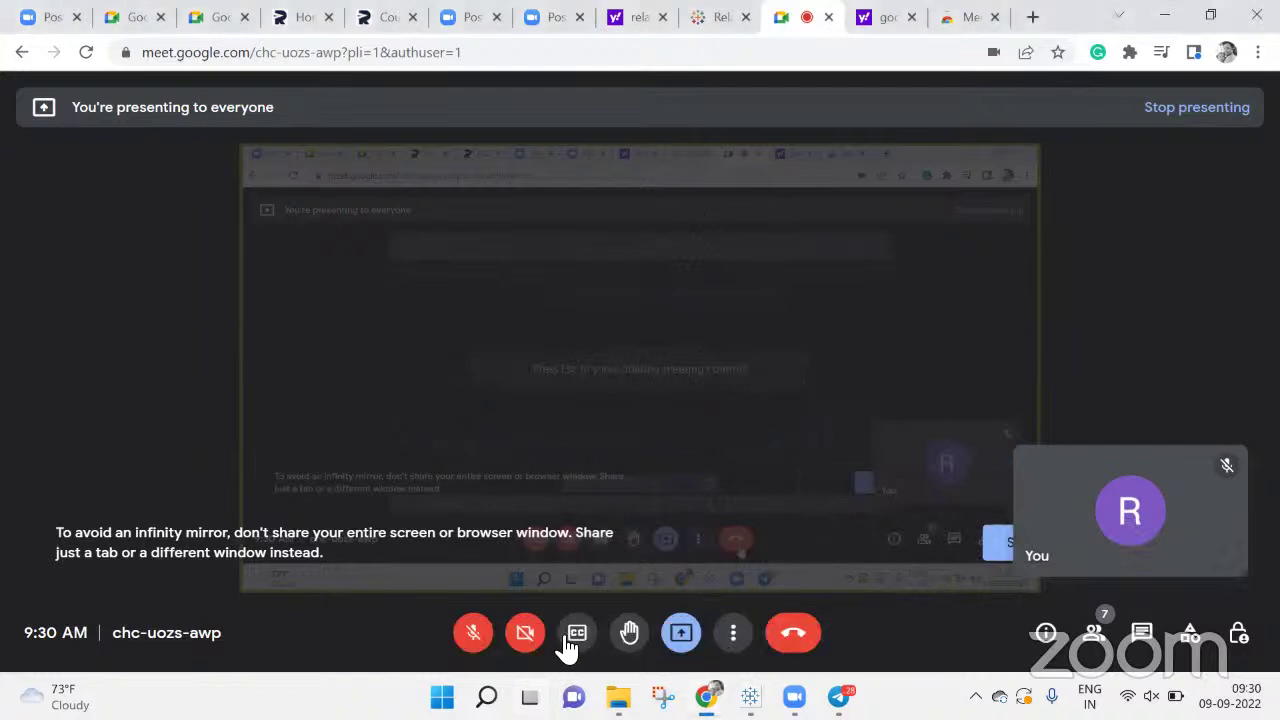
Unmute the microphone in the Google Meet call and raise the computer's volume
{"action": "left_click", "coordinate": [475, 634]}
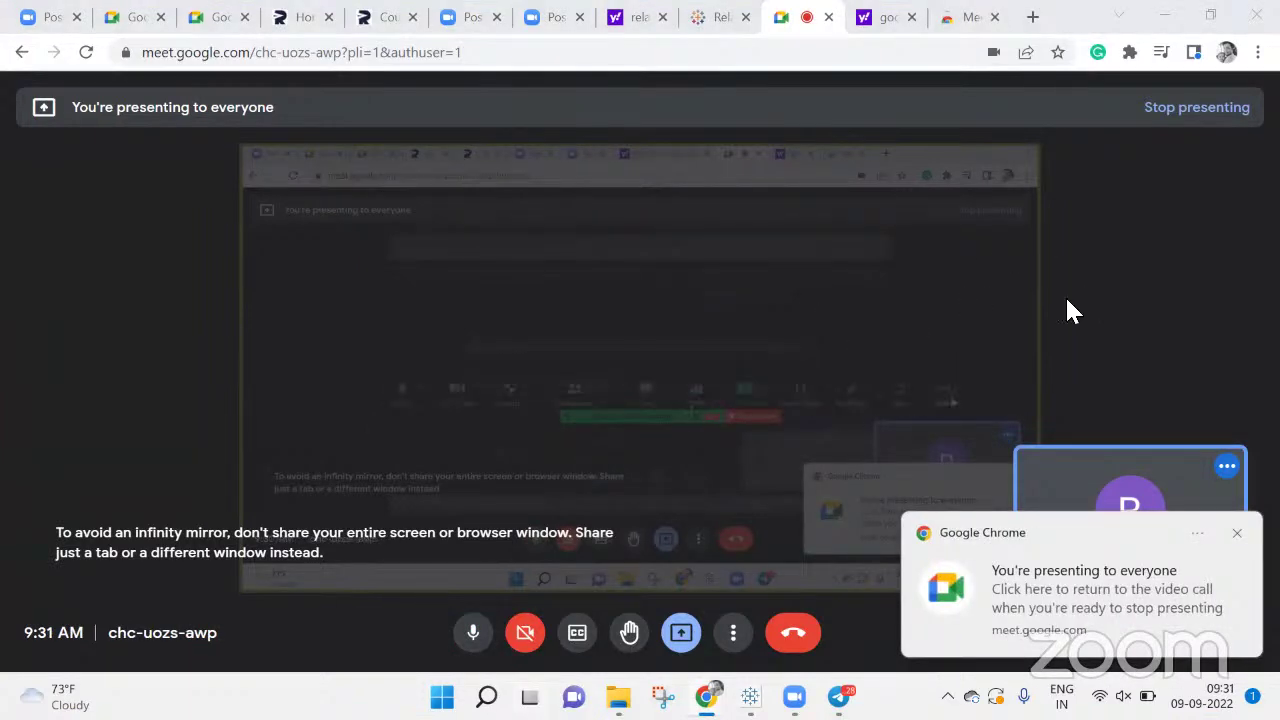
{"action": "key", "text": "XF86AudioRaiseVolume"}
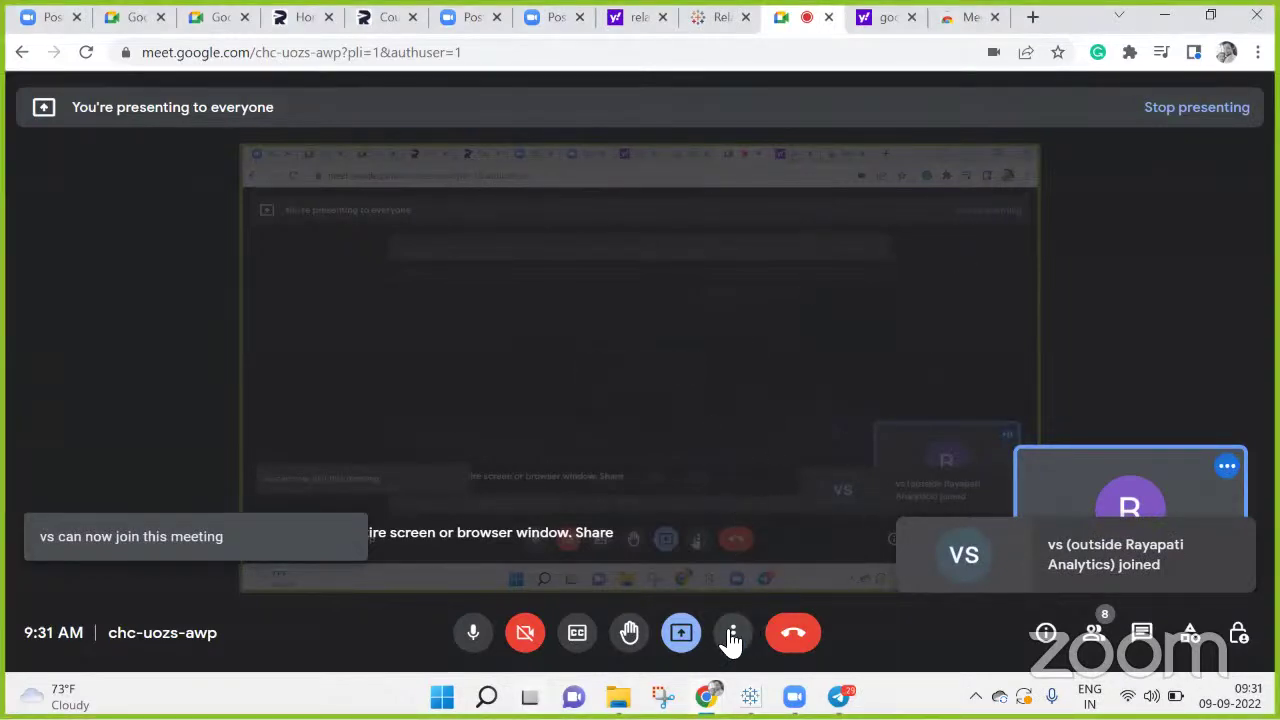
{"action": "mouse_move", "coordinate": [750, 695]}
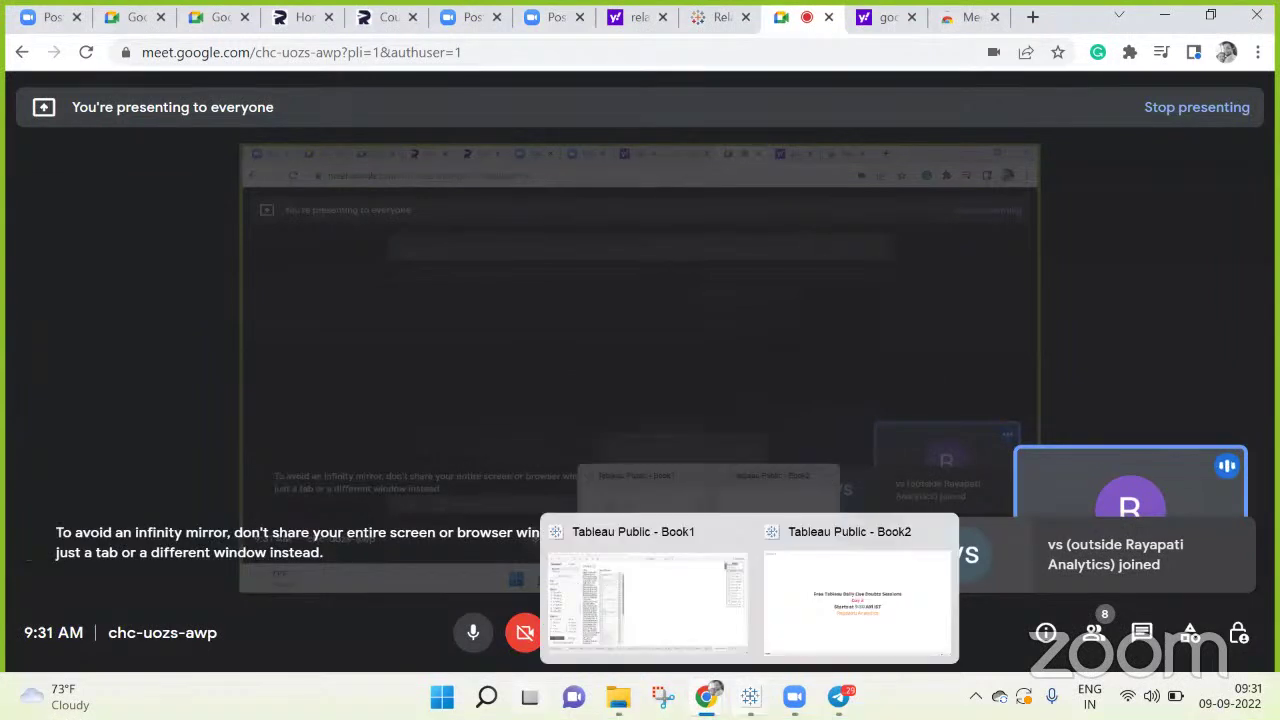
{"action": "key", "text": "XF86AudioRaiseVolume"}
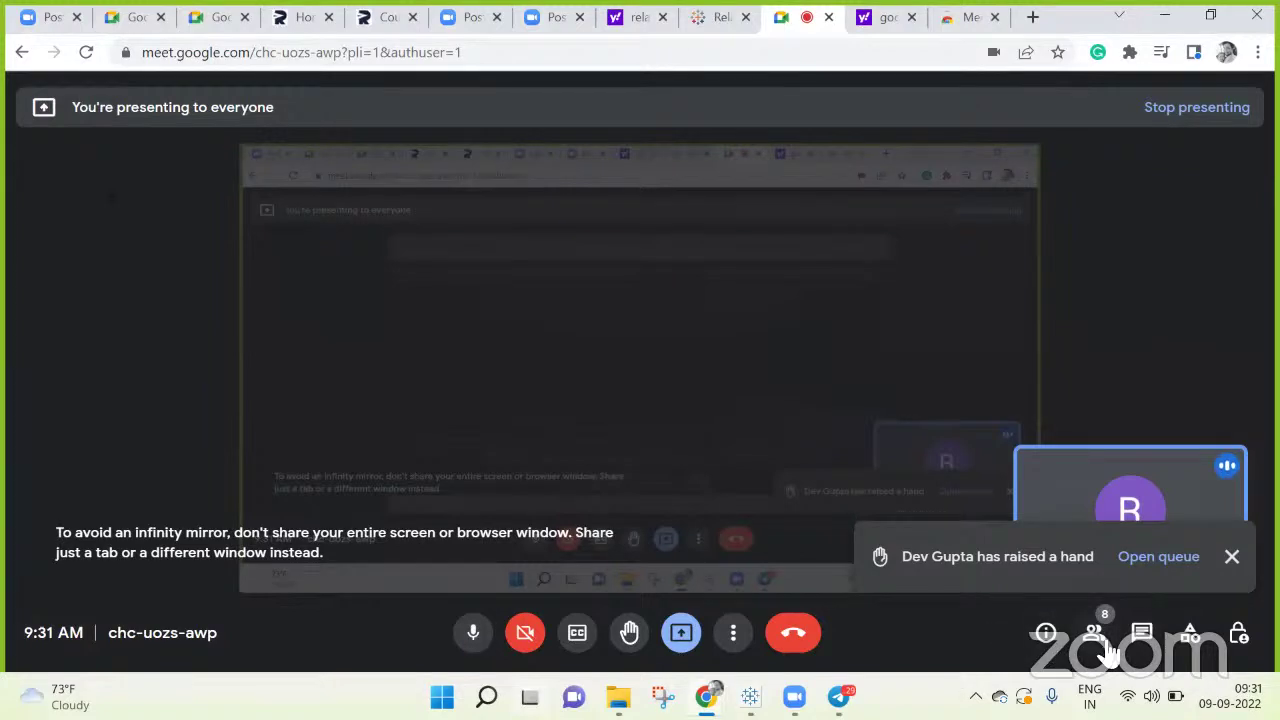
Open the meeting's participant list and check the raised hand and the people in the call
{"action": "left_click", "coordinate": [1100, 638]}
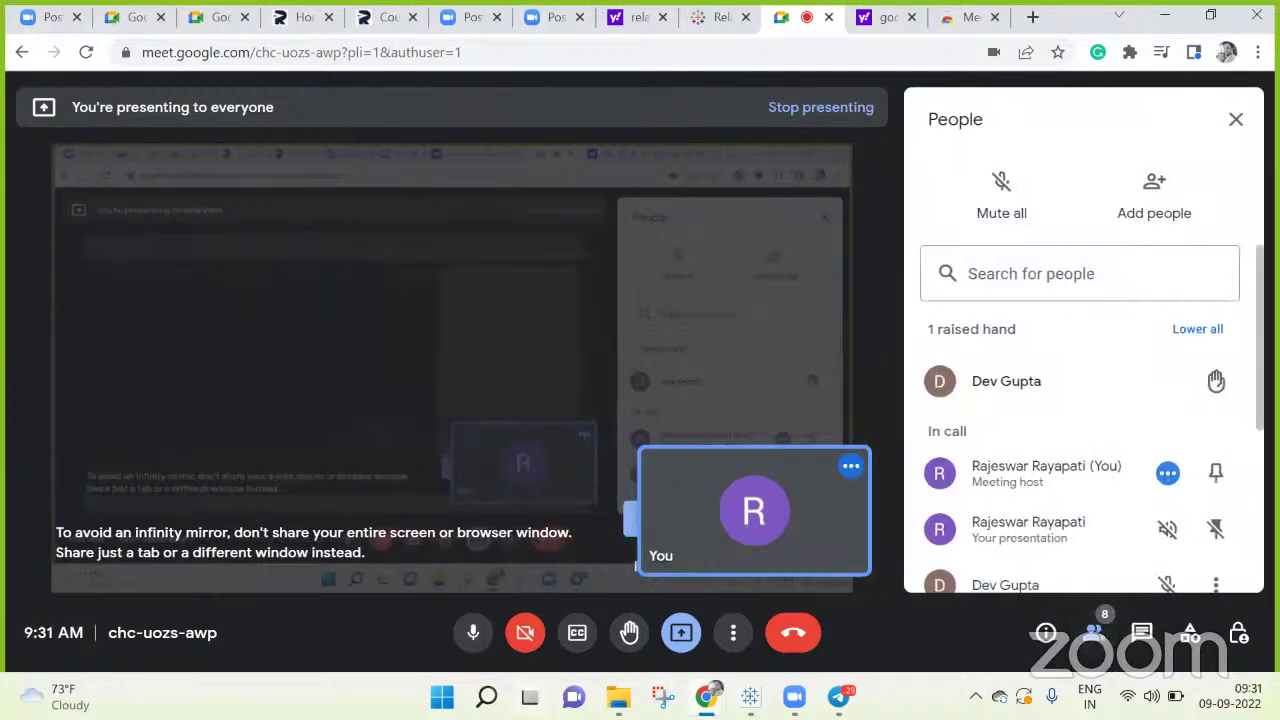
{"action": "scroll", "coordinate": [1175, 310], "scroll_direction": "down", "scroll_amount": 2}
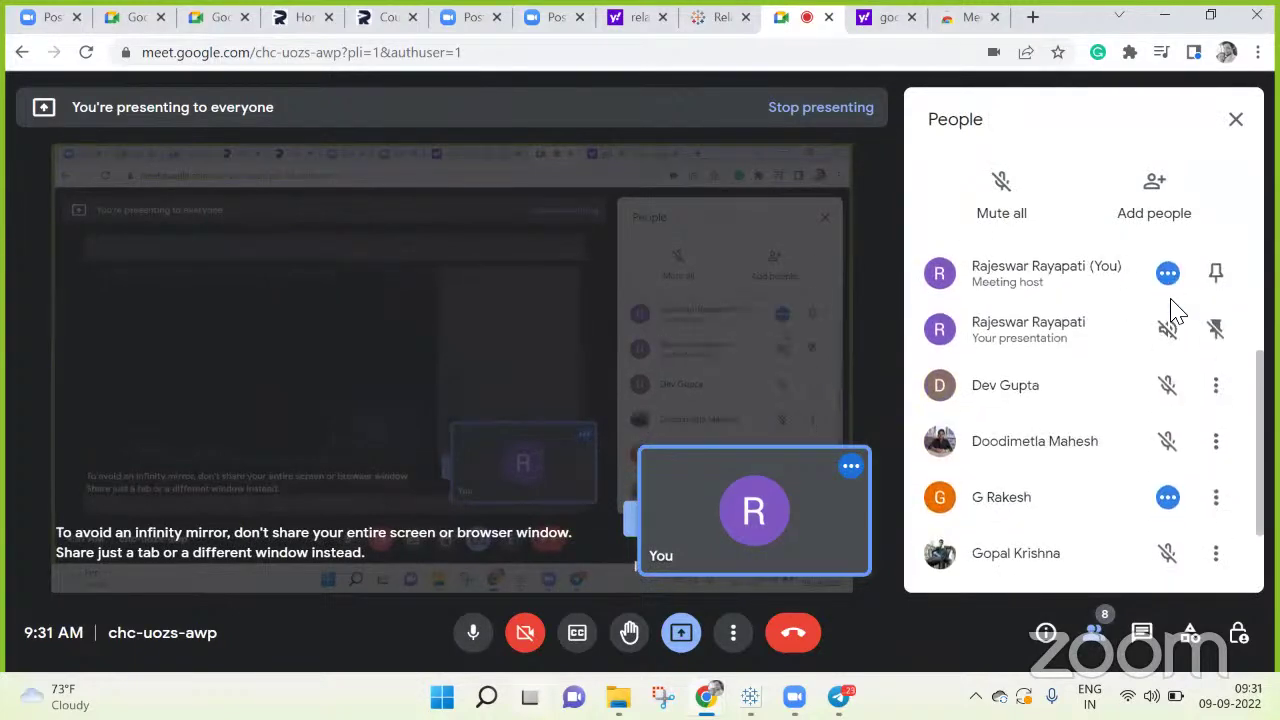
{"action": "key", "text": "XF86AudioRaiseVolume"}
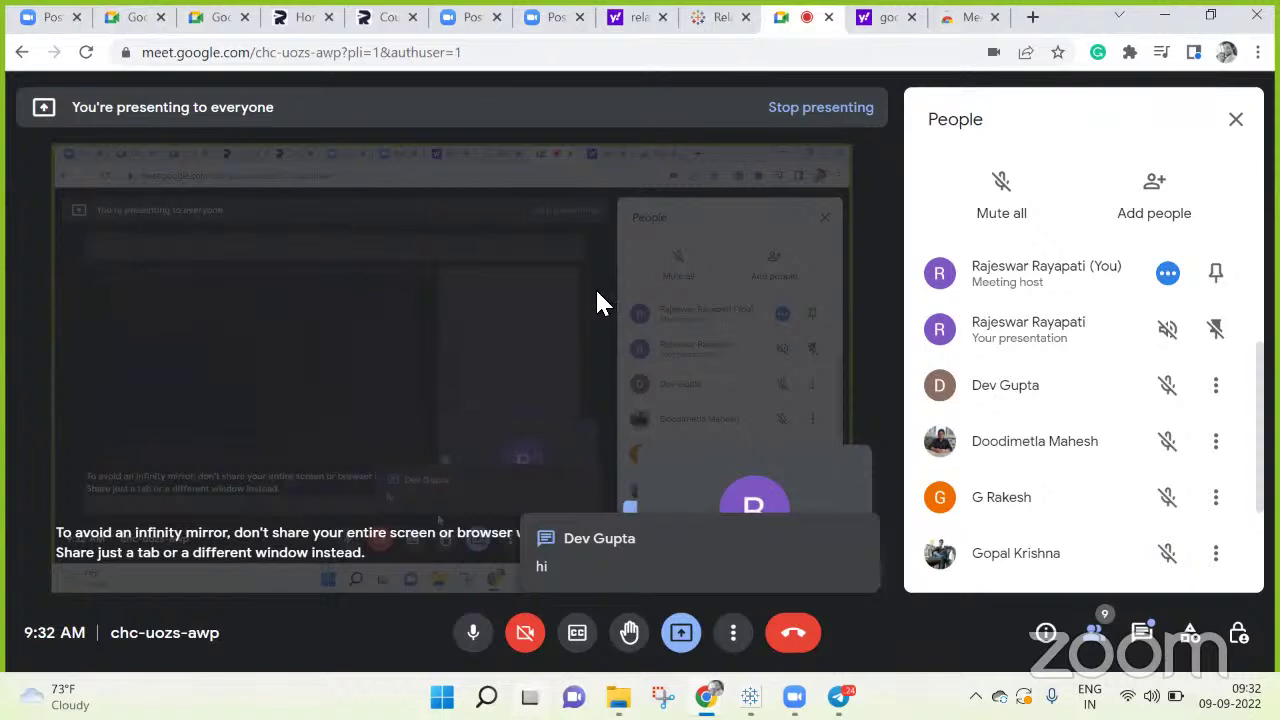
Switch to the Book2 workbook in Tableau Public, leave presentation mode and add a new worksheet
{"action": "left_click", "coordinate": [750, 698]}
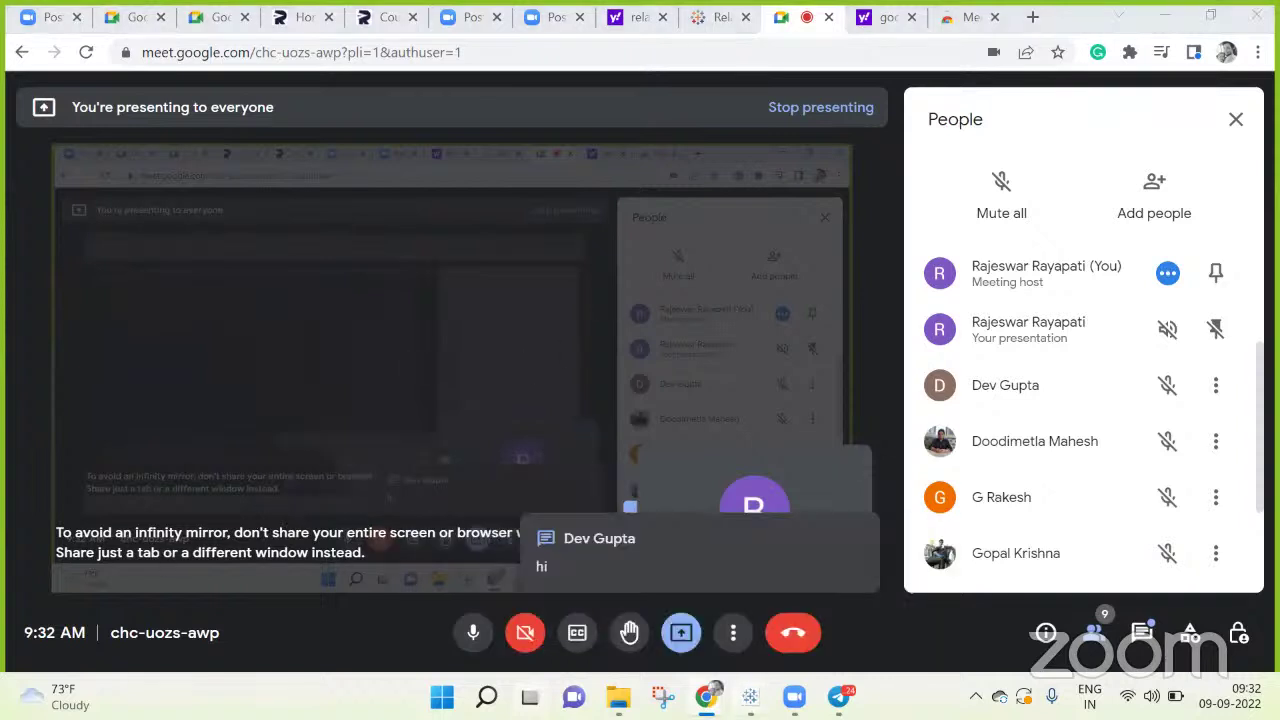
{"action": "left_click", "coordinate": [829, 563]}
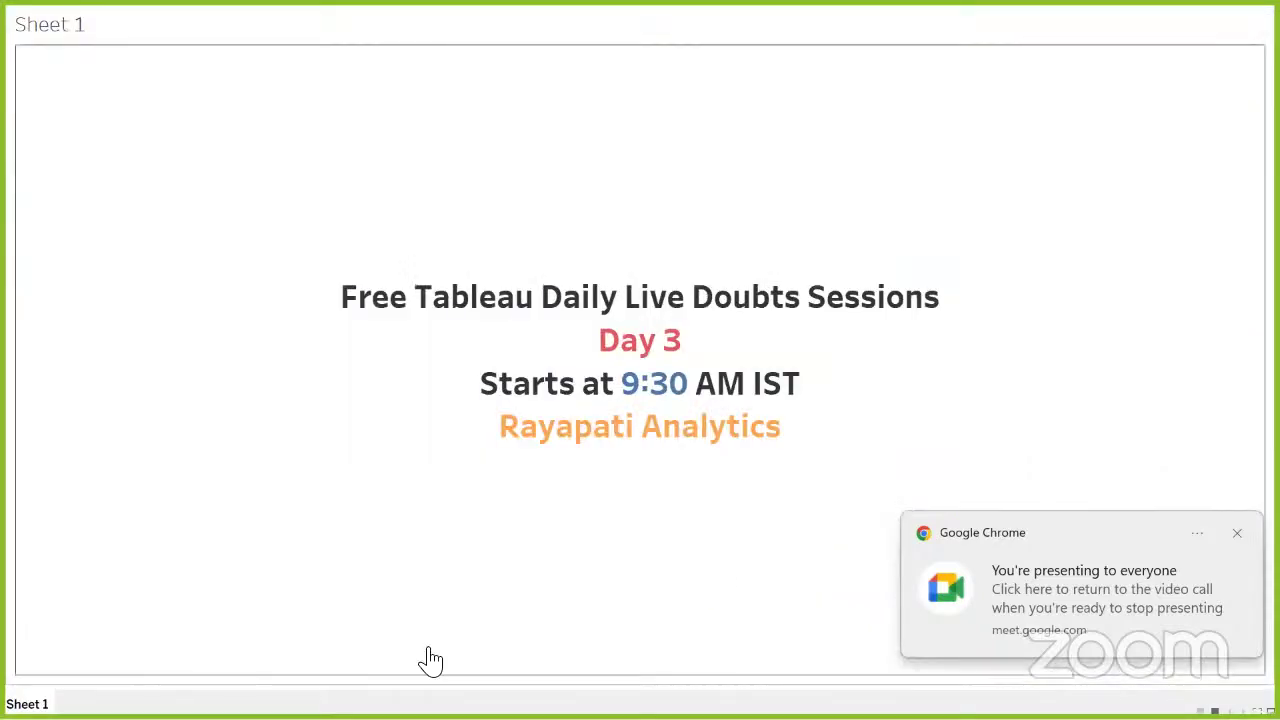
{"action": "left_click", "coordinate": [1211, 313]}
{"action": "left_click", "coordinate": [1220, 214]}
{"action": "key", "text": "Escape"}
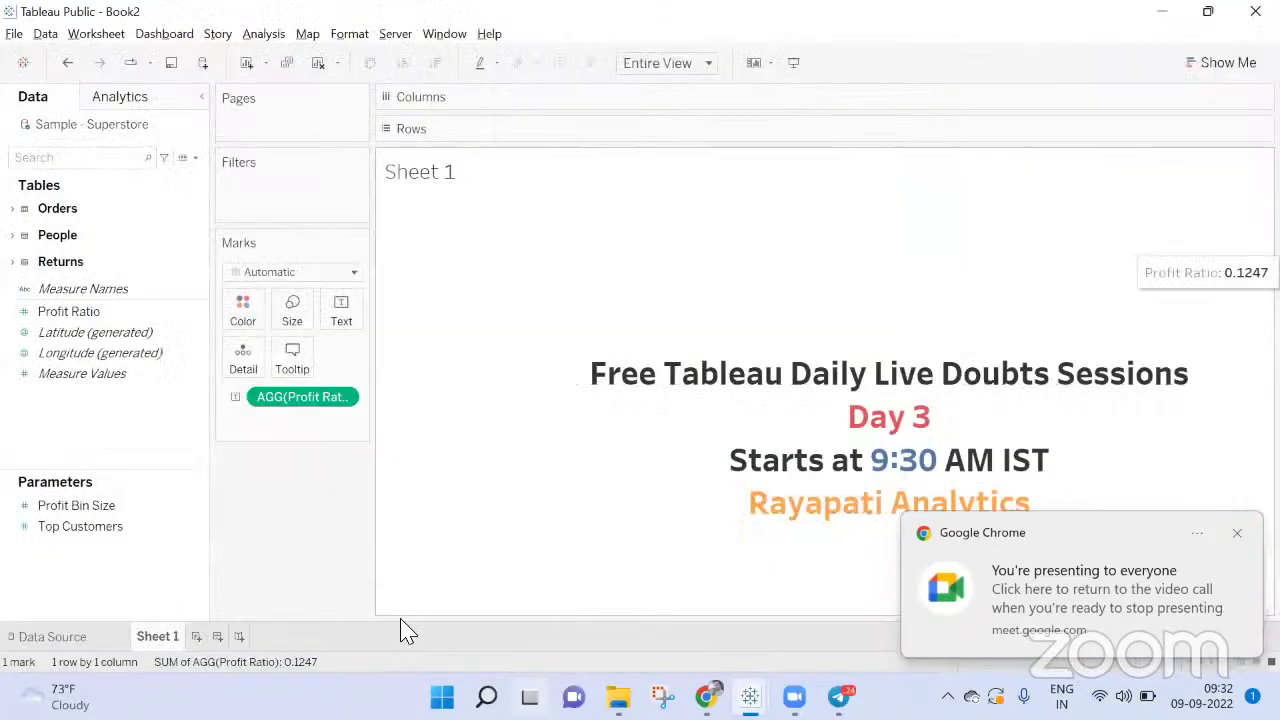
{"action": "left_click", "coordinate": [198, 636]}
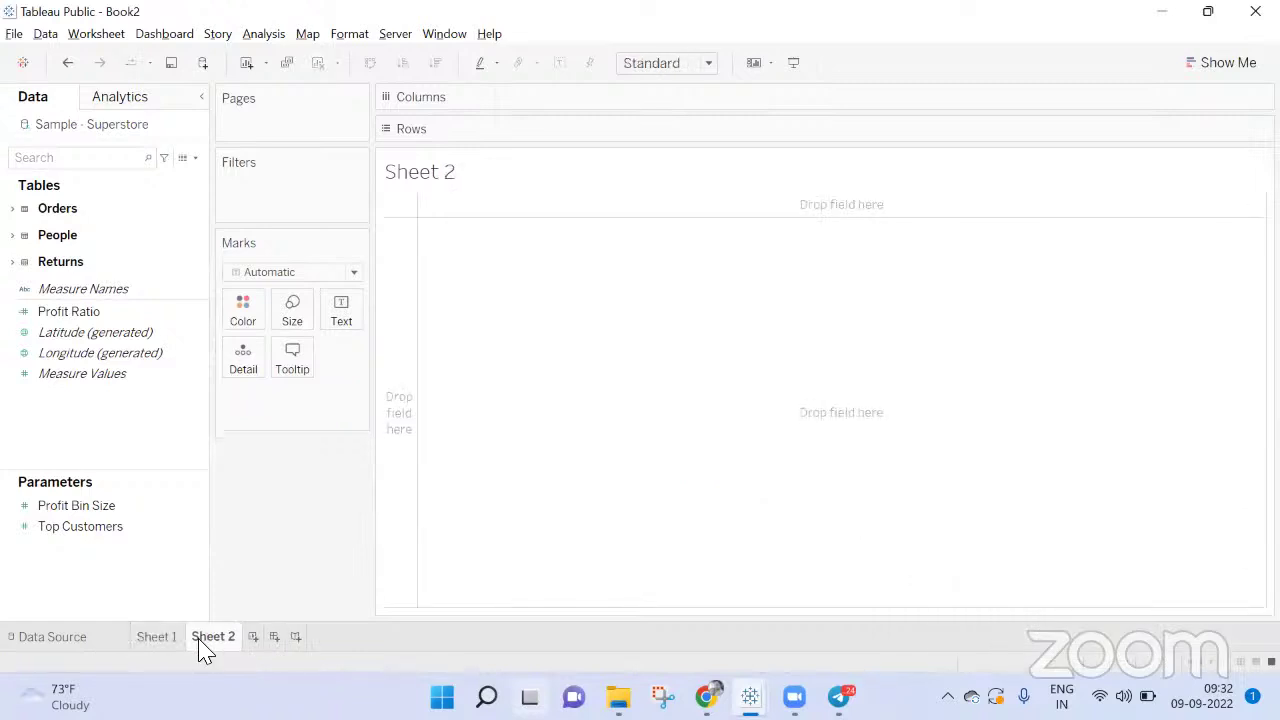
Raise the computer's playback volume further
{"action": "key", "text": "XF86AudioRaiseVolume"}
{"action": "key", "text": "XF86AudioRaiseVolume"}
{"action": "key", "text": "XF86AudioRaiseVolume"}
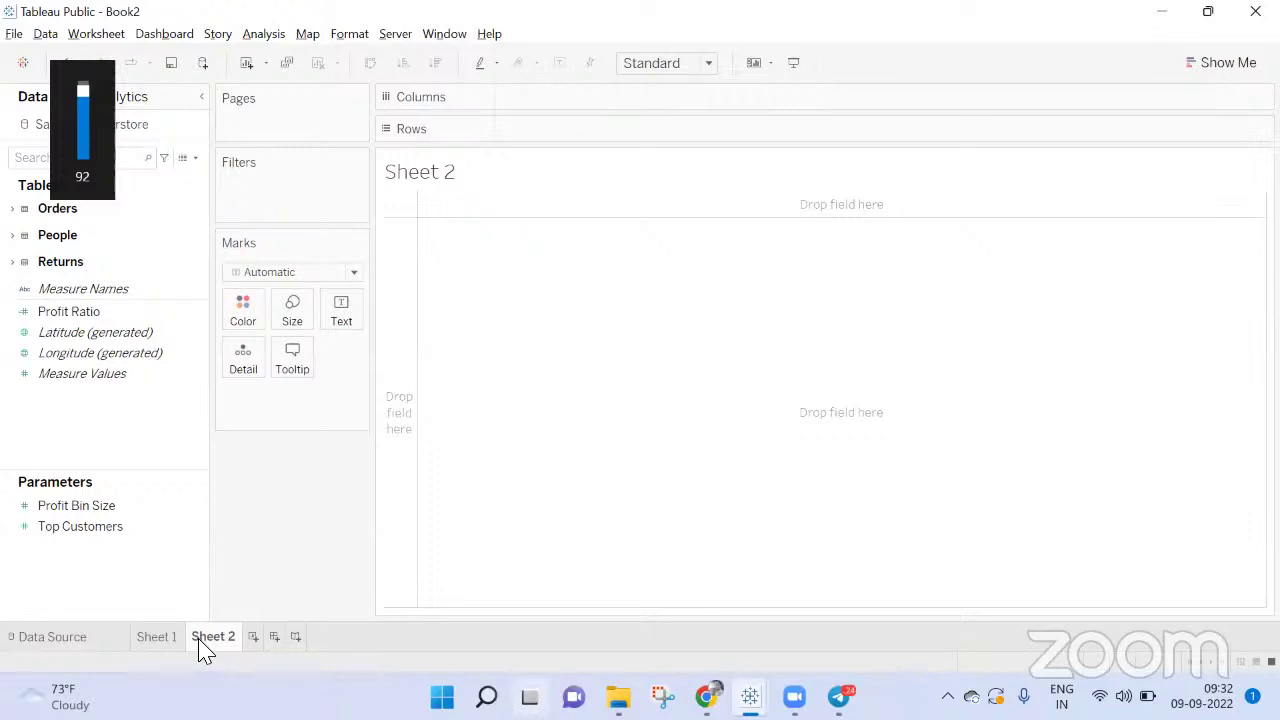
{"action": "key", "text": "XF86AudioRaiseVolume"}
{"action": "key", "text": "XF86AudioRaiseVolume"}
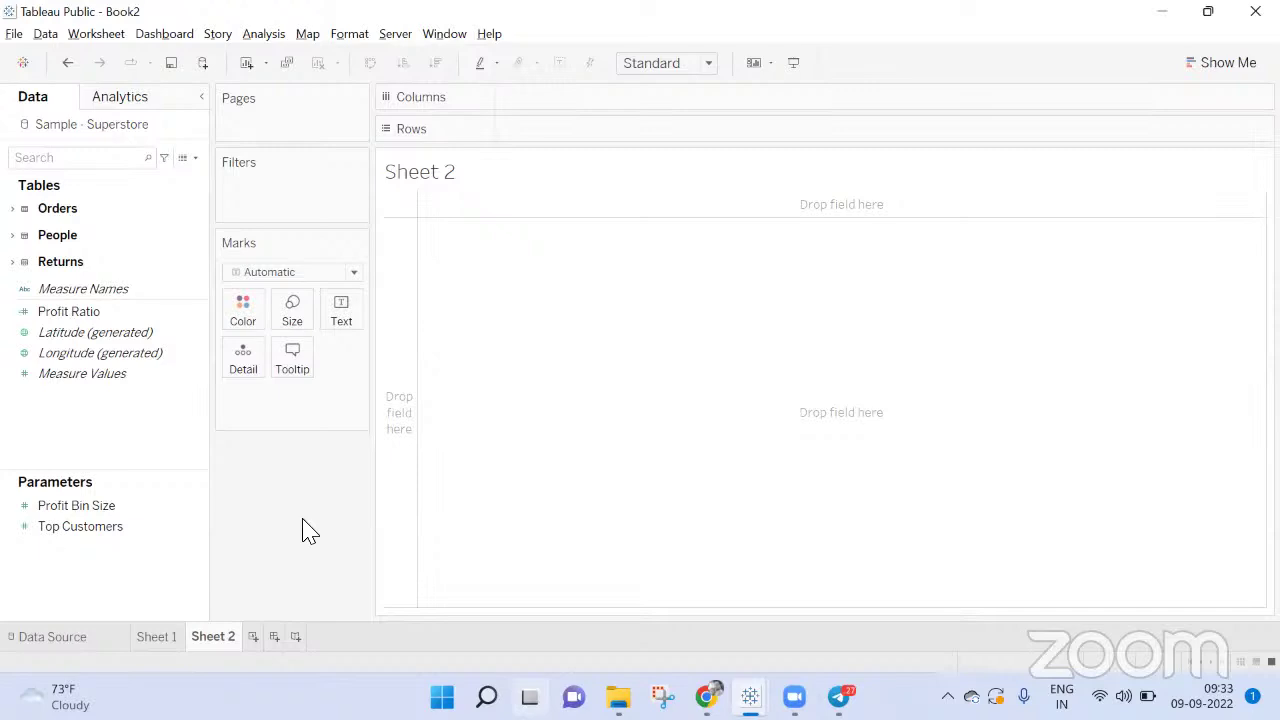
Expand the Orders table and examine the fields in its Location hierarchy
{"action": "left_click", "coordinate": [10, 209]}
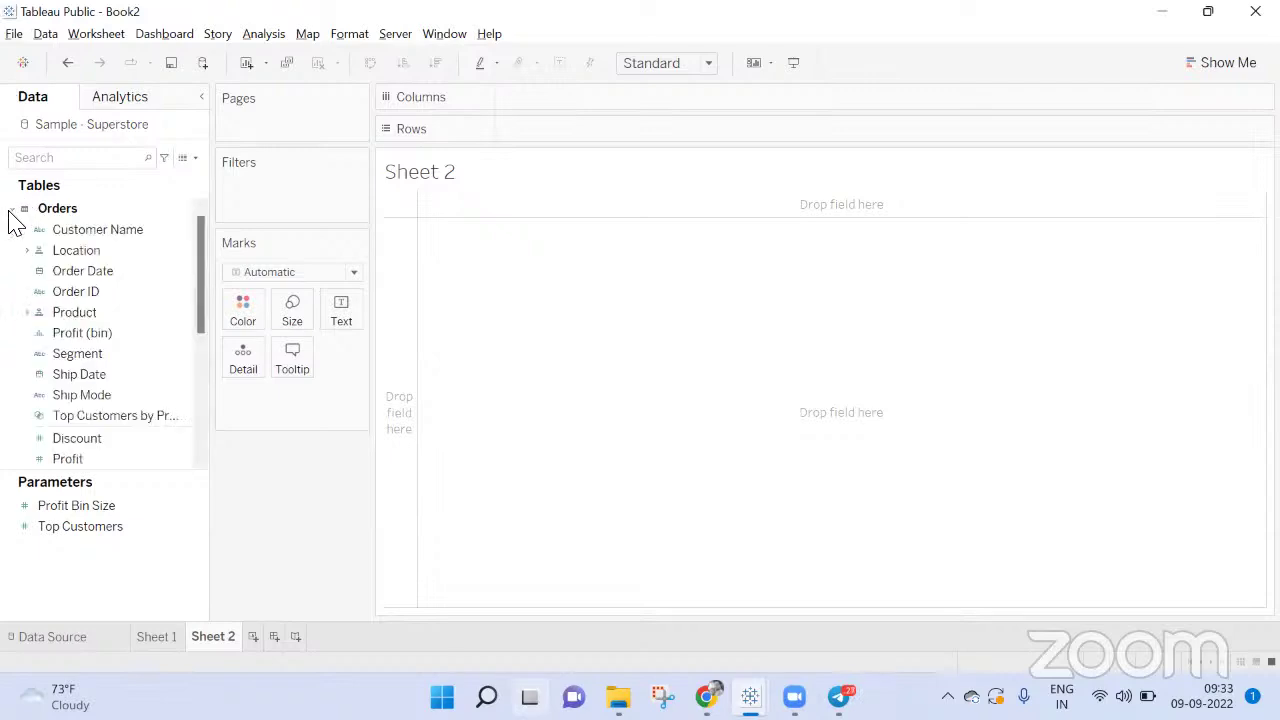
{"action": "left_click", "coordinate": [104, 314]}
{"action": "left_click", "coordinate": [27, 251]}
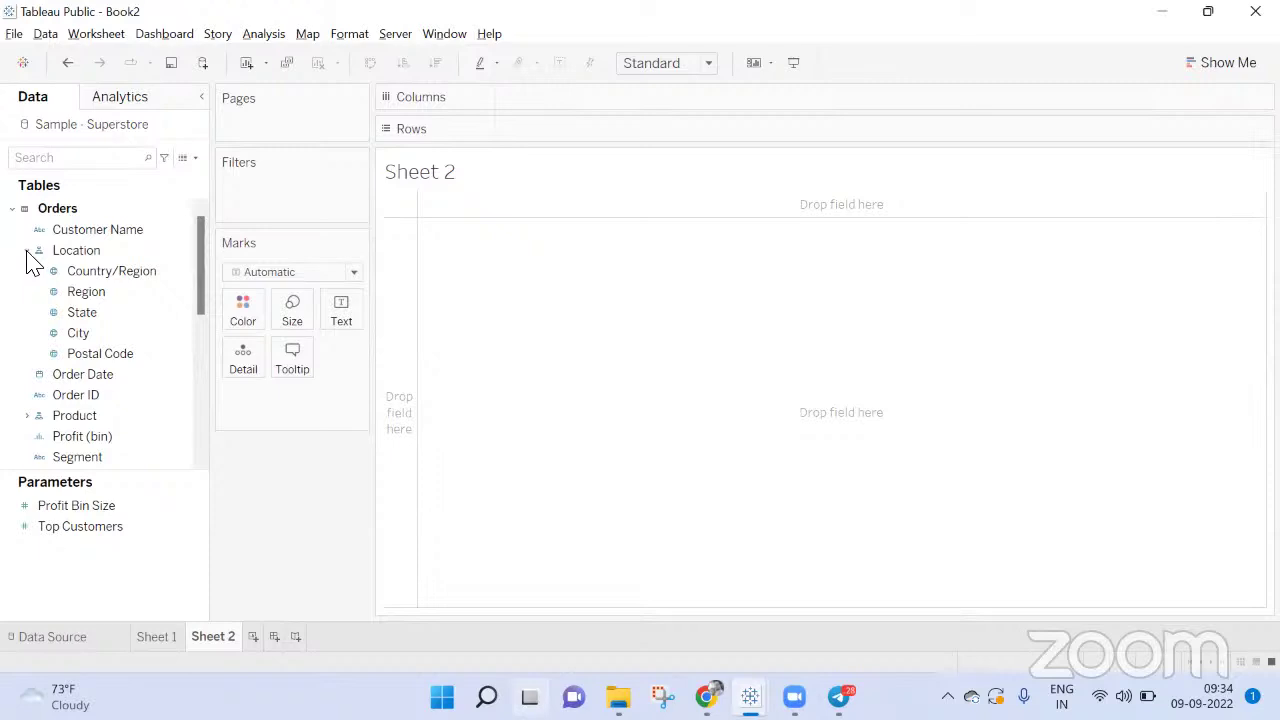
{"action": "left_click", "coordinate": [27, 250]}
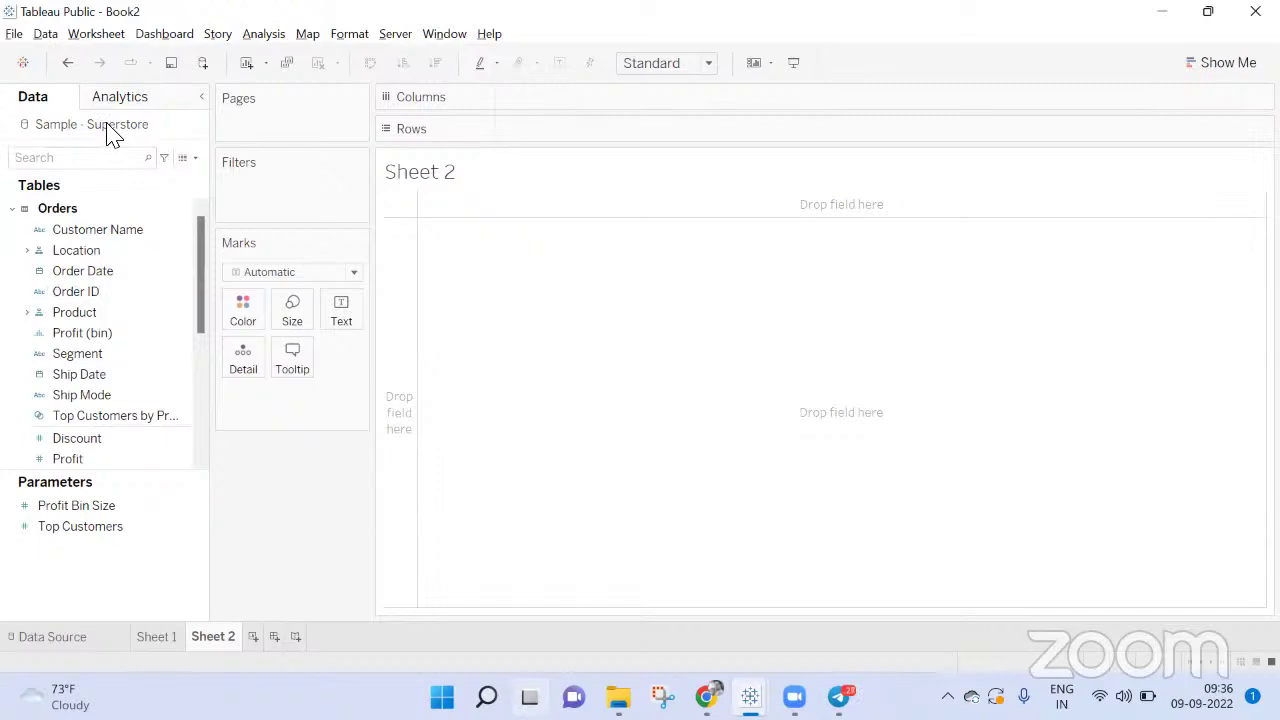
Remove the related People and Returns tables from the Sample - Superstore data source, keeping only Orders
{"action": "left_click", "coordinate": [97, 634]}
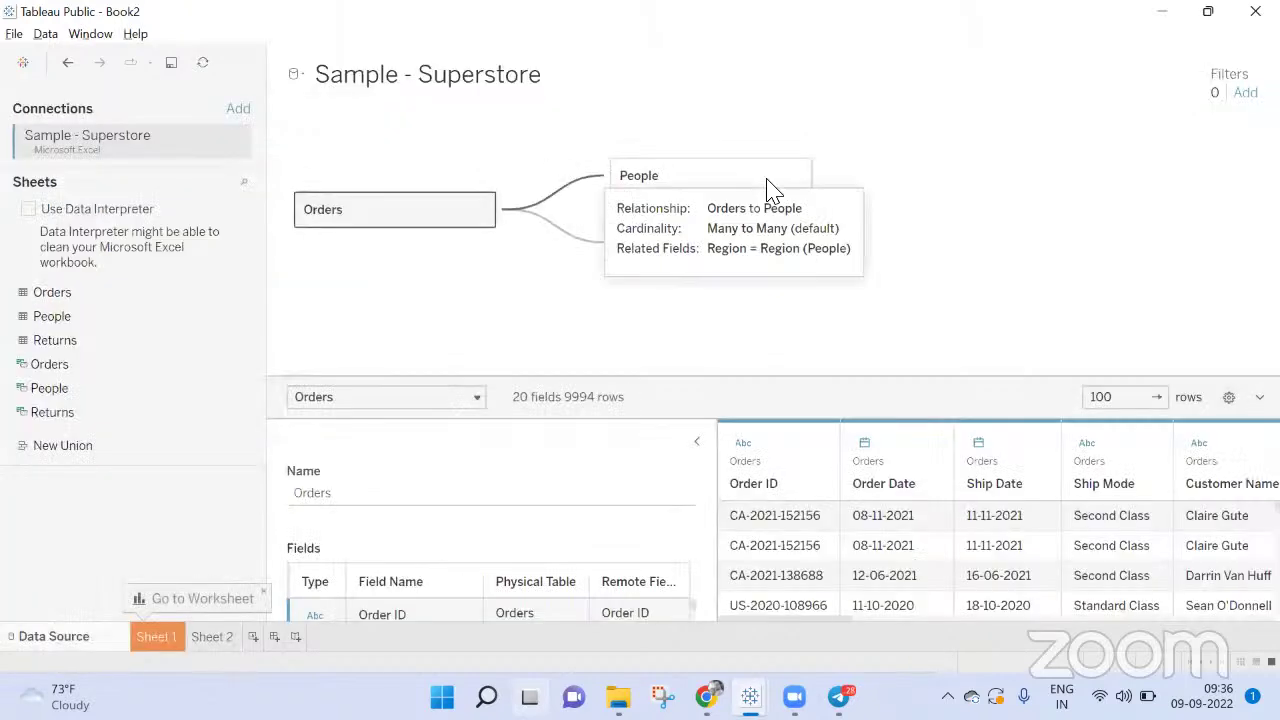
{"action": "left_click", "coordinate": [796, 175]}
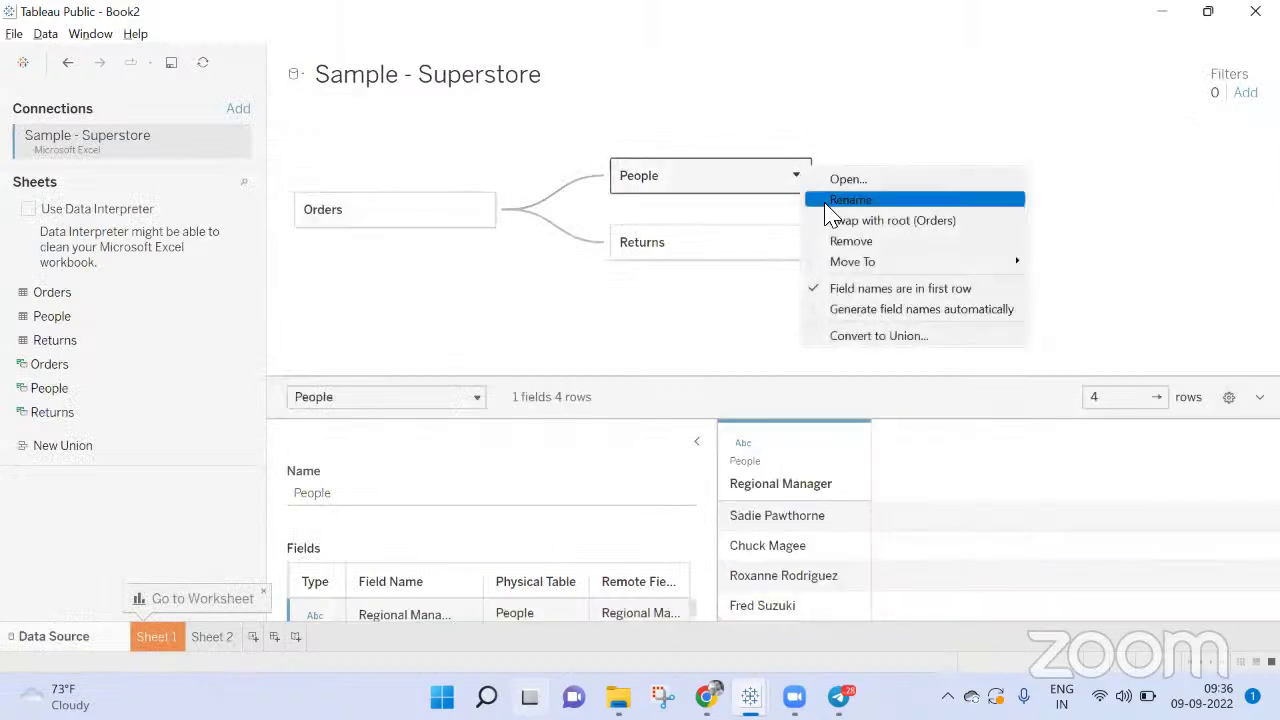
{"action": "left_click", "coordinate": [795, 220]}
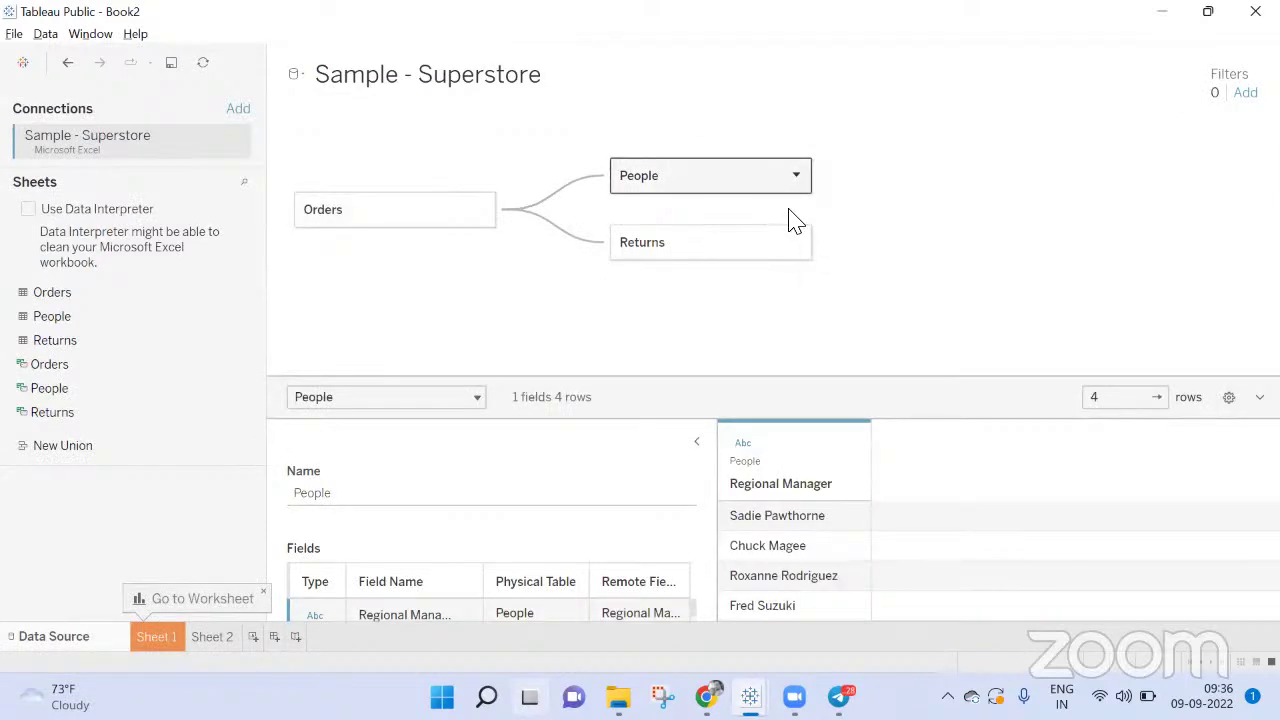
{"action": "key", "text": "Delete"}
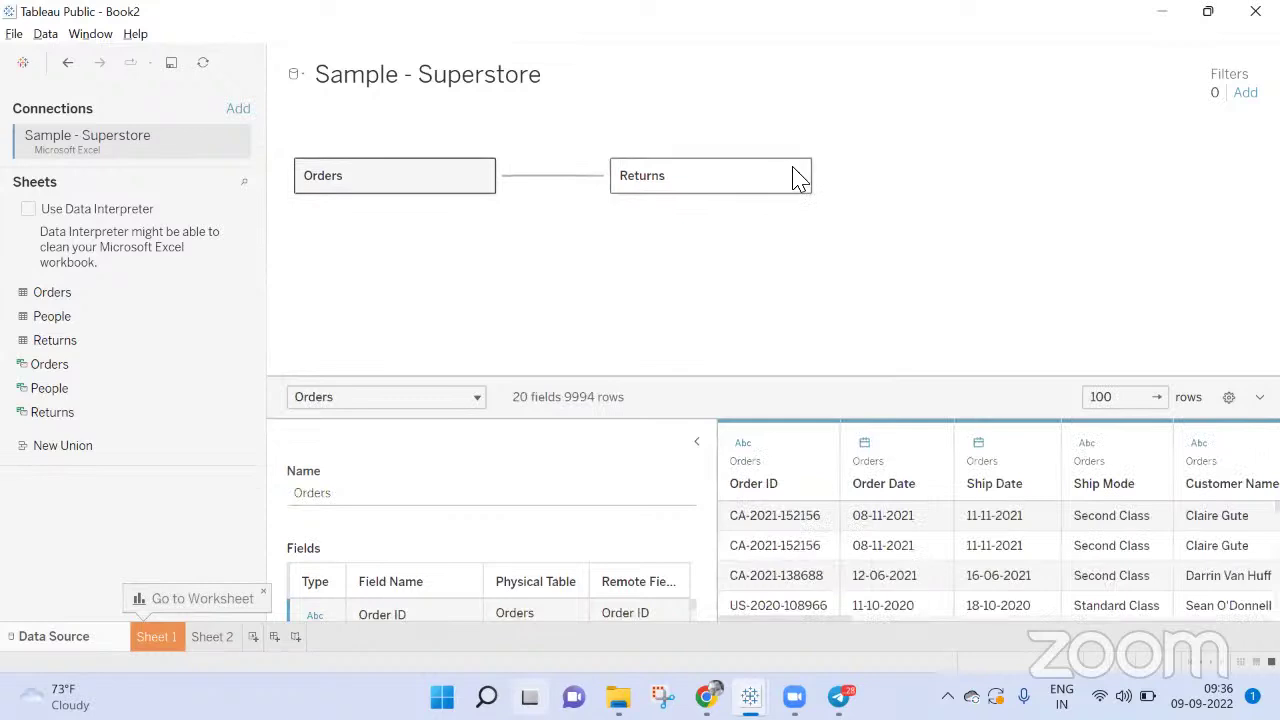
{"action": "left_click", "coordinate": [795, 176]}
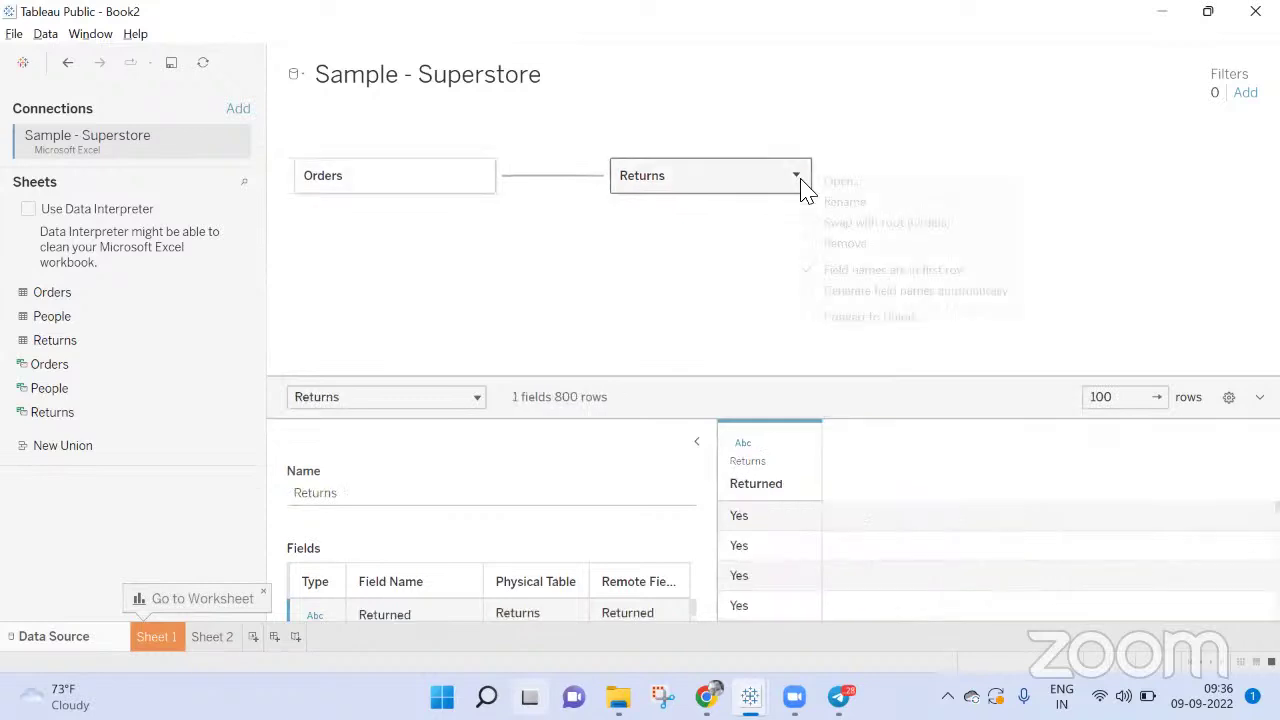
{"action": "left_click", "coordinate": [840, 244]}
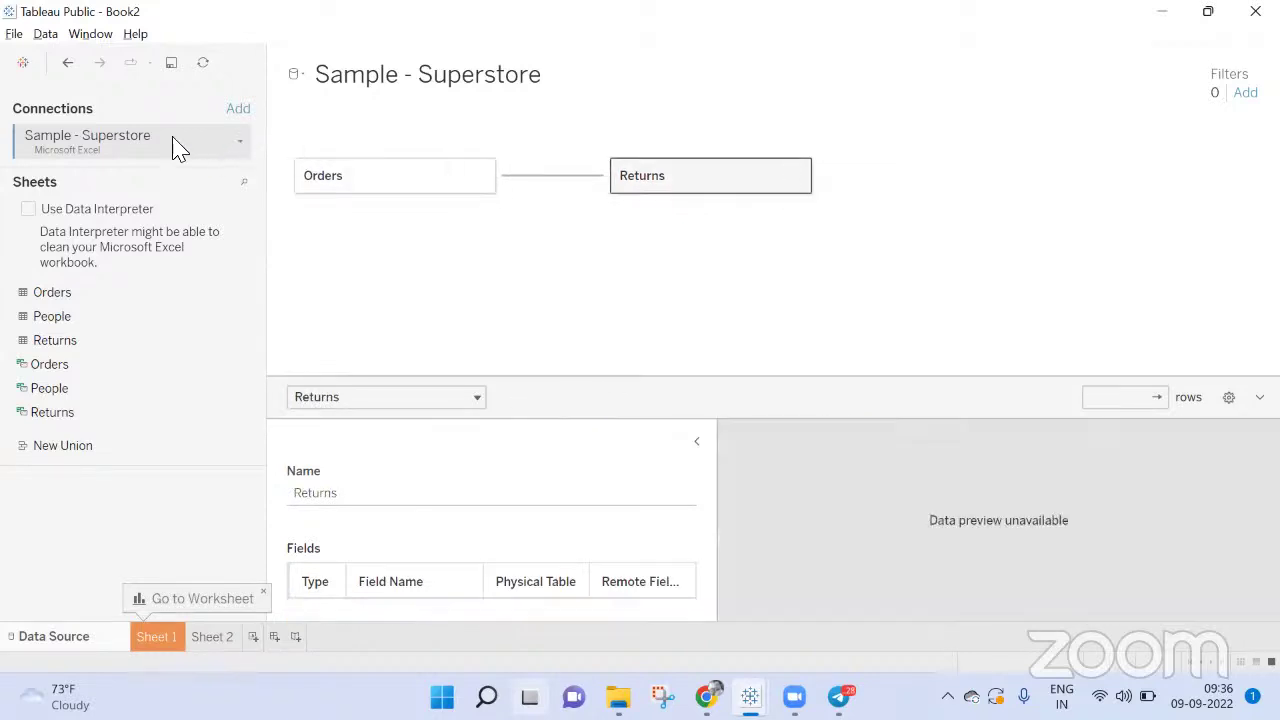
Duplicate the Sample - Superstore data source
{"action": "left_click", "coordinate": [240, 145]}
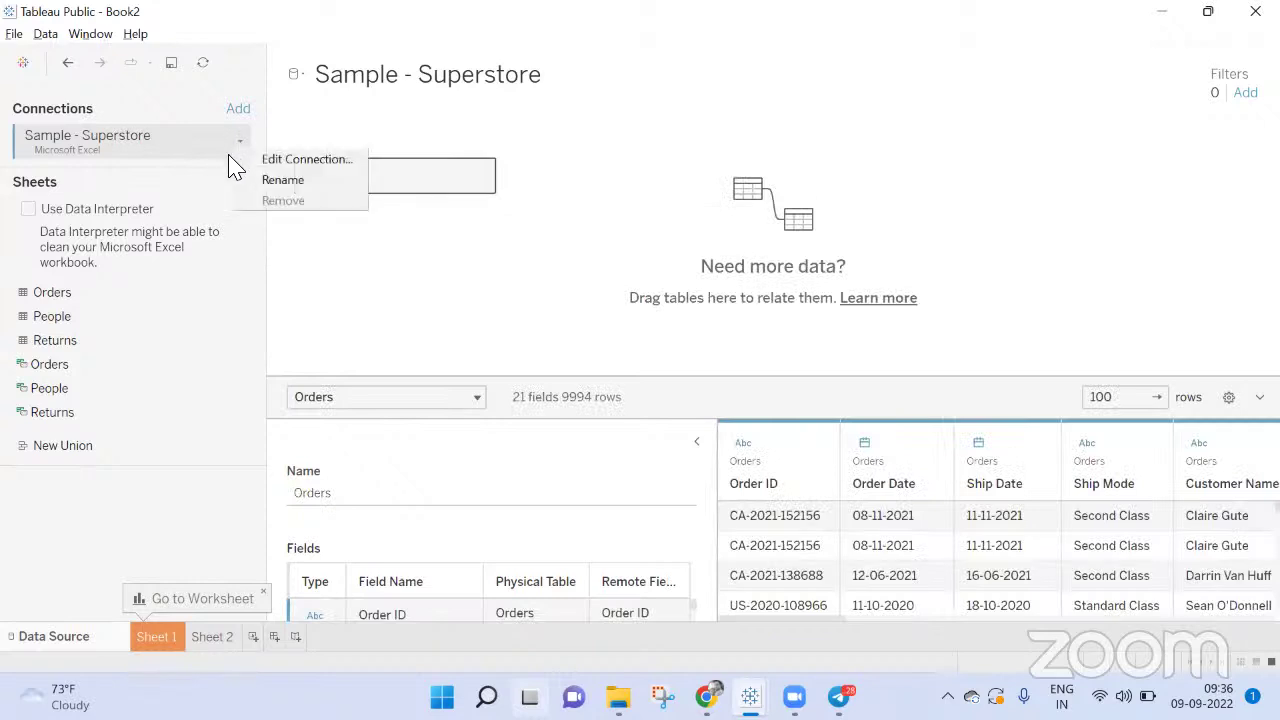
{"action": "left_click", "coordinate": [46, 37]}
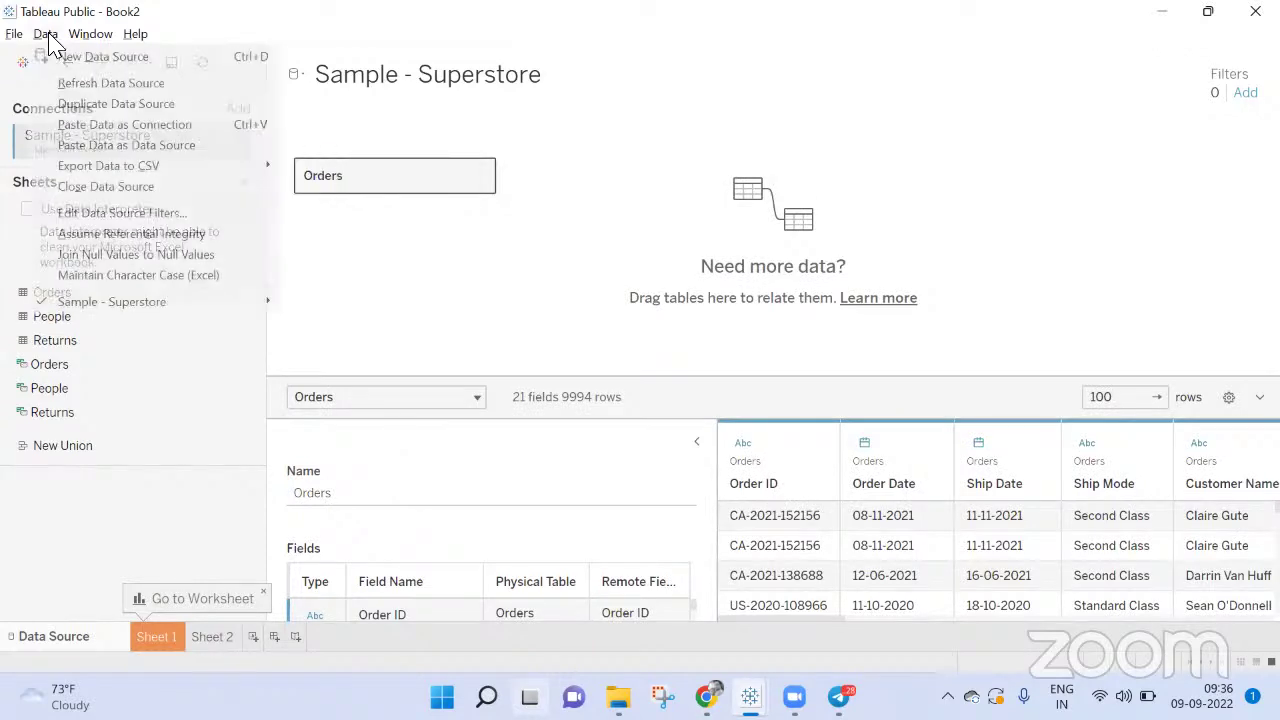
{"action": "left_click", "coordinate": [110, 104]}
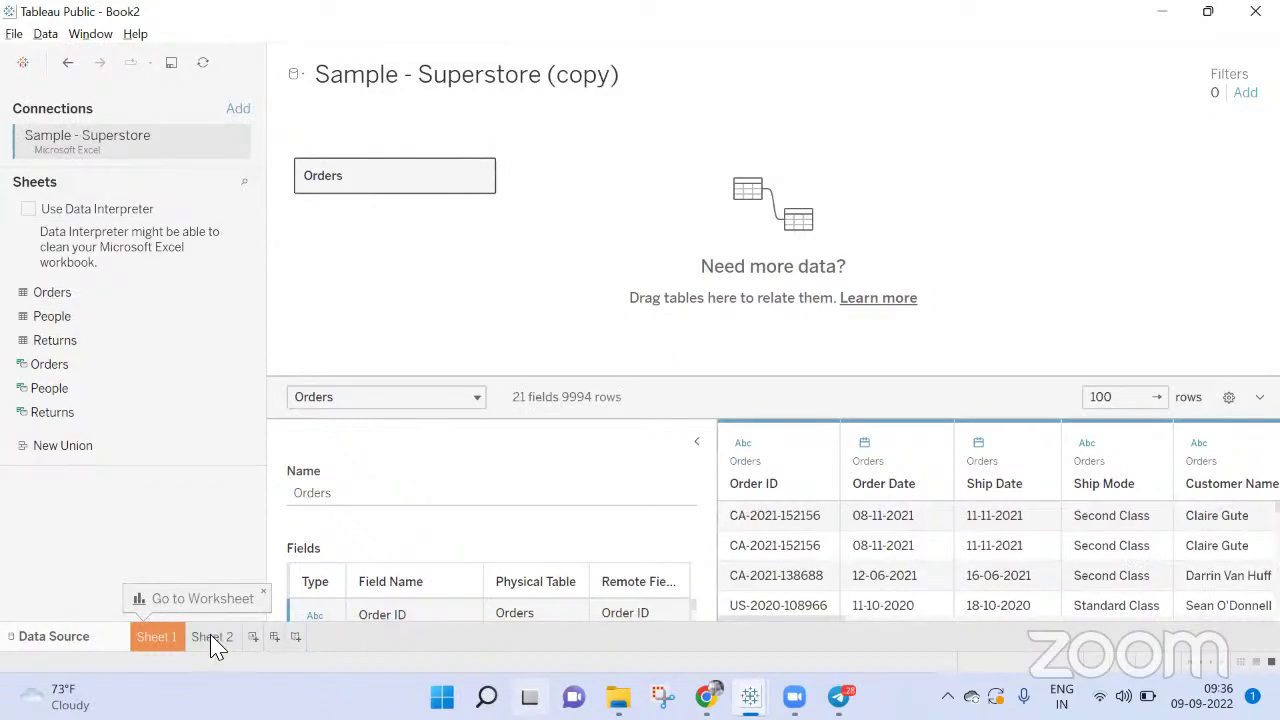
On Sheet 2, place Category from the Sample - Superstore (copy) data source on Rows
{"action": "left_click", "coordinate": [212, 637]}
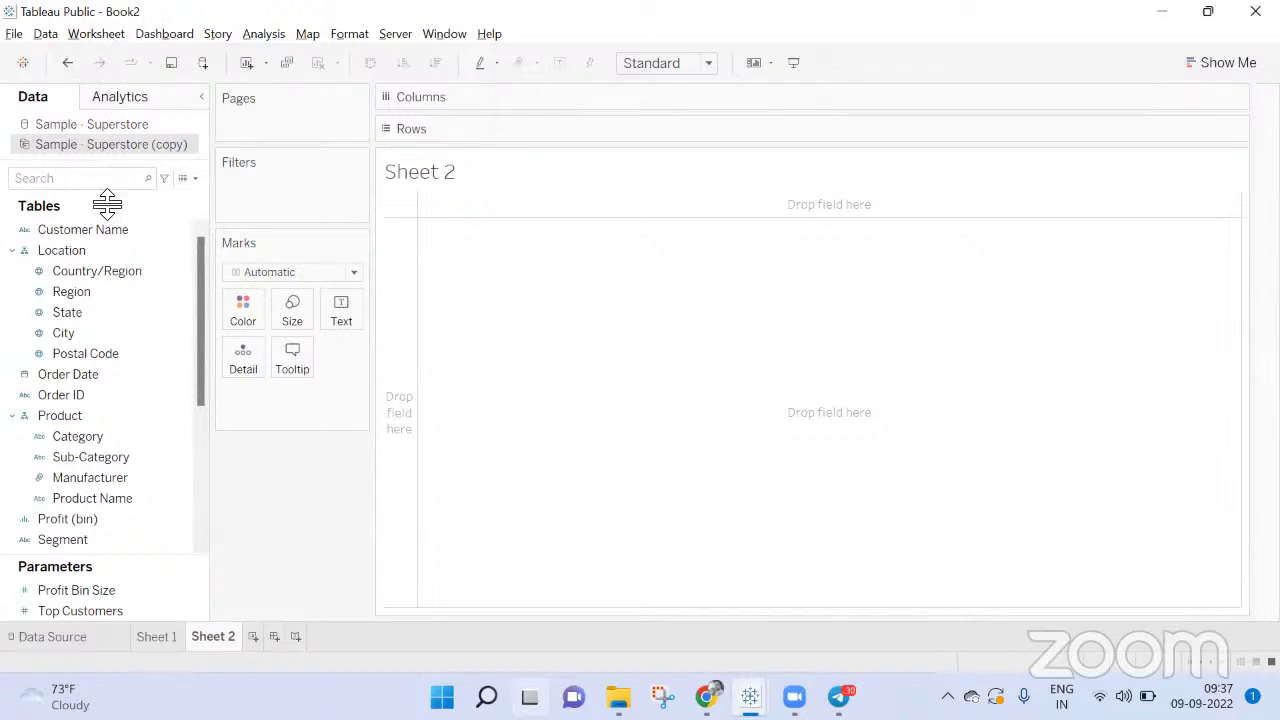
{"action": "left_click", "coordinate": [91, 230]}
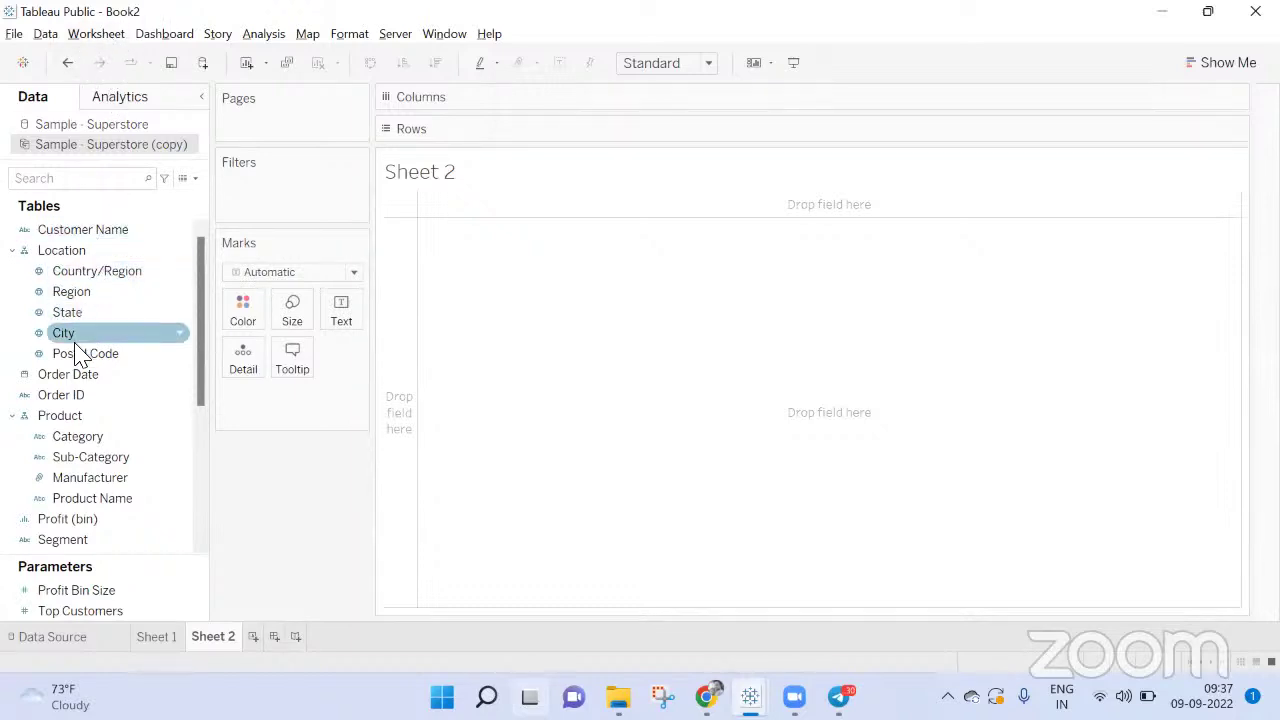
{"action": "left_click", "coordinate": [88, 437]}
{"action": "left_click_drag", "start_coordinate": [88, 437], "coordinate": [443, 140]}
Add Category from the original Sample - Superstore data source to Rows, after the existing Category field
{"action": "left_click", "coordinate": [108, 130]}
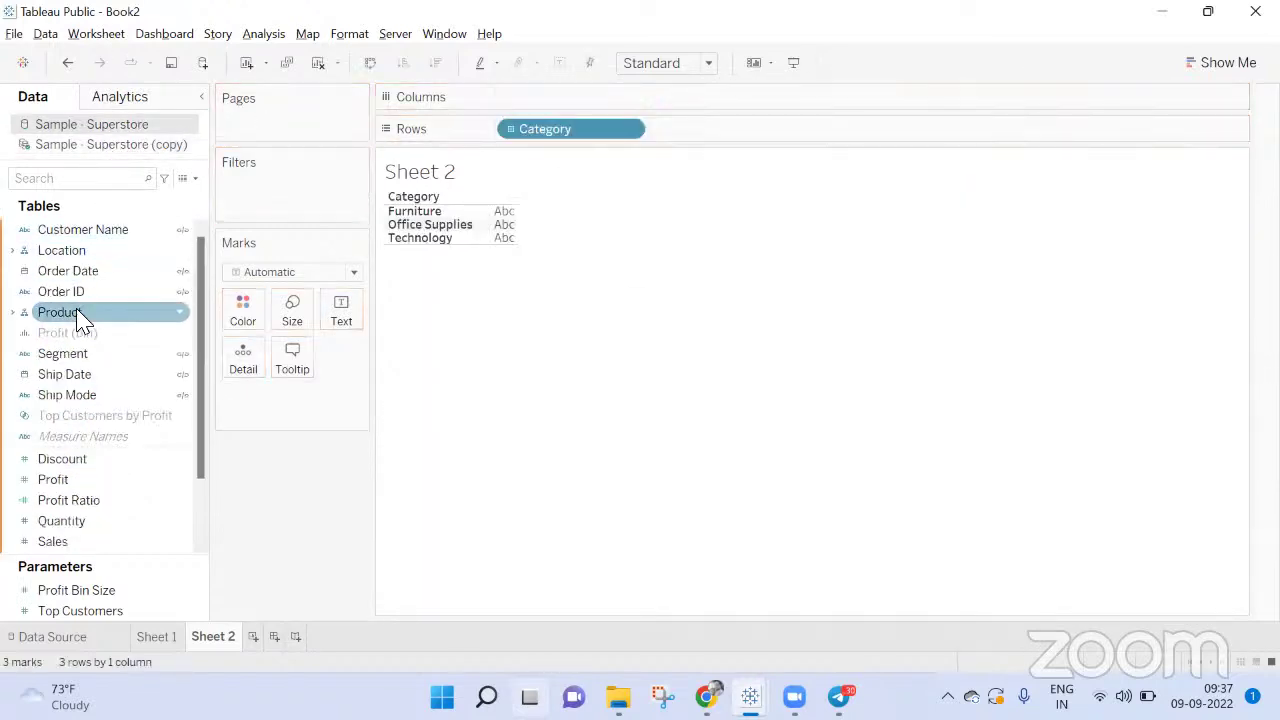
{"action": "left_click", "coordinate": [12, 312]}
{"action": "left_click_drag", "start_coordinate": [57, 333], "coordinate": [763, 137]}
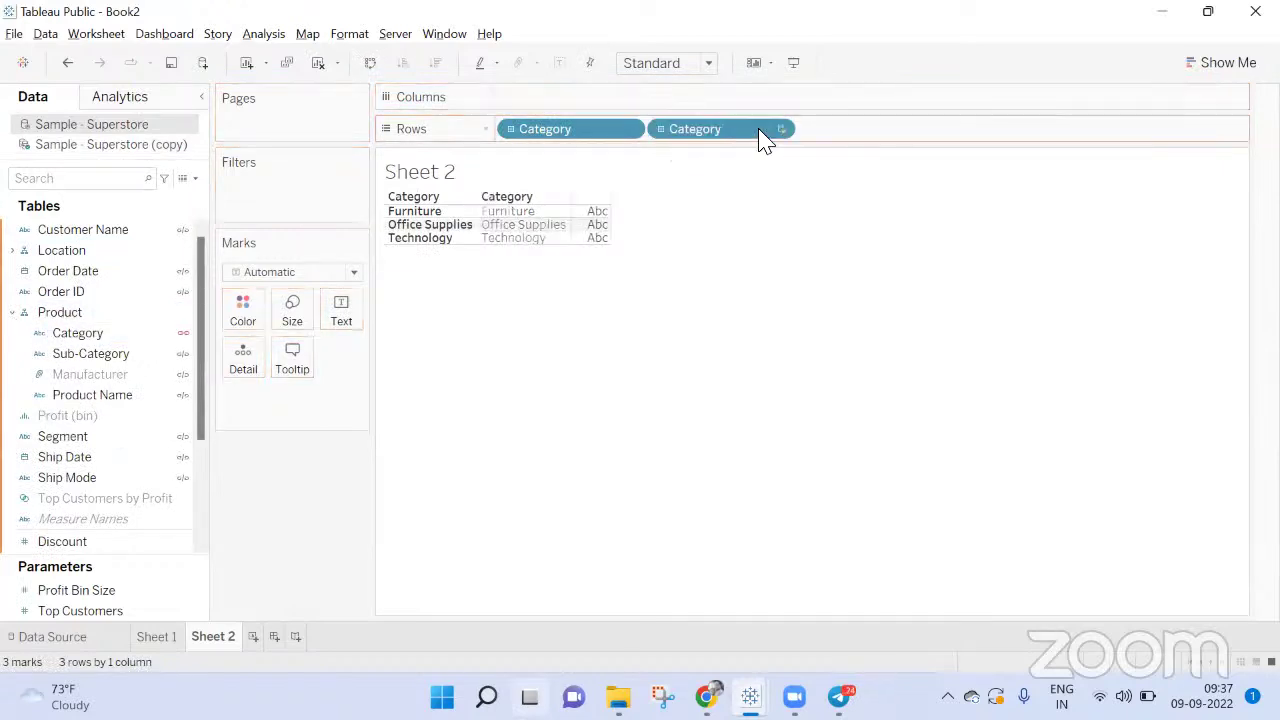
Change the alias of Furniture in the second Category column to Furnitures
{"action": "left_click", "coordinate": [510, 214]}
{"action": "right_click", "coordinate": [512, 218]}
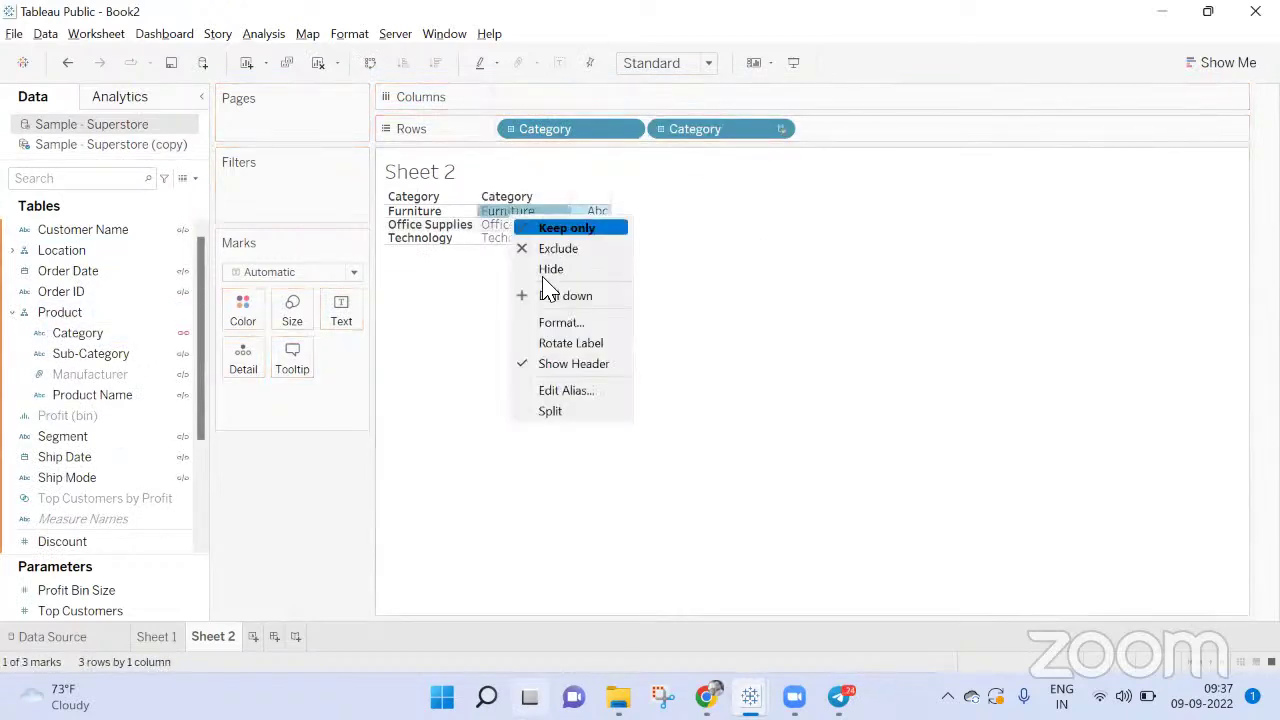
{"action": "left_click", "coordinate": [562, 390]}
{"action": "left_click", "coordinate": [614, 338]}
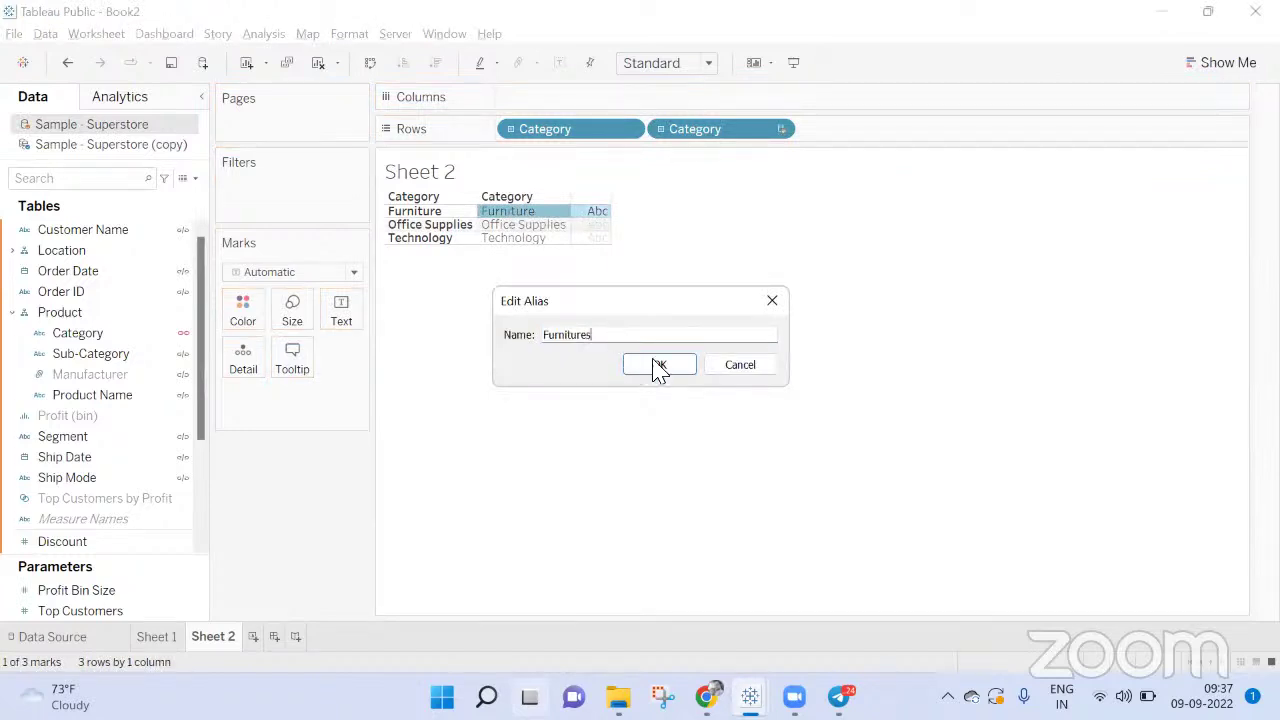
{"action": "left_click", "coordinate": [657, 366]}
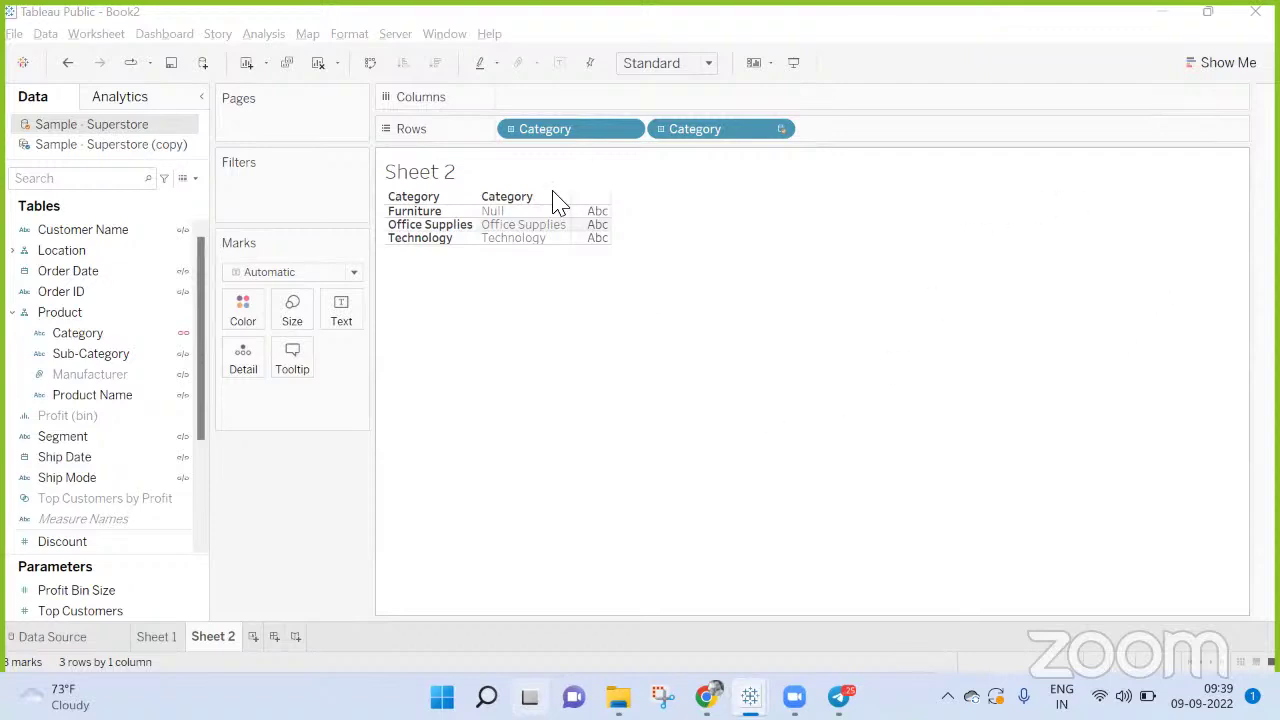
Switch back to the Google Meet call and open the in-call messages to read them
{"action": "mouse_move", "coordinate": [706, 695]}
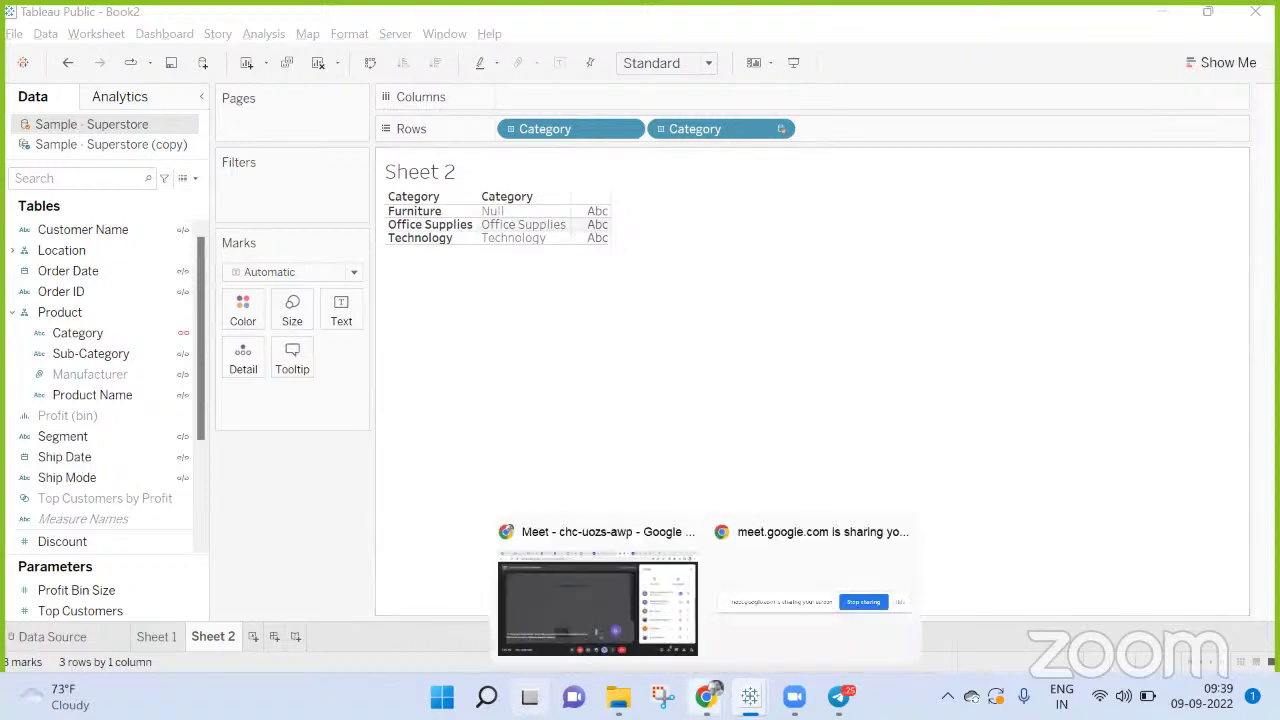
{"action": "left_click", "coordinate": [579, 571]}
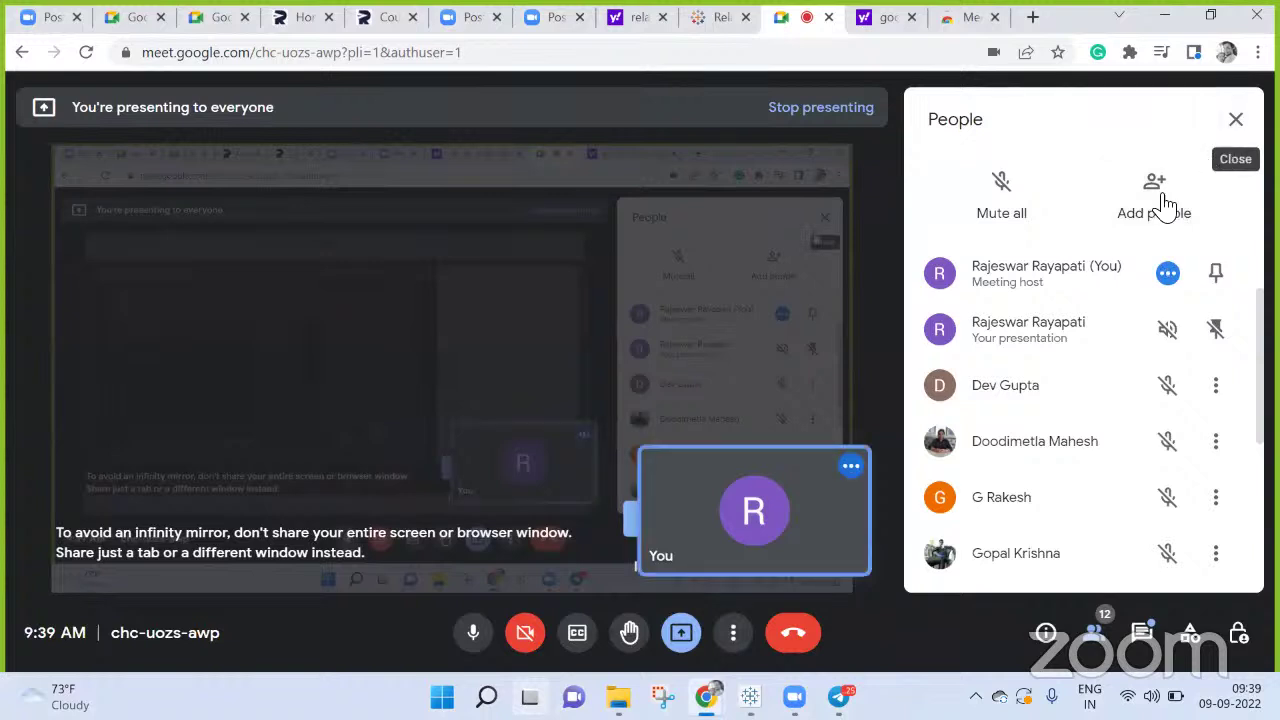
{"action": "left_click", "coordinate": [1142, 632]}
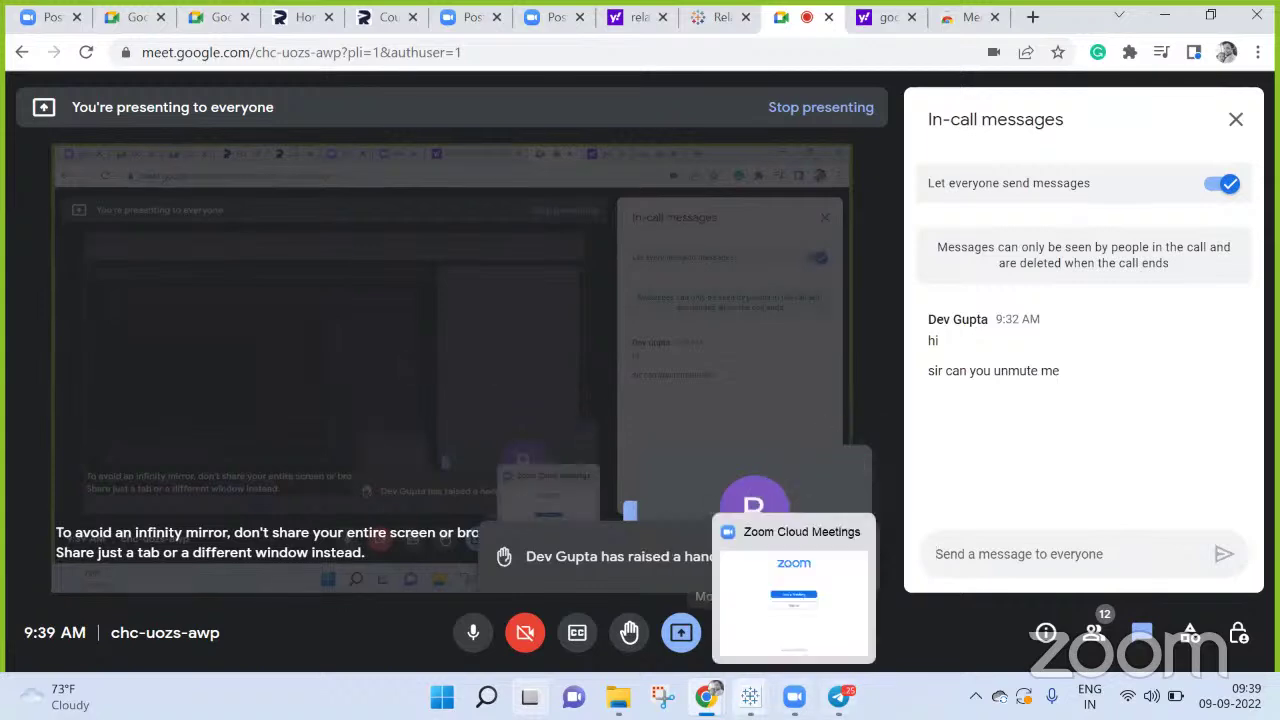
Switch back to the Book2 workbook in Tableau Public and dismiss the Google Chrome presenting notification
{"action": "mouse_move", "coordinate": [750, 696]}
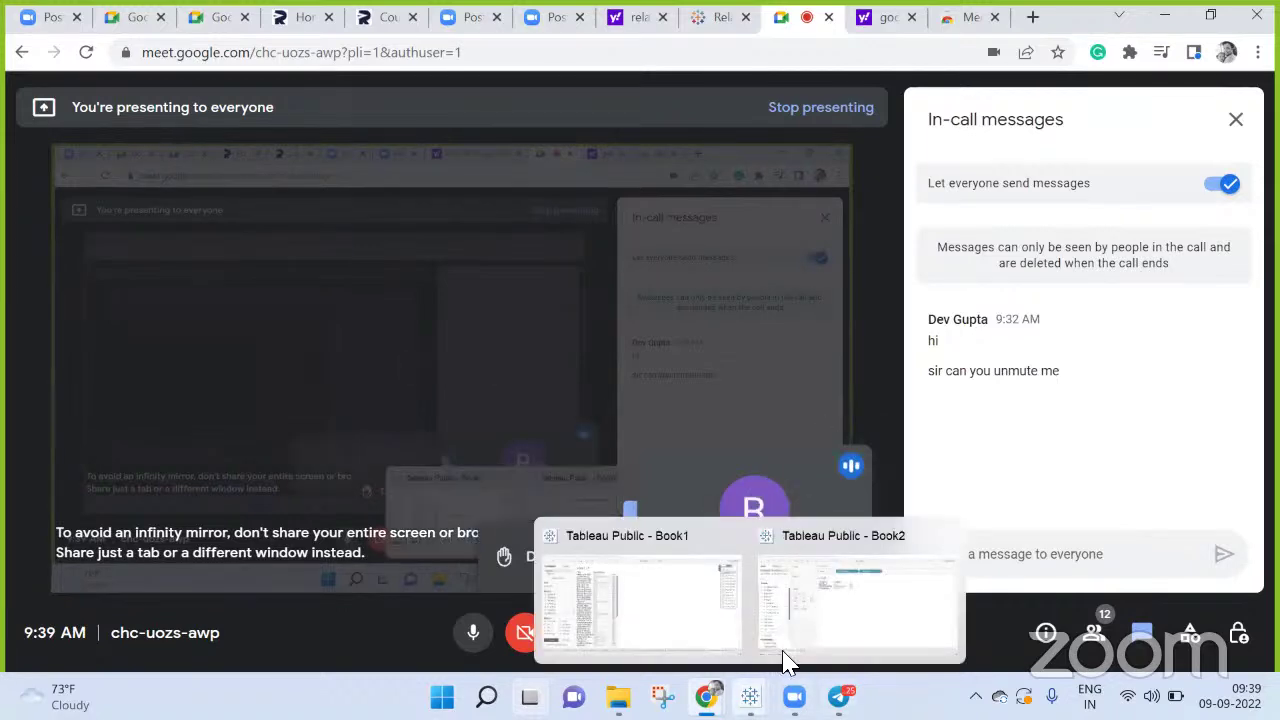
{"action": "left_click", "coordinate": [830, 594]}
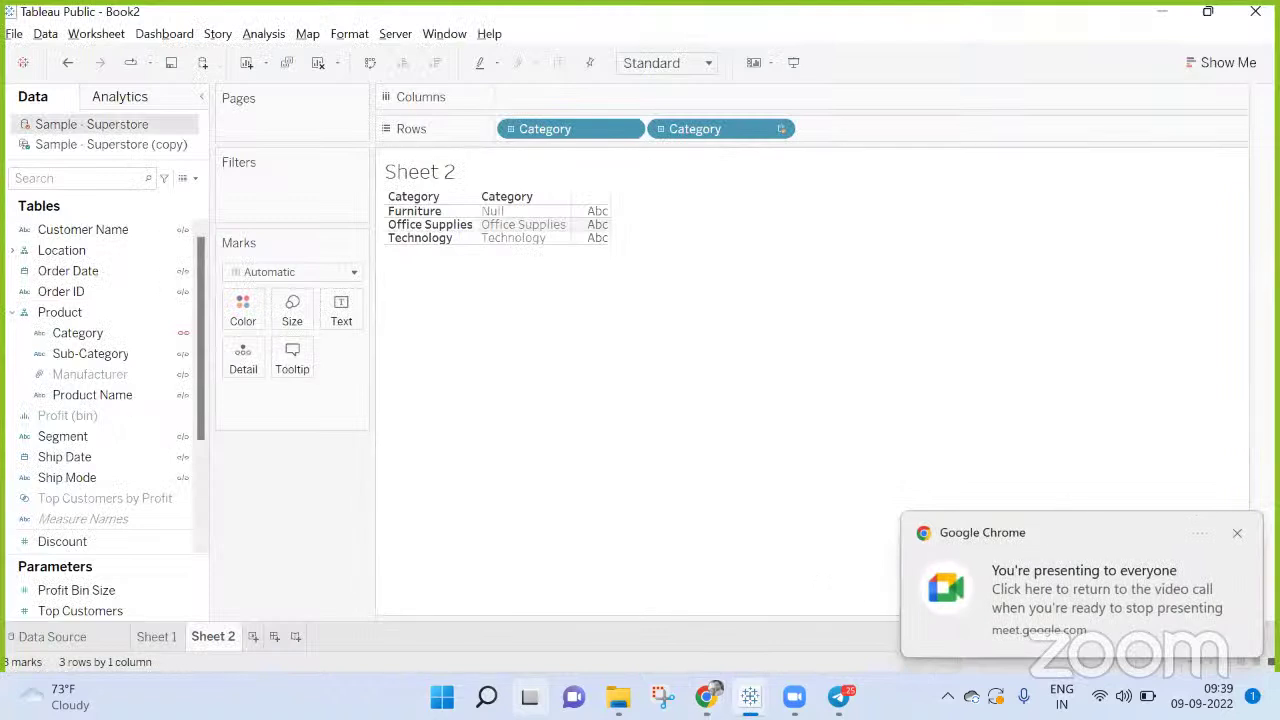
{"action": "left_click", "coordinate": [1237, 532]}
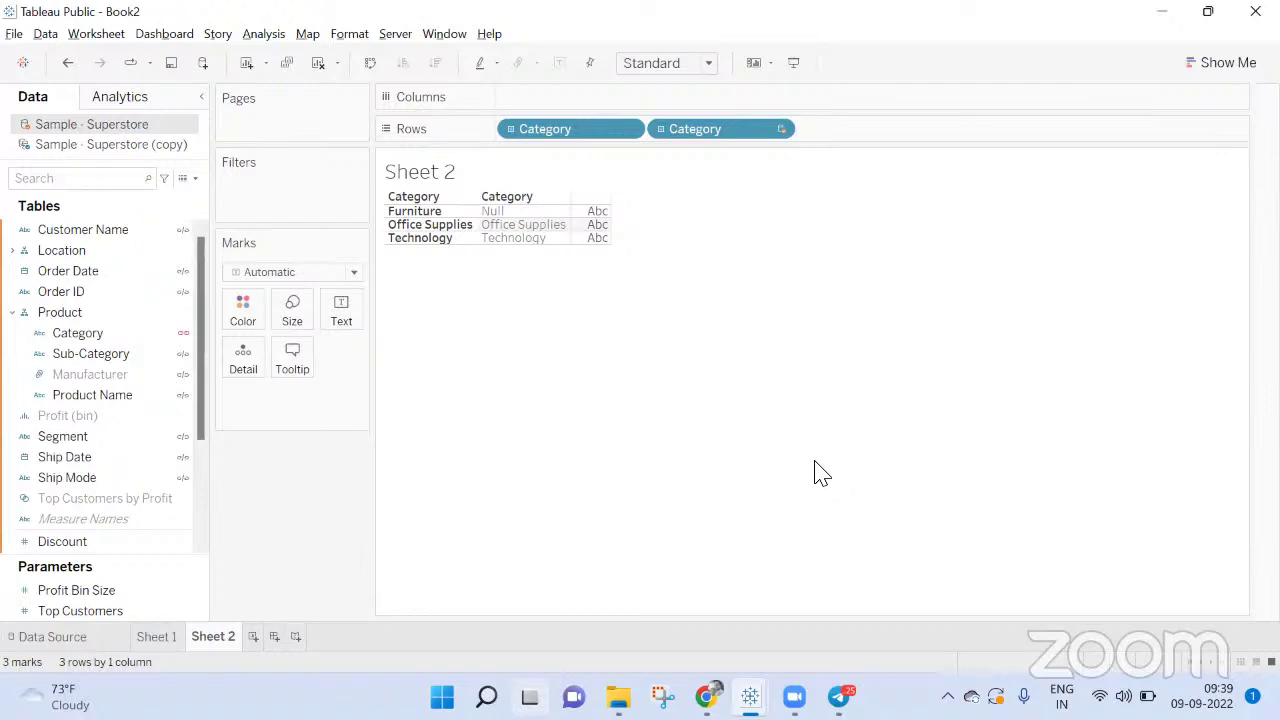
Switch to the Google Meet call and present the entire screen to the participants
{"action": "key", "text": "alt+Tab"}
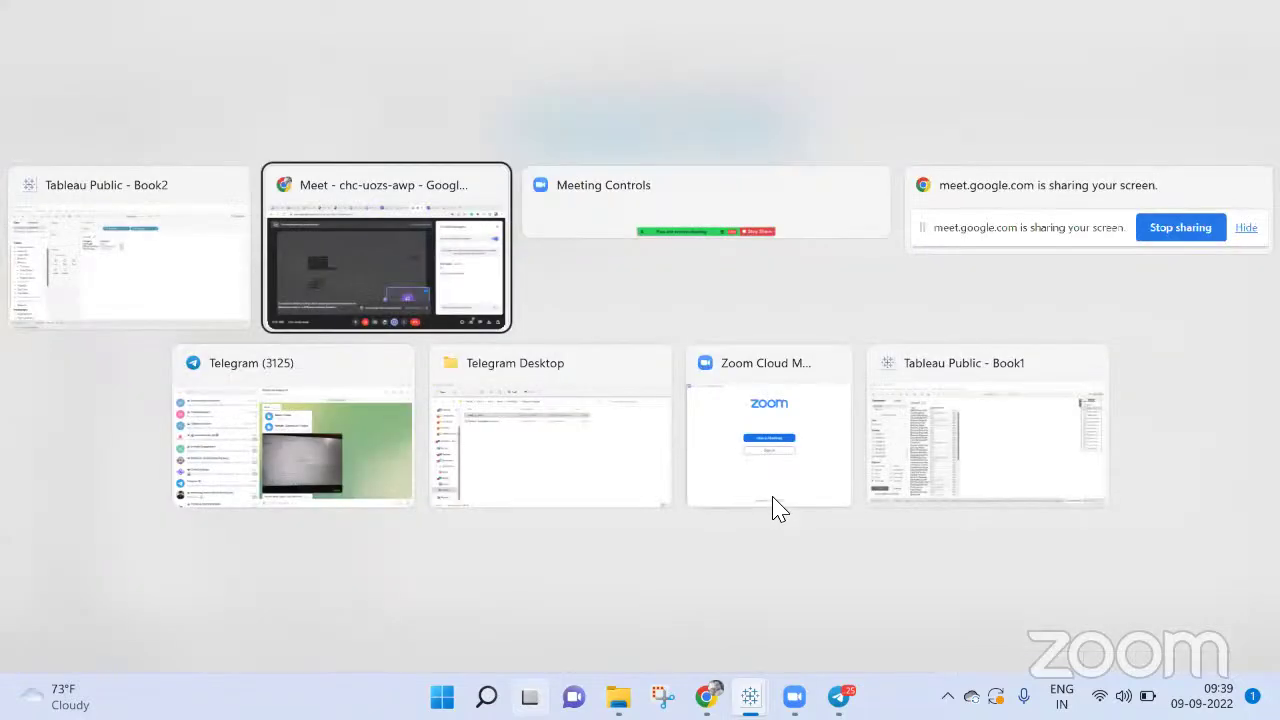
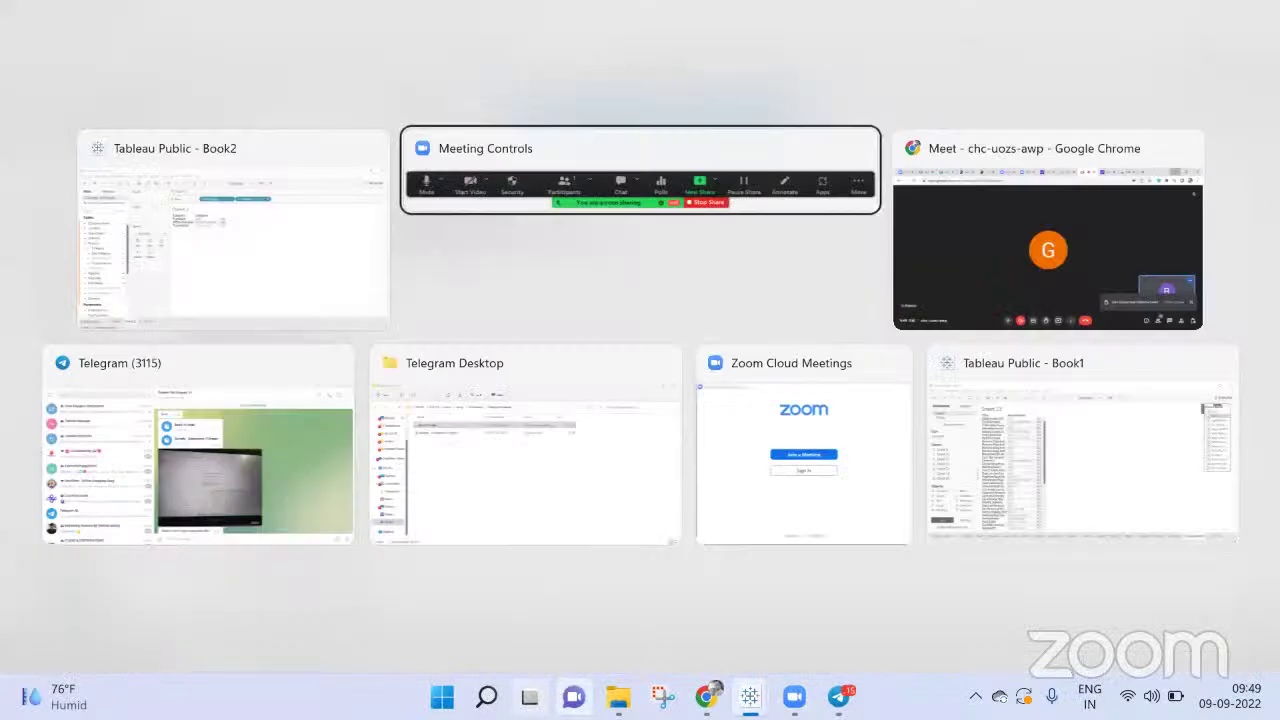
{"action": "key", "text": "Tab"}
{"action": "left_click", "coordinate": [681, 633]}
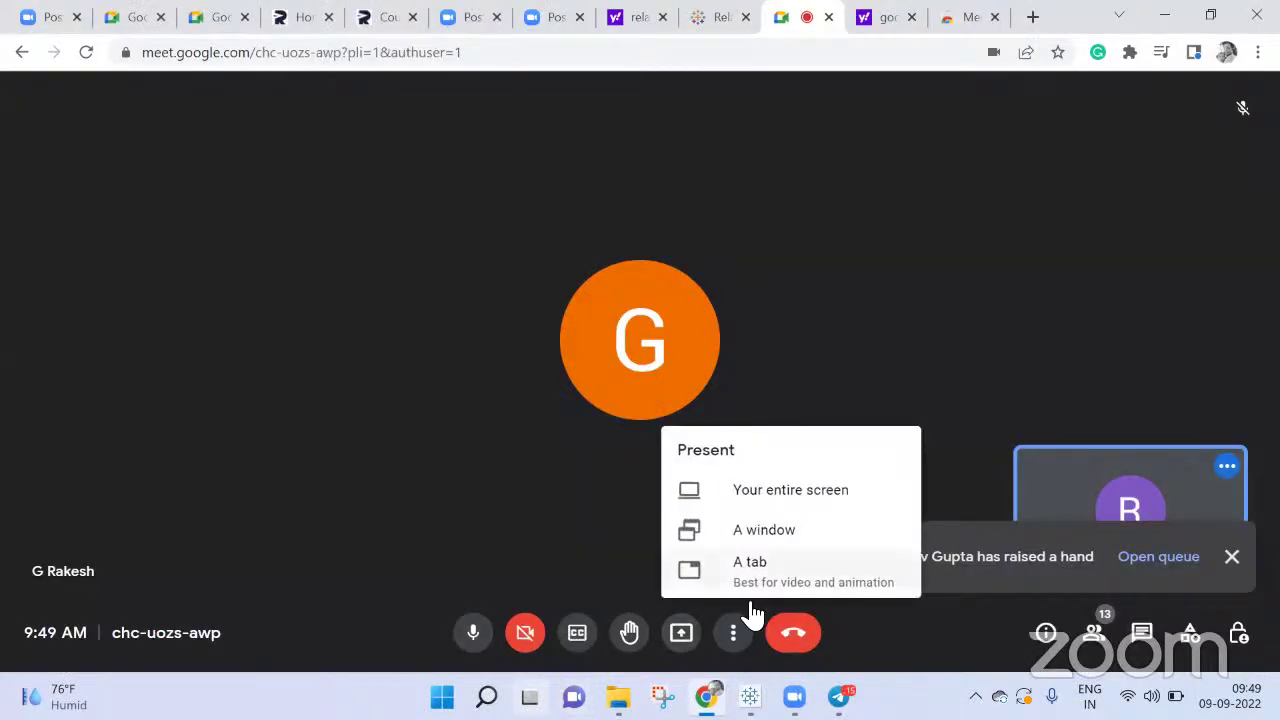
{"action": "left_click", "coordinate": [811, 489]}
{"action": "left_click", "coordinate": [539, 340]}
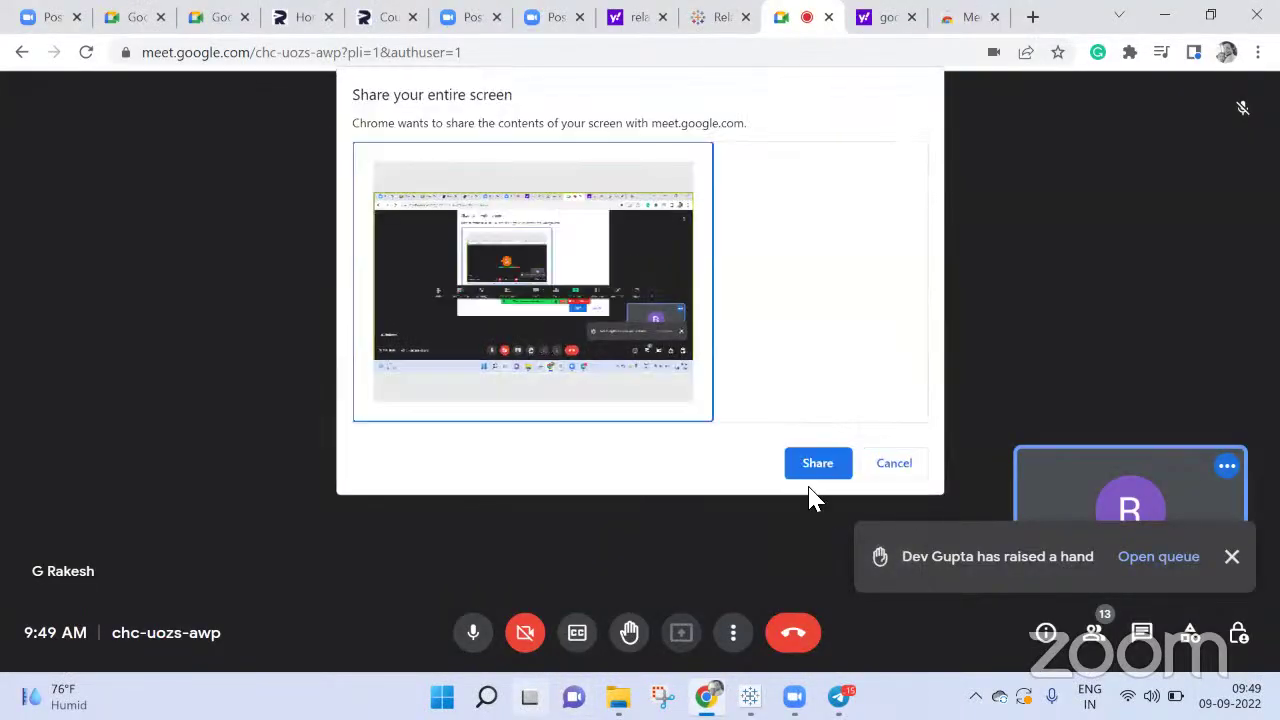
{"action": "left_click", "coordinate": [817, 463]}
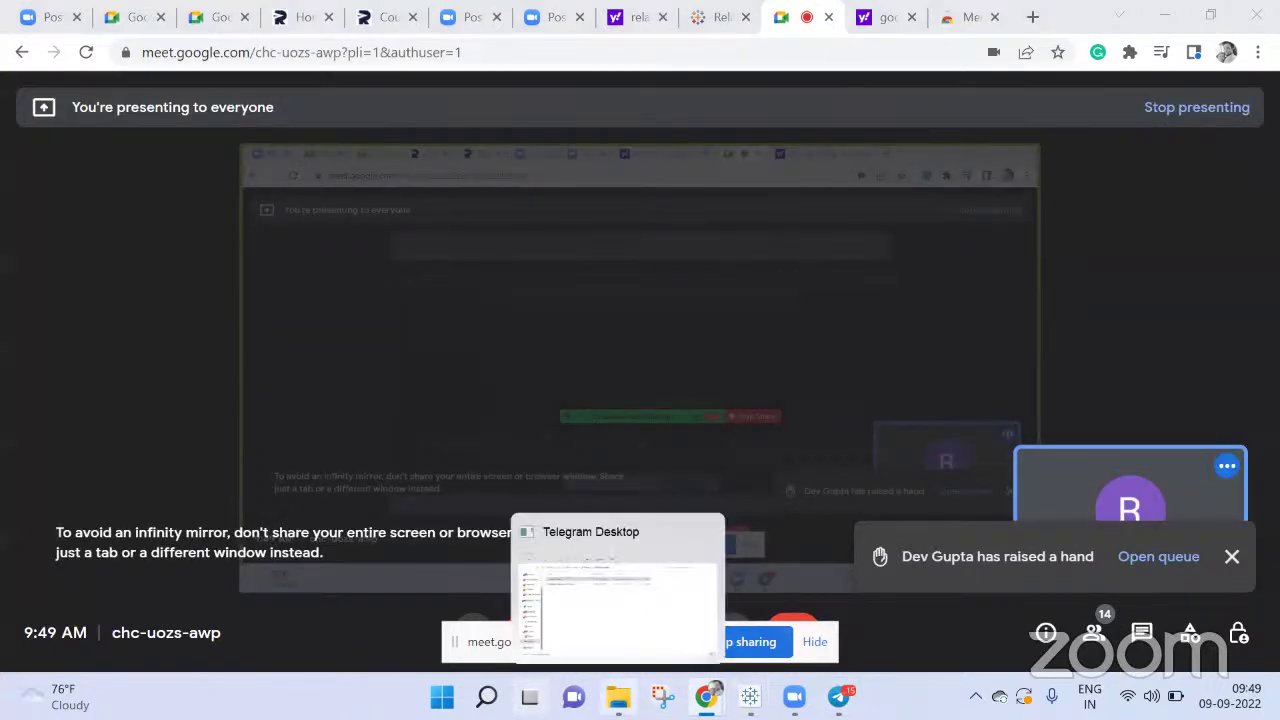
Switch to the Telegram Desktop folder in File Explorer, try to open Book-11.twbx, and check which apps can open it
{"action": "left_click", "coordinate": [565, 640]}
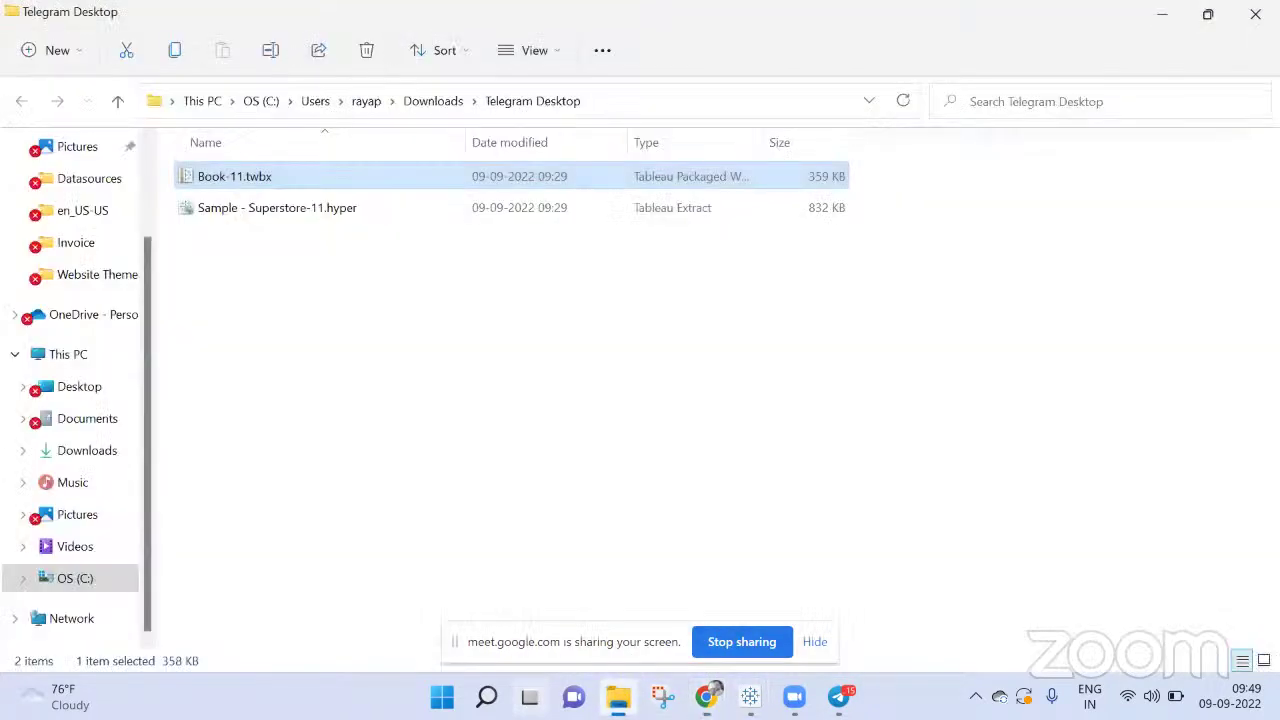
{"action": "left_click", "coordinate": [309, 351]}
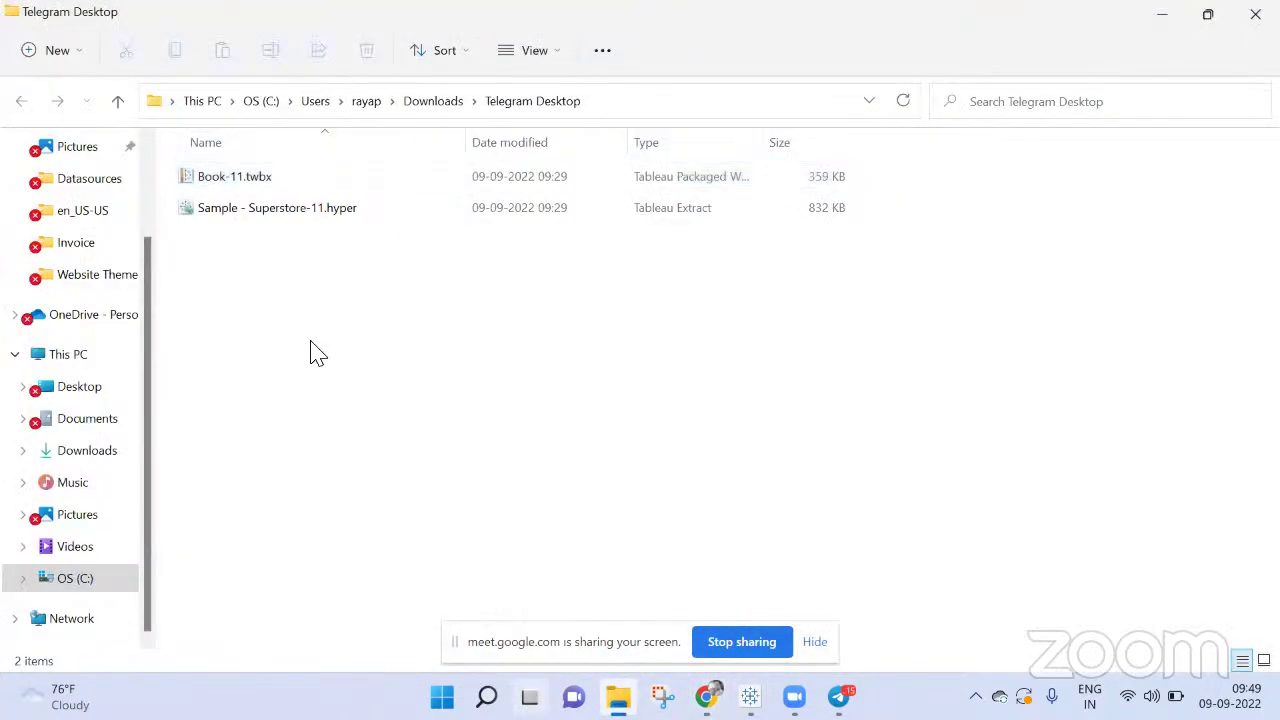
{"action": "left_click", "coordinate": [252, 184]}
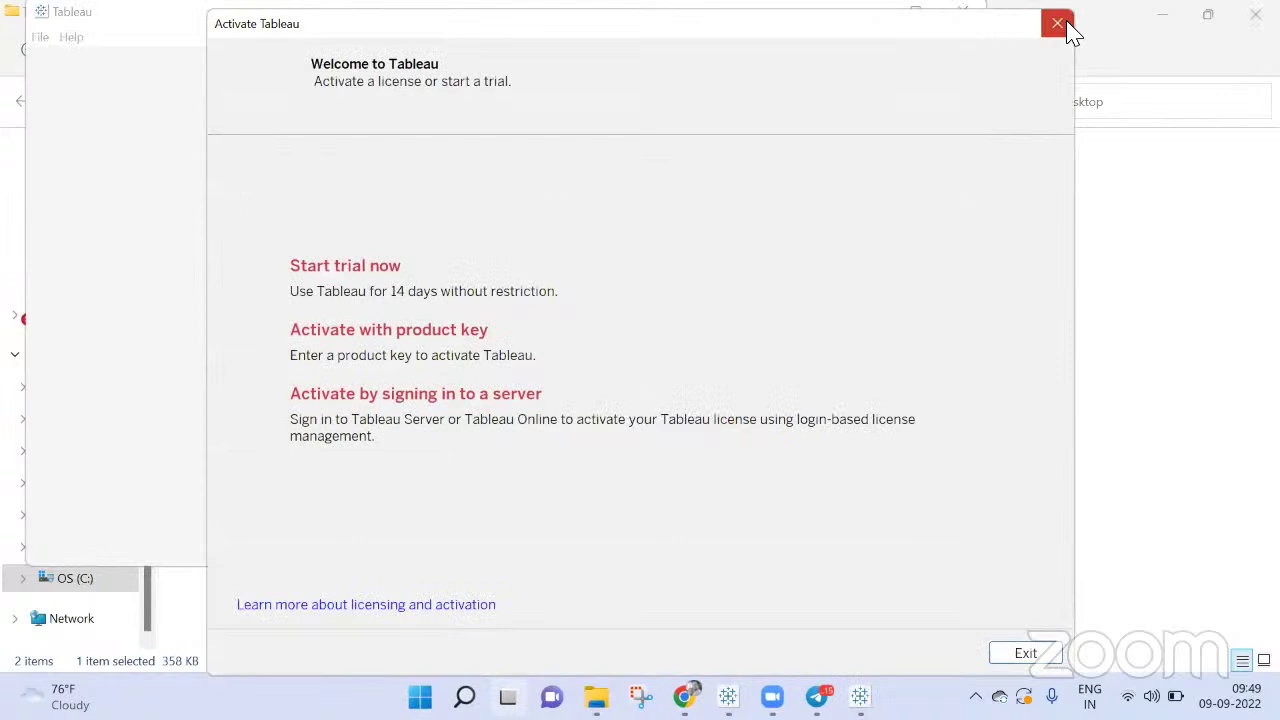
{"action": "left_click", "coordinate": [1060, 24]}
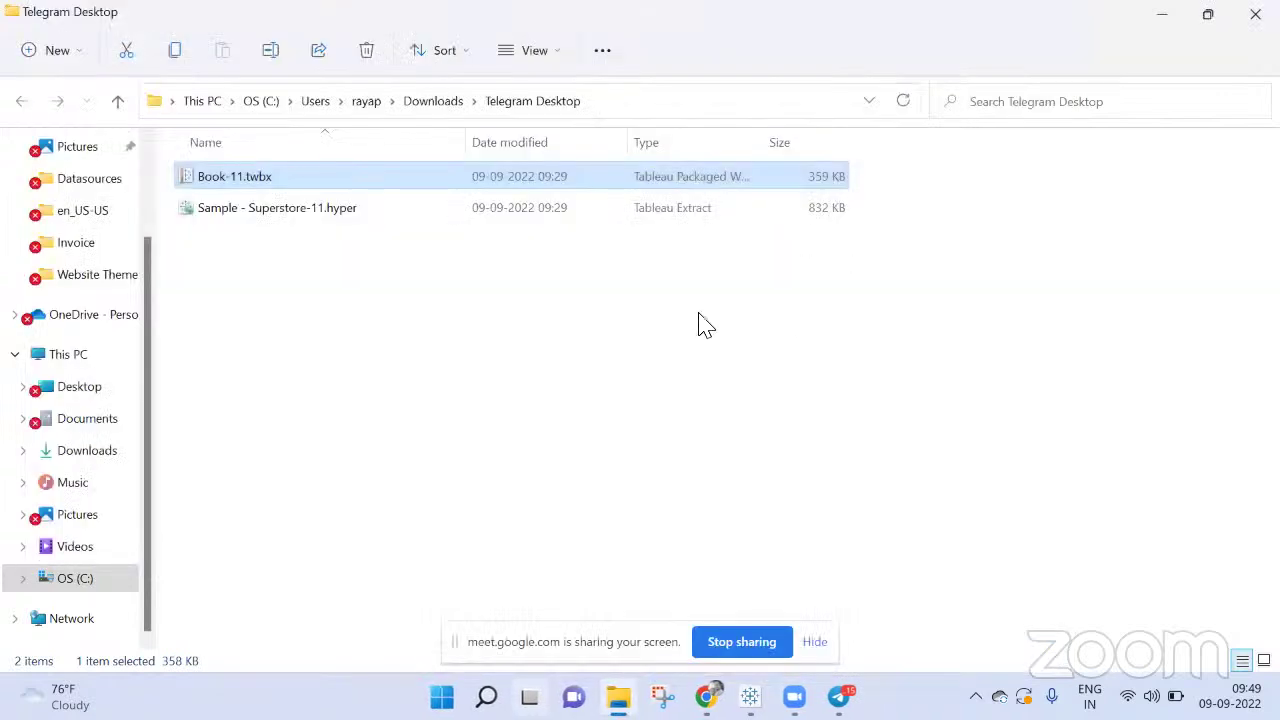
{"action": "right_click", "coordinate": [340, 184]}
{"action": "mouse_move", "coordinate": [500, 274]}
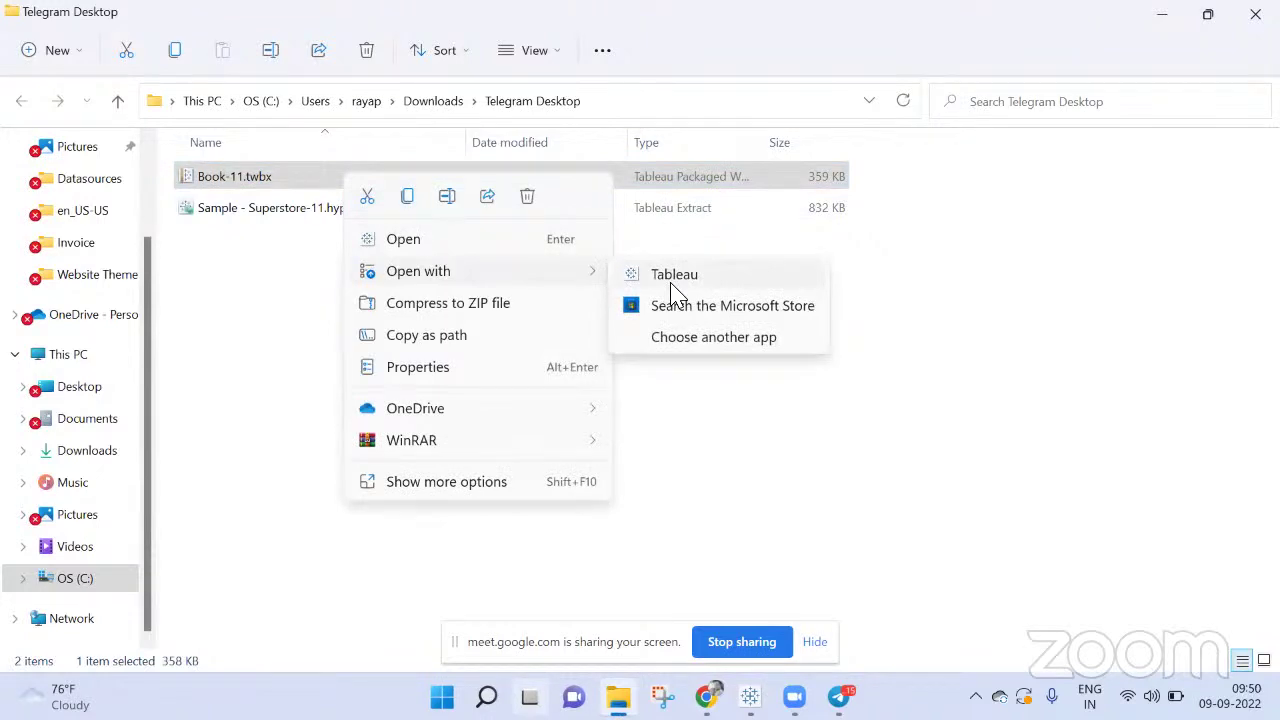
{"action": "left_click", "coordinate": [1026, 306]}
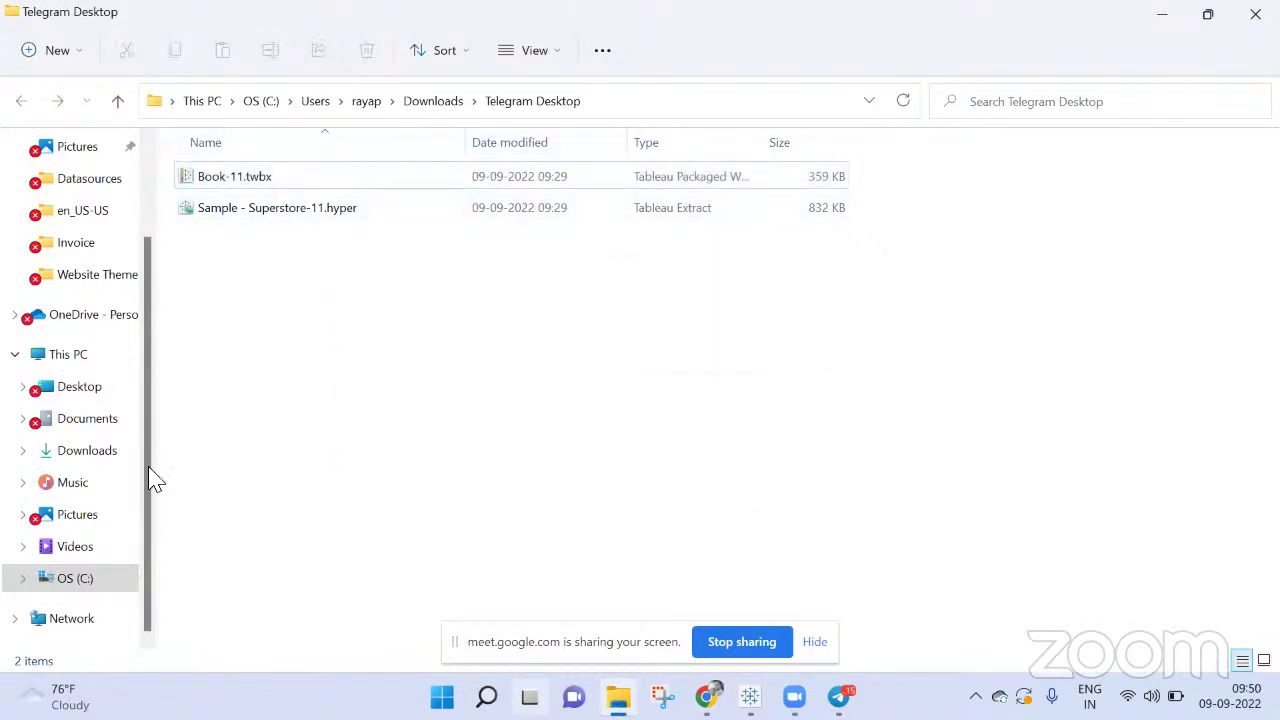
Move Book-11.twbx and Sample - Superstore-11.hyper into the Workbooks folder of My Tableau Repository under Documents
{"action": "left_click_drag", "start_coordinate": [303, 311], "coordinate": [307, 181]}
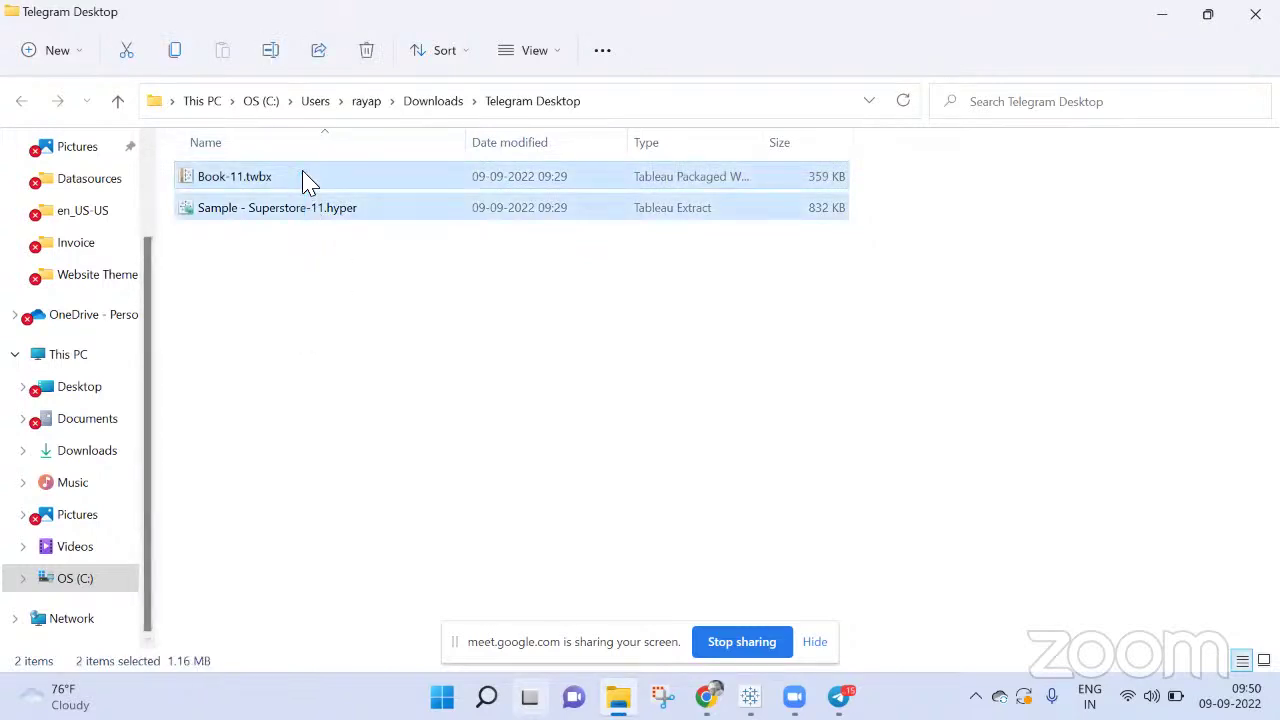
{"action": "key", "text": "ctrl+x"}
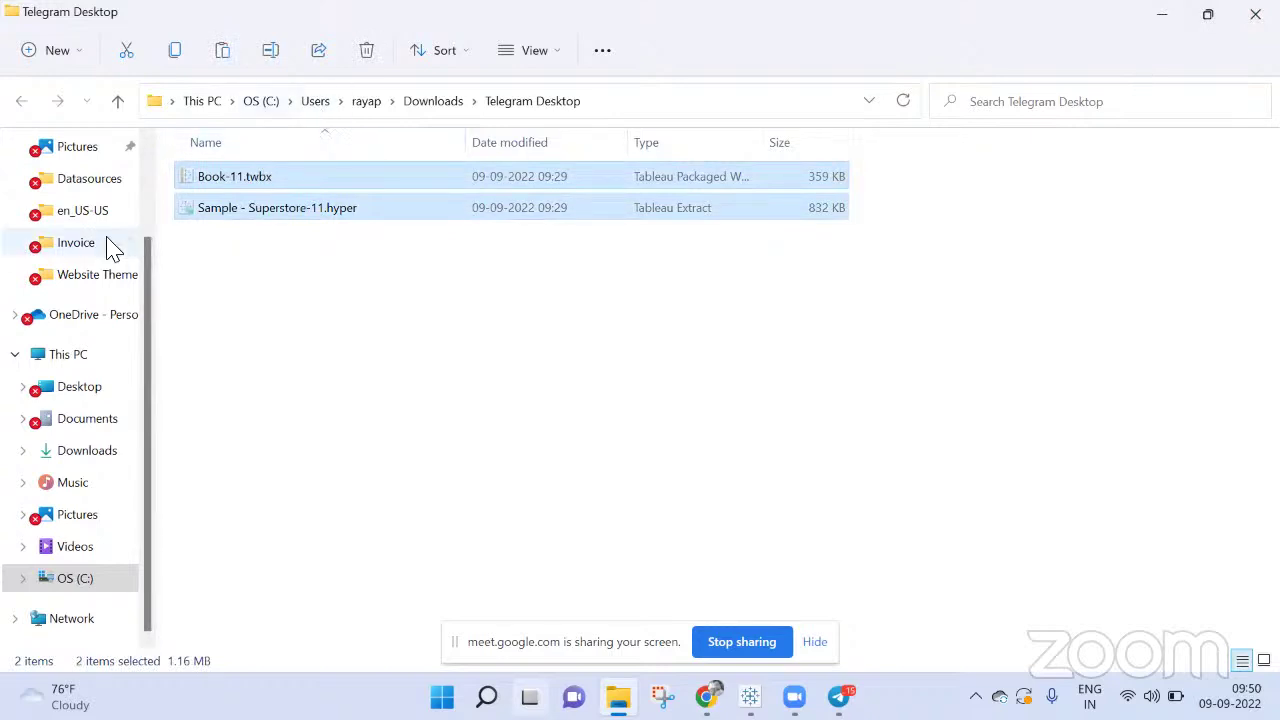
{"action": "left_click", "coordinate": [86, 425]}
{"action": "left_click", "coordinate": [264, 252]}
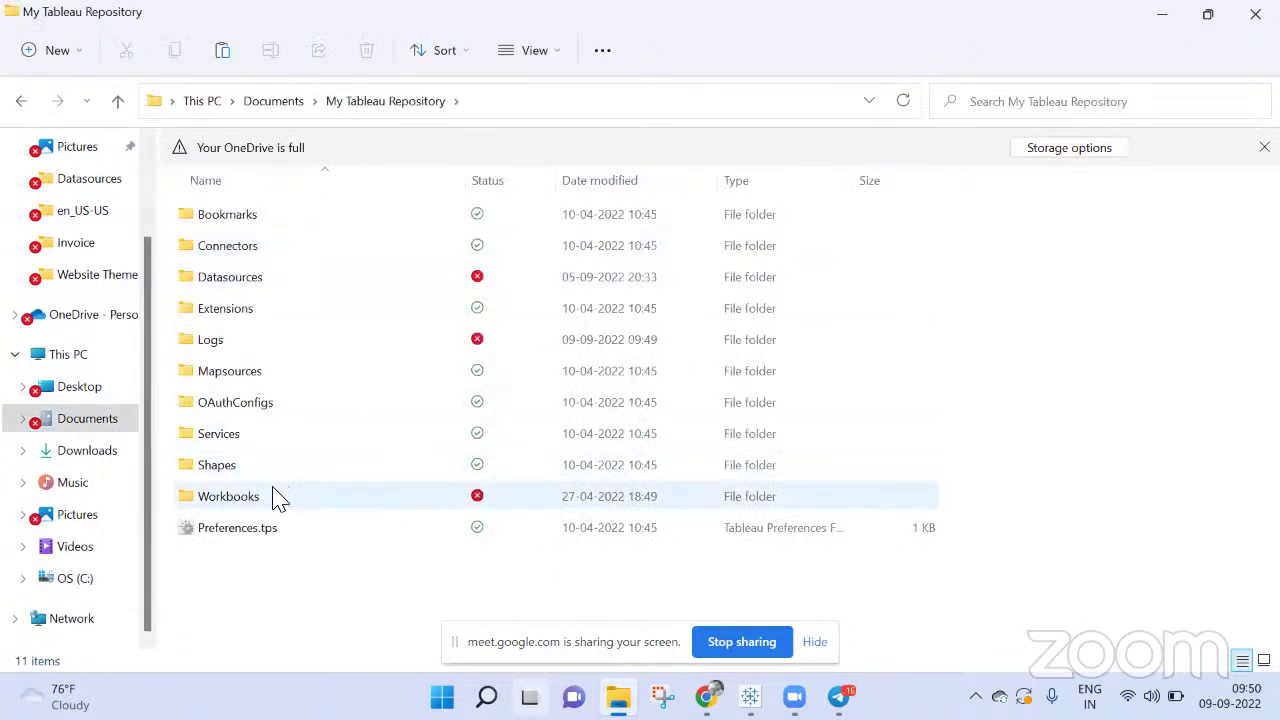
{"action": "double_click", "coordinate": [245, 508]}
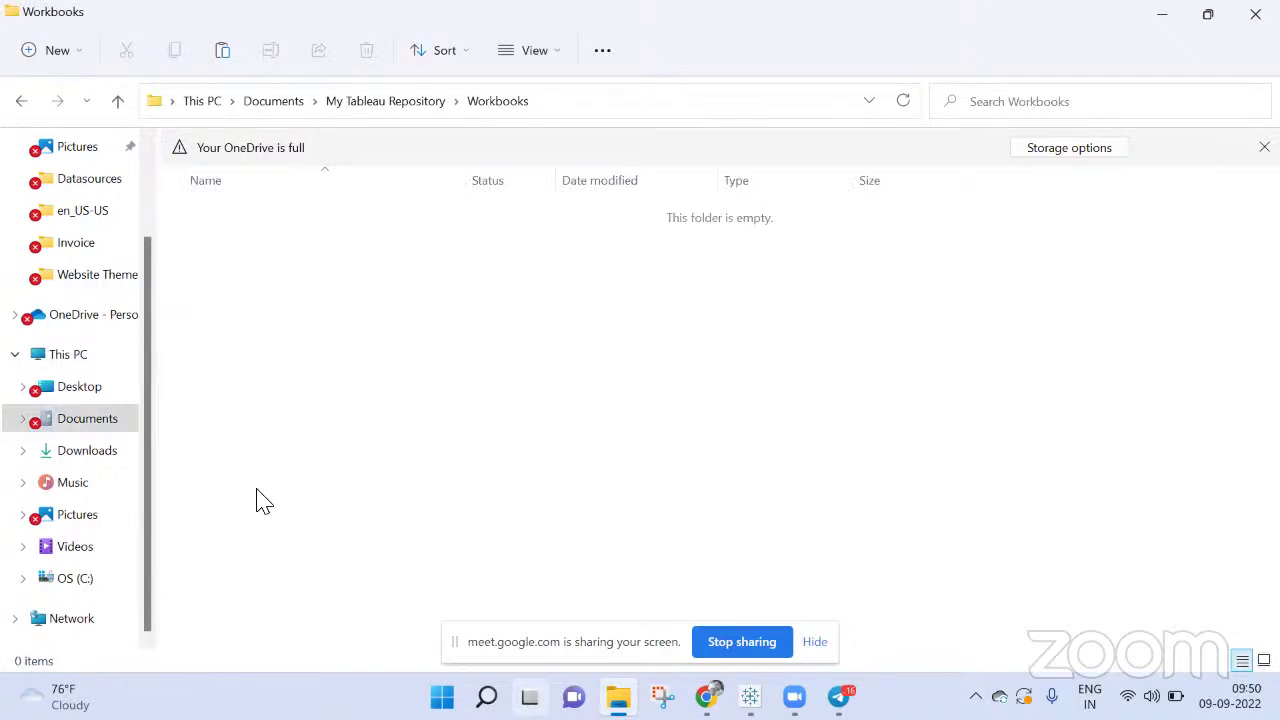
{"action": "key", "text": "ctrl+v"}
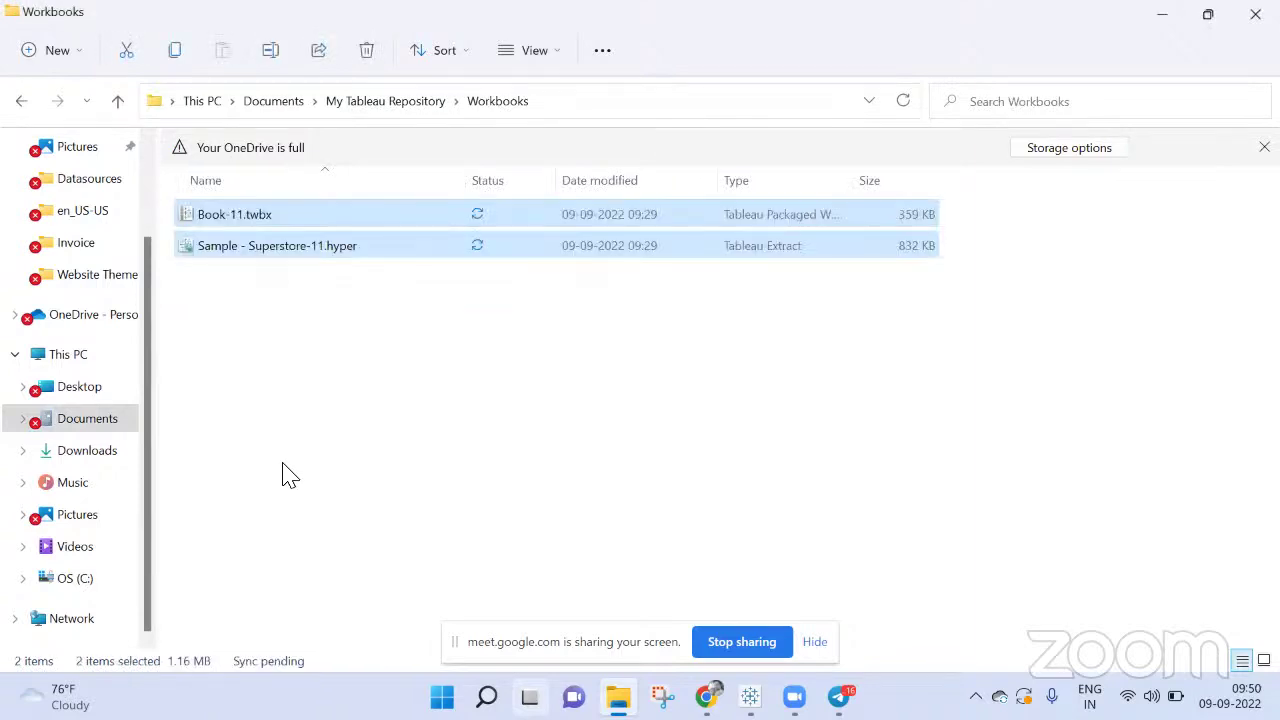
{"action": "left_click", "coordinate": [283, 475]}
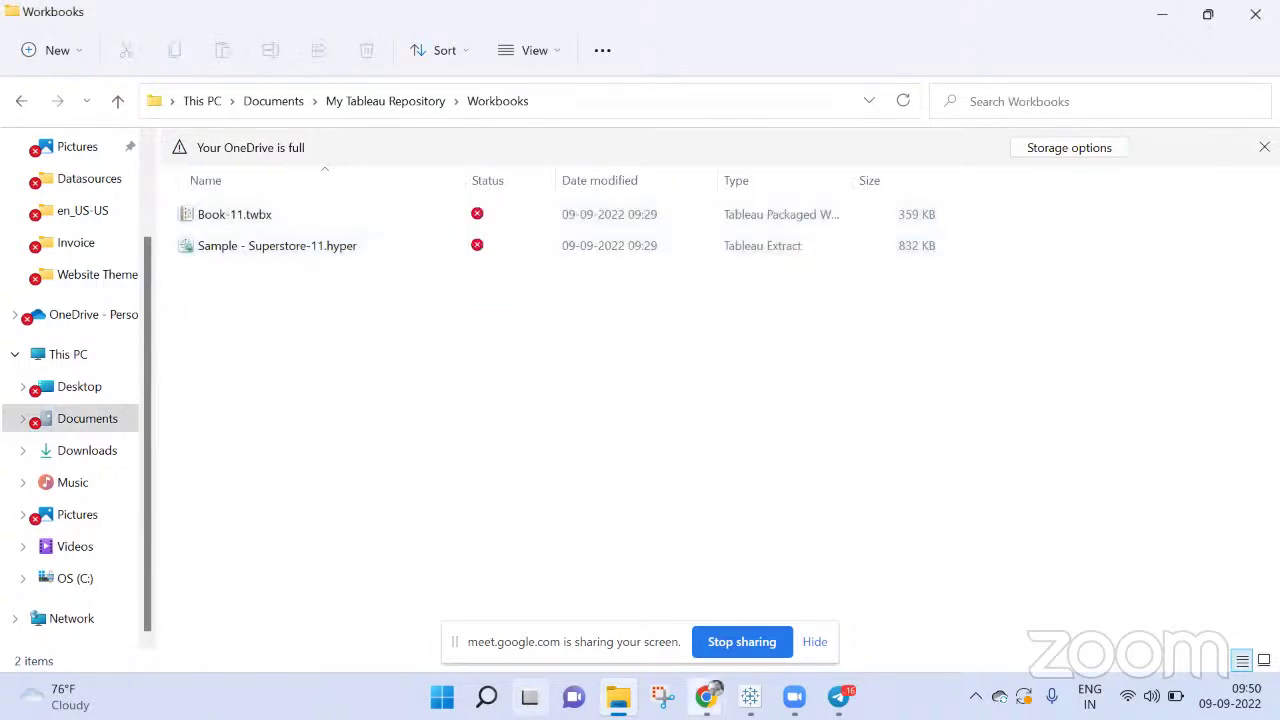
From Book2 in Tableau Public, open Book-11.twbx from My Tableau Repository's Workbooks folder and maximize its window
{"action": "left_click", "coordinate": [750, 697]}
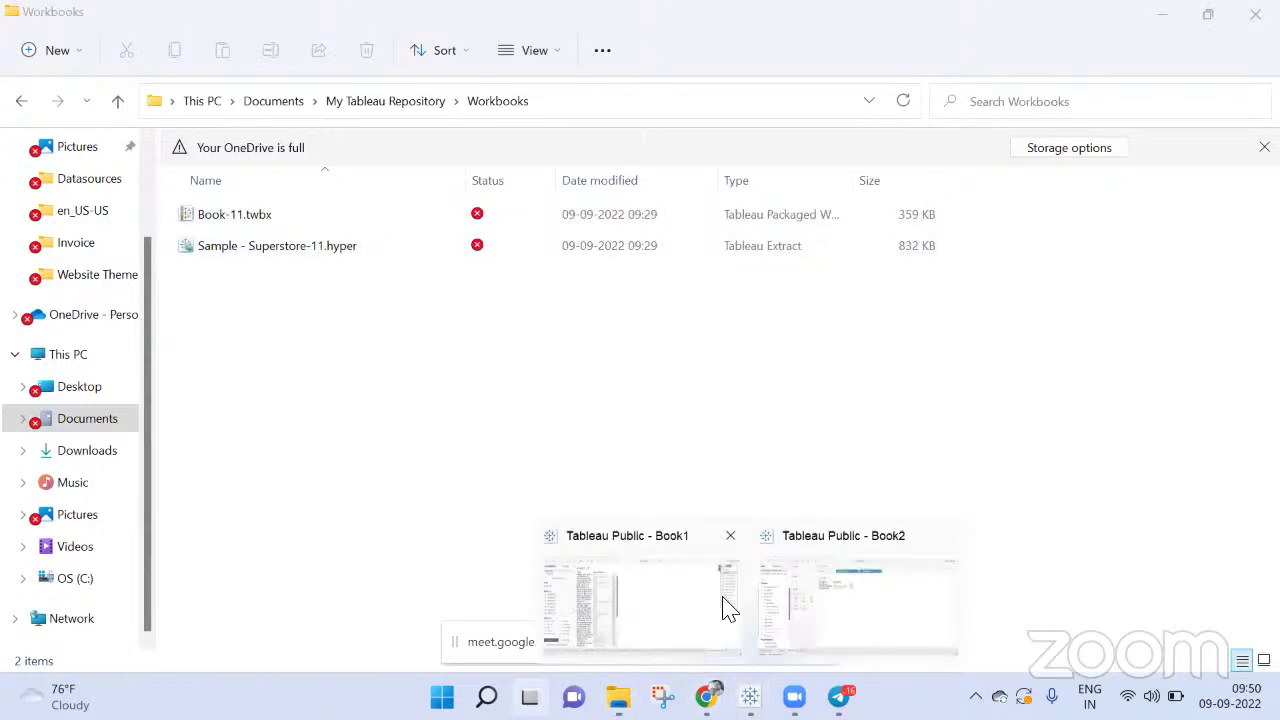
{"action": "left_click", "coordinate": [755, 540]}
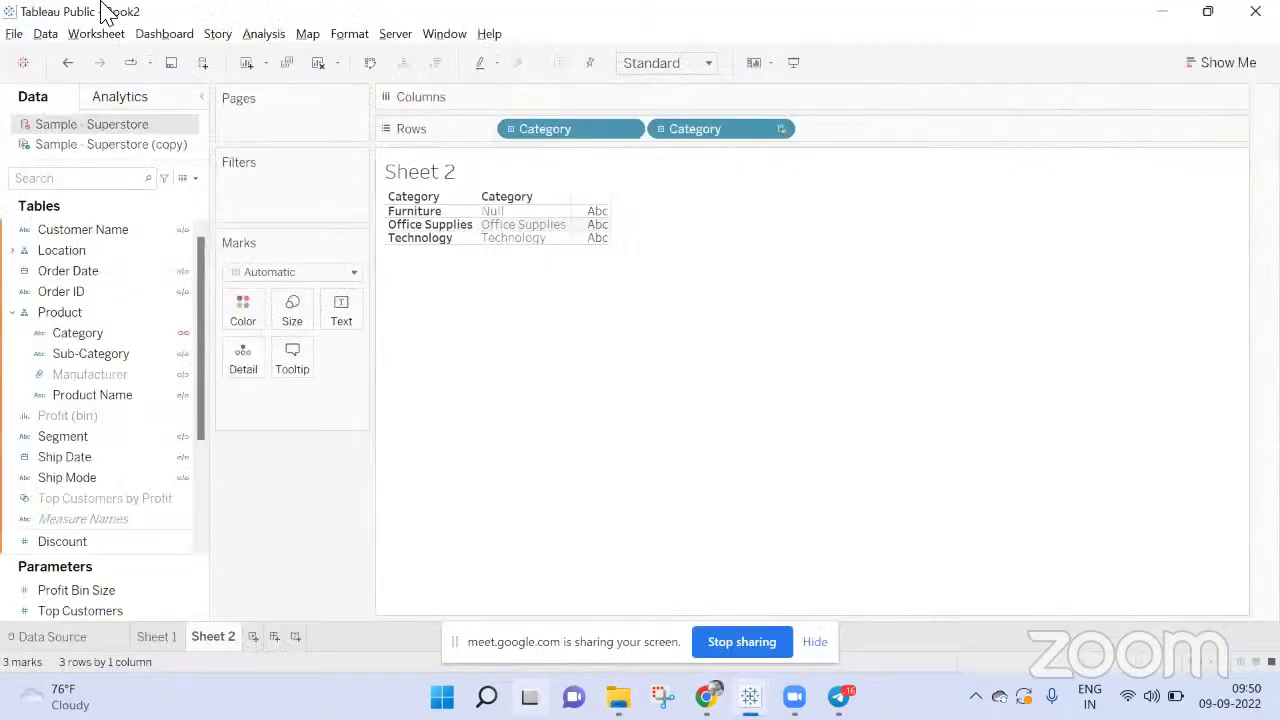
{"action": "left_click", "coordinate": [47, 34]}
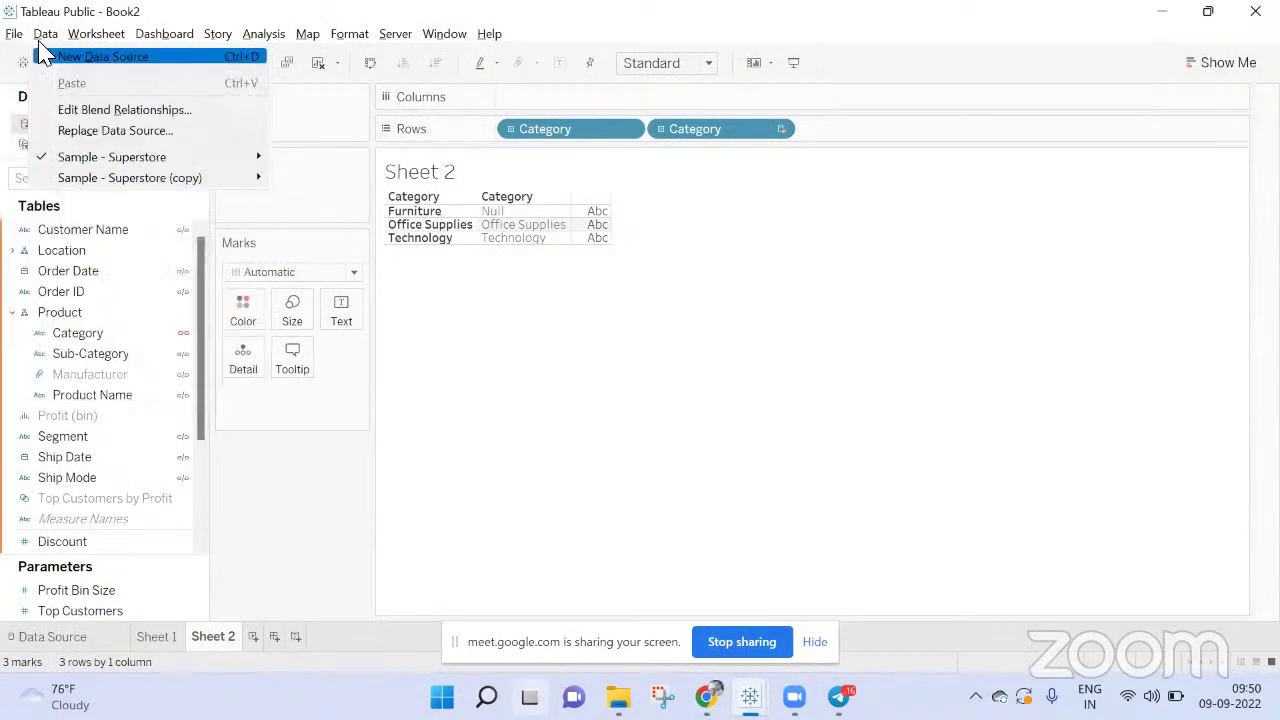
{"action": "mouse_move", "coordinate": [14, 34]}
{"action": "left_click", "coordinate": [42, 77]}
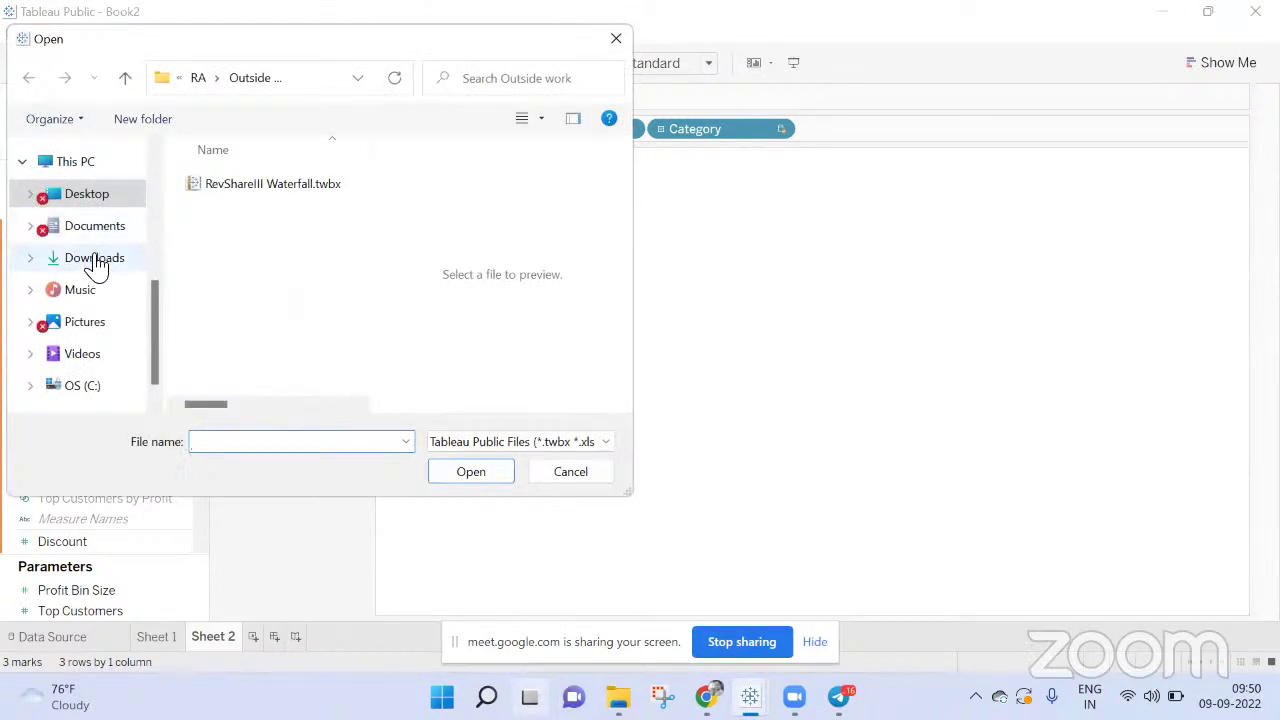
{"action": "left_click", "coordinate": [94, 226]}
{"action": "double_click", "coordinate": [248, 218]}
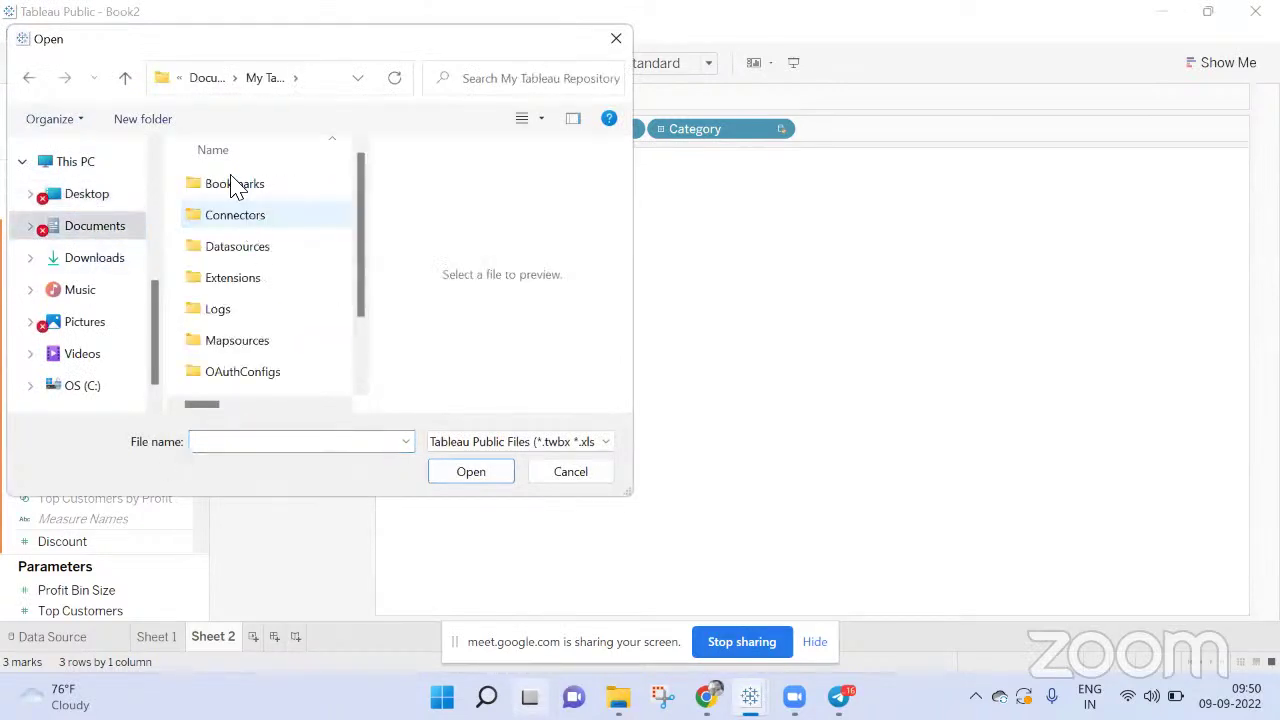
{"action": "scroll", "coordinate": [220, 274], "scroll_direction": "down", "scroll_amount": 1}
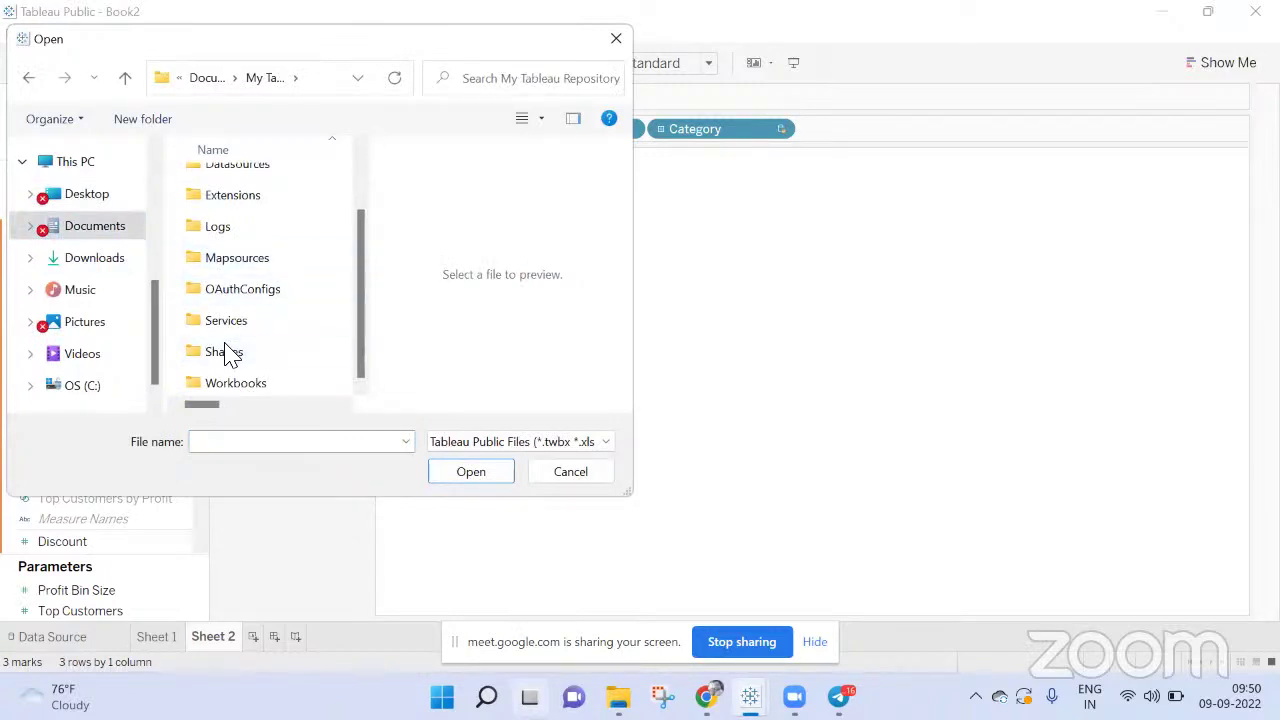
{"action": "key", "text": "w"}
{"action": "key", "text": "Return"}
{"action": "double_click", "coordinate": [255, 200]}
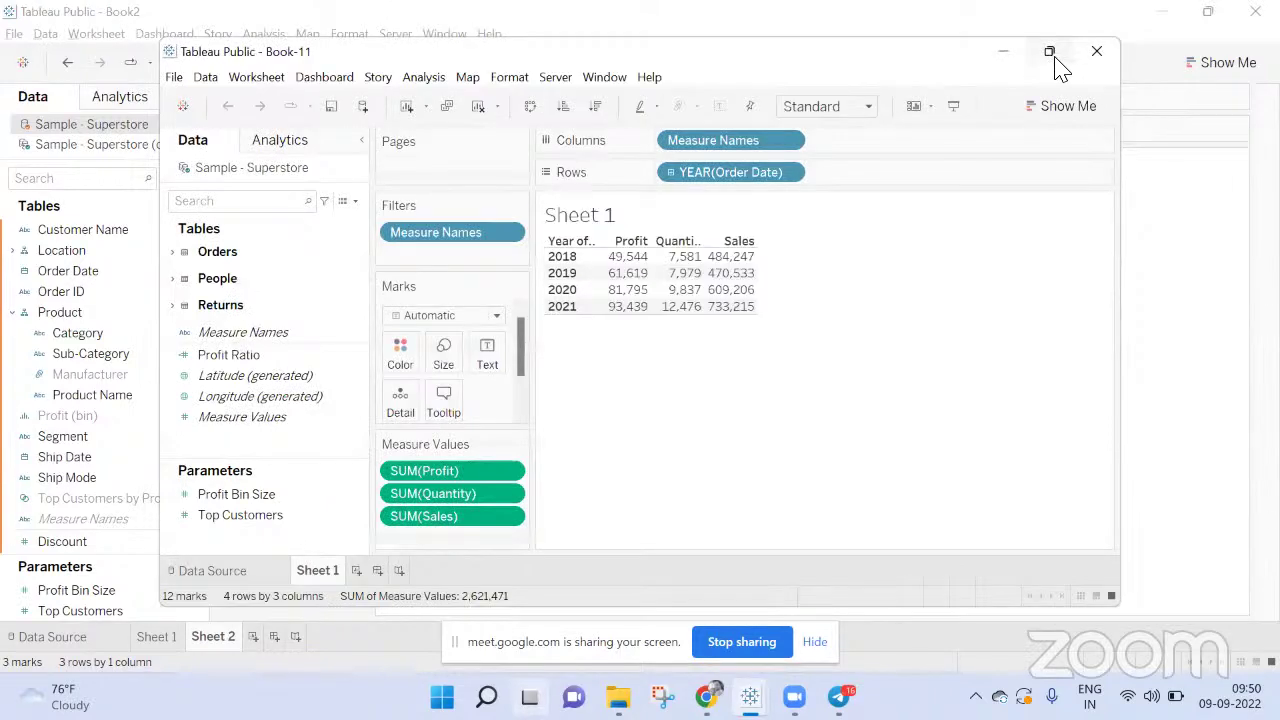
{"action": "left_click", "coordinate": [1052, 54]}
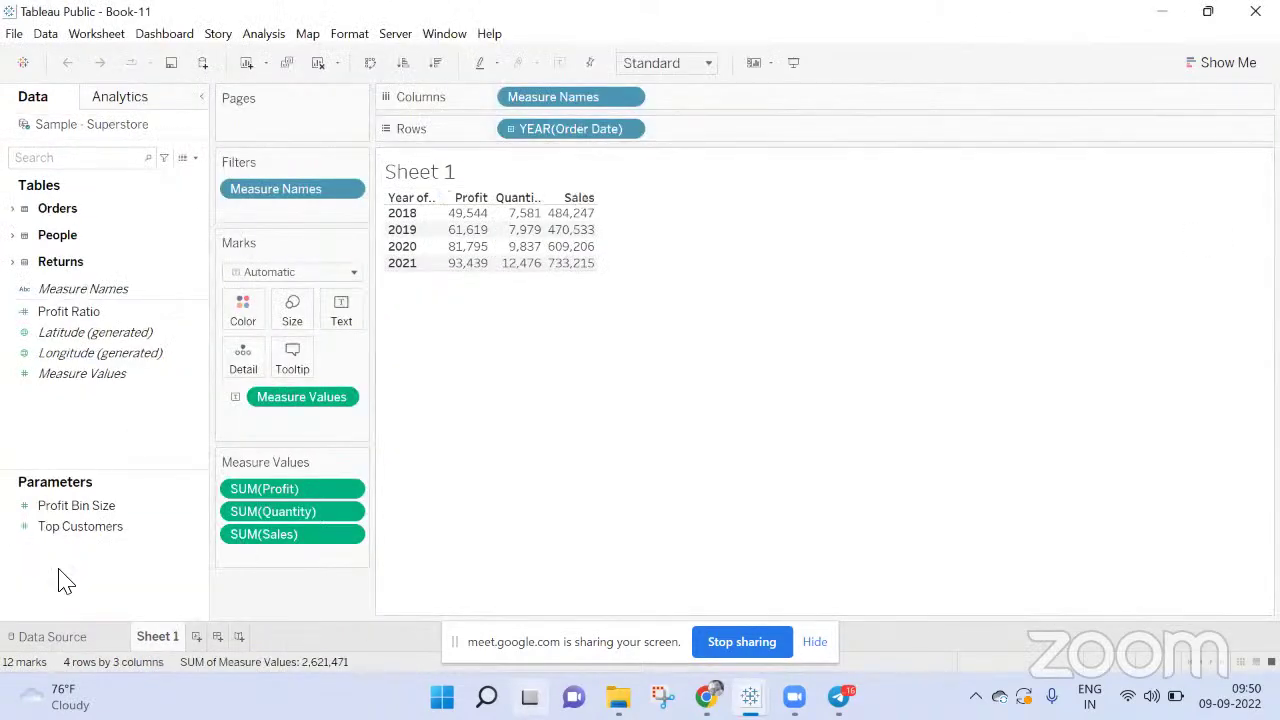
Try to view the data source page of Book-11, and check the options available for the Sample - Superstore data source
{"action": "left_click", "coordinate": [70, 637]}
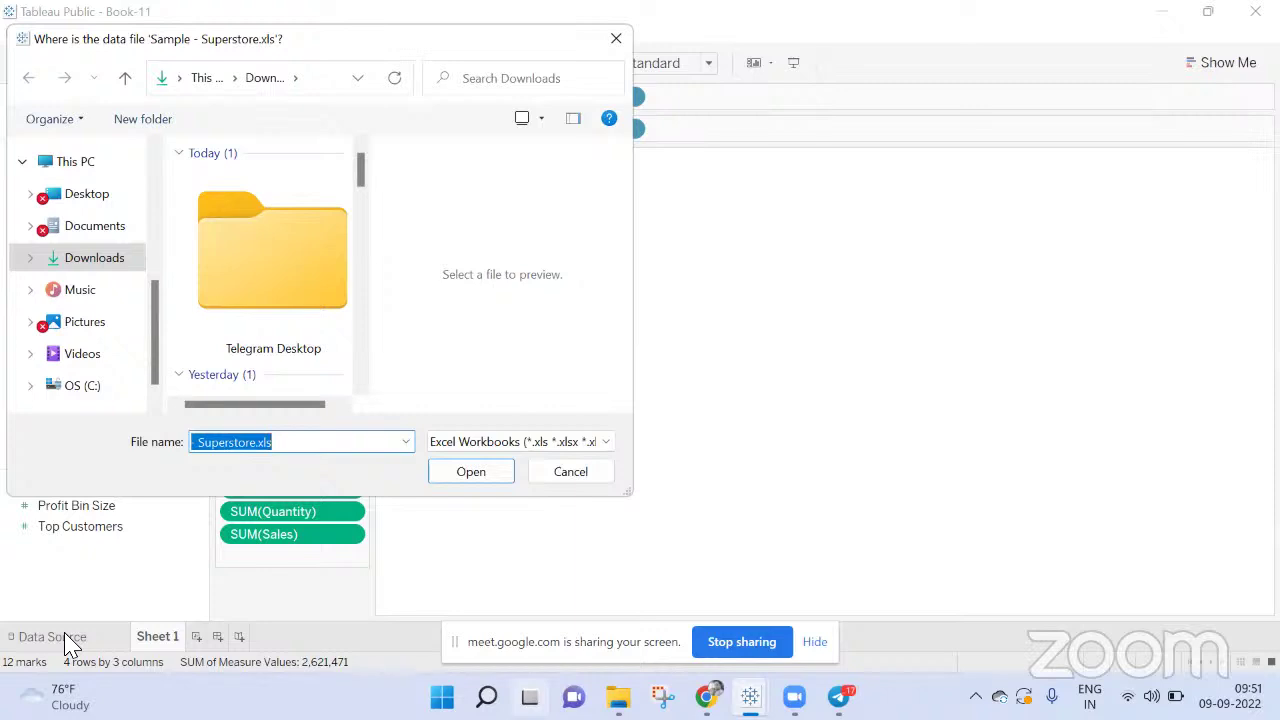
{"action": "left_click", "coordinate": [616, 40]}
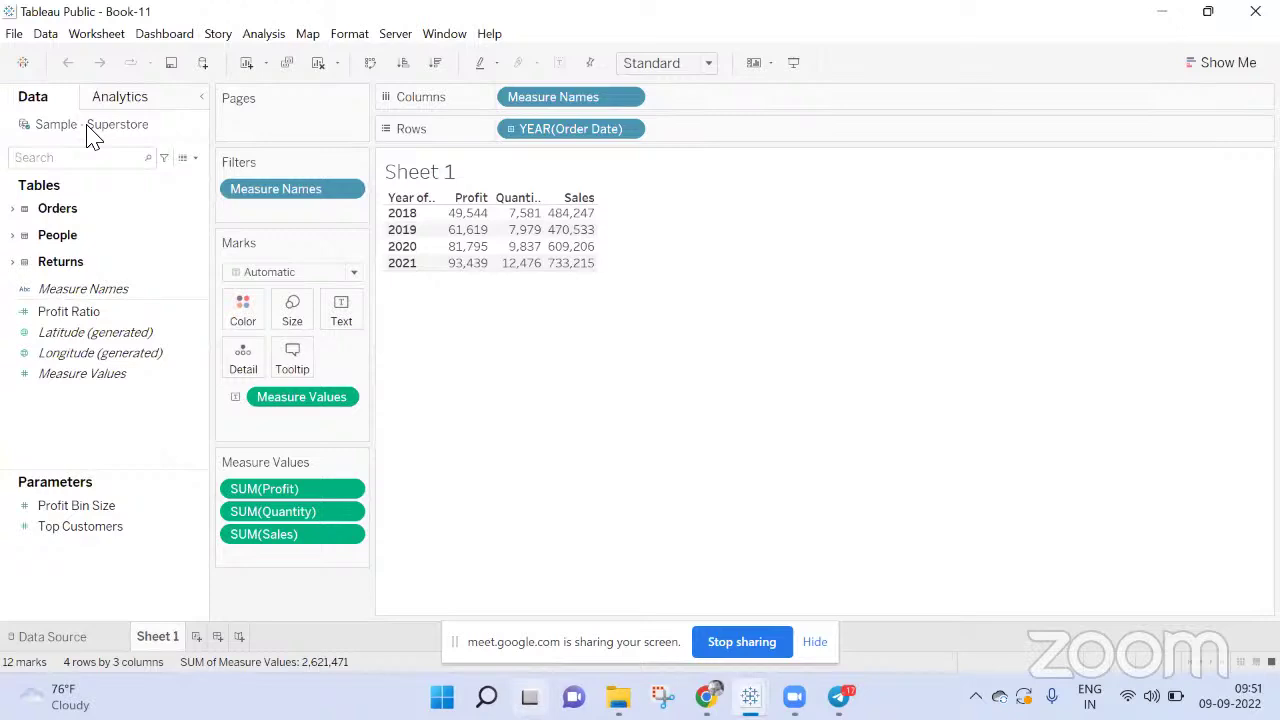
{"action": "right_click", "coordinate": [88, 130]}
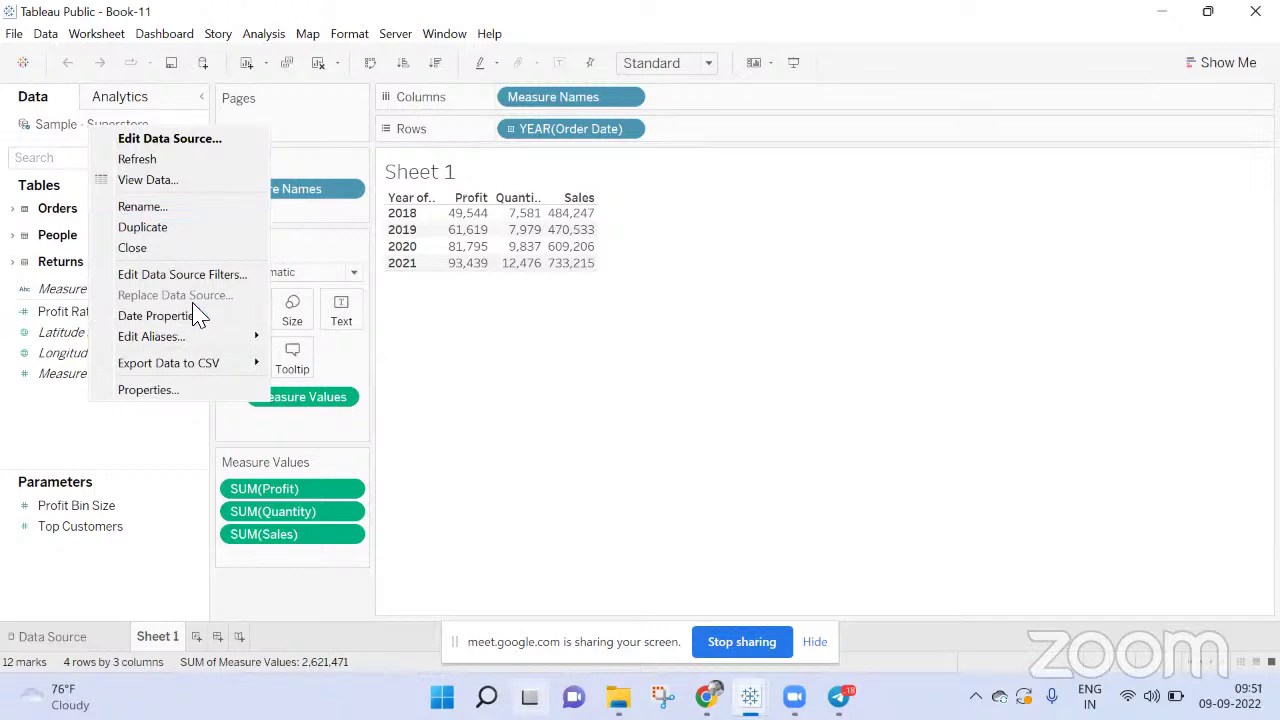
{"action": "key", "text": "Escape"}
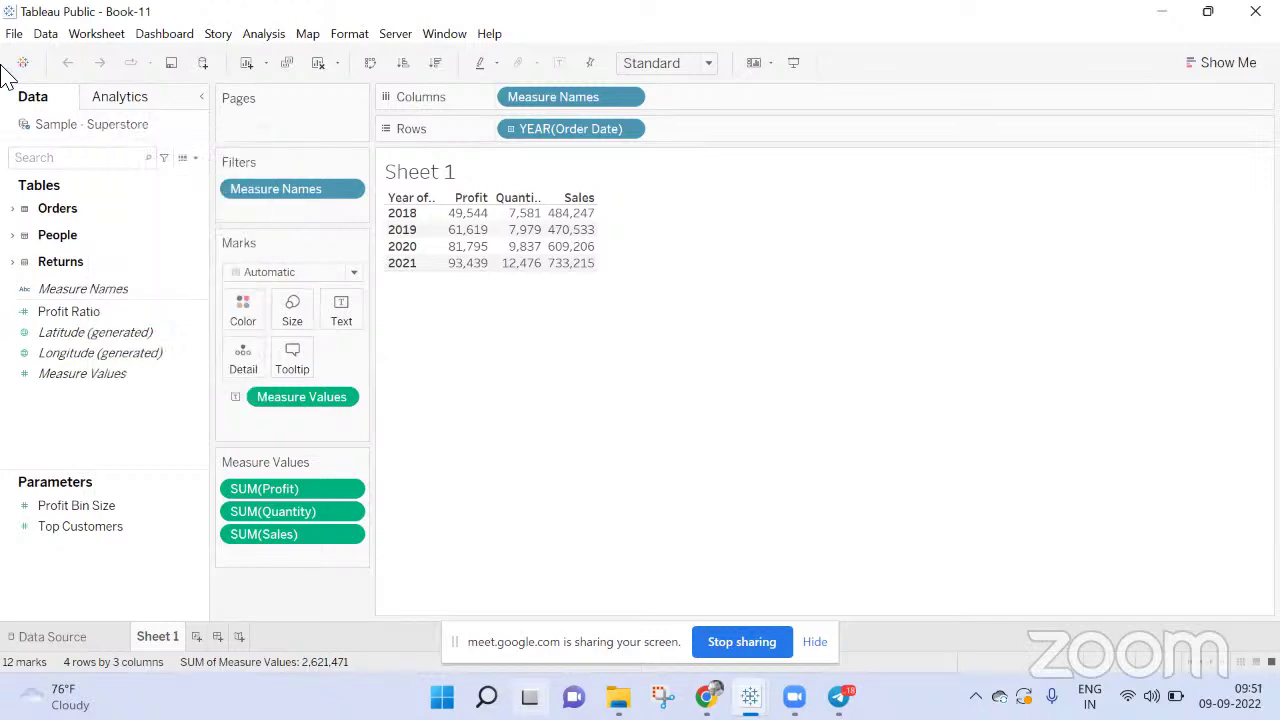
Examine the file, server and saved connection types offered for a new data source in Book-11, then close the list
{"action": "left_click", "coordinate": [45, 33]}
{"action": "mouse_move", "coordinate": [96, 33]}
{"action": "mouse_move", "coordinate": [45, 33]}
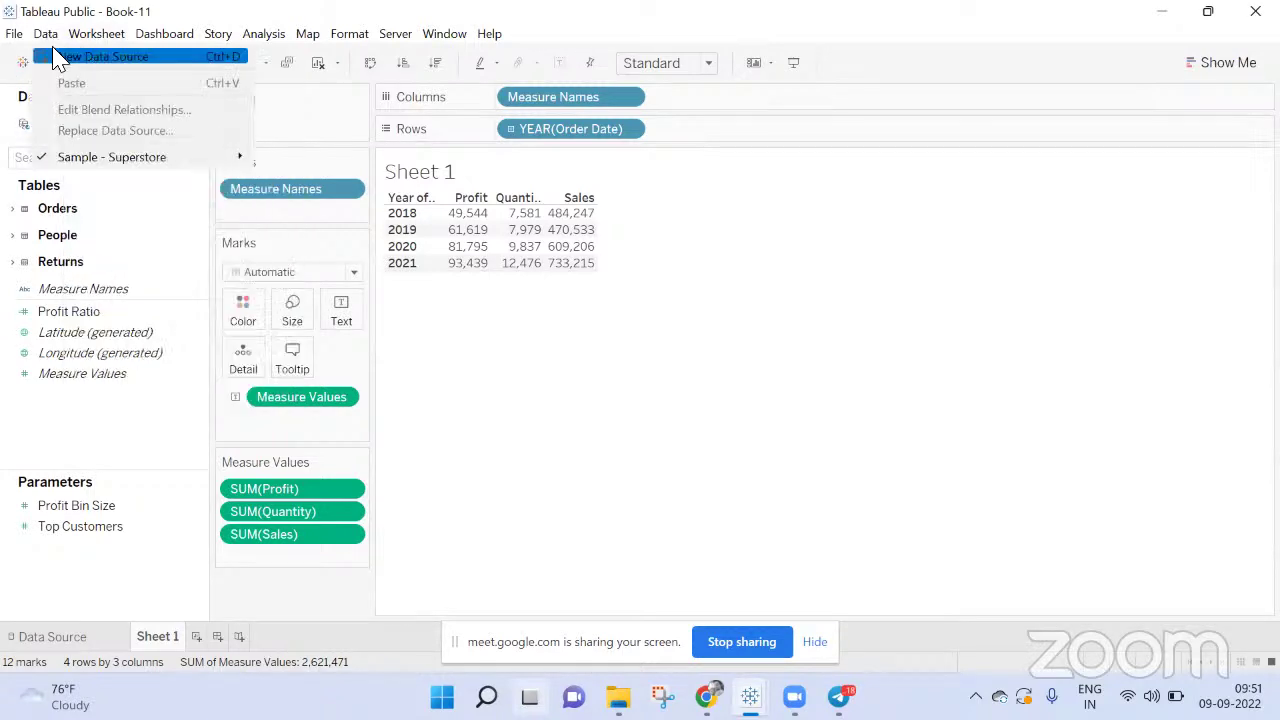
{"action": "left_click", "coordinate": [57, 55]}
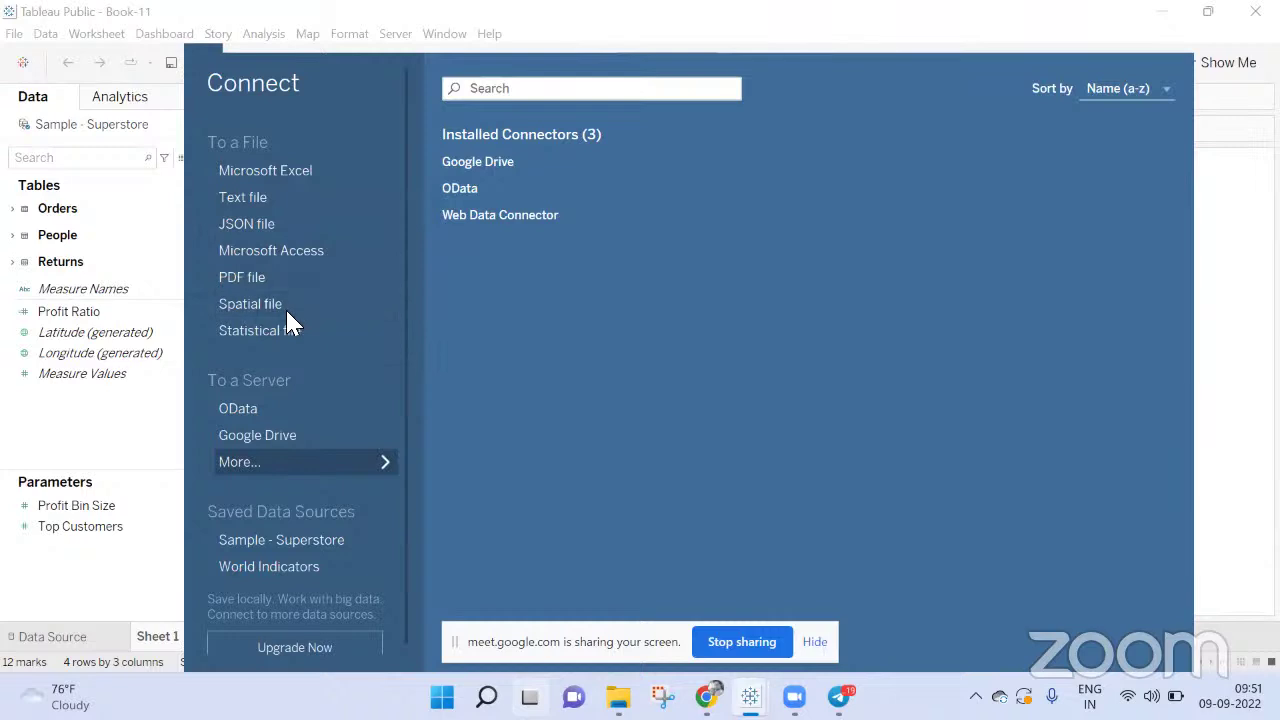
{"action": "scroll", "coordinate": [283, 330], "scroll_direction": "down", "scroll_amount": 1}
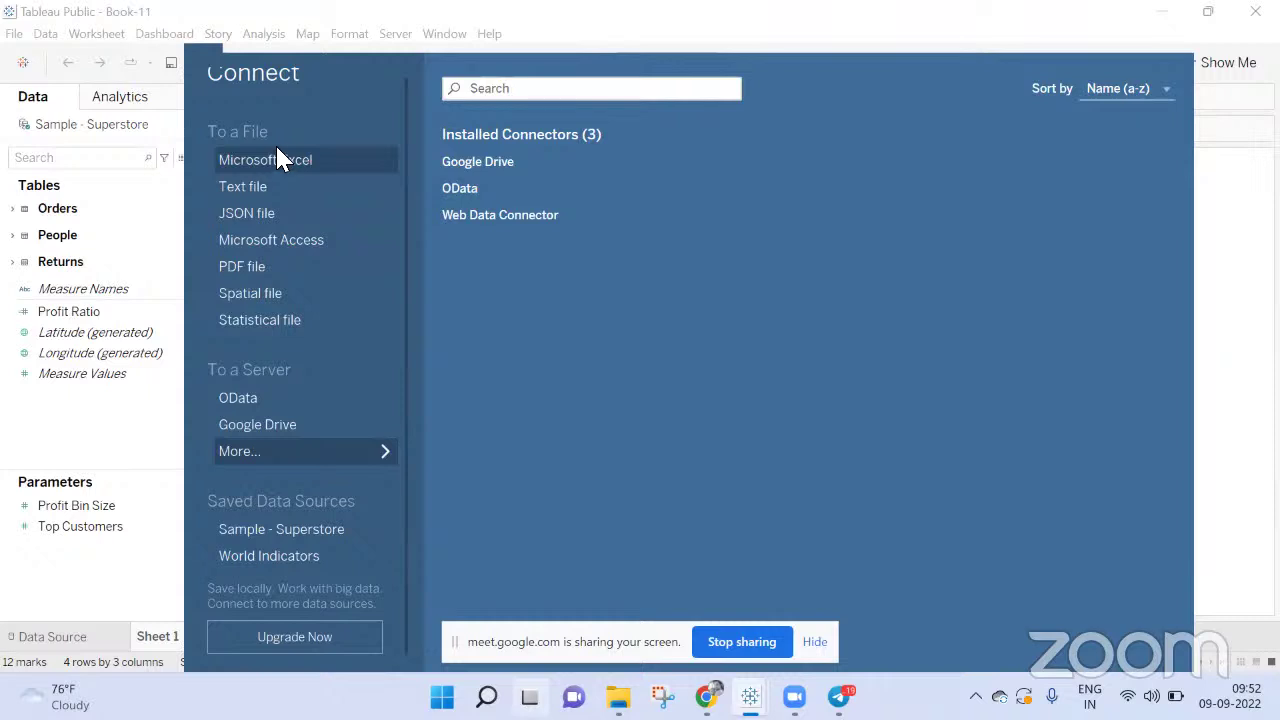
{"action": "left_click", "coordinate": [135, 238]}
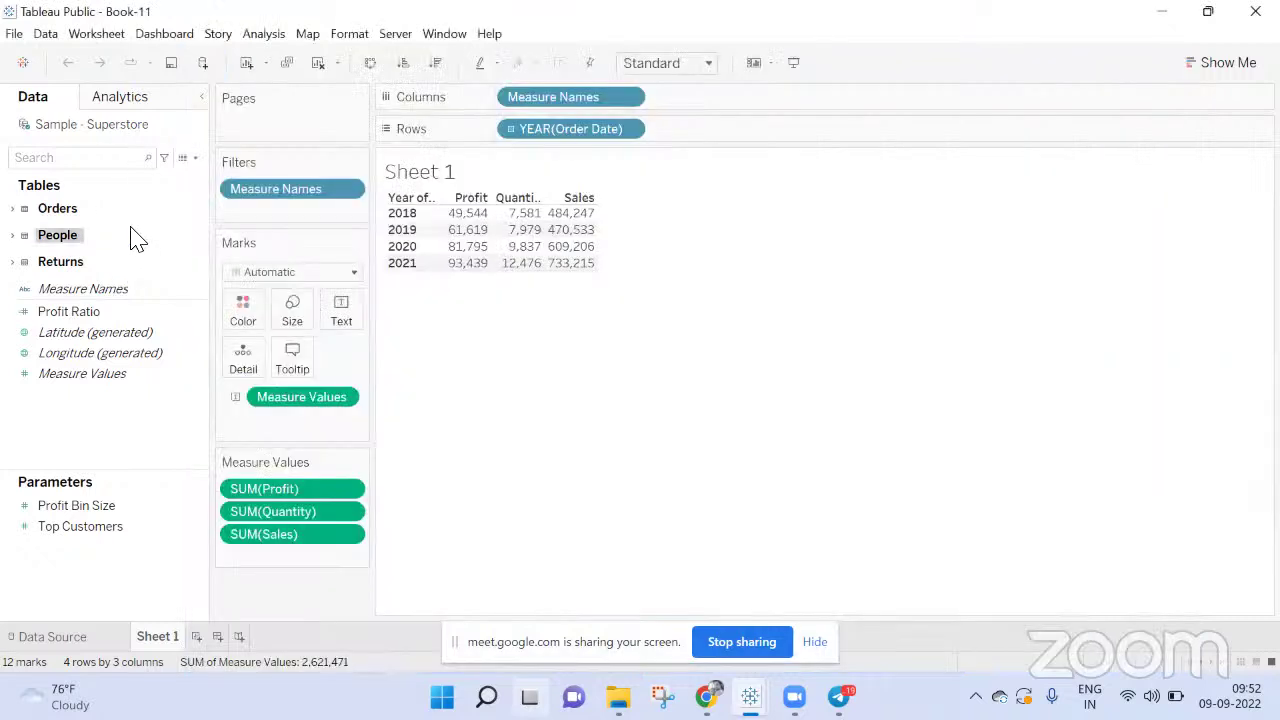
Start a new Microsoft Excel data source connection and browse to the Workbooks folder of My Tableau Repository under Documents
{"action": "right_click", "coordinate": [90, 133]}
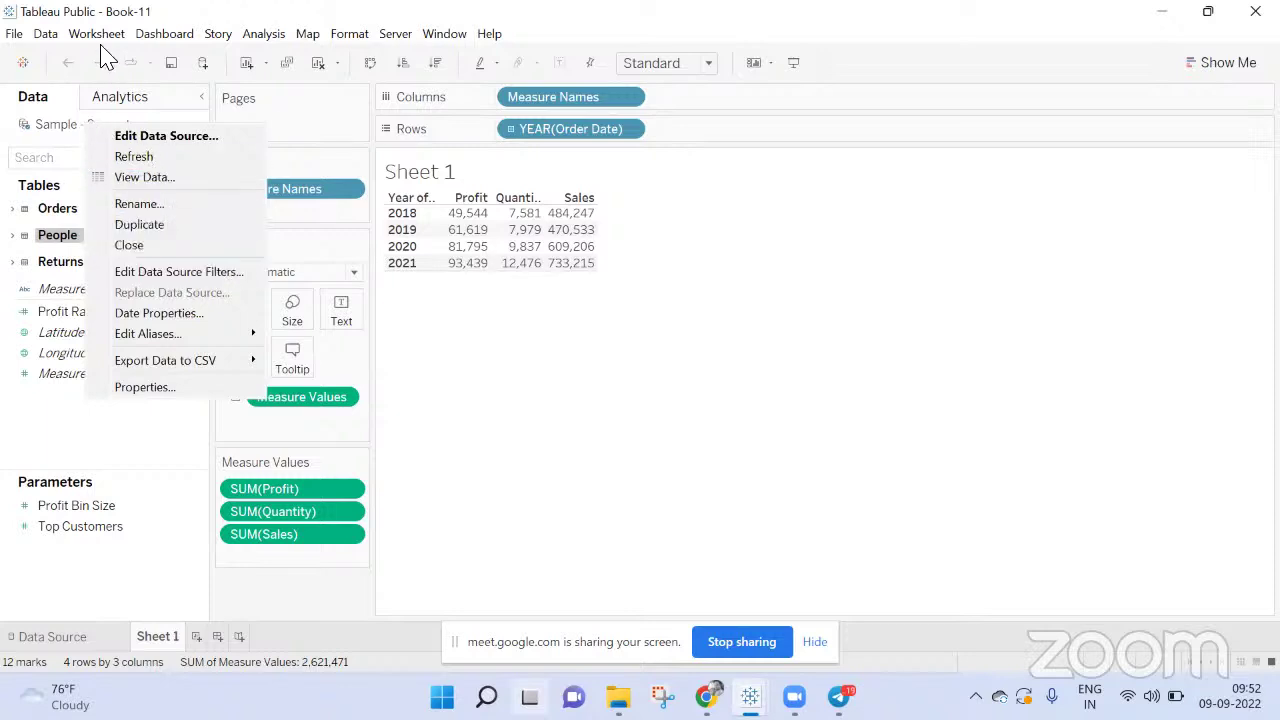
{"action": "left_click", "coordinate": [45, 33]}
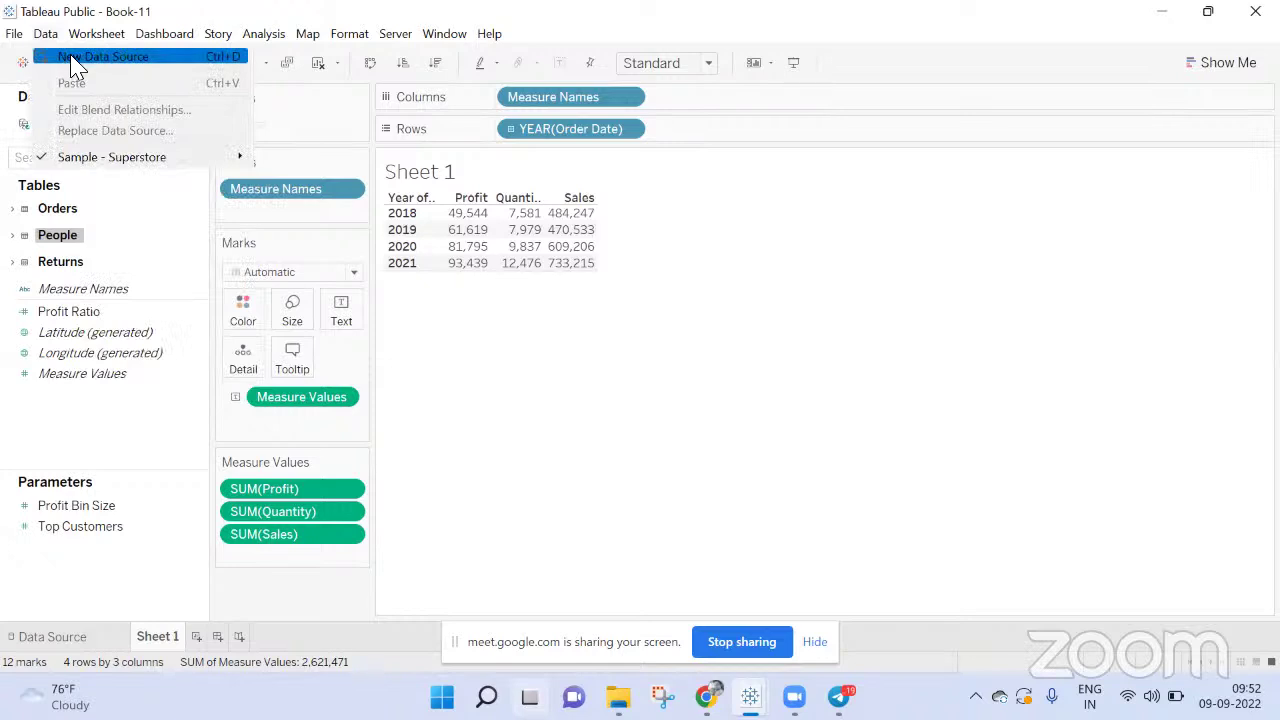
{"action": "left_click", "coordinate": [75, 60]}
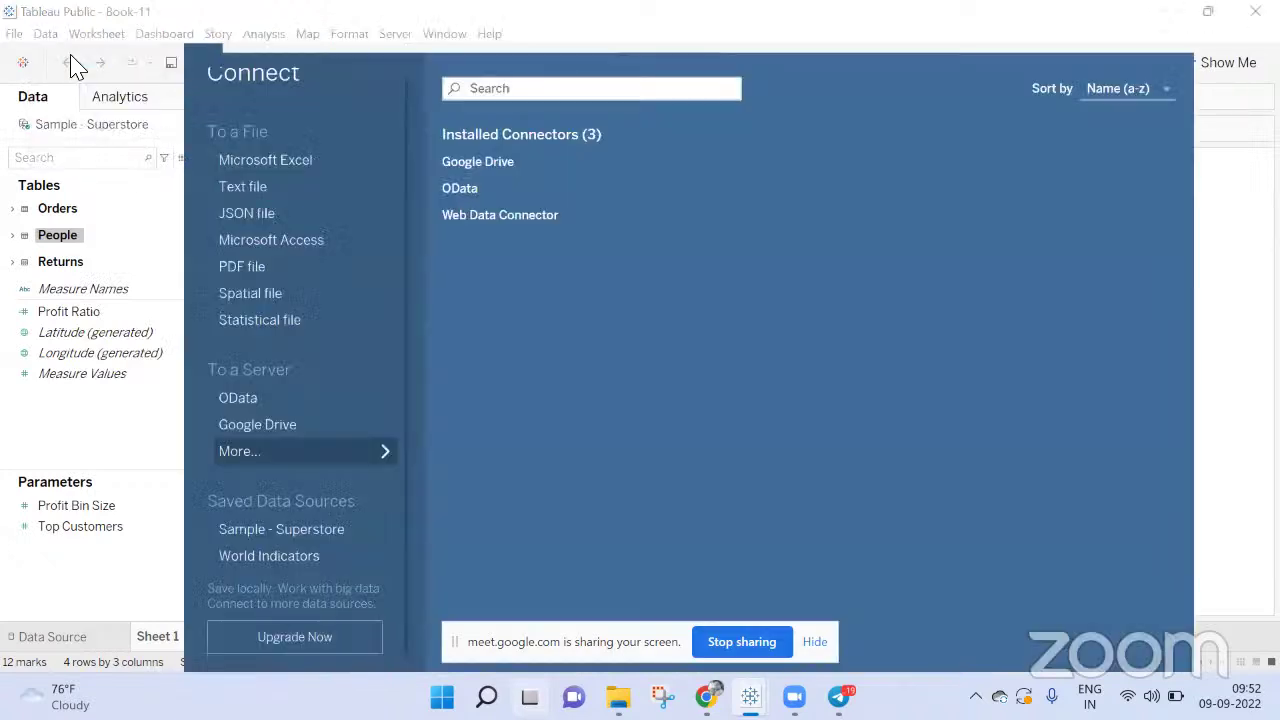
{"action": "left_click", "coordinate": [309, 166]}
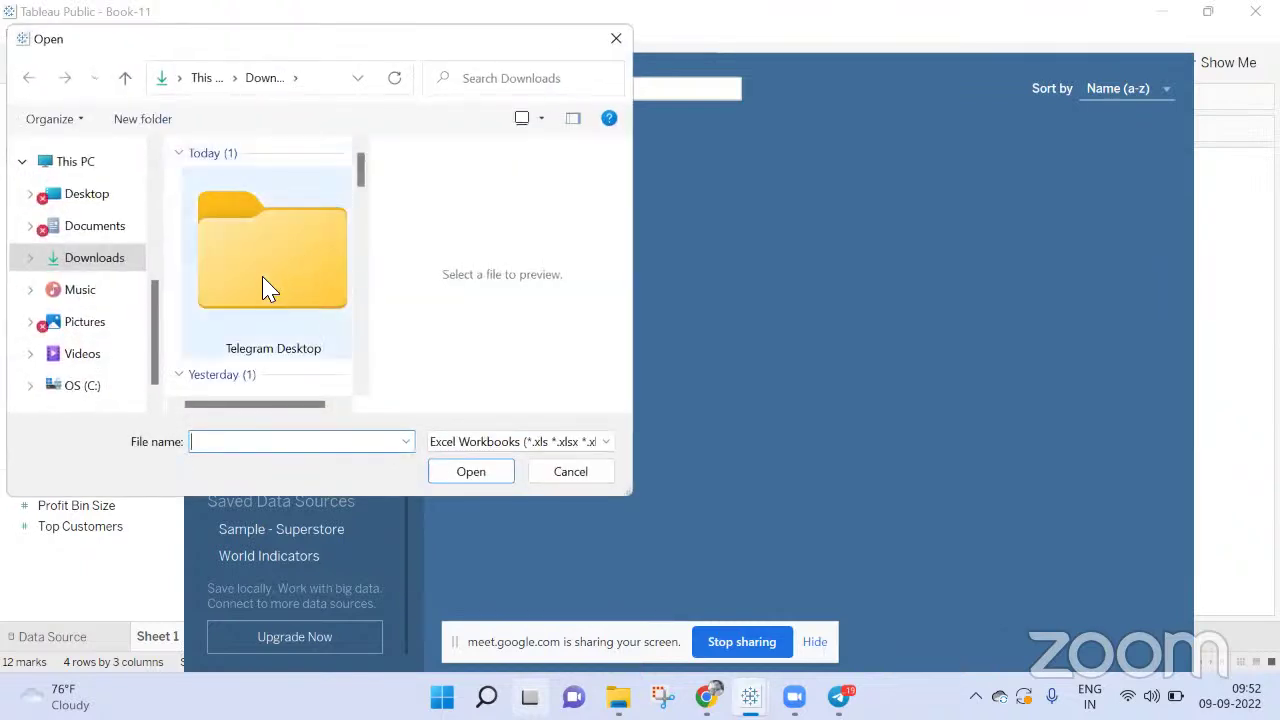
{"action": "left_click", "coordinate": [97, 228]}
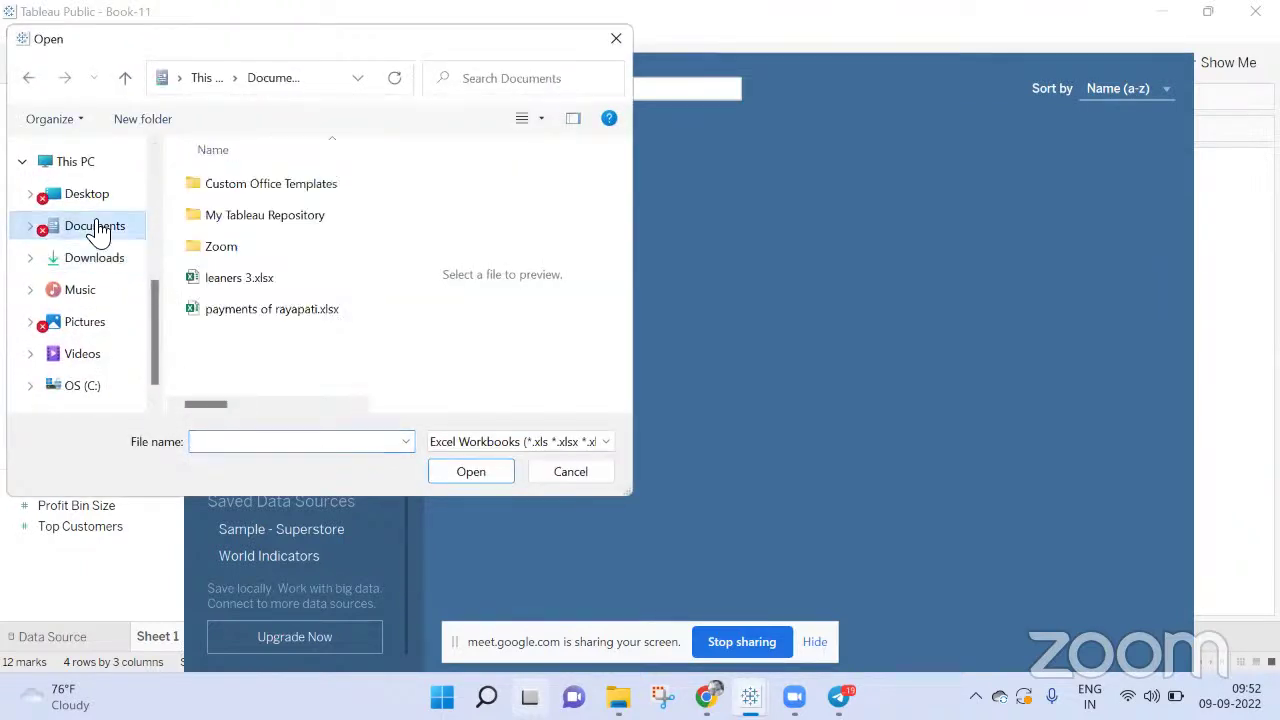
{"action": "double_click", "coordinate": [250, 222]}
{"action": "scroll", "coordinate": [240, 260], "scroll_direction": "down", "scroll_amount": 2}
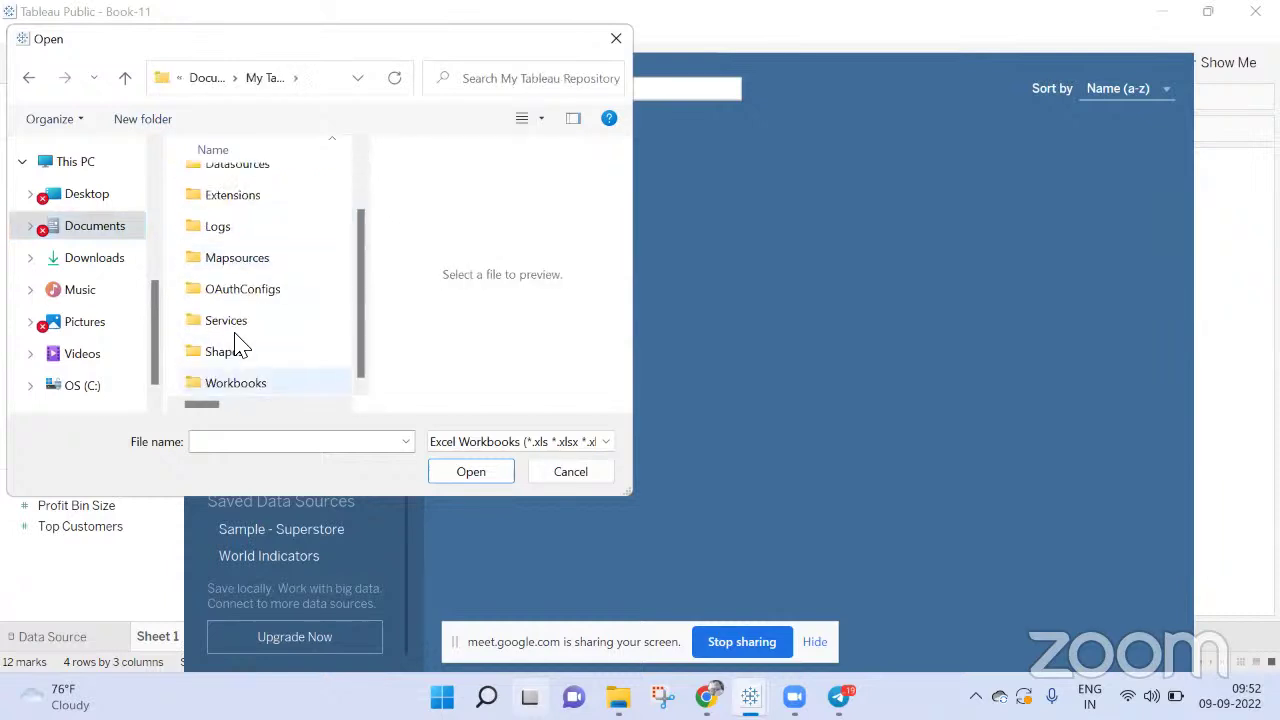
{"action": "key", "text": "Return"}
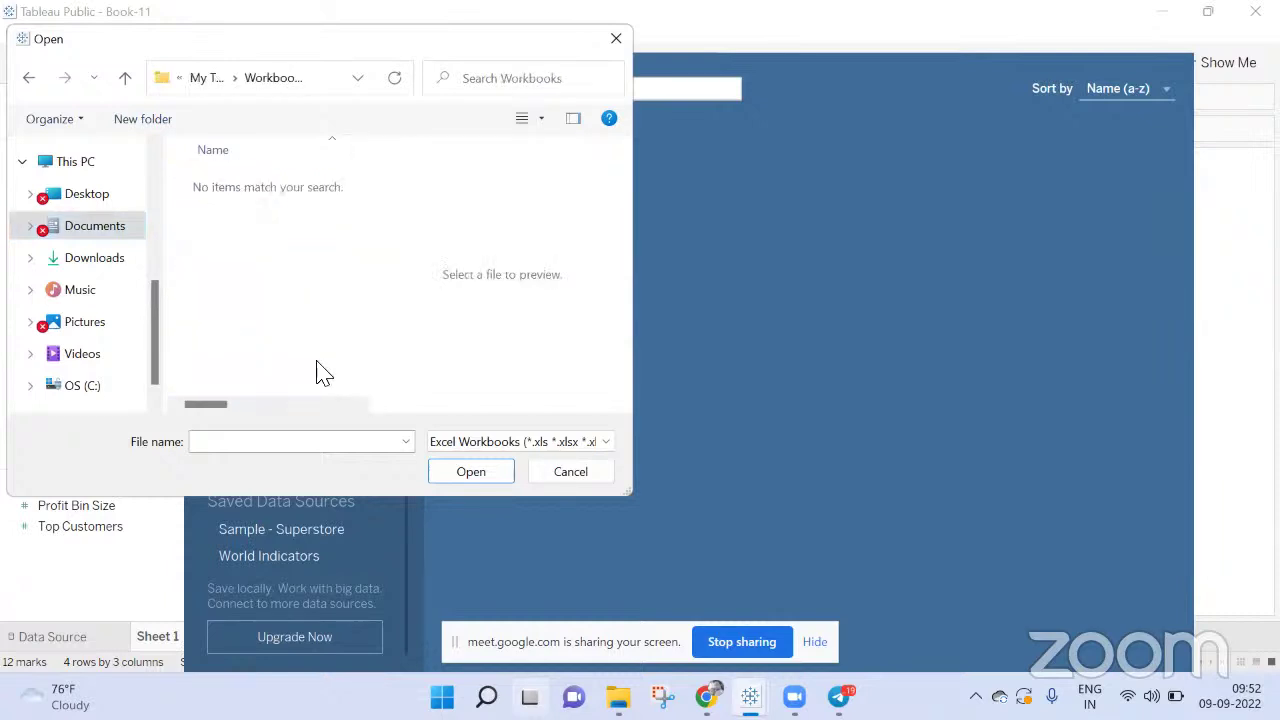
Show all file types, try to connect to Sample - Superstore-11.hyper, and recheck the options of the Sample - Superstore data source
{"action": "left_click", "coordinate": [474, 441]}
{"action": "left_click", "coordinate": [474, 477]}
{"action": "left_click", "coordinate": [270, 228]}
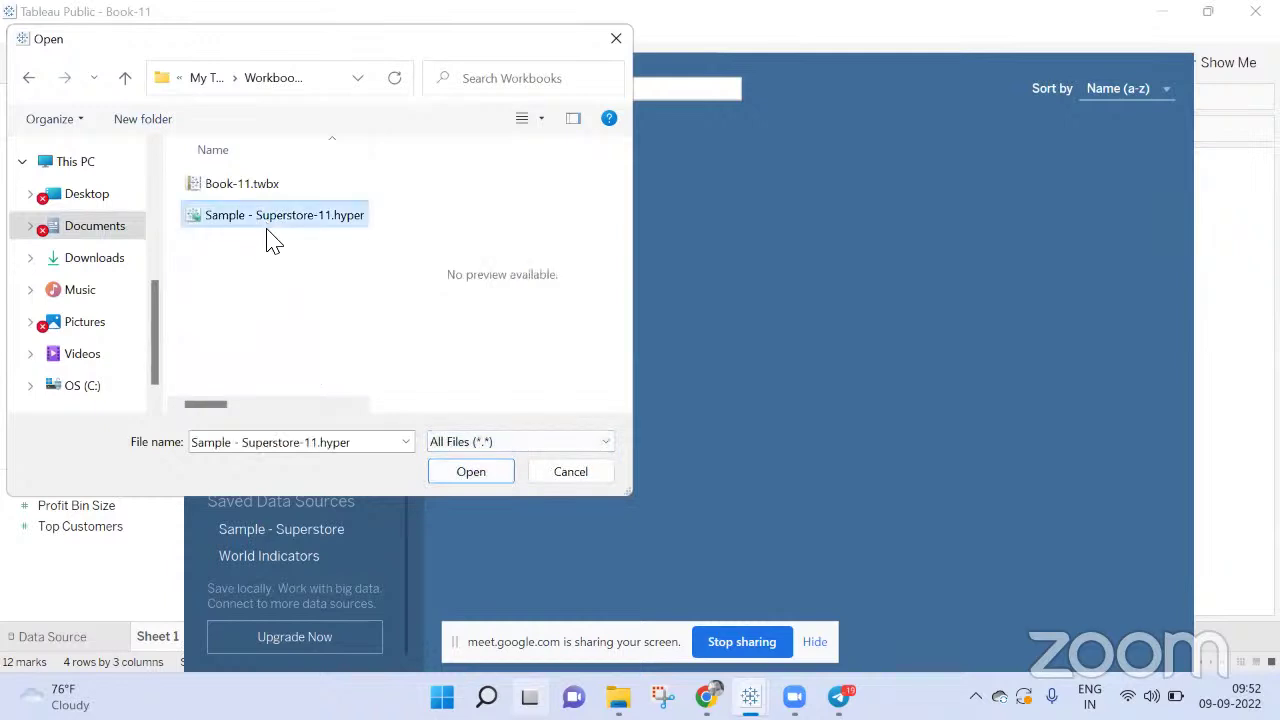
{"action": "left_click", "coordinate": [457, 476]}
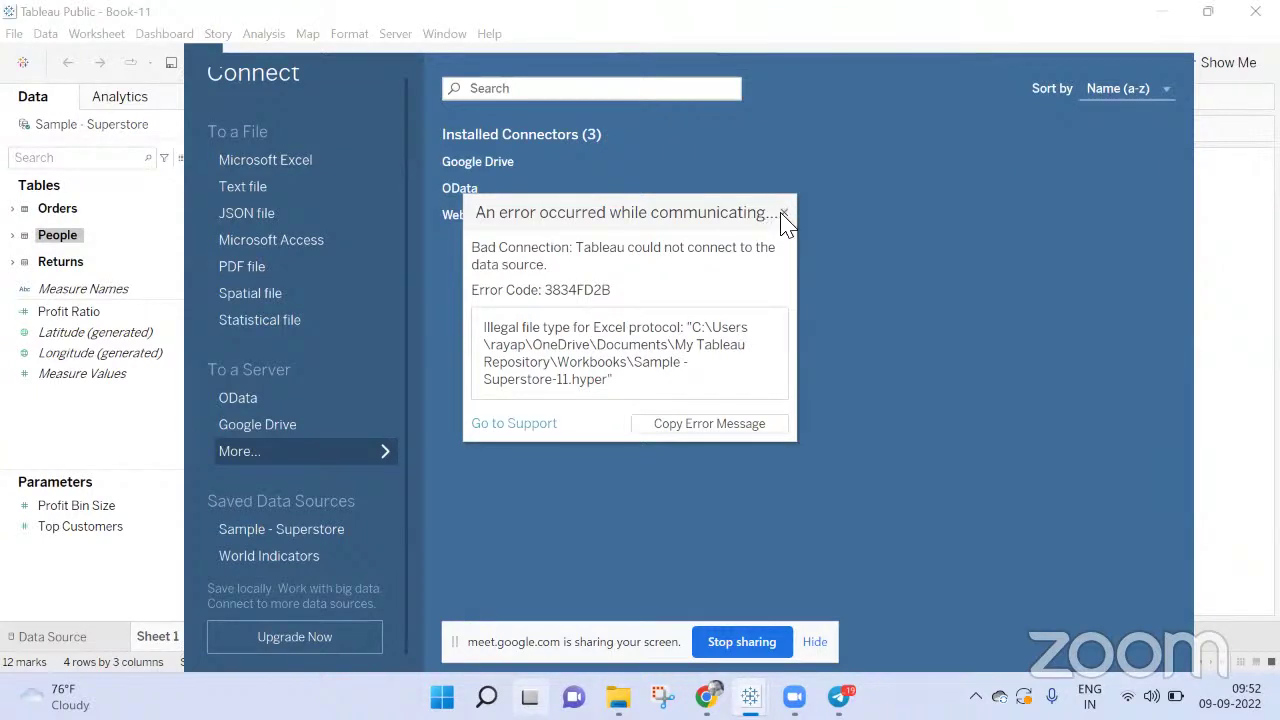
{"action": "left_click", "coordinate": [784, 215]}
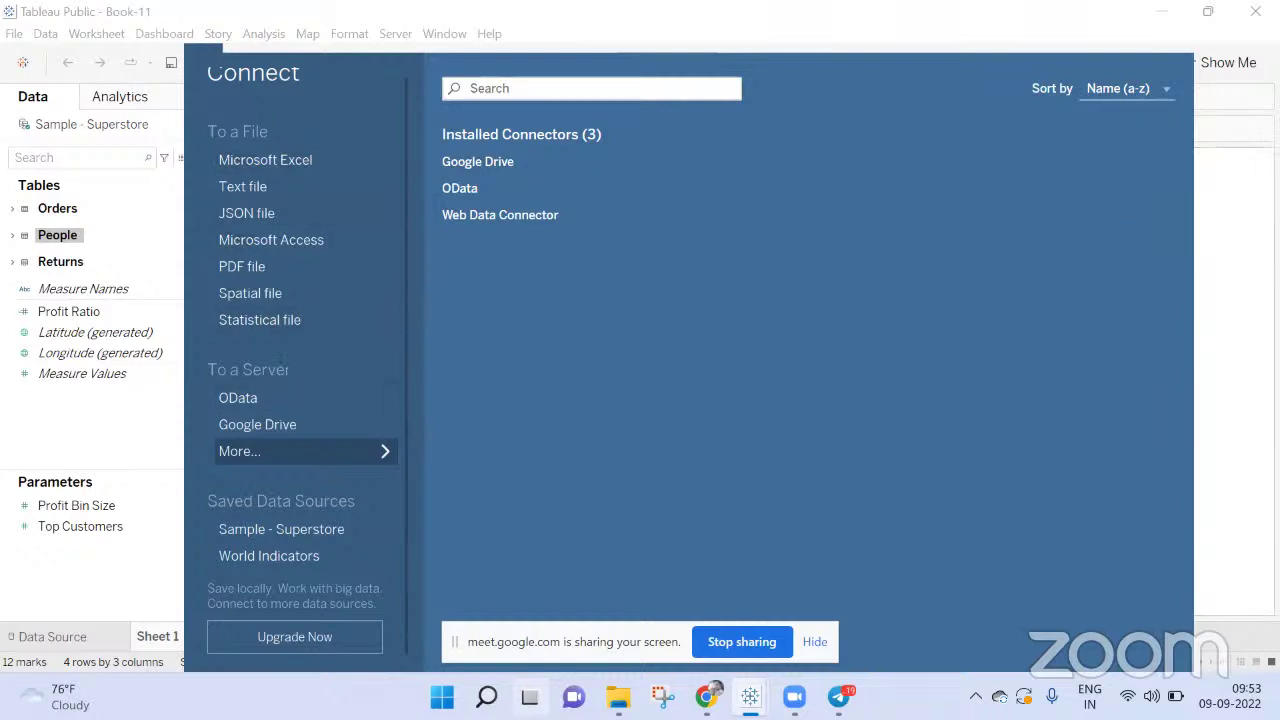
{"action": "left_click", "coordinate": [1234, 246]}
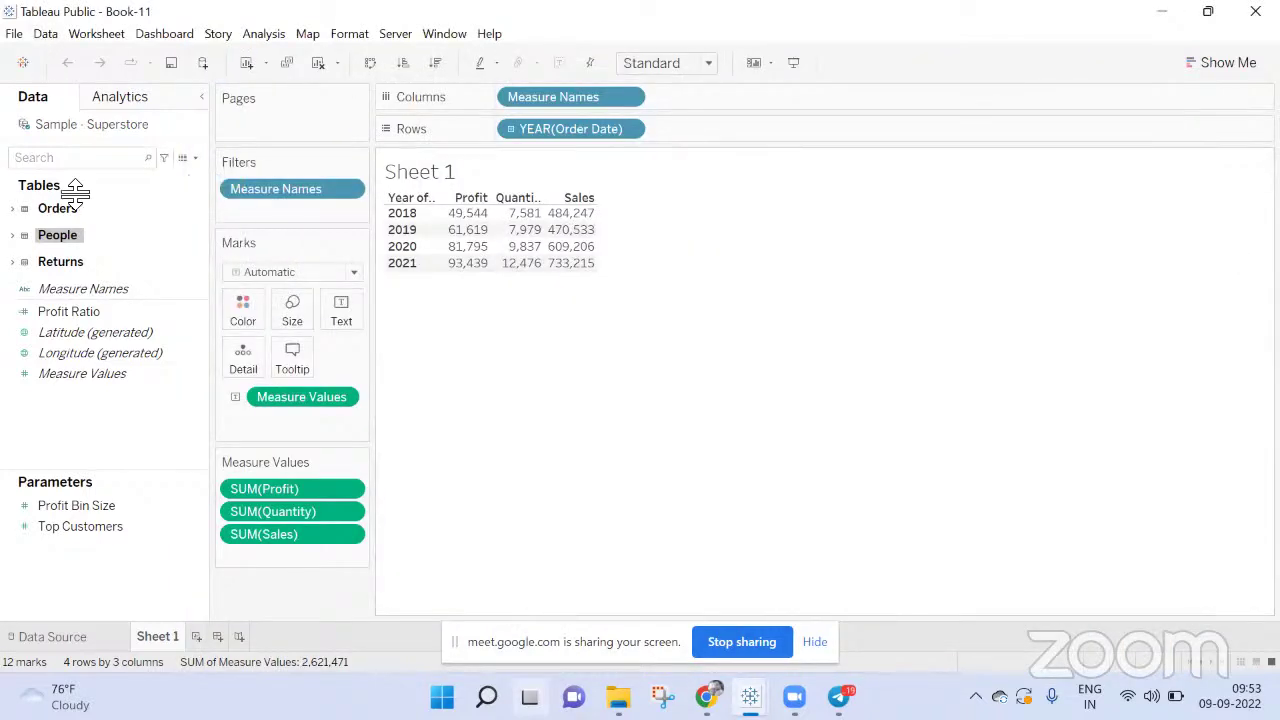
{"action": "right_click", "coordinate": [55, 127]}
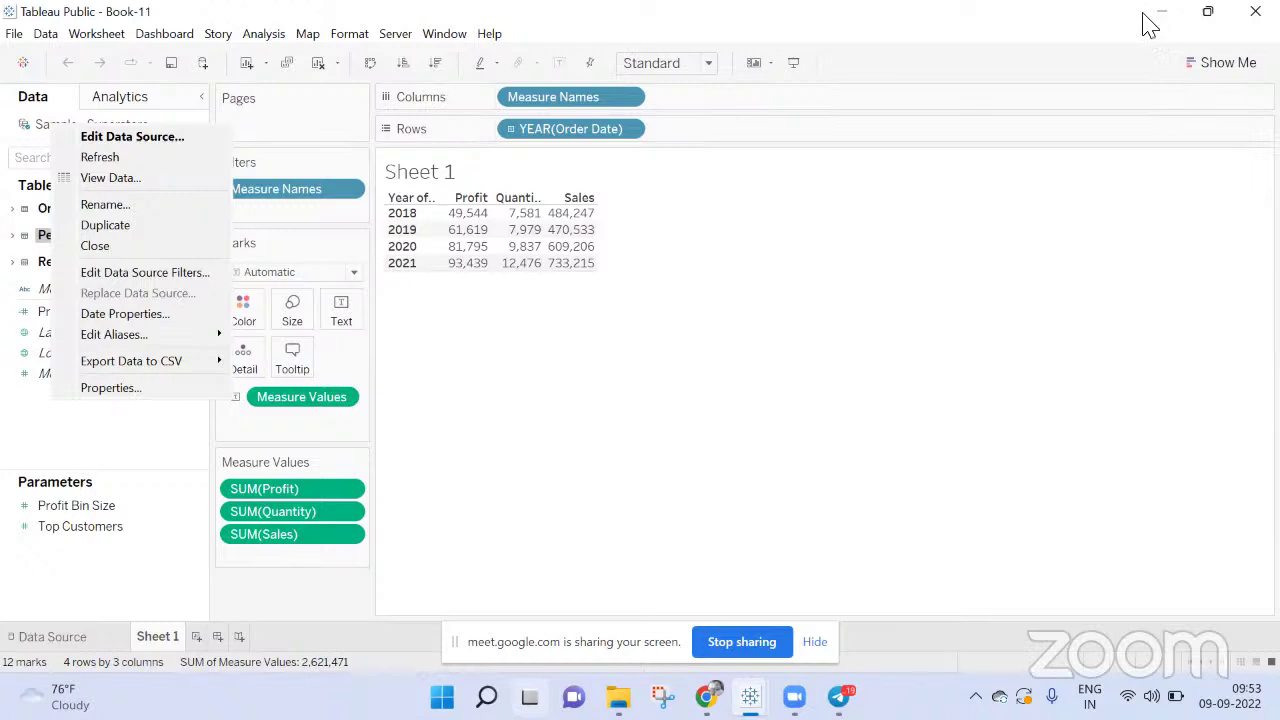
Switch to the Workbooks folder in File Explorer and try to unpackage Book-11.twbx
{"action": "left_click", "coordinate": [619, 697]}
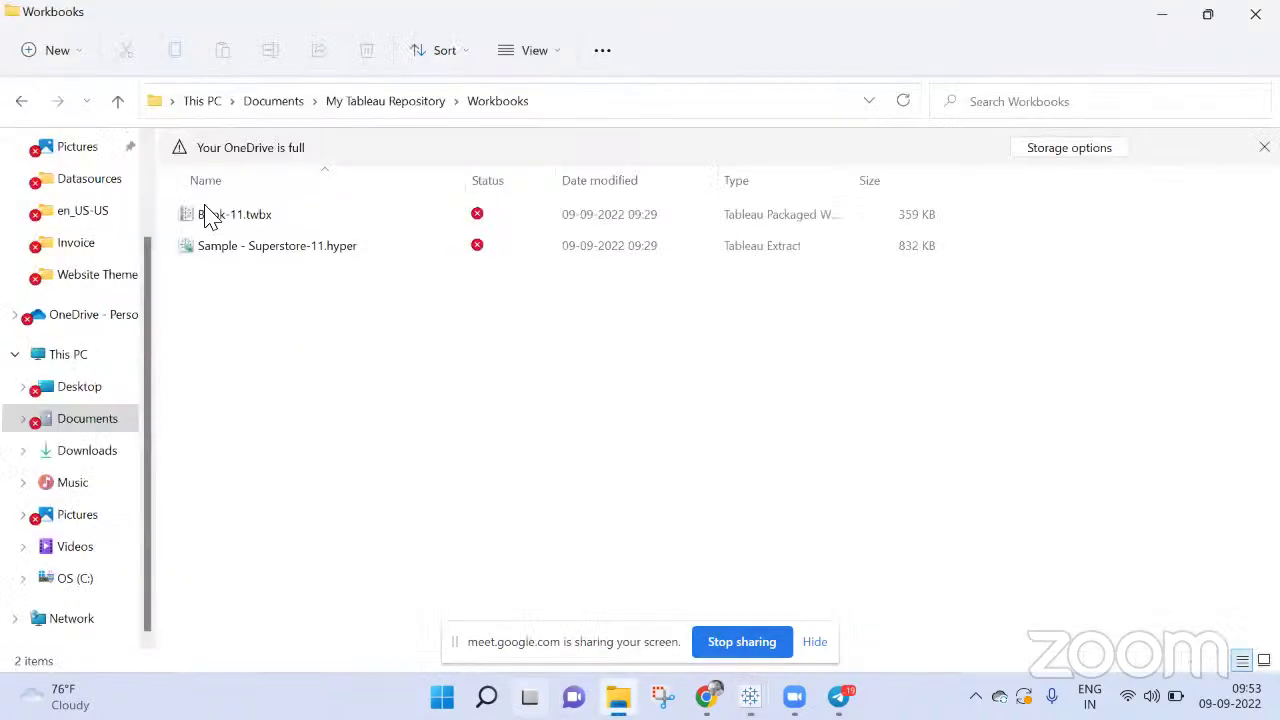
{"action": "double_click", "coordinate": [217, 210]}
{"action": "right_click", "coordinate": [222, 219]}
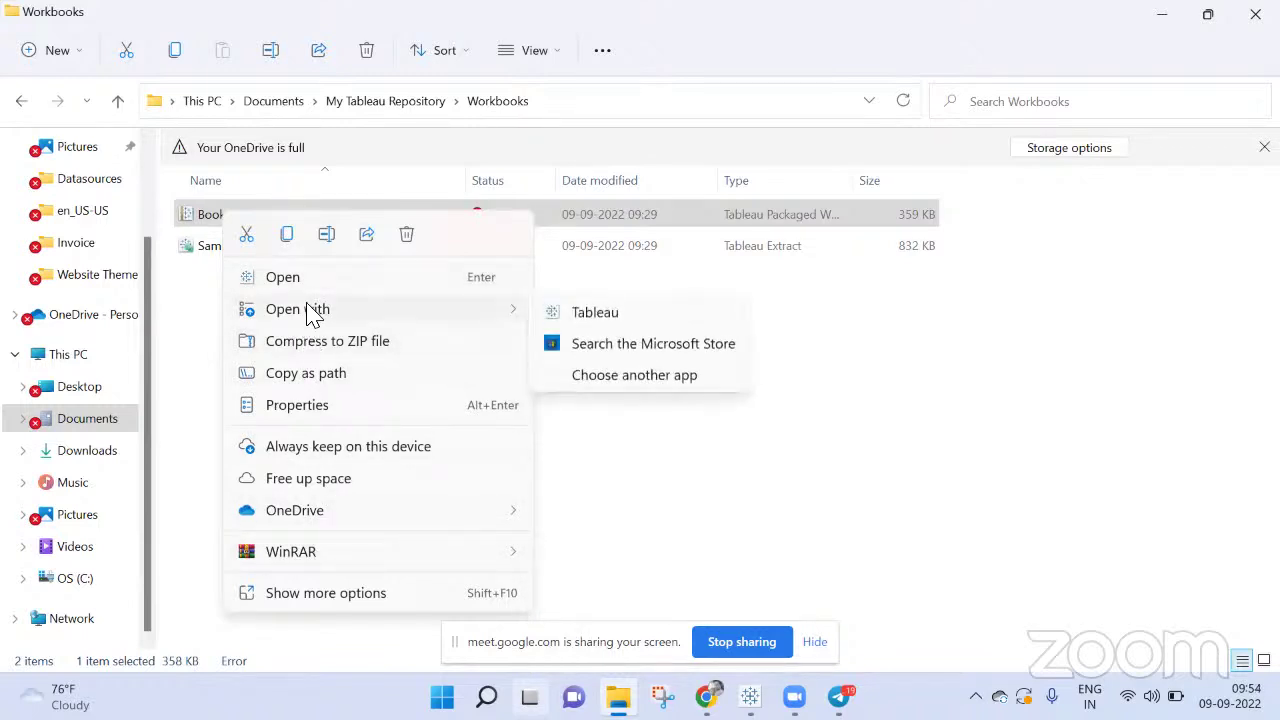
{"action": "left_click", "coordinate": [329, 592]}
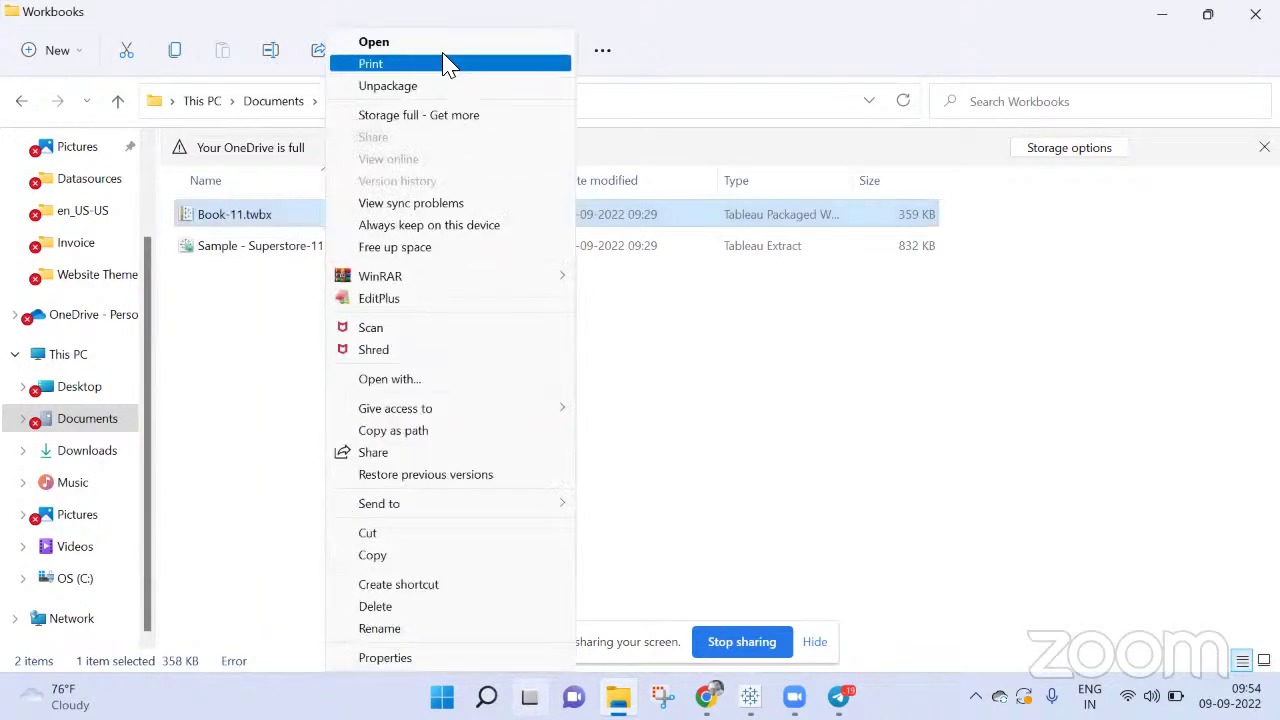
{"action": "left_click", "coordinate": [435, 88]}
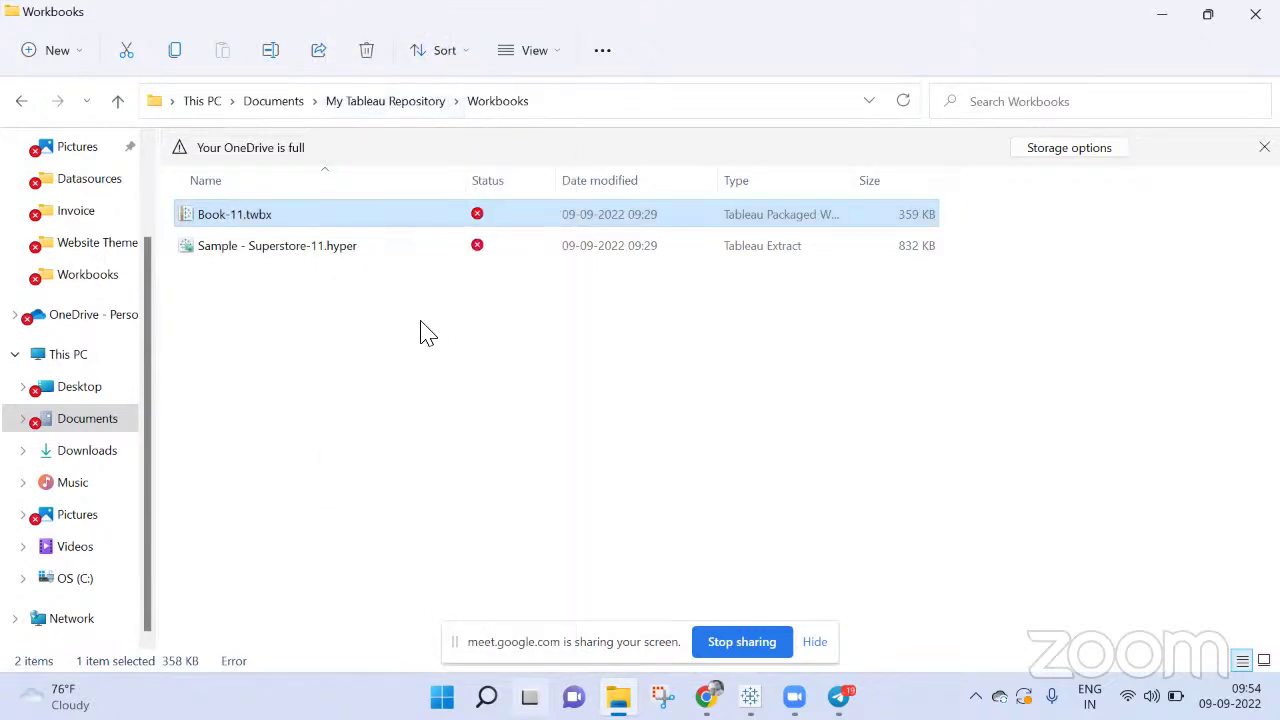
{"action": "left_click", "coordinate": [337, 357]}
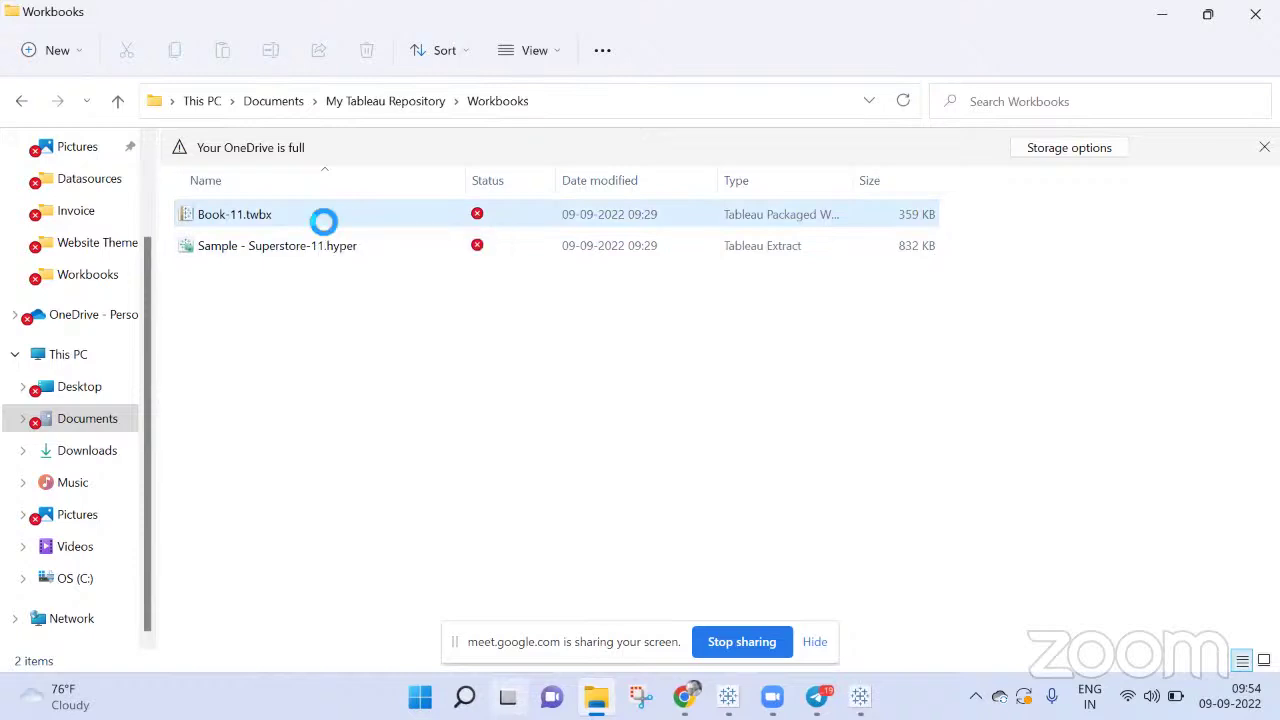
Try to bring up the extended file options for Book-11.twbx again in the Workbooks folder
{"action": "right_click", "coordinate": [320, 226]}
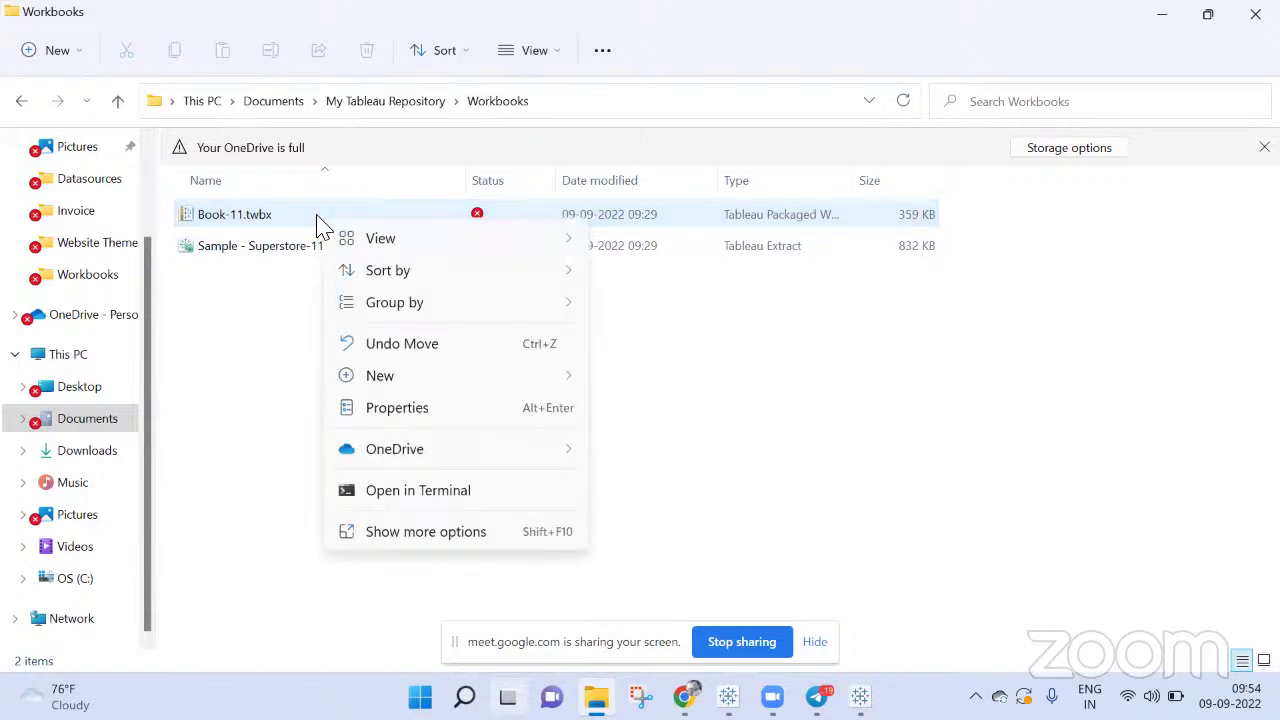
{"action": "left_click", "coordinate": [418, 532]}
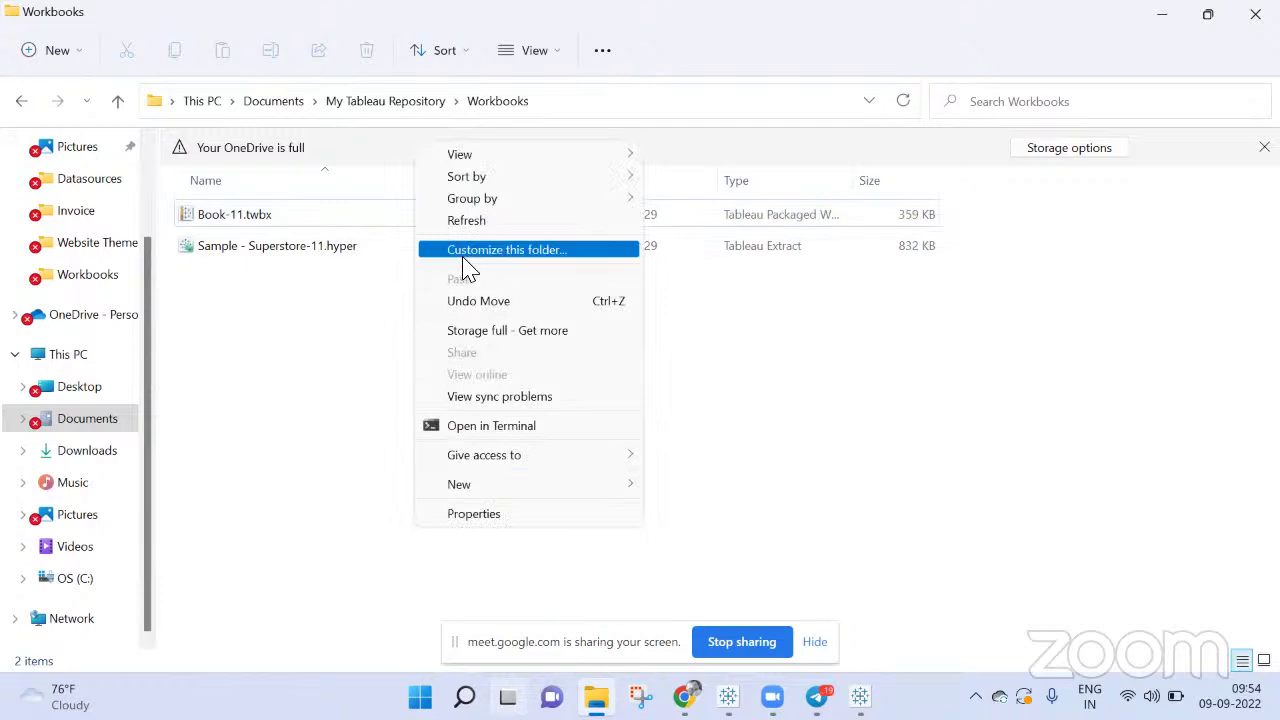
{"action": "left_click", "coordinate": [325, 272]}
{"action": "left_click", "coordinate": [251, 218]}
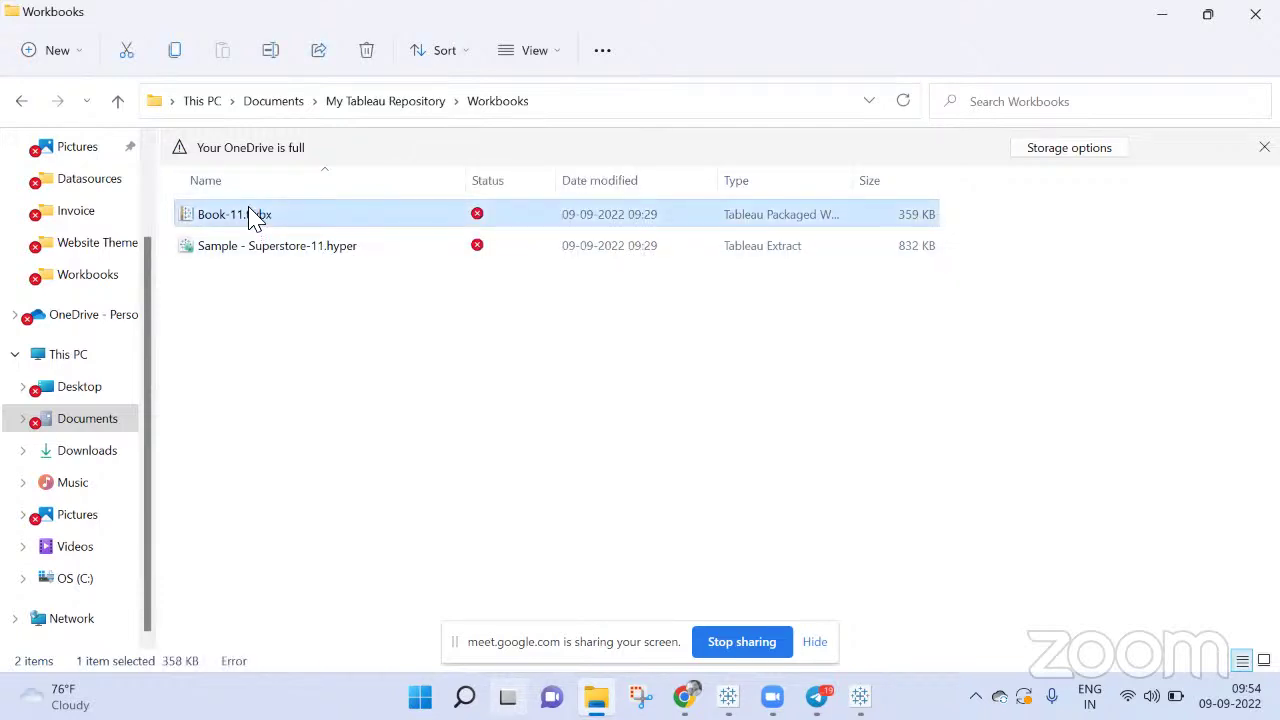
{"action": "left_click", "coordinate": [310, 308]}
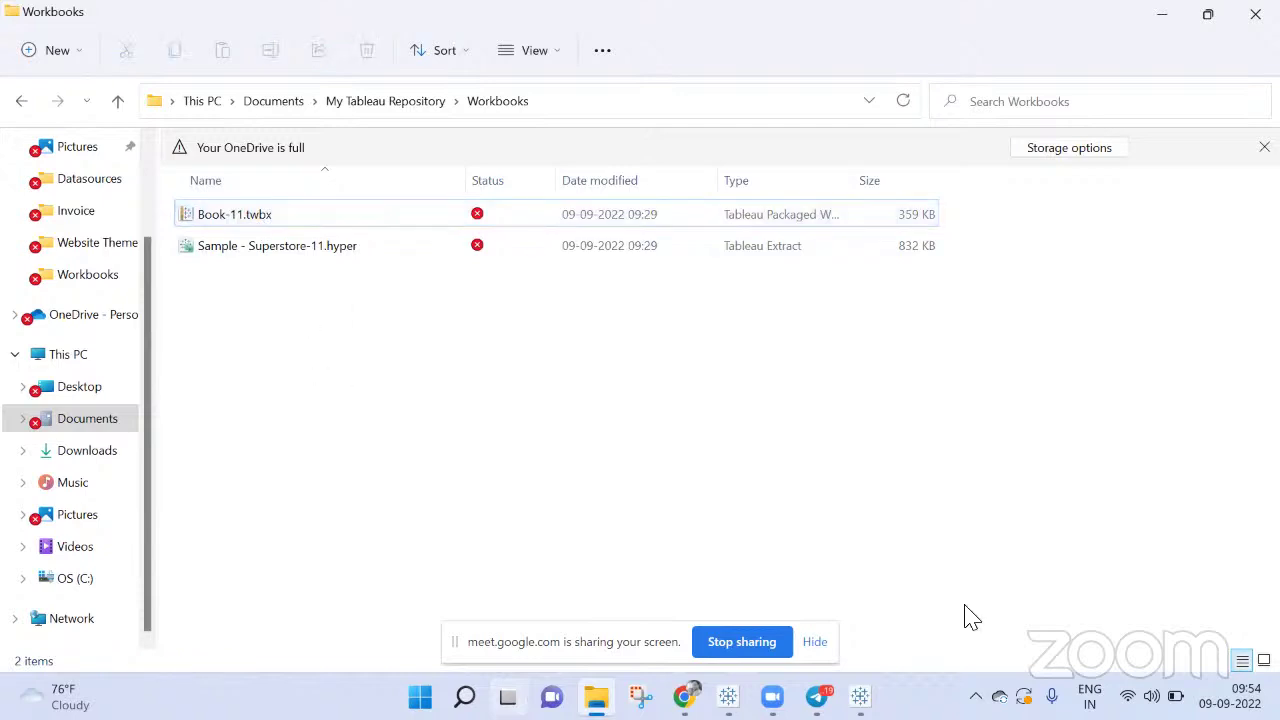
Dismiss the Tableau Desktop activation window and close the Book-11 window in Tableau Public
{"action": "mouse_move", "coordinate": [860, 697]}
{"action": "left_click", "coordinate": [858, 595]}
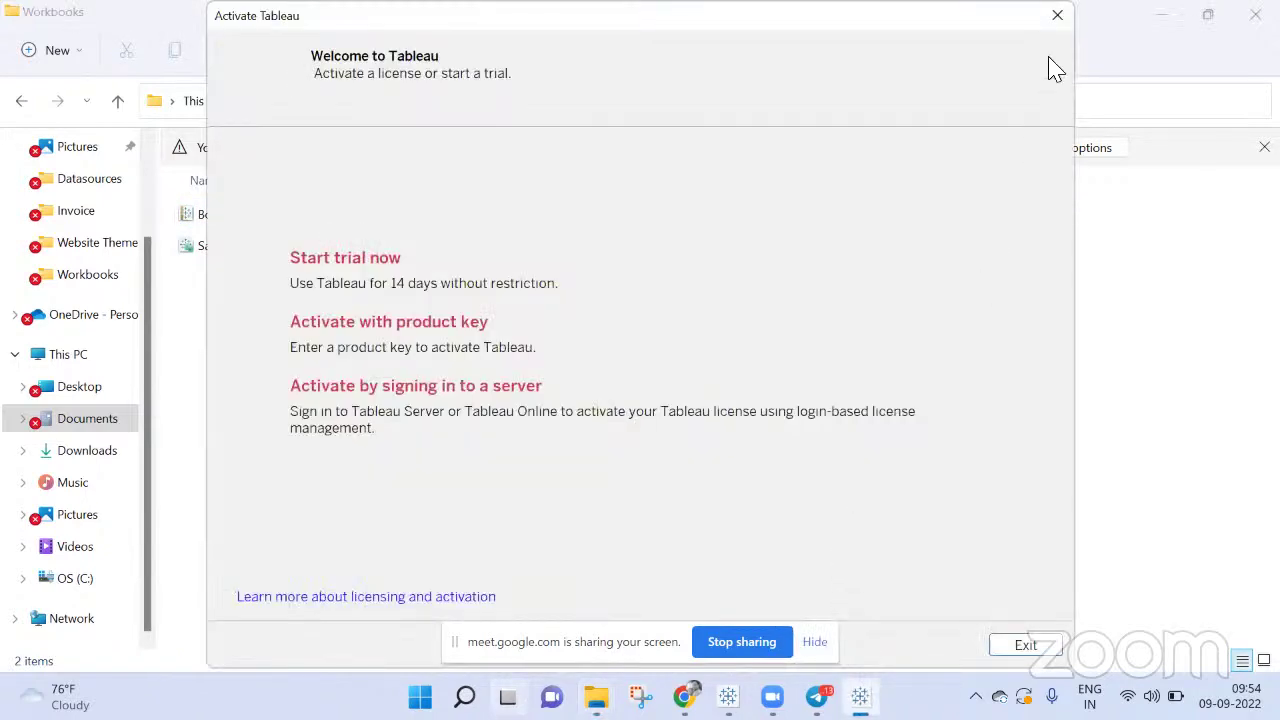
{"action": "left_click", "coordinate": [1054, 12]}
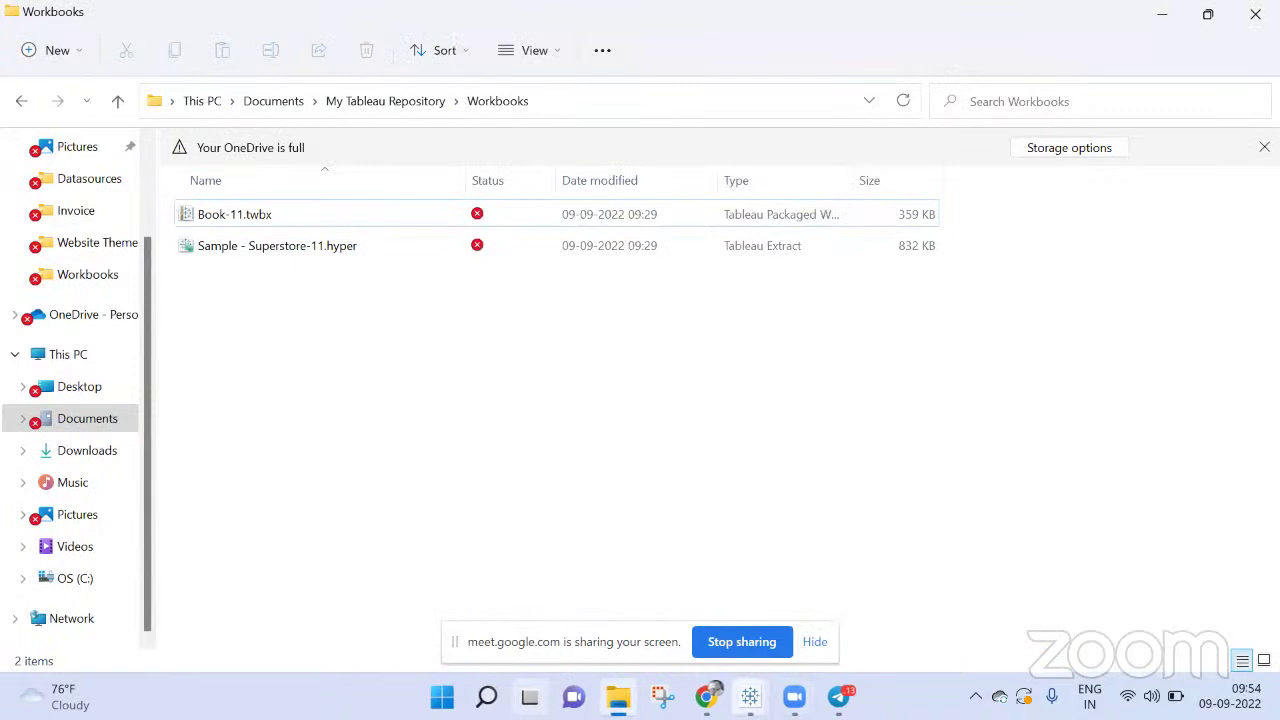
{"action": "mouse_move", "coordinate": [750, 697]}
{"action": "left_click", "coordinate": [1029, 551]}
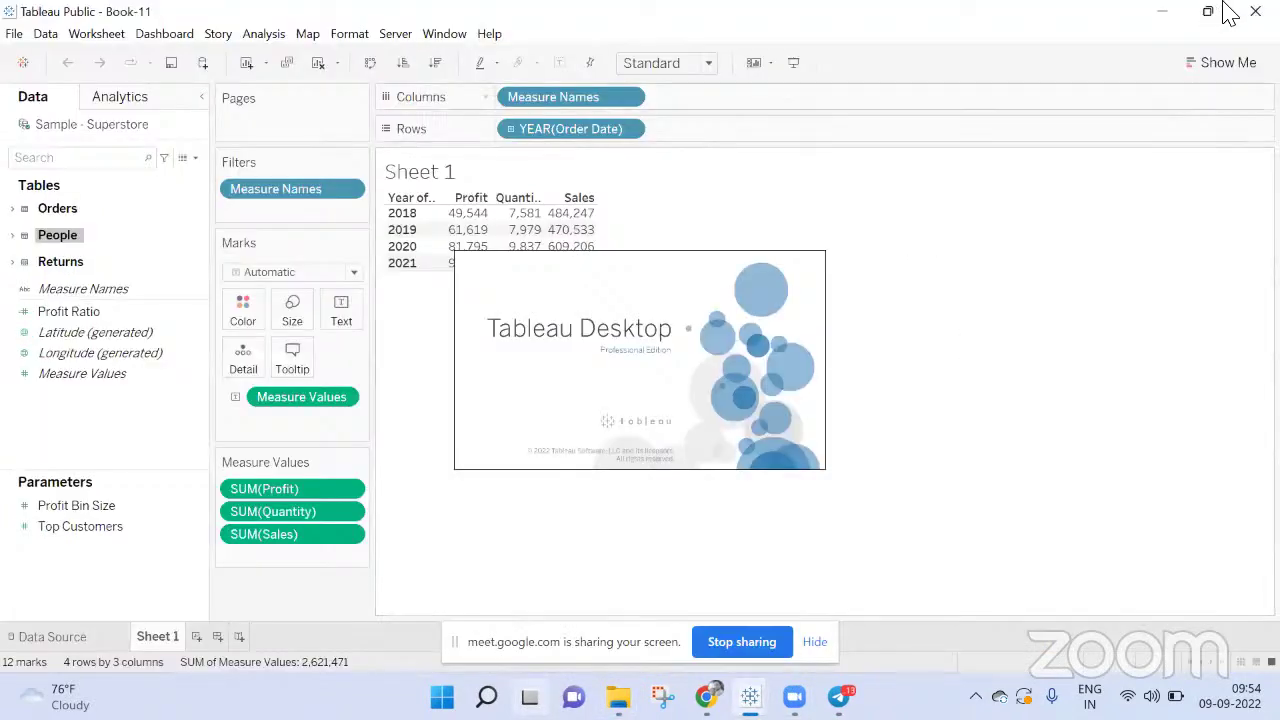
{"action": "left_click", "coordinate": [1255, 11]}
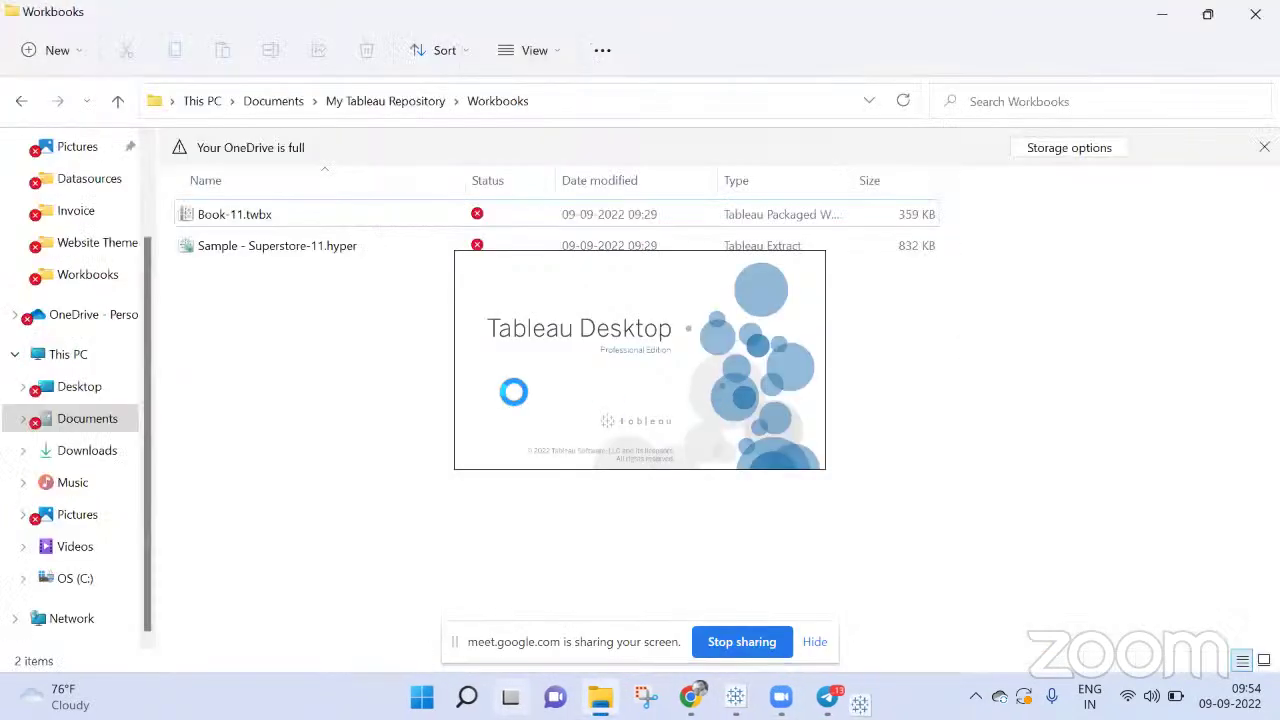
Close the recurring Tableau Desktop activation windows while trying to bring up the extended file options for Book-11.twbx
{"action": "right_click", "coordinate": [285, 214]}
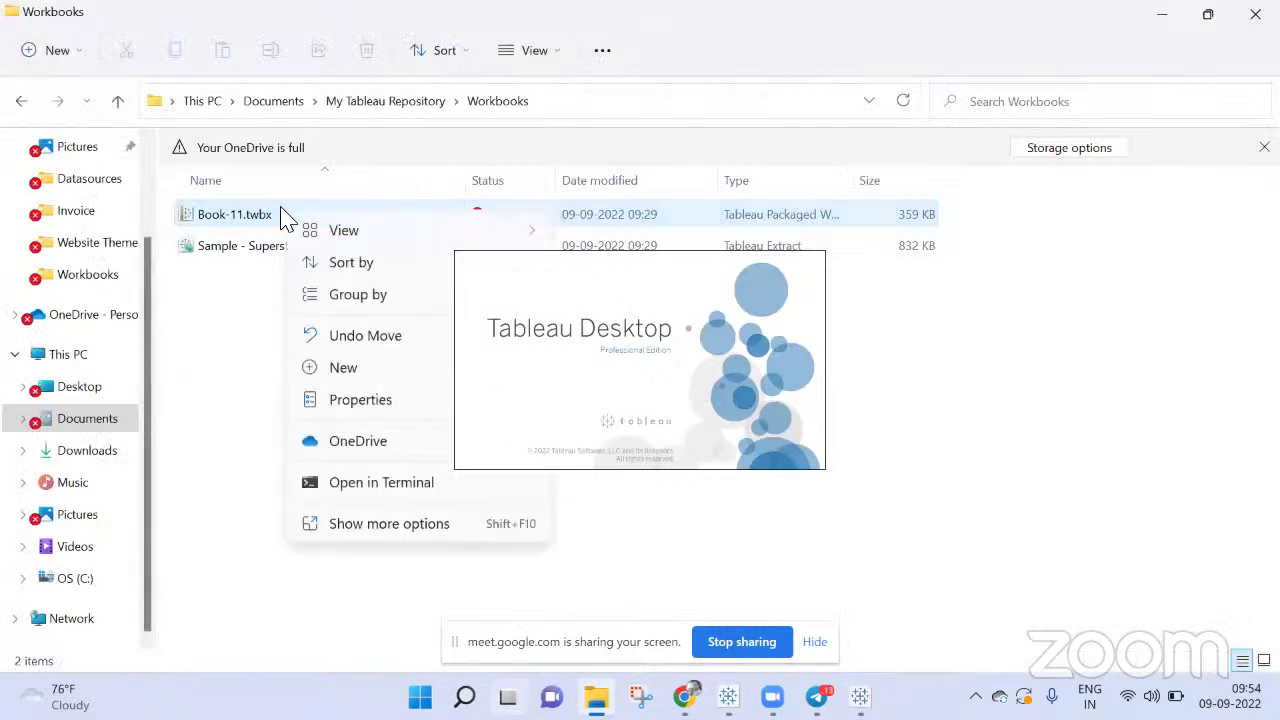
{"action": "left_click", "coordinate": [386, 524]}
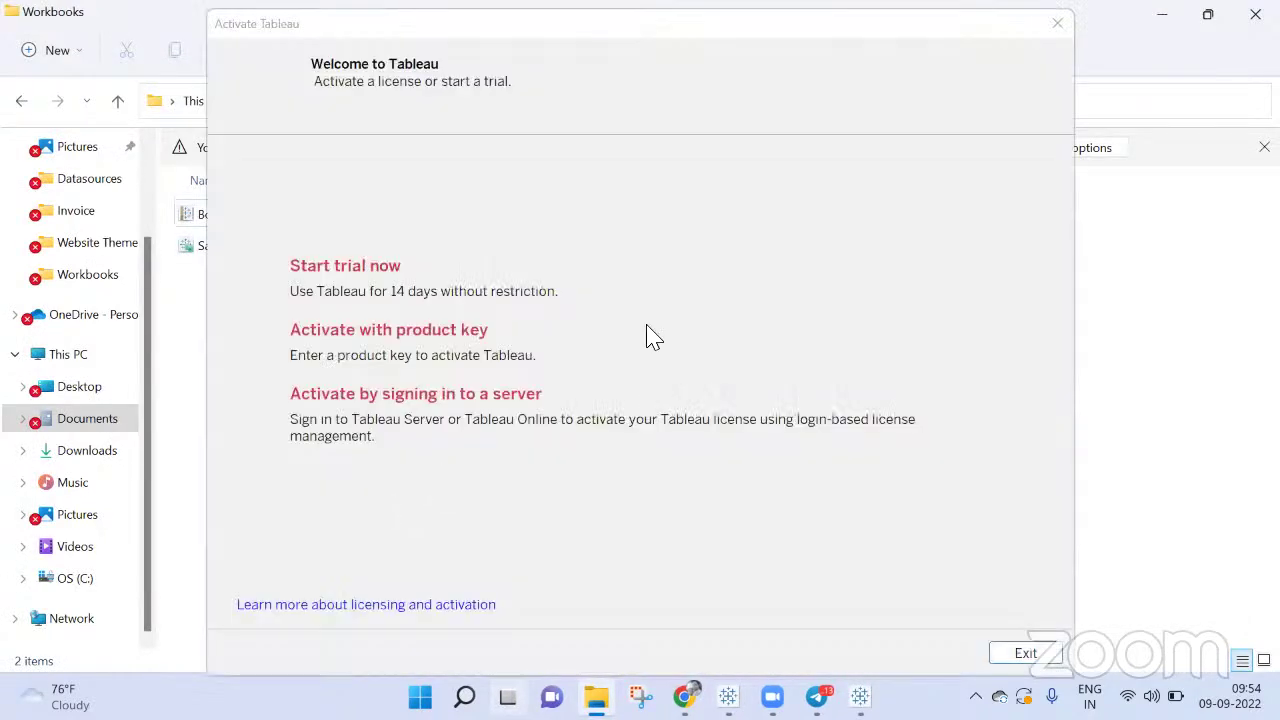
{"action": "left_click", "coordinate": [1057, 23]}
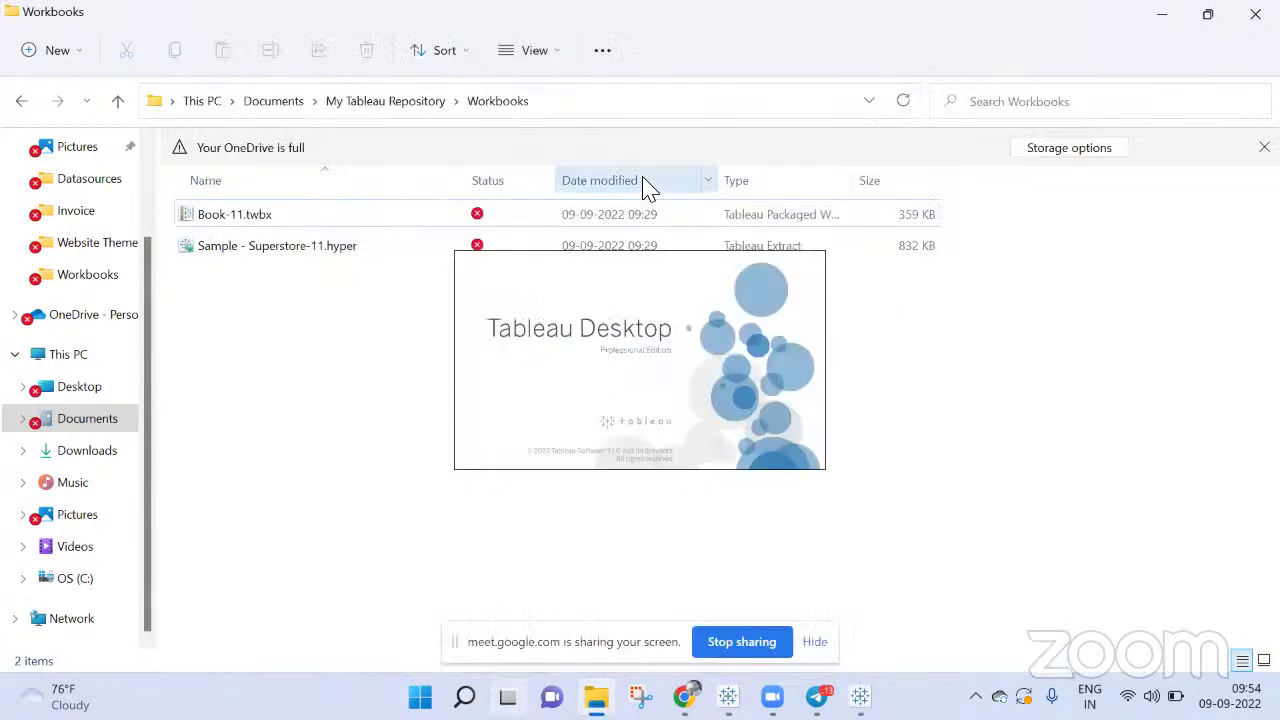
{"action": "right_click", "coordinate": [337, 214]}
{"action": "left_click", "coordinate": [434, 523]}
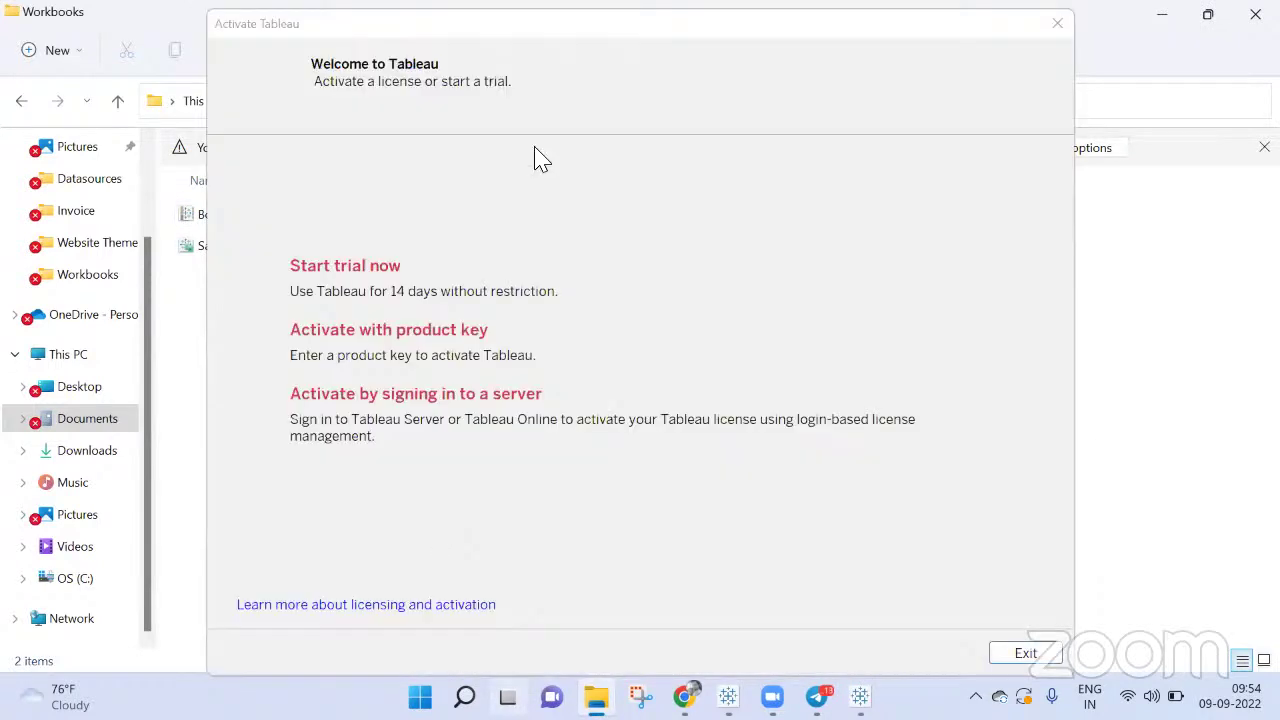
{"action": "left_click", "coordinate": [1055, 28]}
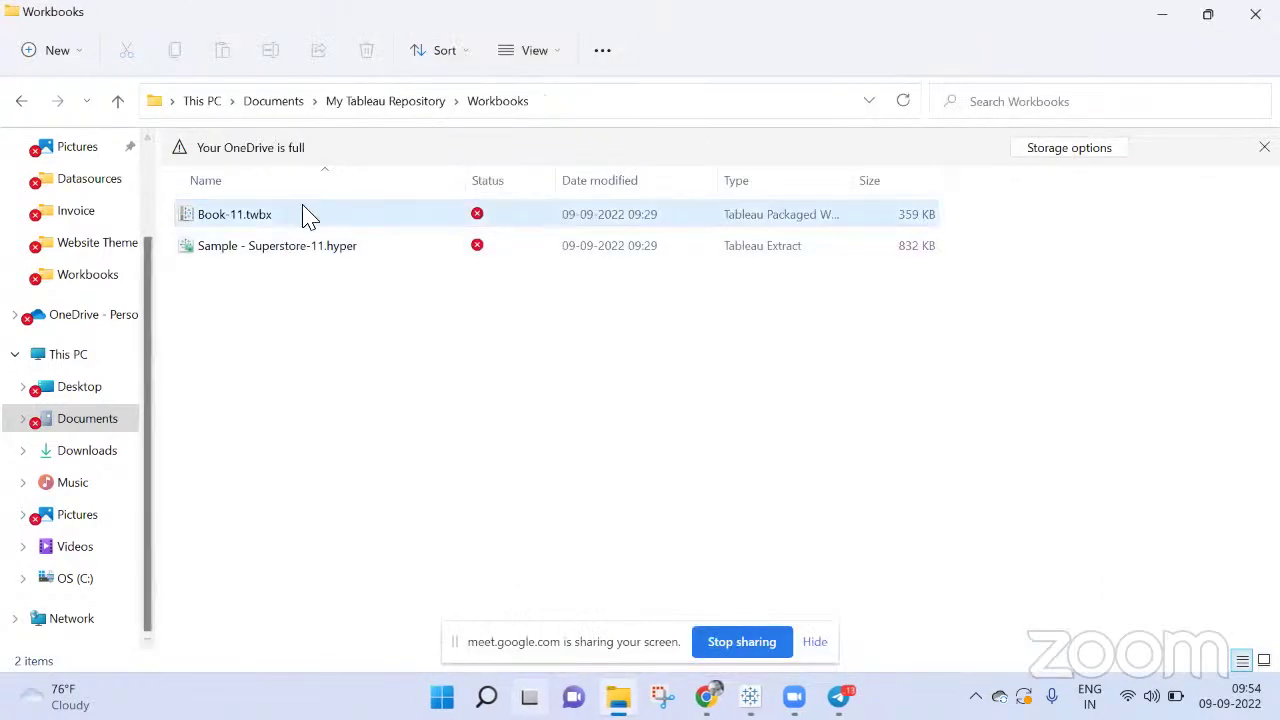
{"action": "right_click", "coordinate": [305, 218]}
{"action": "left_click", "coordinate": [435, 521]}
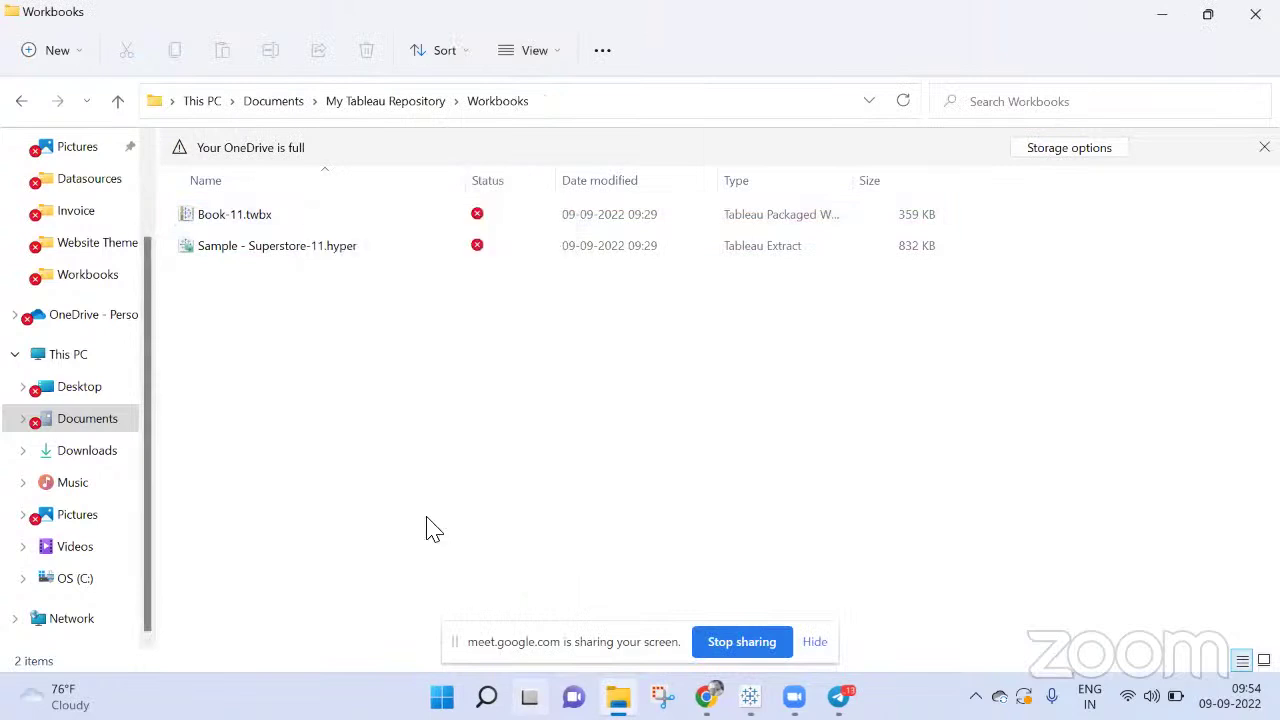
Try to unpackage Book-11.twbx in the Workbooks folder through its extended file options
{"action": "left_click", "coordinate": [262, 220]}
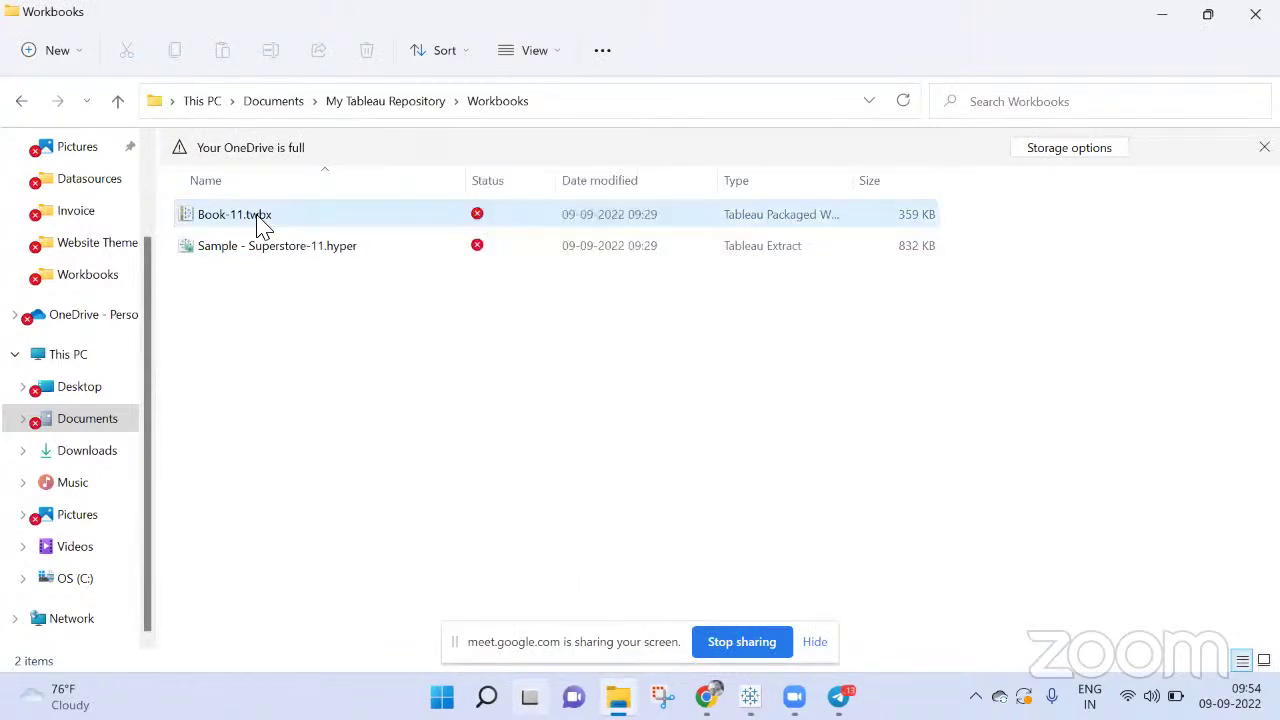
{"action": "right_click", "coordinate": [252, 220]}
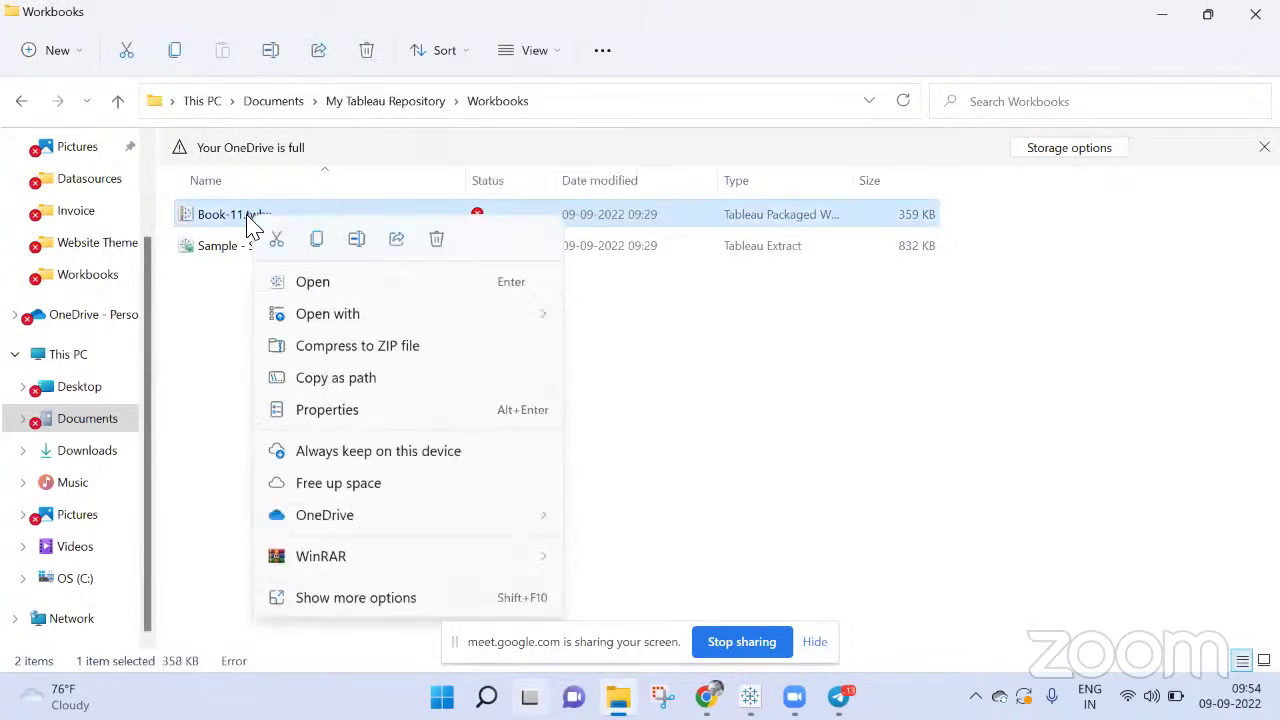
{"action": "left_click", "coordinate": [400, 598]}
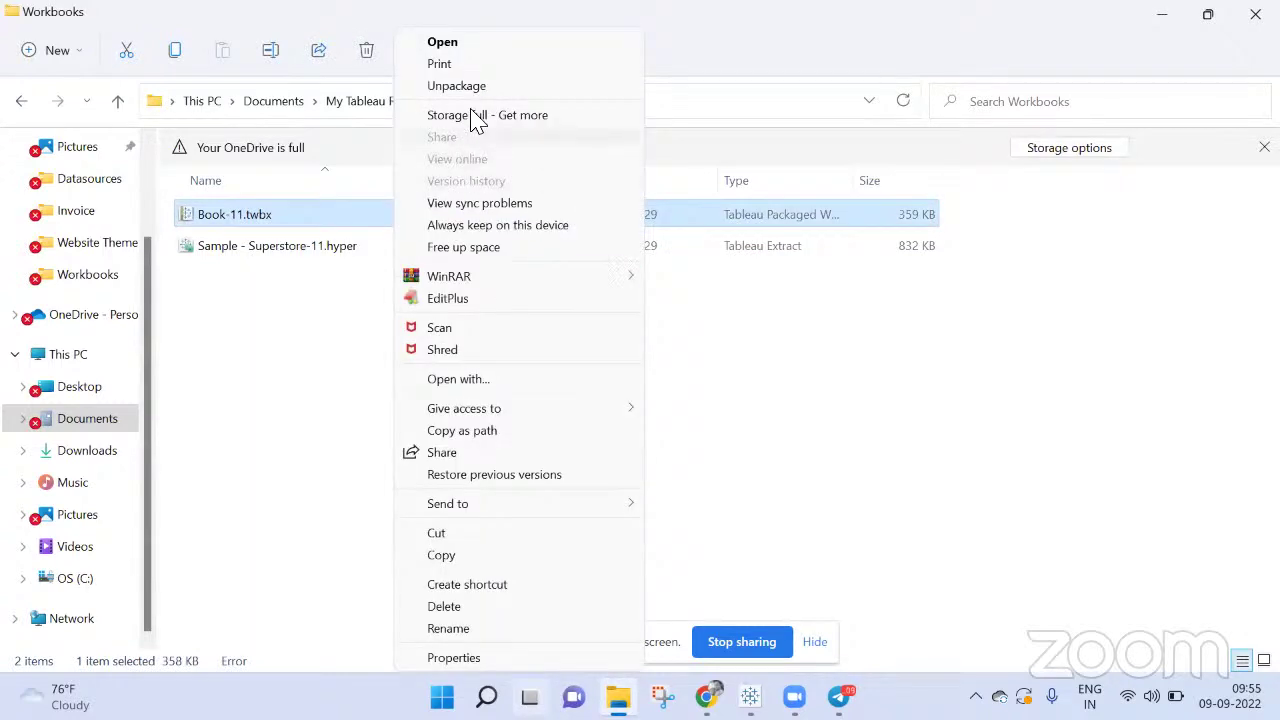
{"action": "left_click", "coordinate": [474, 90]}
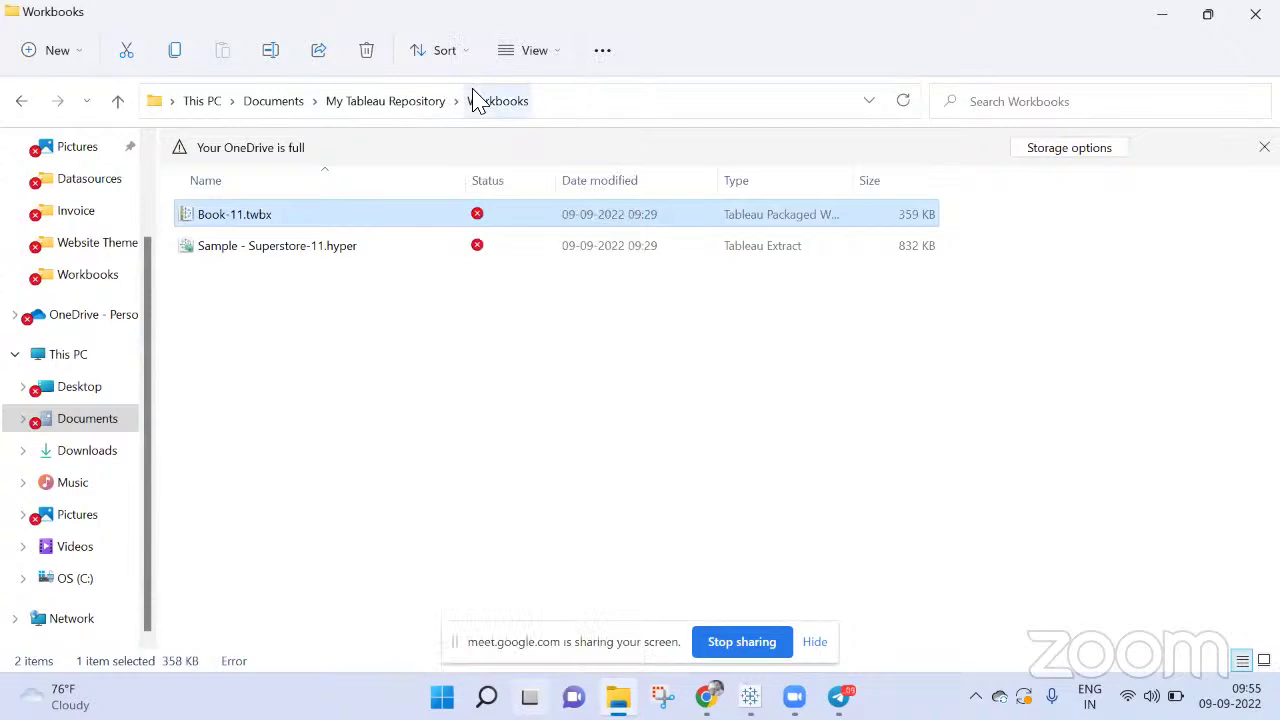
Review the extended file options of Book-11.twbx again and close them without choosing any
{"action": "right_click", "coordinate": [290, 229]}
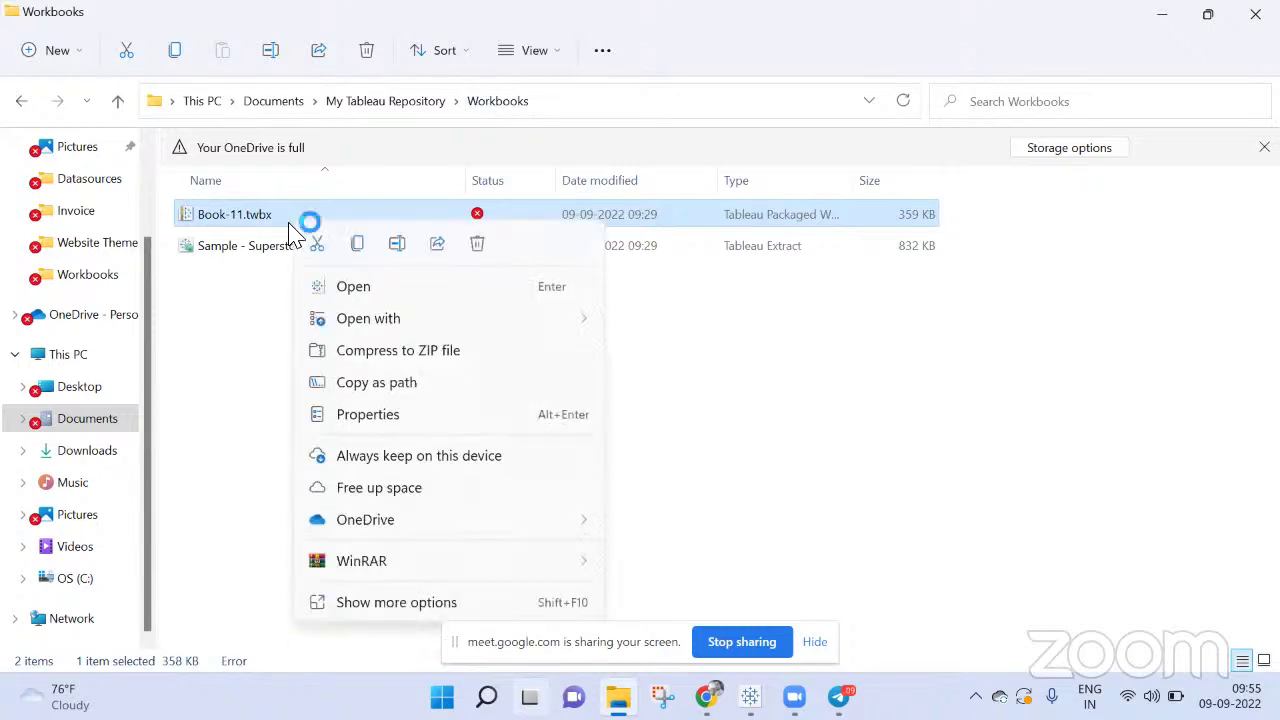
{"action": "left_click", "coordinate": [429, 605]}
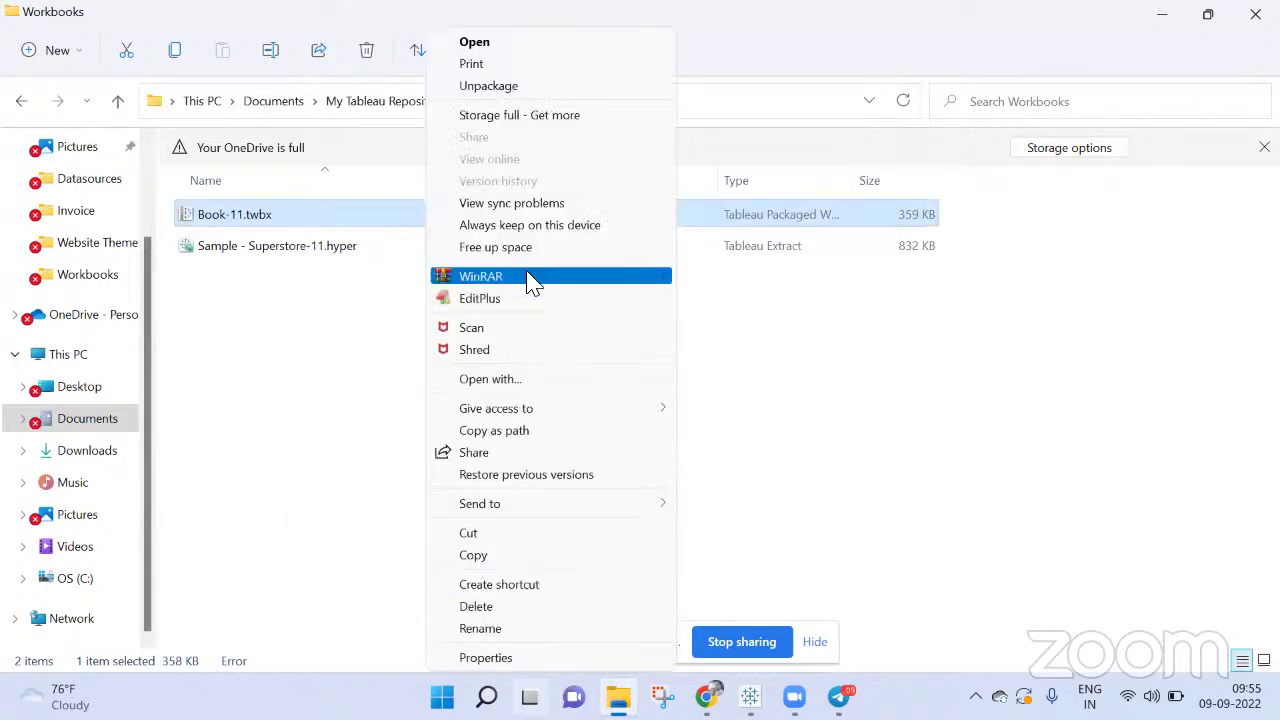
{"action": "mouse_move", "coordinate": [530, 285]}
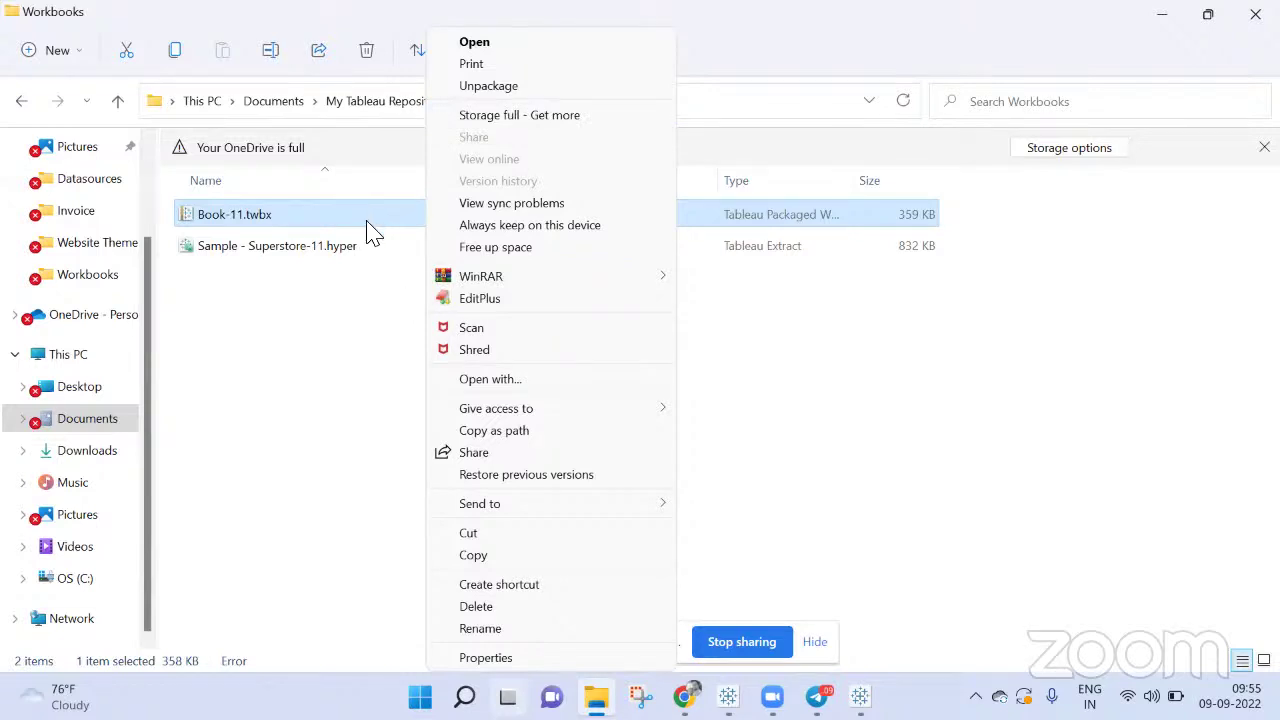
{"action": "left_click", "coordinate": [340, 365]}
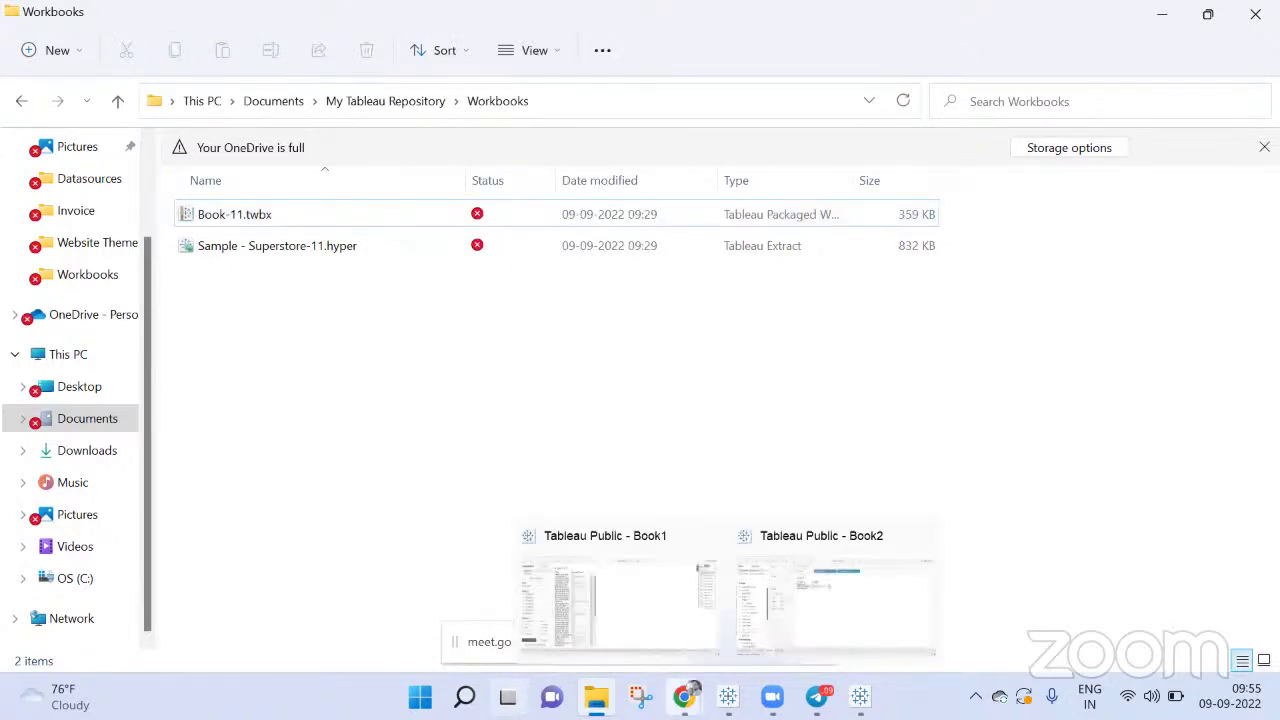
Switch to the Book2 workbook in Tableau Public, hide the screen-sharing notice and add a new worksheet
{"action": "mouse_move", "coordinate": [684, 697]}
{"action": "left_click", "coordinate": [566, 624]}
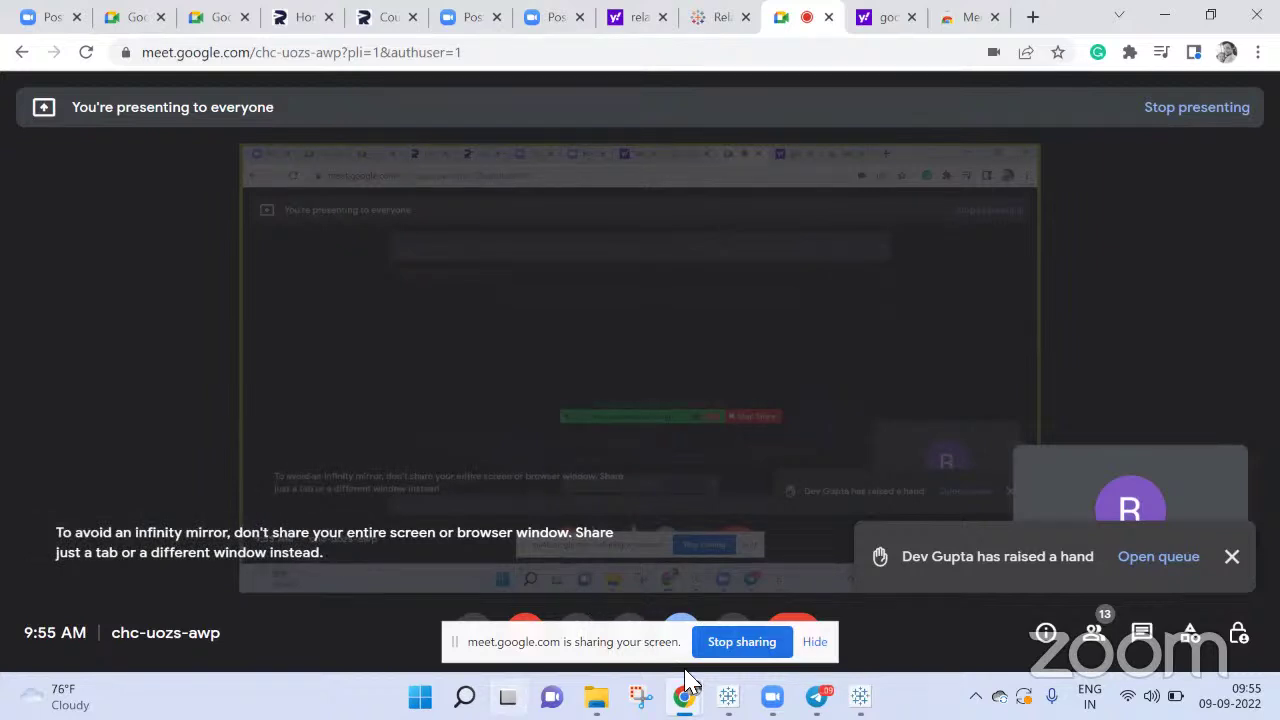
{"action": "mouse_move", "coordinate": [728, 696]}
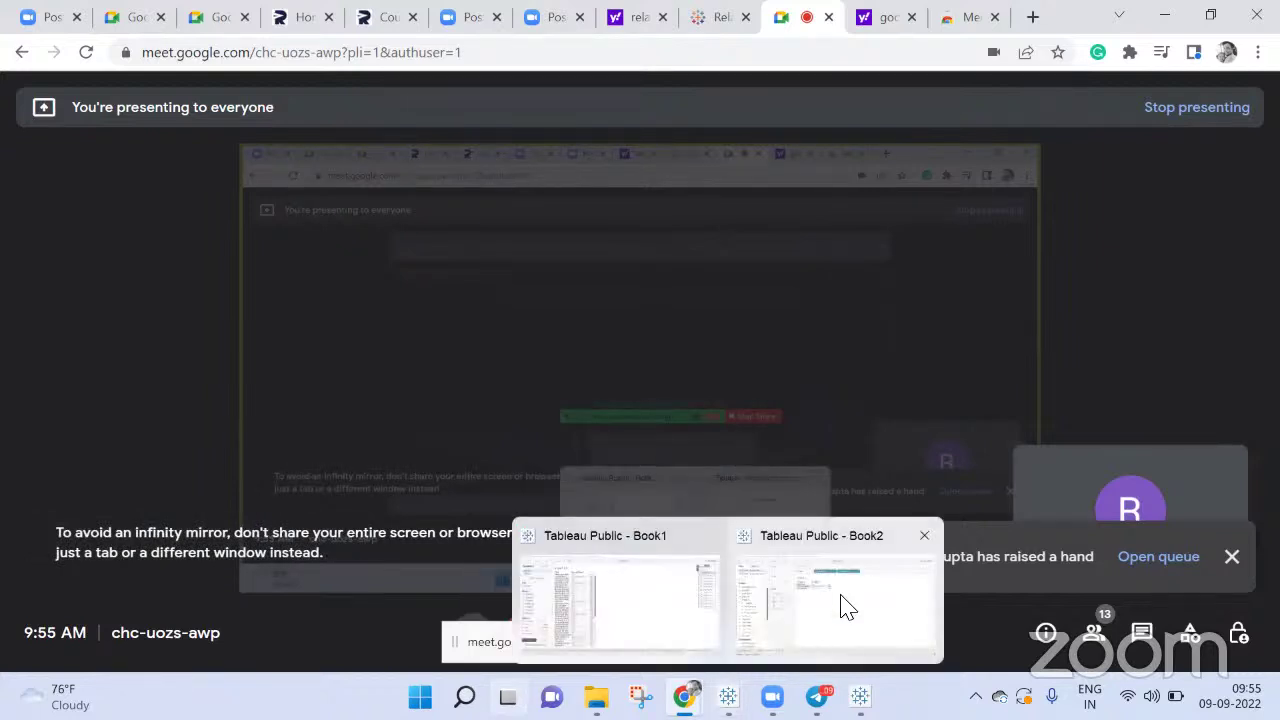
{"action": "left_click", "coordinate": [845, 606]}
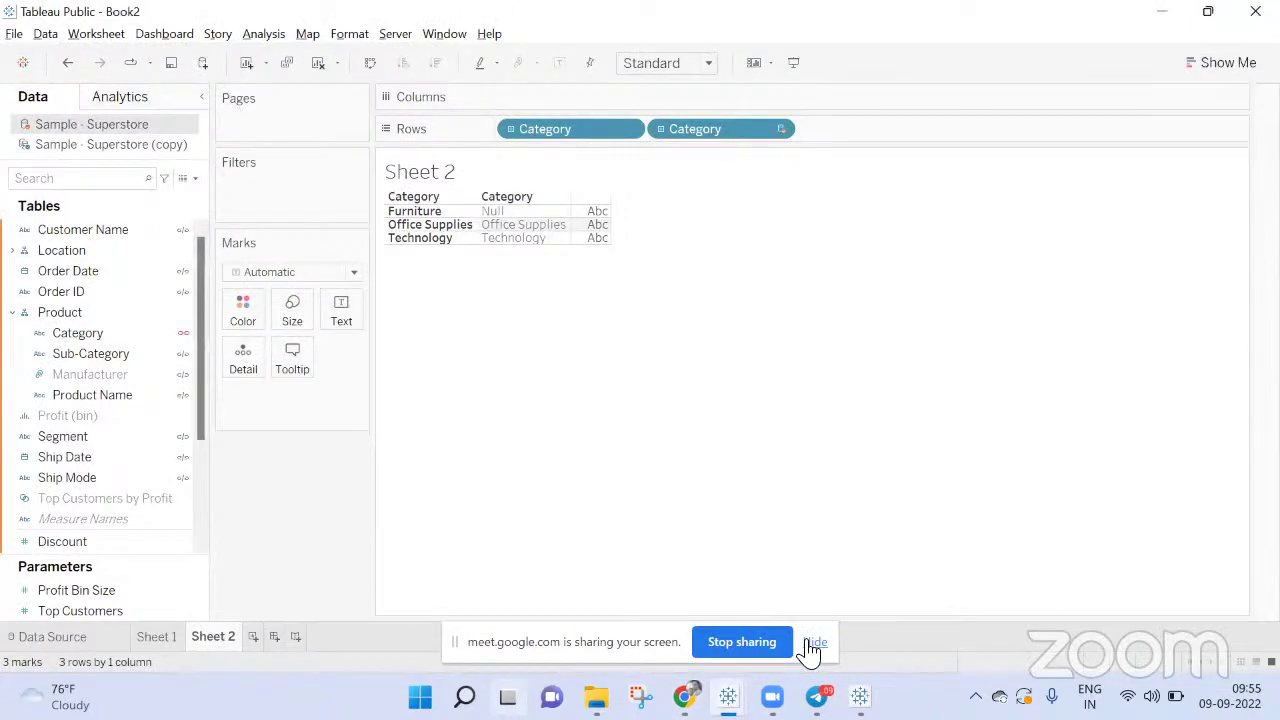
{"action": "left_click", "coordinate": [812, 644]}
{"action": "left_click", "coordinate": [254, 637]}
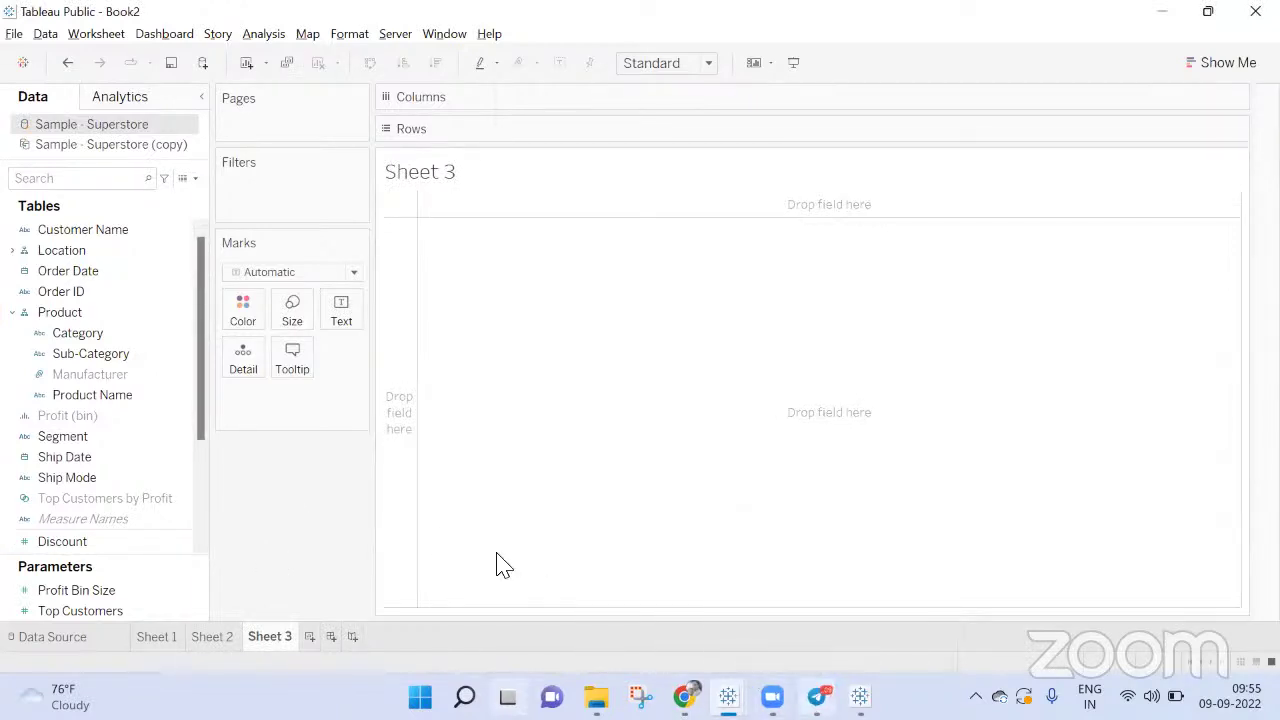
Switch to Telegram and open the chat whose latest message reads "Also I want this also"
{"action": "key", "text": "alt+Tab"}
{"action": "scroll", "coordinate": [223, 246], "scroll_direction": "down", "scroll_amount": 2}
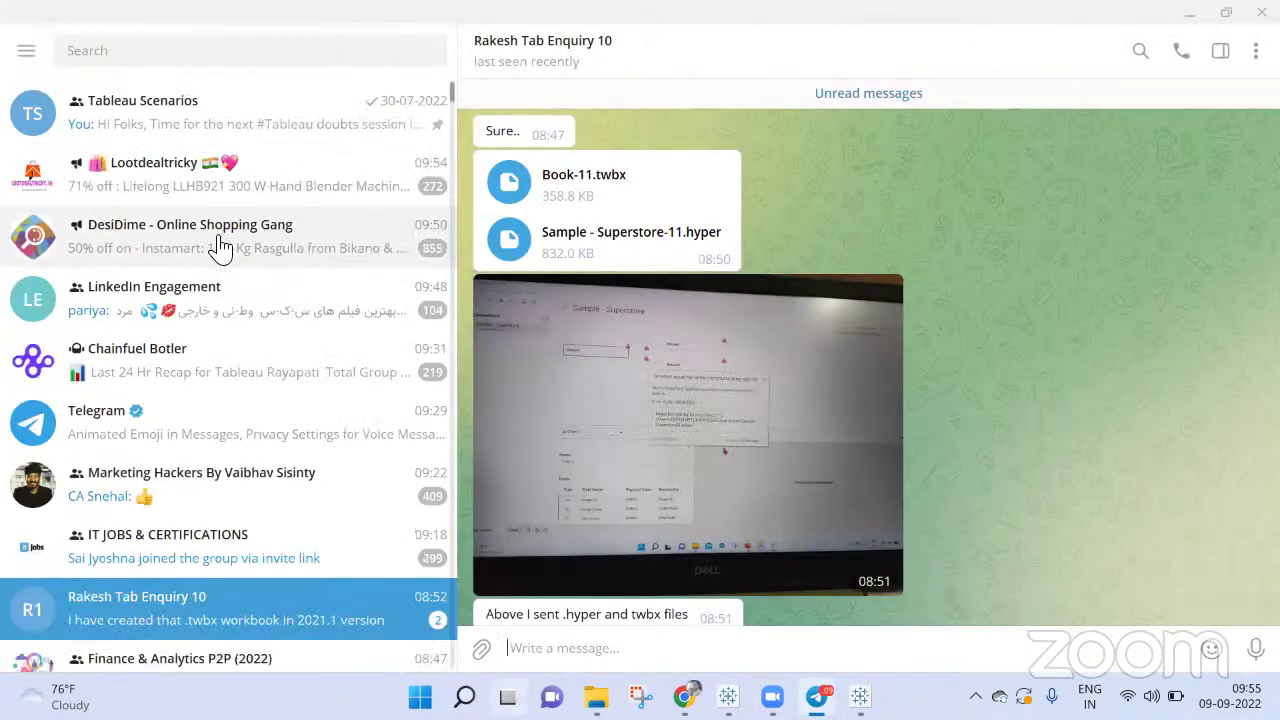
{"action": "scroll", "coordinate": [221, 246], "scroll_direction": "down", "scroll_amount": 3}
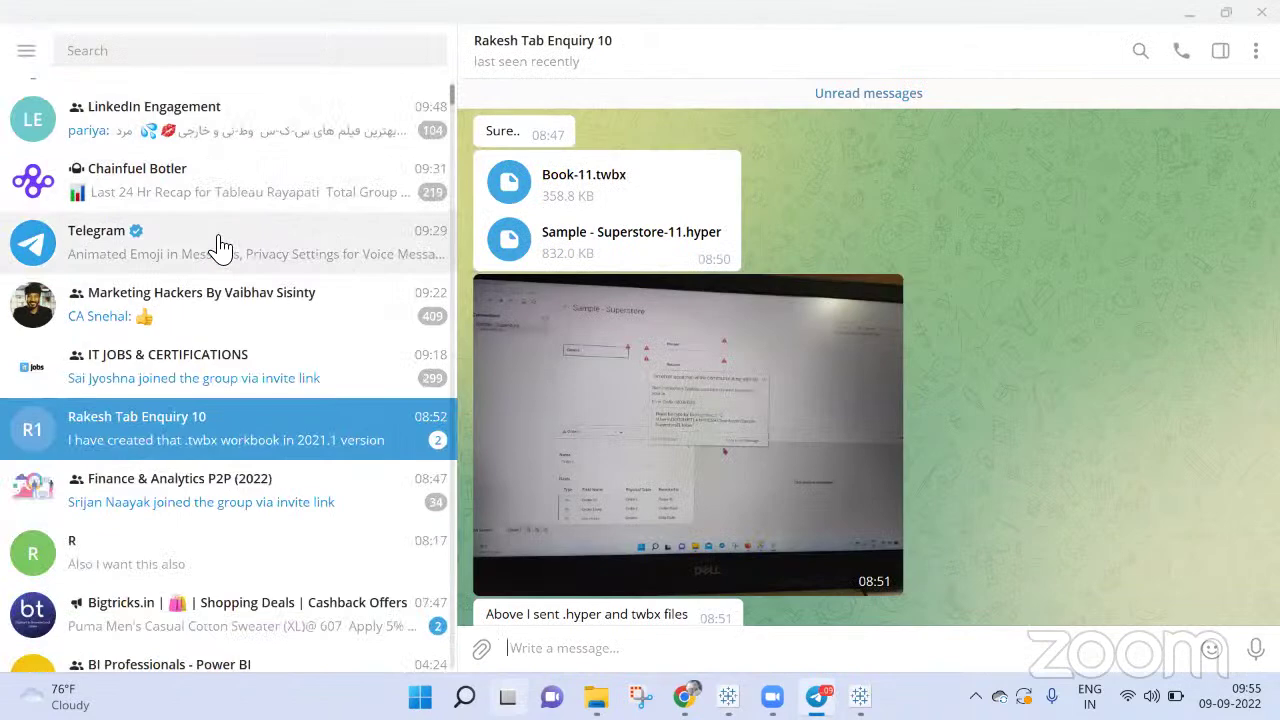
{"action": "left_click", "coordinate": [200, 560]}
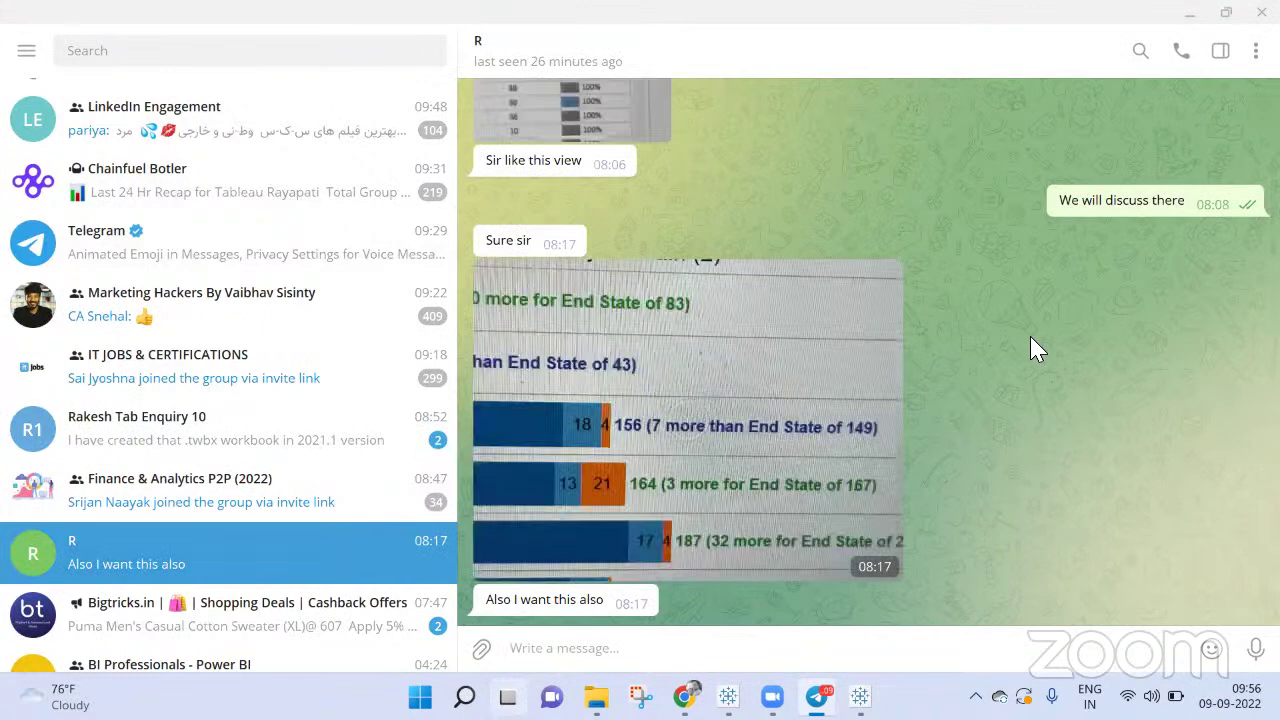
Examine the chat's two shared photos: the table view with percentage marks and the stacked bars labelled against End State
{"action": "scroll", "coordinate": [850, 356], "scroll_direction": "up", "scroll_amount": 3}
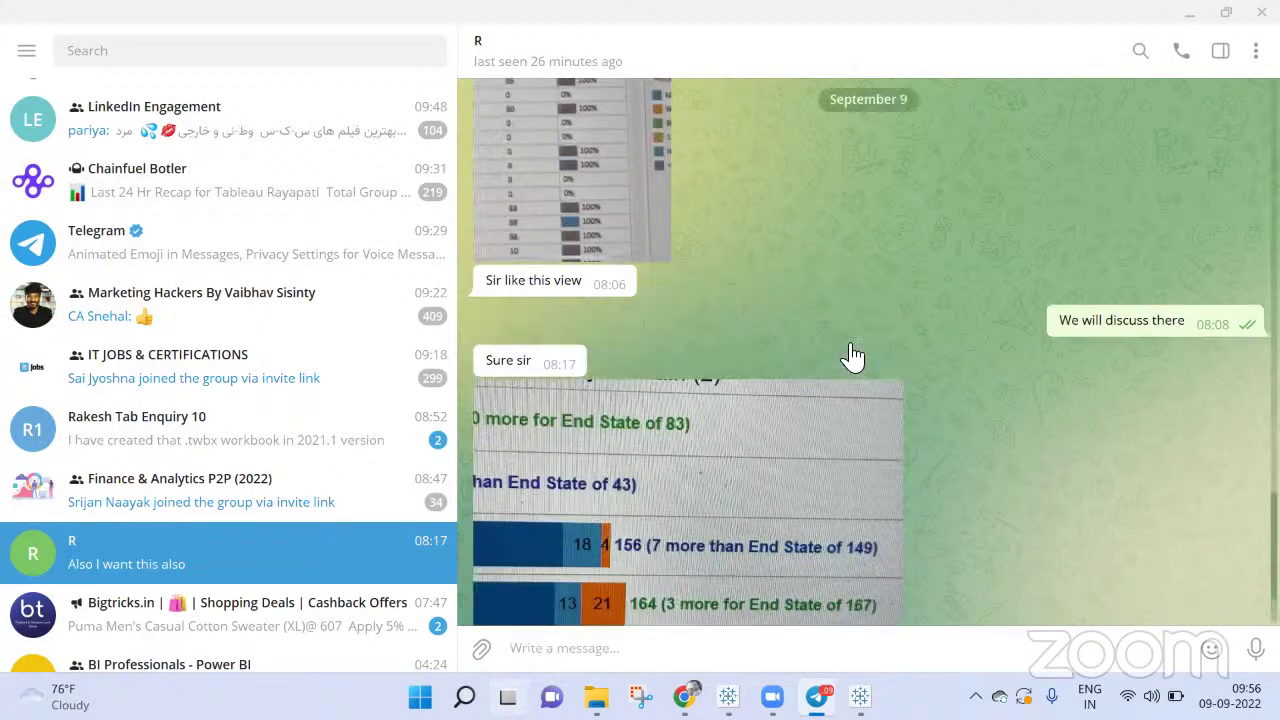
{"action": "scroll", "coordinate": [850, 356], "scroll_direction": "up", "scroll_amount": 3}
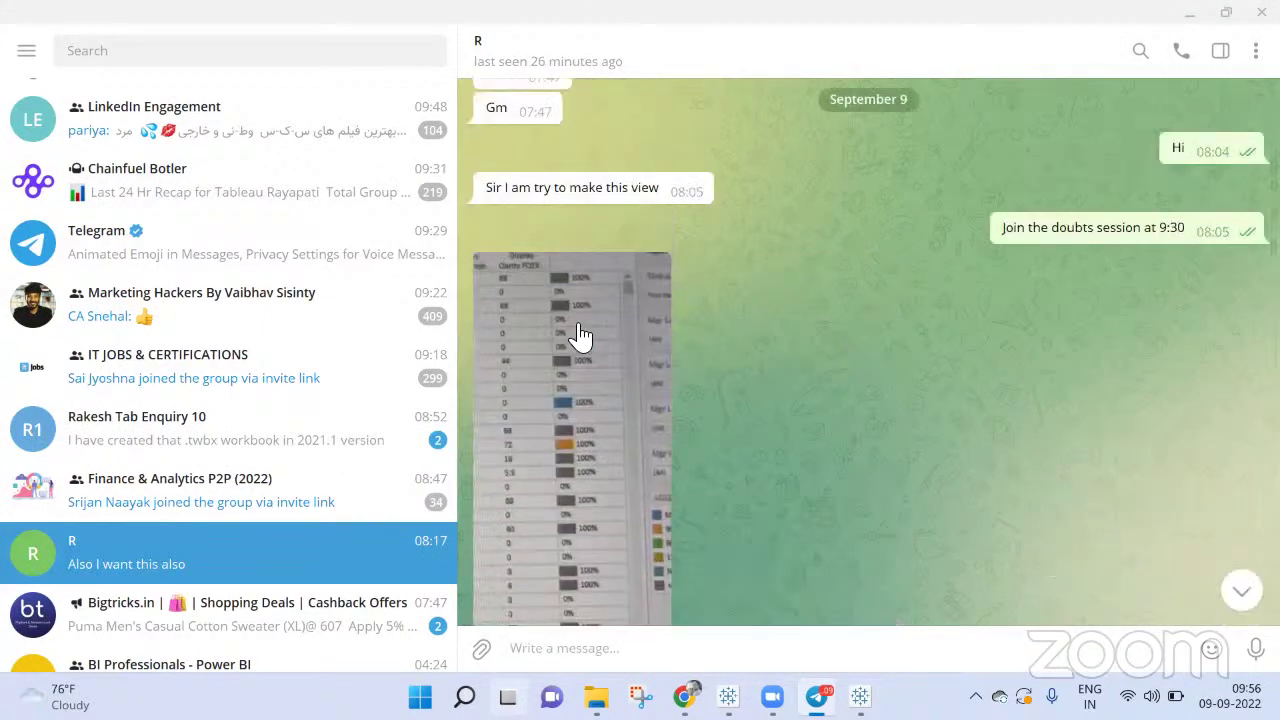
{"action": "scroll", "coordinate": [580, 335], "scroll_direction": "down", "scroll_amount": 1}
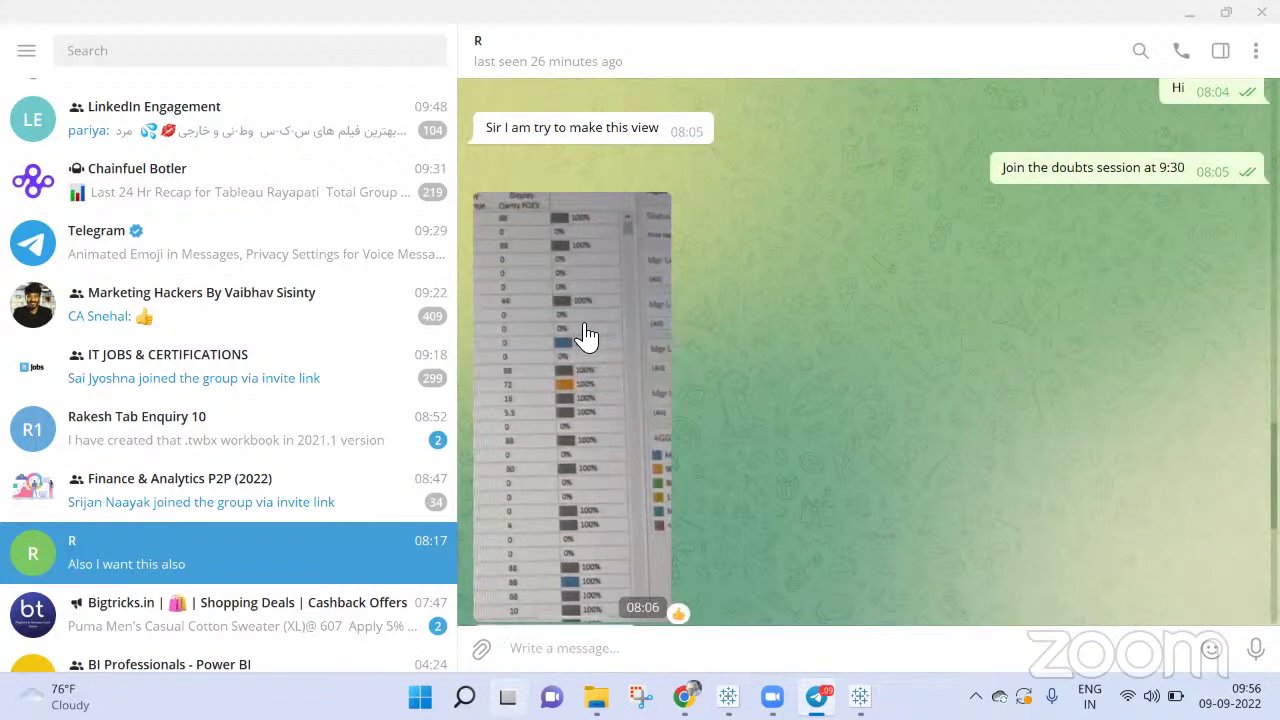
{"action": "scroll", "coordinate": [728, 288], "scroll_direction": "down", "scroll_amount": 2}
{"action": "scroll", "coordinate": [660, 332], "scroll_direction": "up", "scroll_amount": 1}
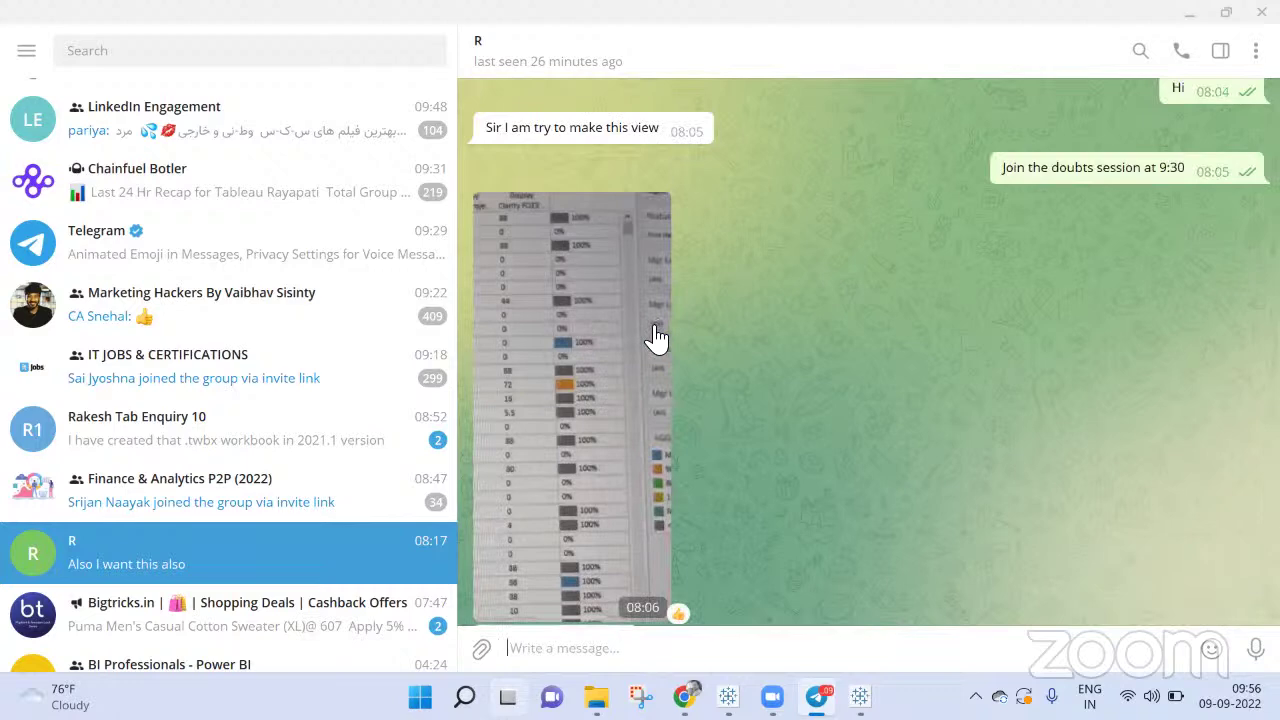
{"action": "scroll", "coordinate": [656, 338], "scroll_direction": "down", "scroll_amount": 3}
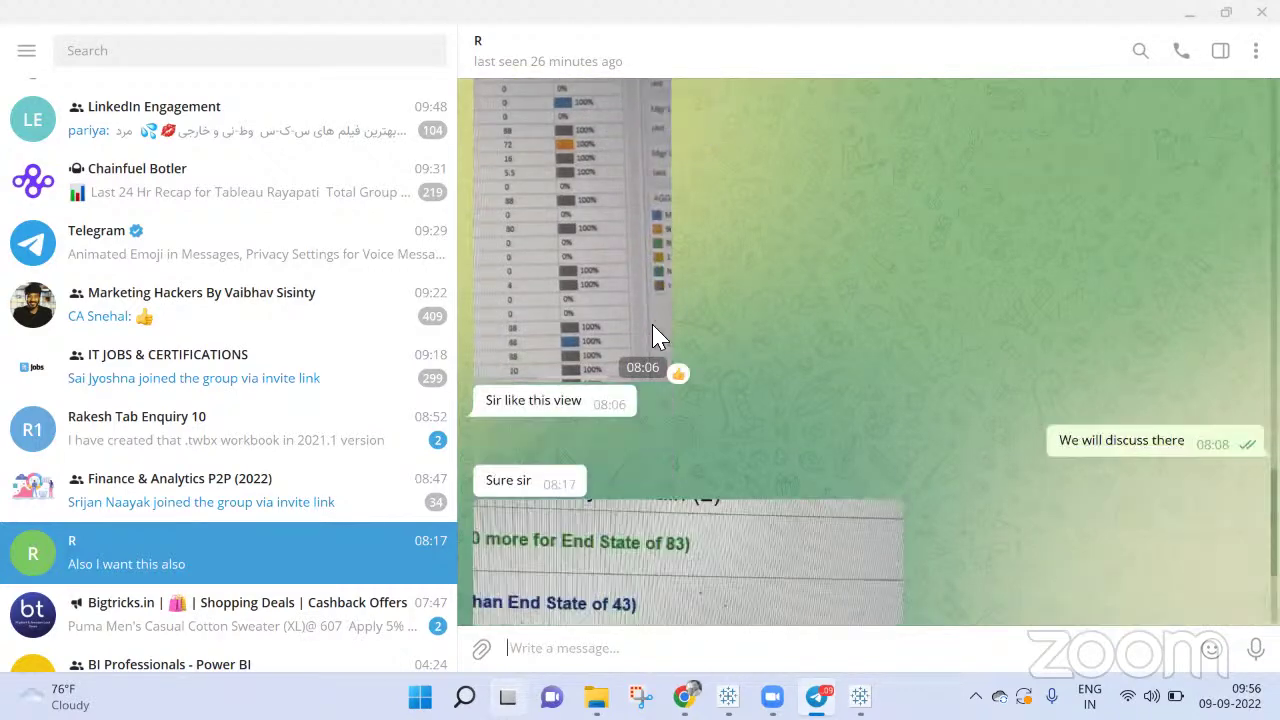
{"action": "scroll", "coordinate": [656, 338], "scroll_direction": "down", "scroll_amount": 1}
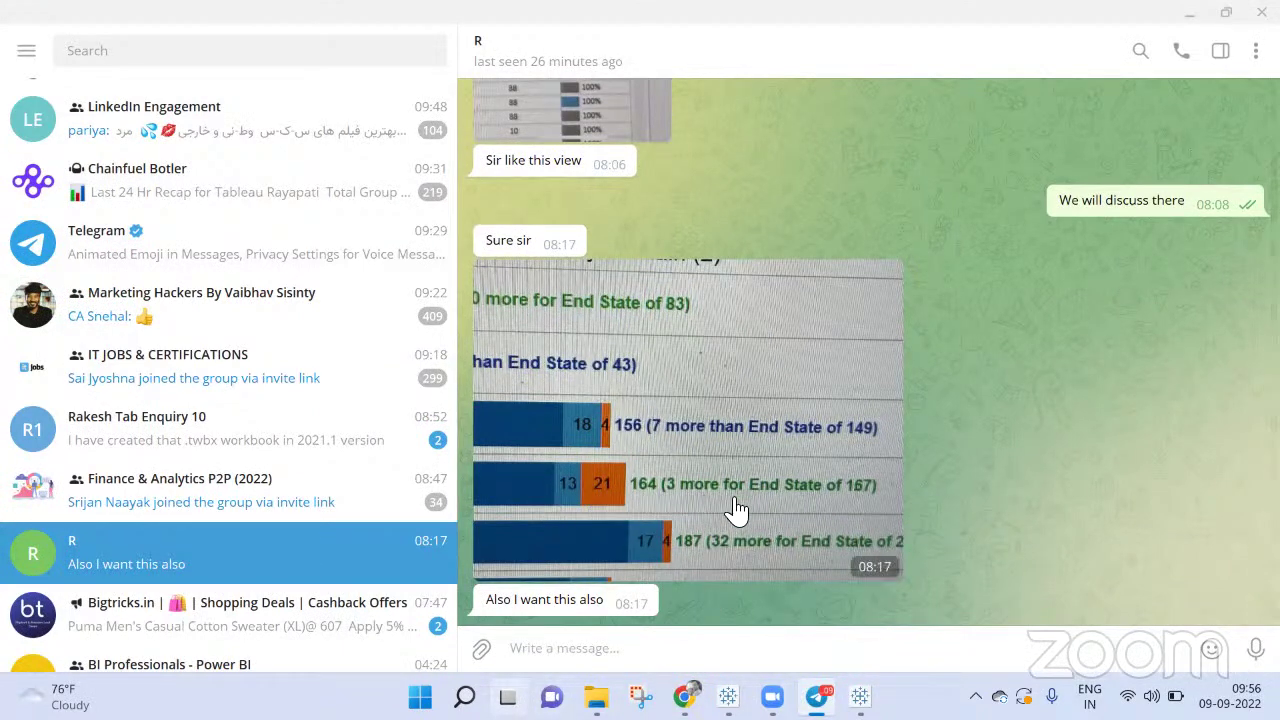
{"action": "mouse_move", "coordinate": [676, 530]}
{"action": "mouse_move", "coordinate": [988, 472]}
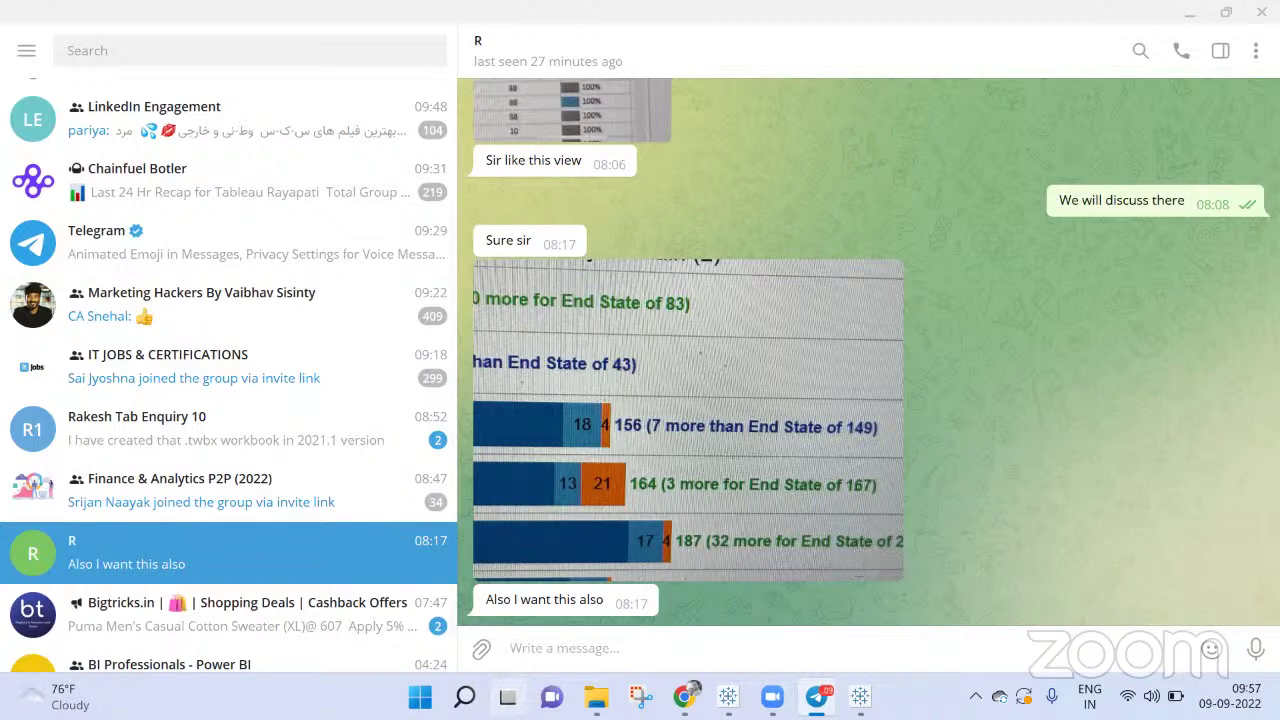
Return to Book2 in Tableau Public and place Category on Rows in Sheet 3
{"action": "mouse_move", "coordinate": [728, 697]}
{"action": "left_click", "coordinate": [809, 614]}
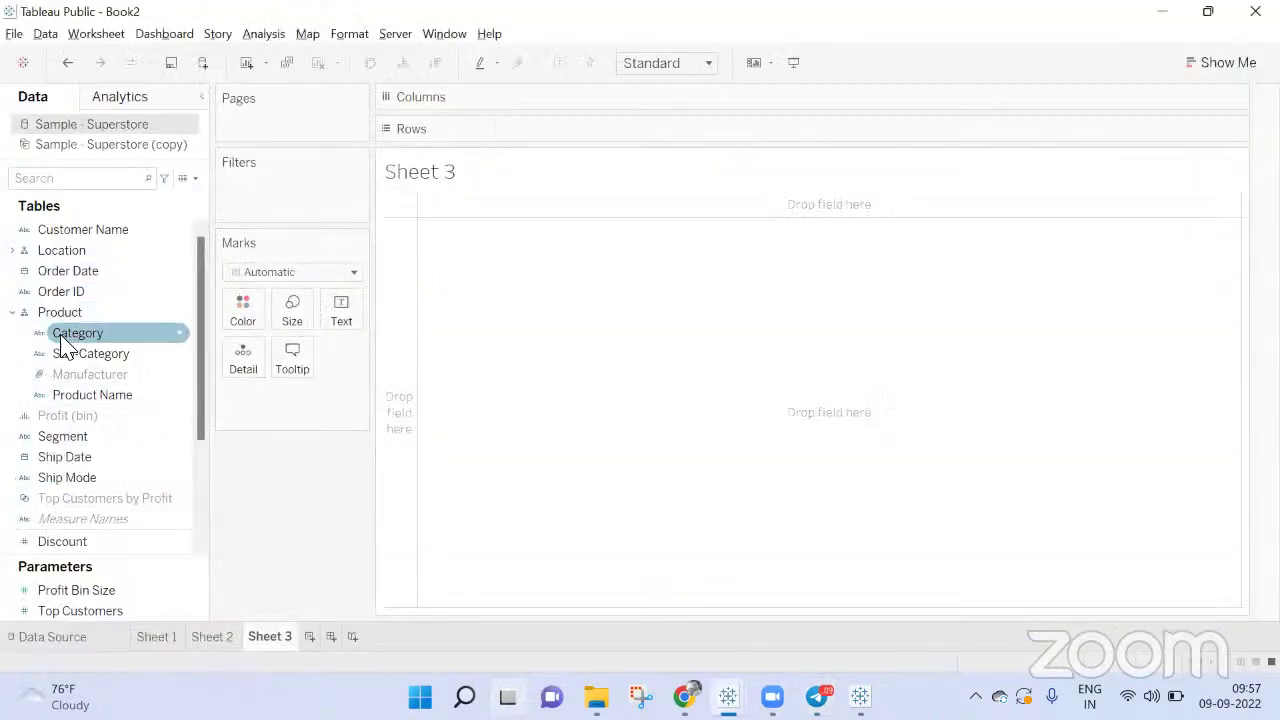
{"action": "left_click_drag", "start_coordinate": [62, 345], "coordinate": [554, 138]}
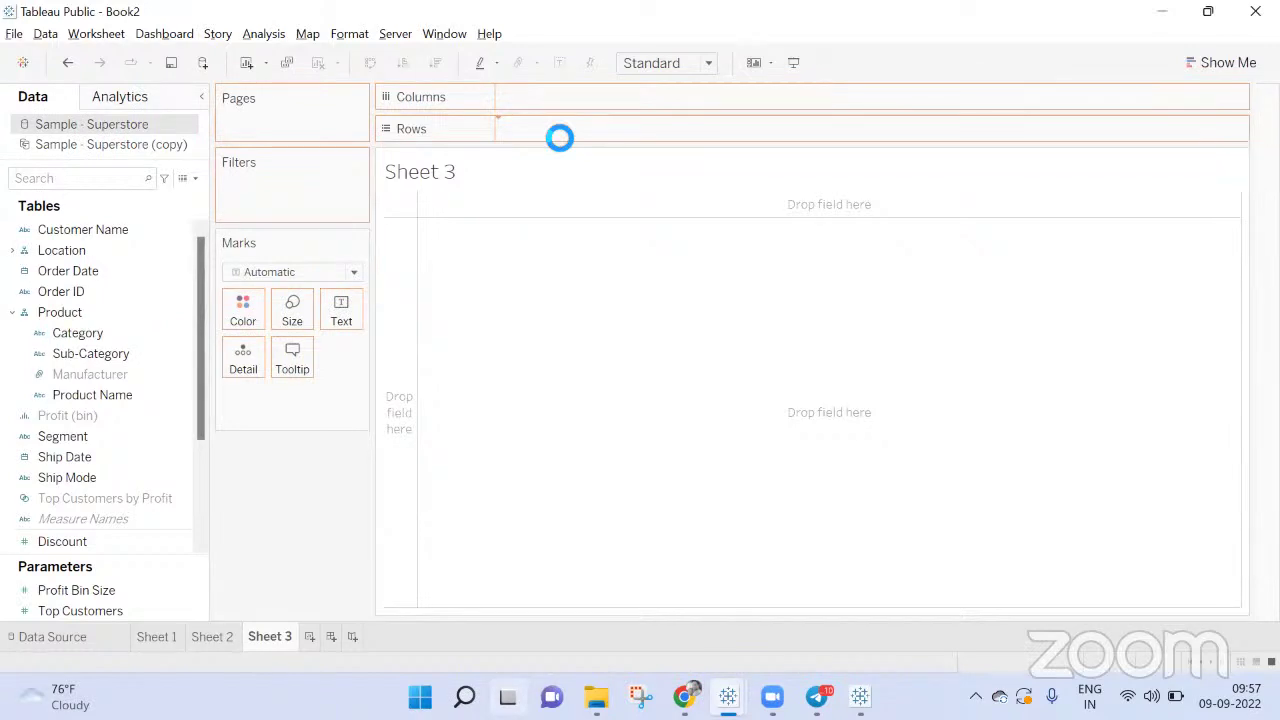
Add Product Name to Columns and convert it to a distinct count measure
{"action": "scroll", "coordinate": [129, 406], "scroll_direction": "down", "scroll_amount": 2}
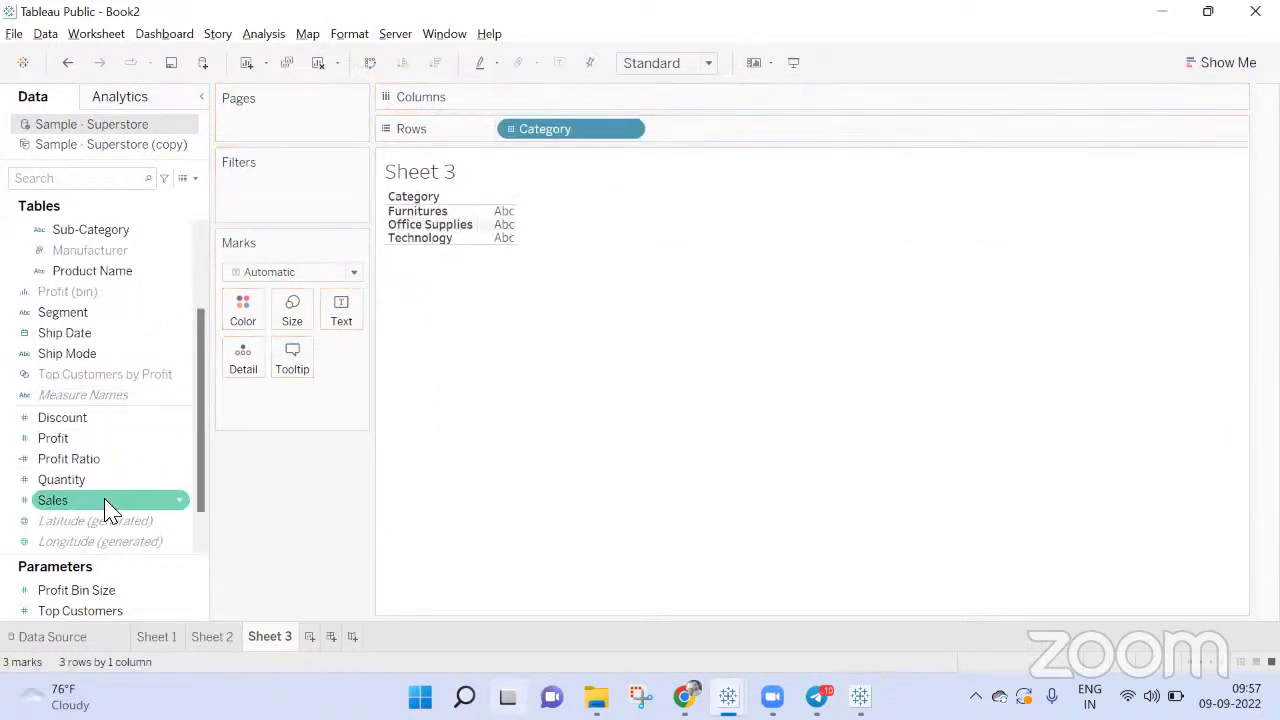
{"action": "scroll", "coordinate": [110, 440], "scroll_direction": "up", "scroll_amount": 2}
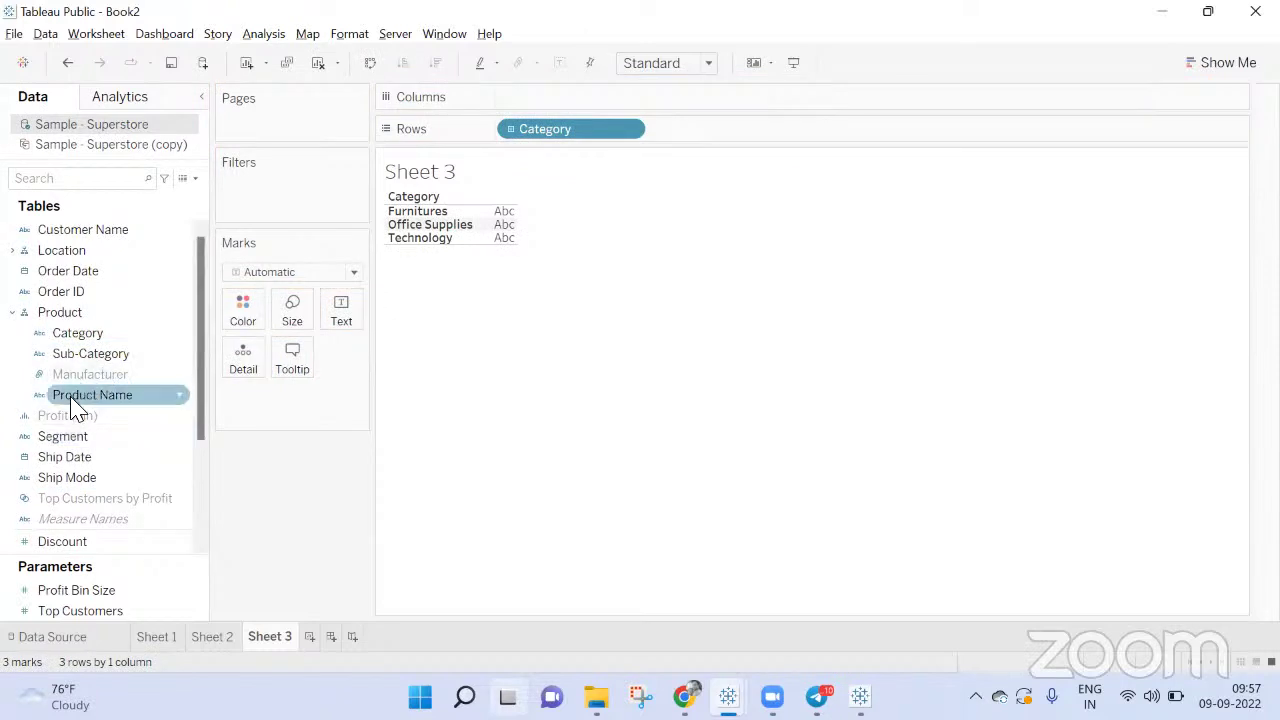
{"action": "left_click_drag", "start_coordinate": [80, 397], "coordinate": [566, 103]}
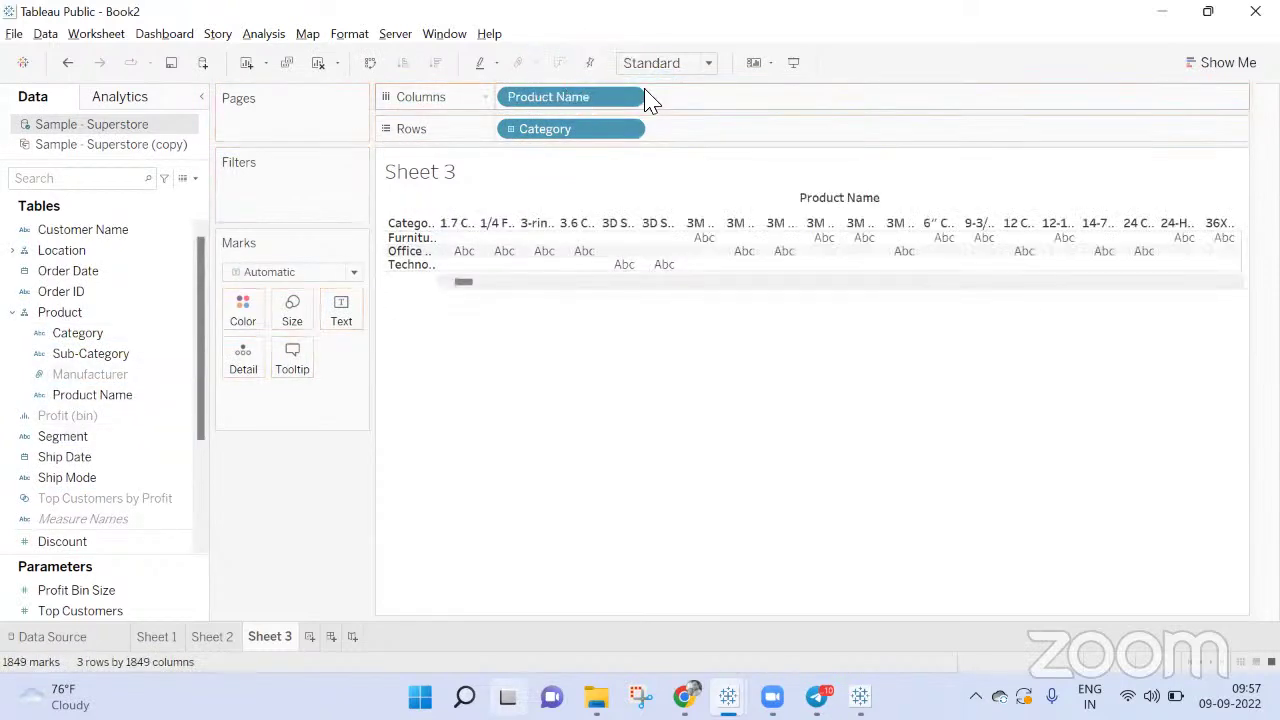
{"action": "left_click", "coordinate": [628, 96]}
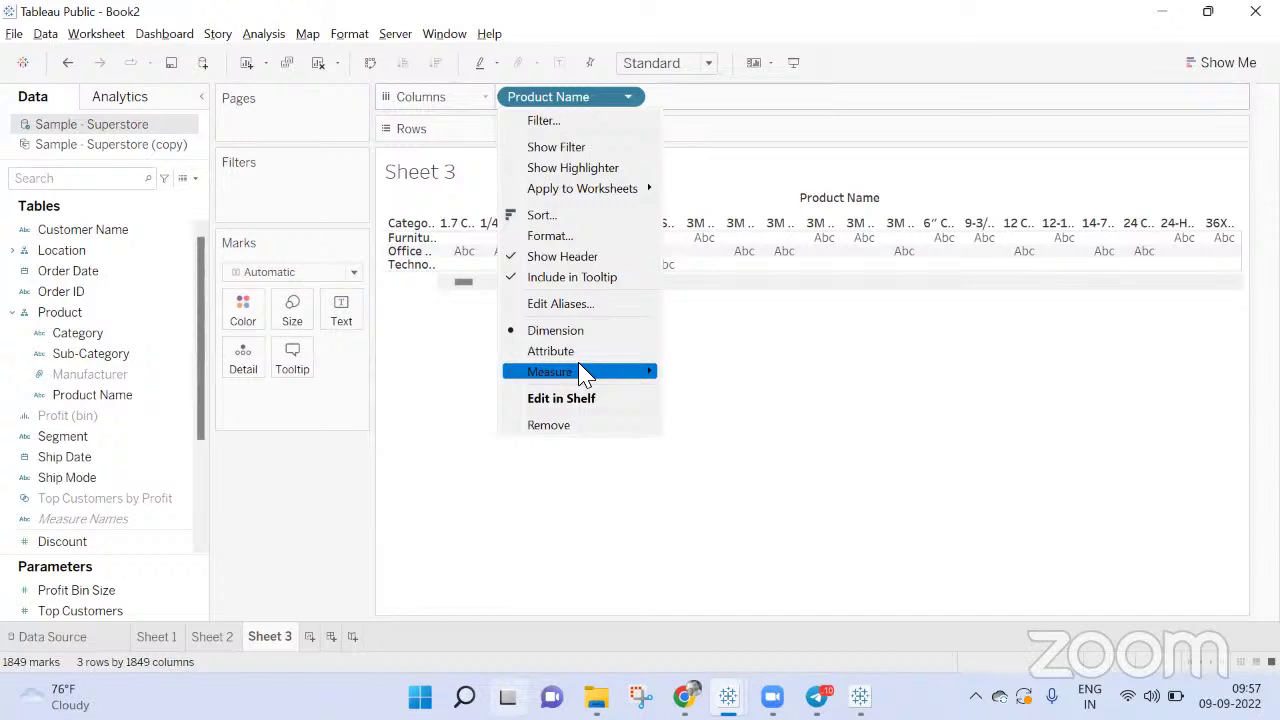
{"action": "mouse_move", "coordinate": [580, 371]}
{"action": "left_click", "coordinate": [706, 437]}
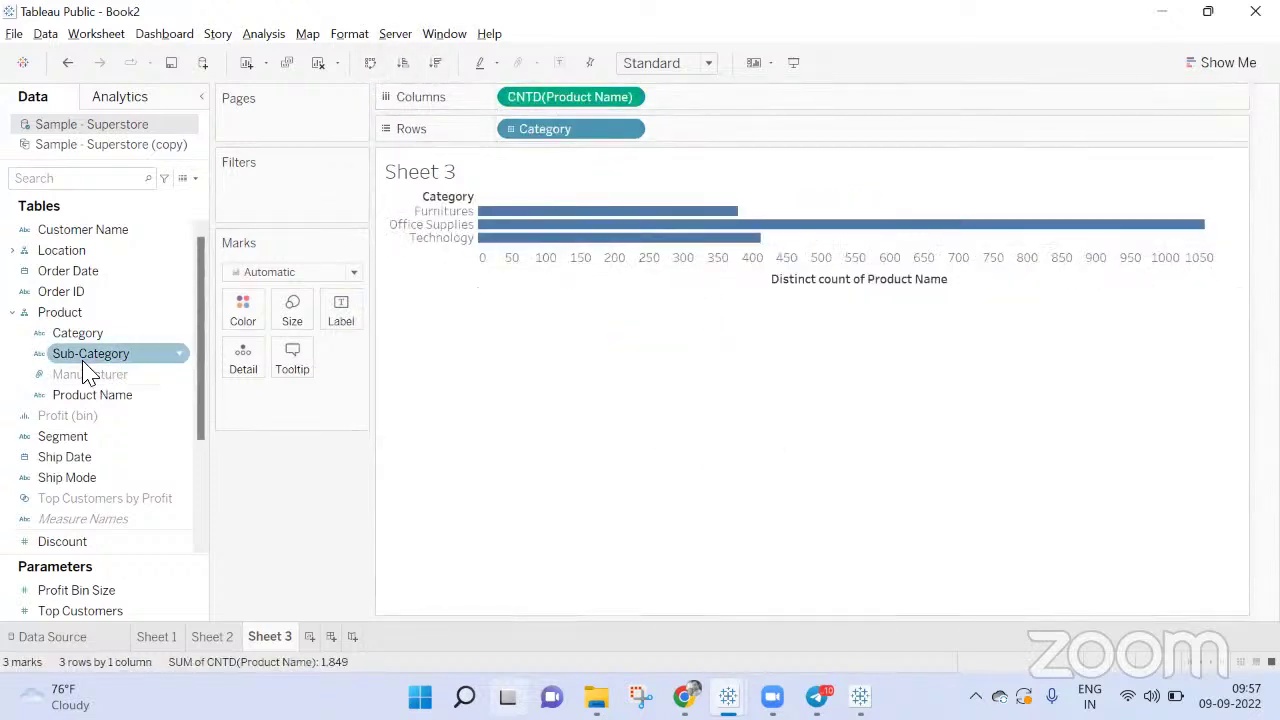
Color the Category bars by Sub-Category with the distinct count of Product Name as labels, and fit the chart to Entire View
{"action": "left_click_drag", "start_coordinate": [88, 355], "coordinate": [243, 306]}
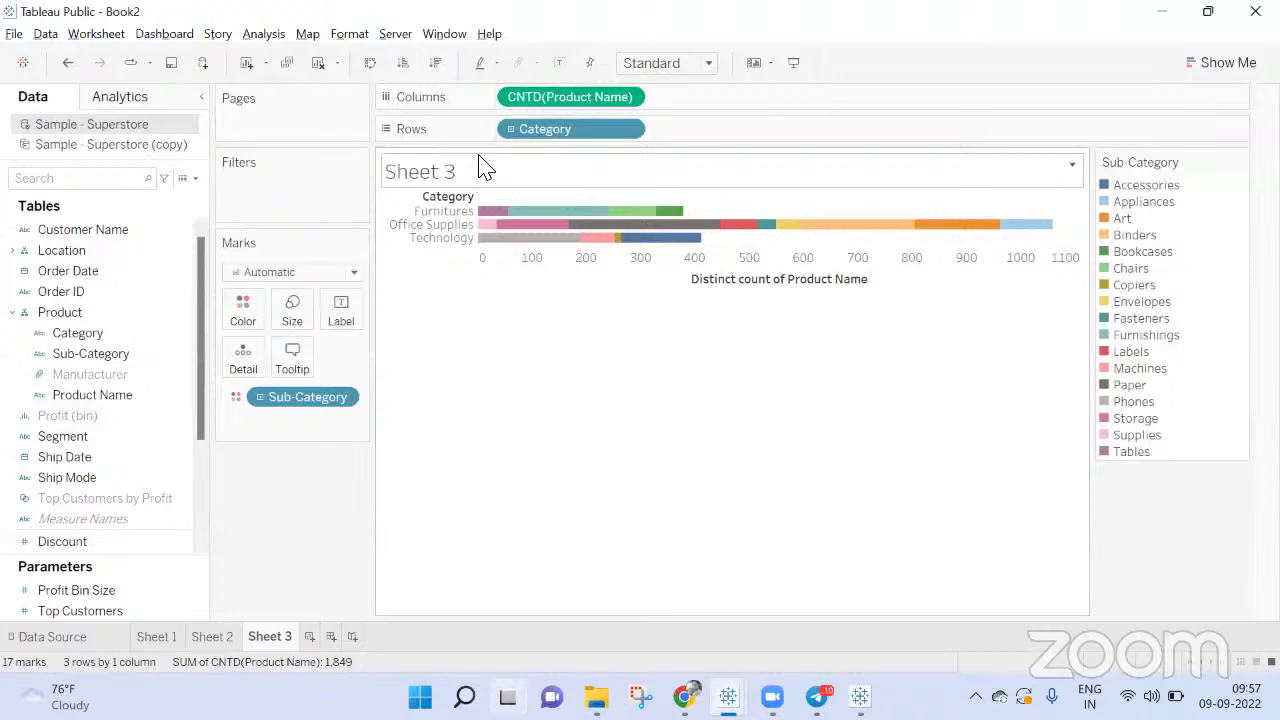
{"action": "left_click_drag", "start_coordinate": [537, 100], "coordinate": [355, 314]}
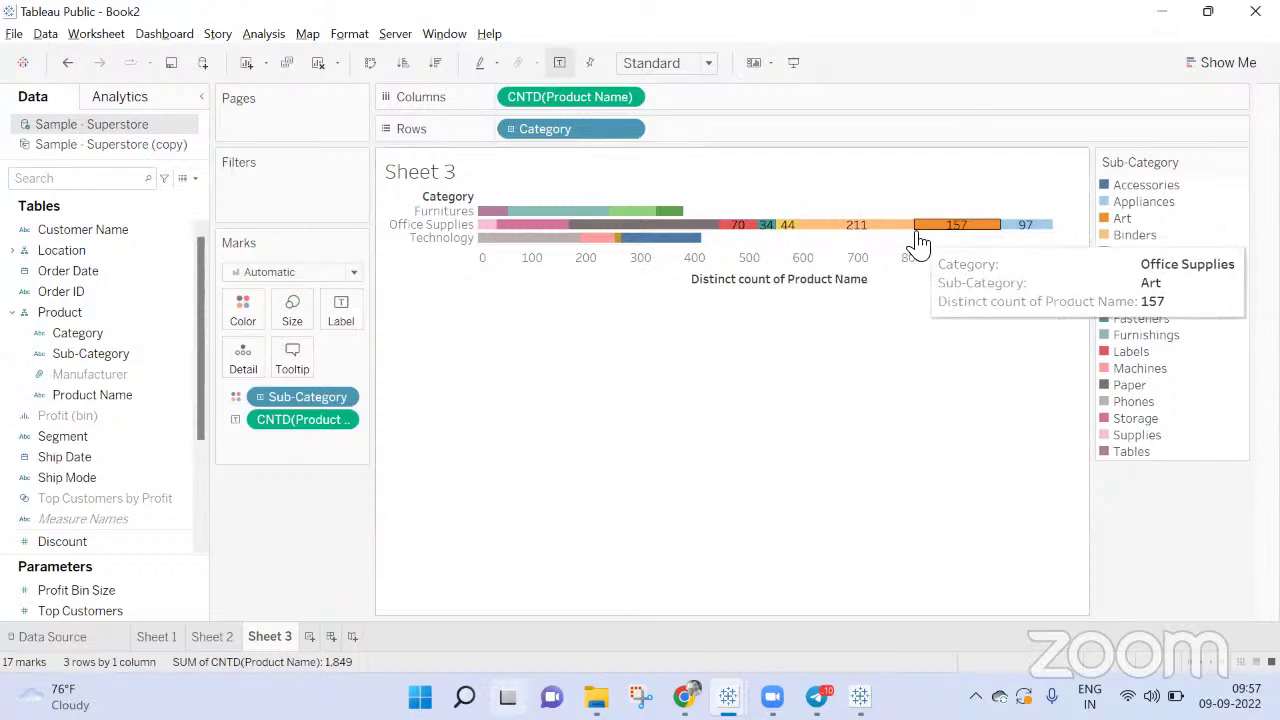
{"action": "left_click", "coordinate": [662, 63]}
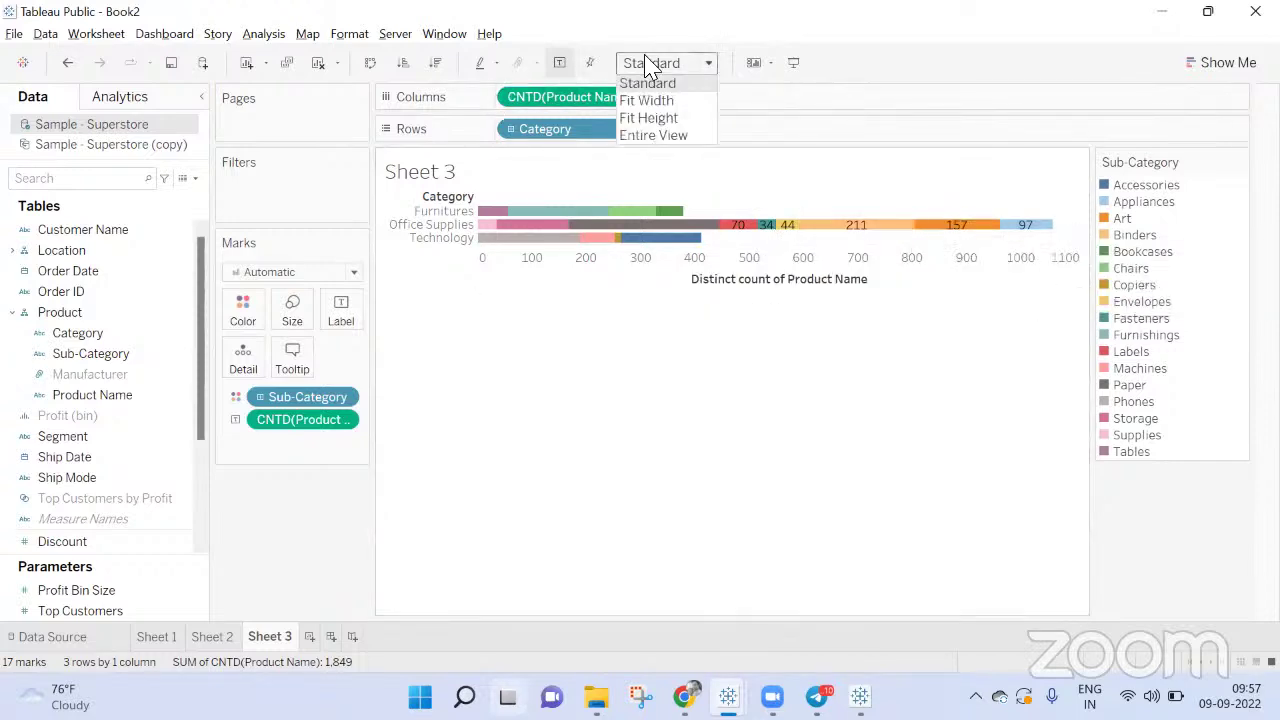
{"action": "left_click", "coordinate": [655, 136]}
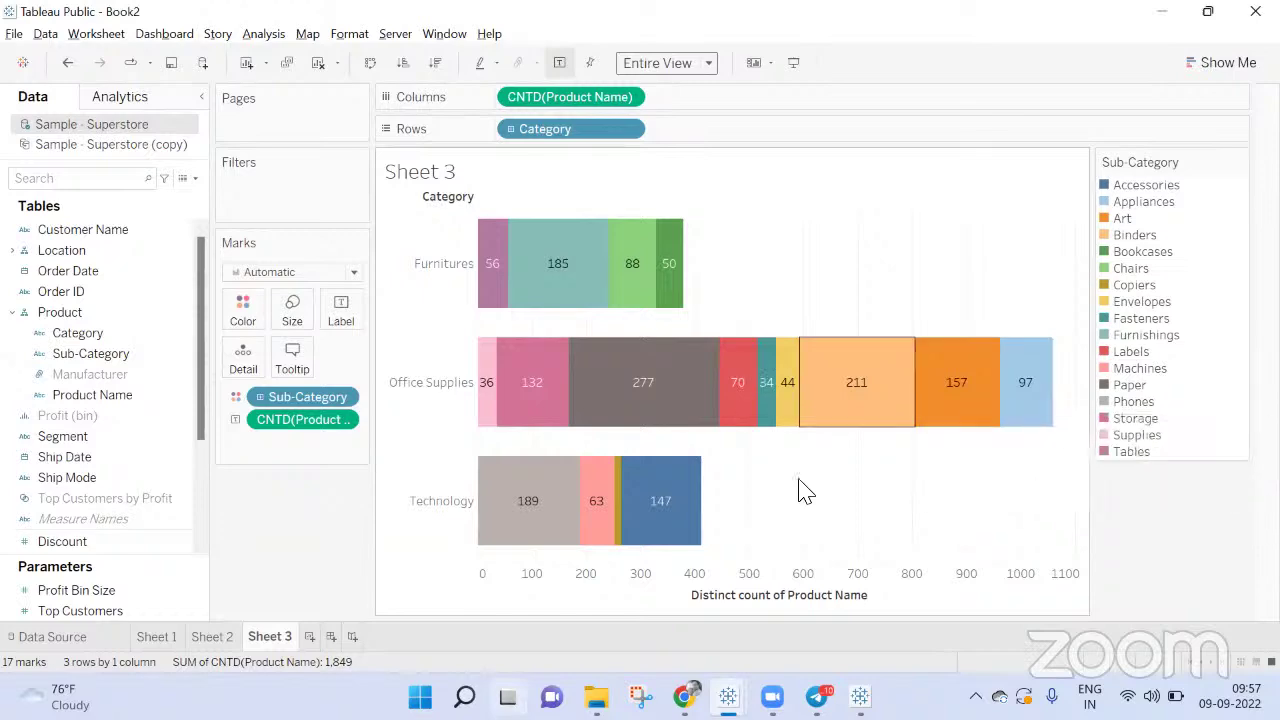
Switch to Telegram to review the photo of bars labelled against End State, and return to Book2 in Tableau Public
{"action": "key", "text": "alt+Tab"}
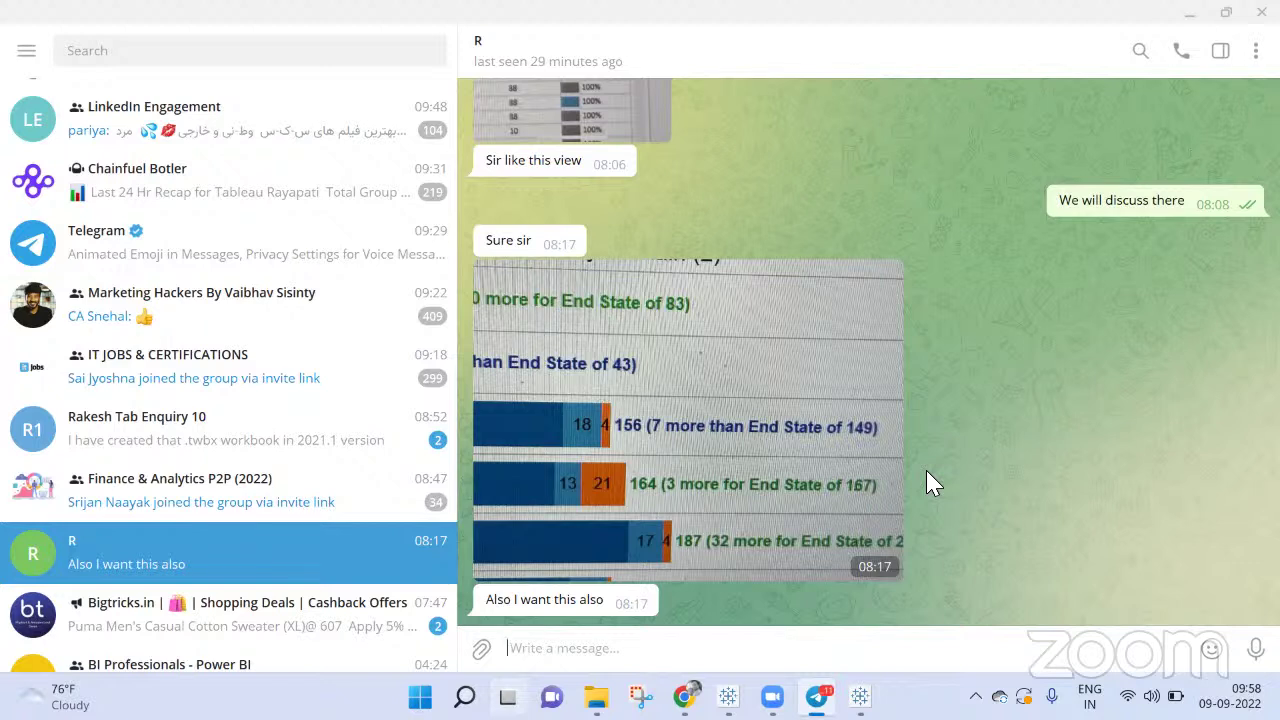
{"action": "mouse_move", "coordinate": [596, 696]}
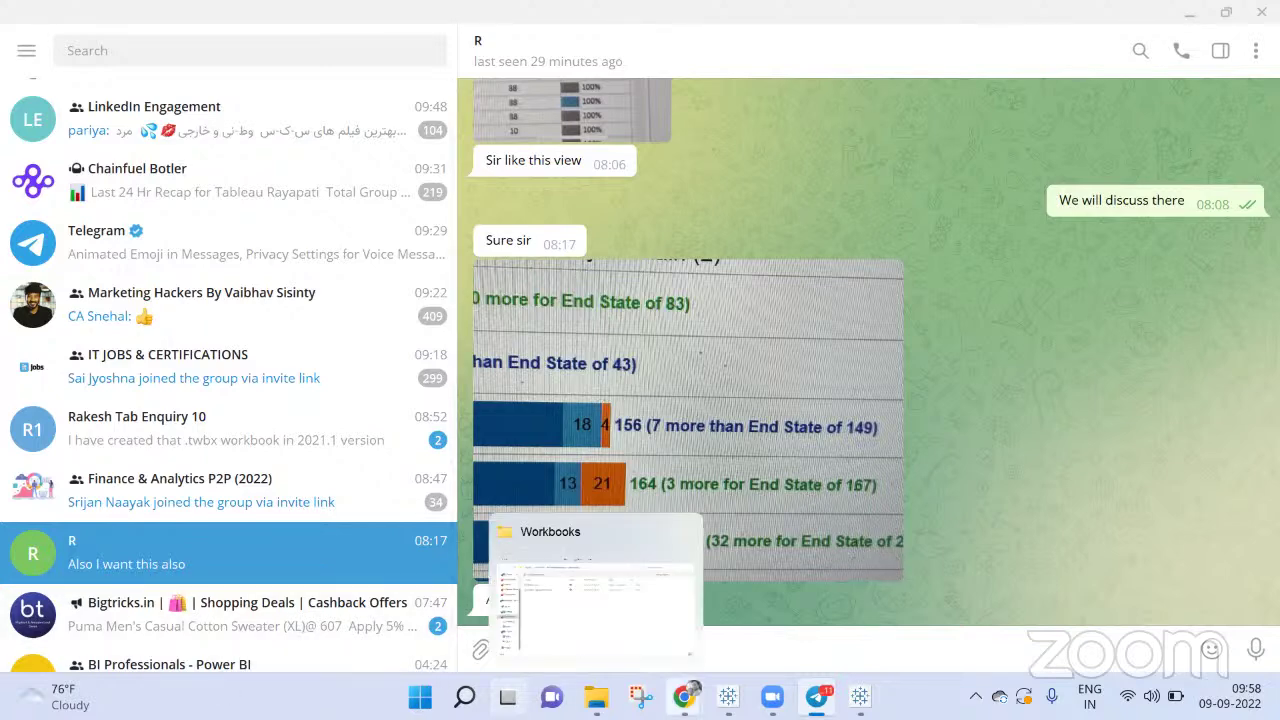
{"action": "left_click", "coordinate": [817, 597]}
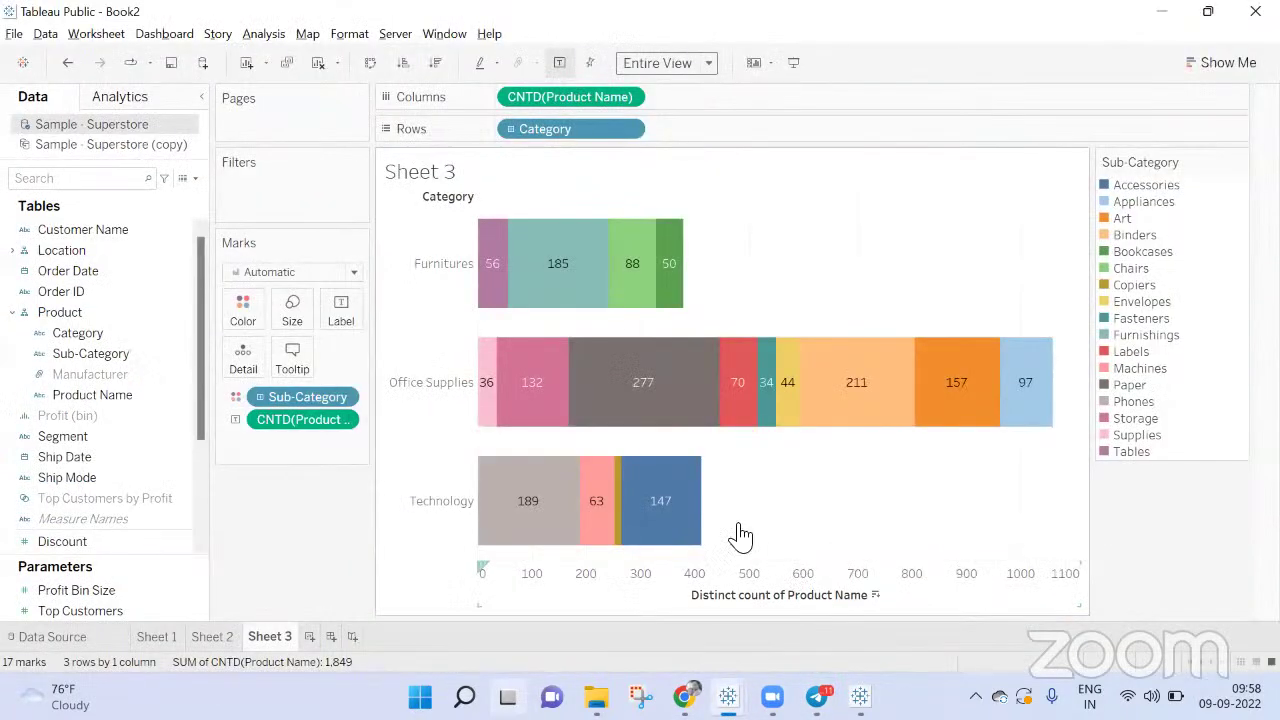
Draft "( Diff then Text Actual Field)" after the distinct product count in the mark label text, and discard the edit
{"action": "left_click", "coordinate": [340, 310]}
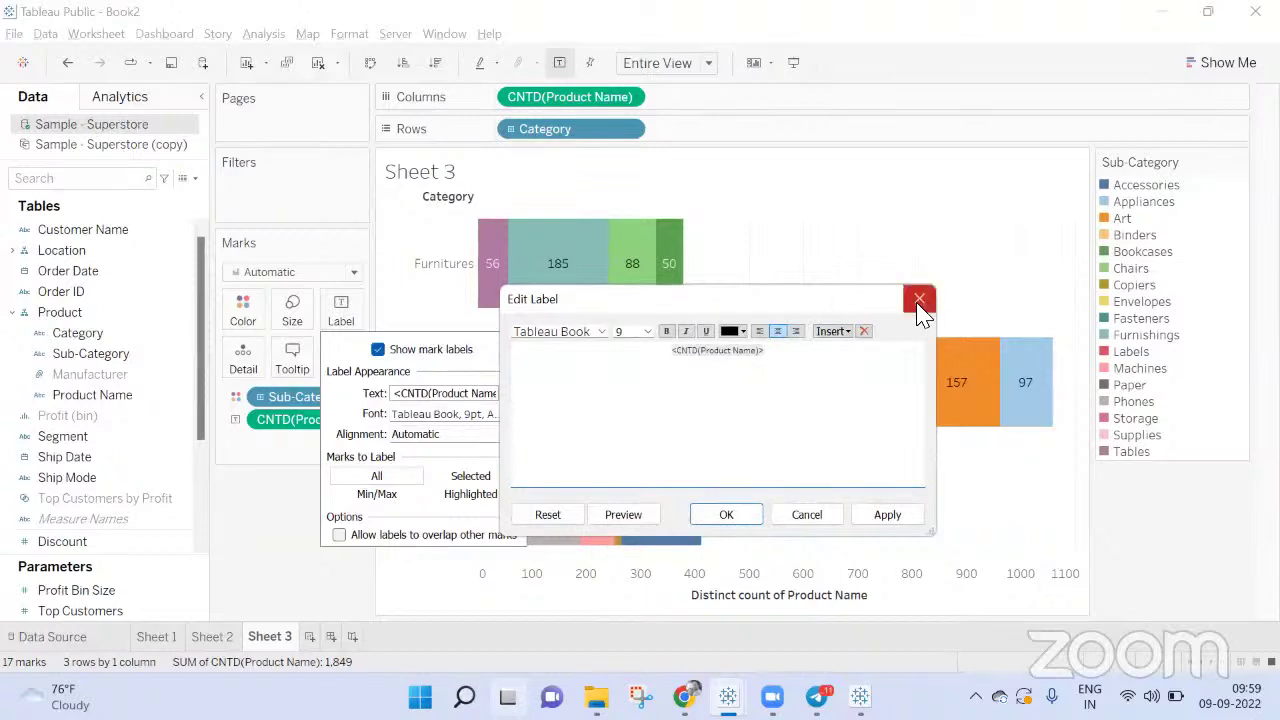
{"action": "type", "text": "( Diff then Text "}
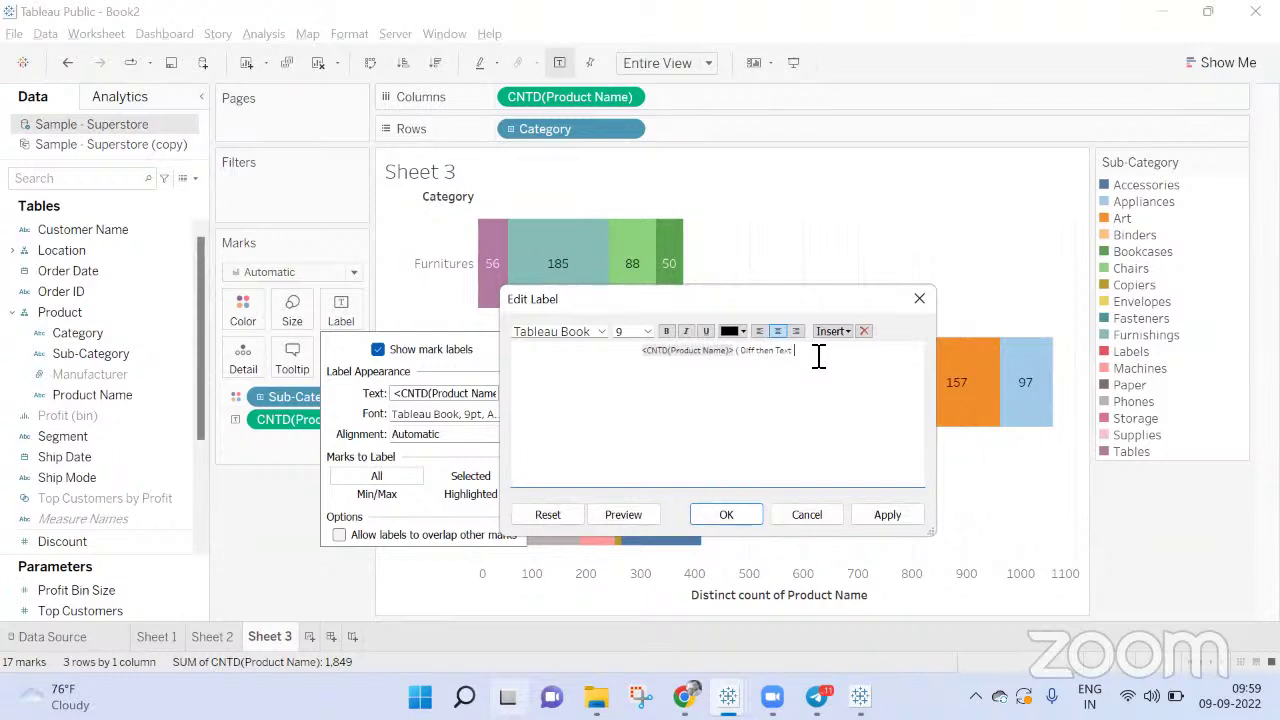
{"action": "type", "text": "Actual"}
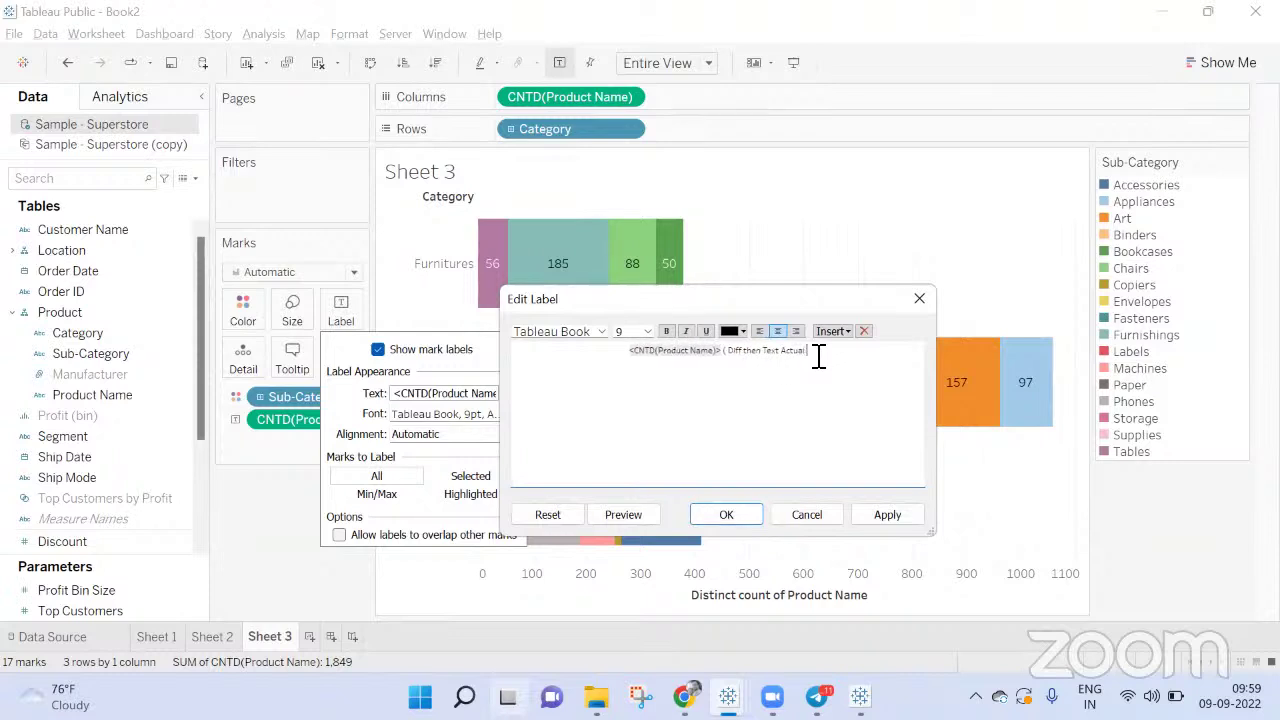
{"action": "type", "text": " Field"}
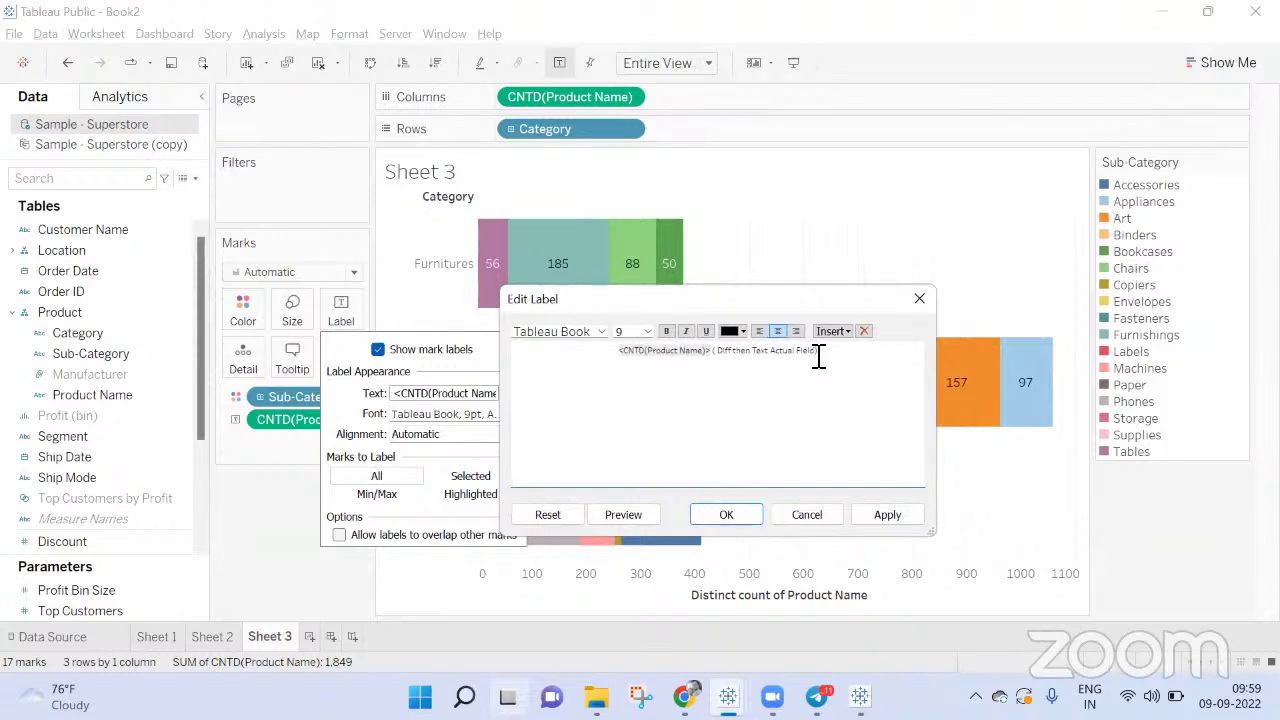
{"action": "left_click_drag", "start_coordinate": [815, 357], "coordinate": [724, 362]}
{"action": "left_click", "coordinate": [920, 302]}
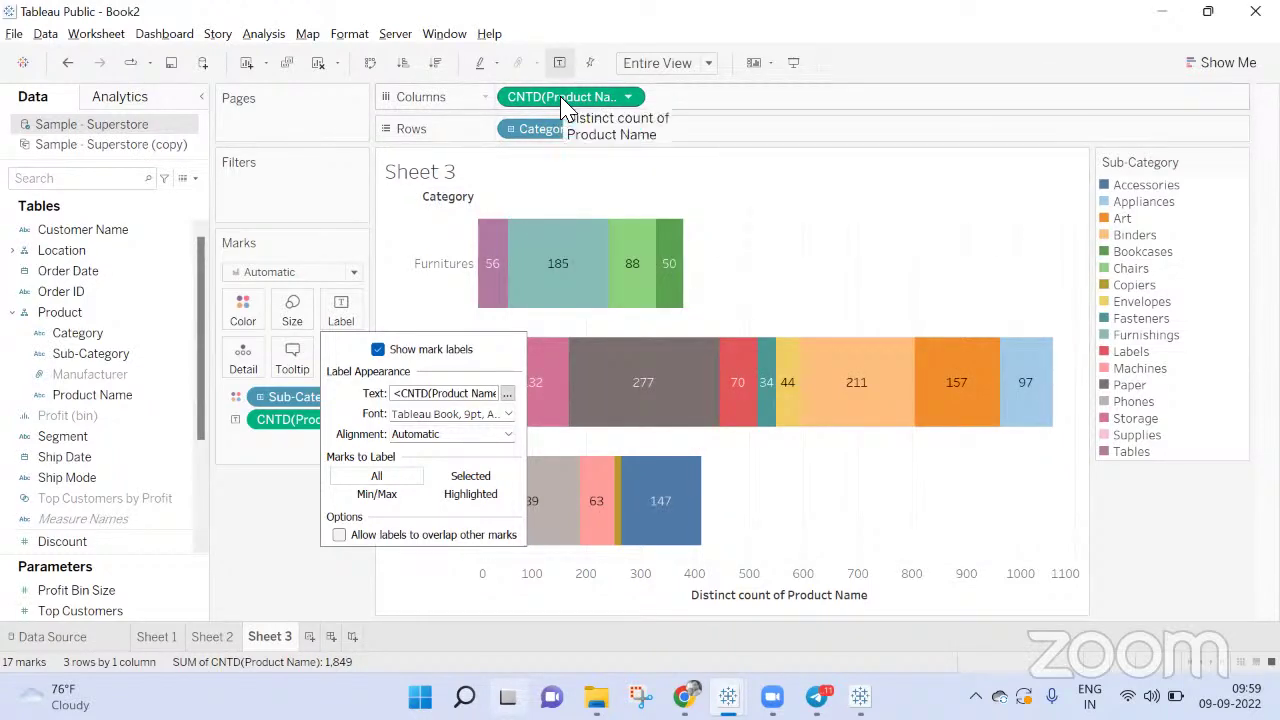
Try adding the placeholder "(fdsmfgefhjhf)" after the distinct product count in the bar labels, and undo it
{"action": "left_click", "coordinate": [507, 393]}
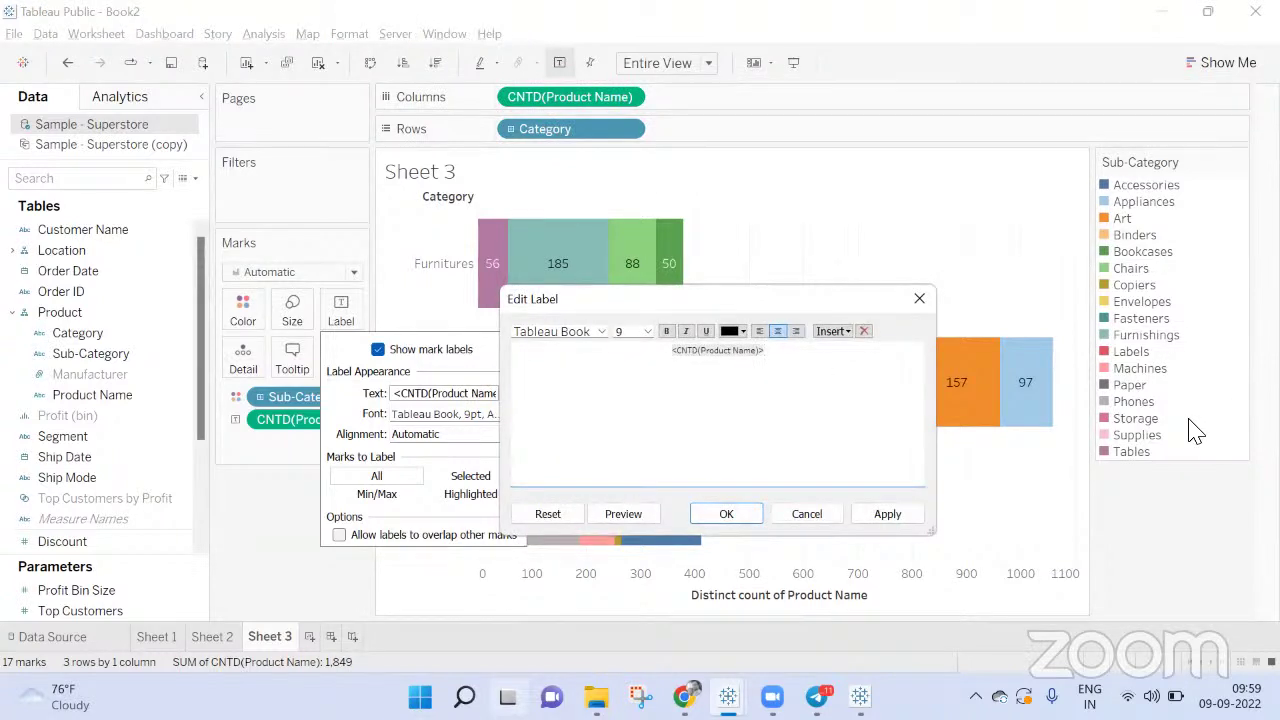
{"action": "type", "text": "(fdsmfgefhjhf"}
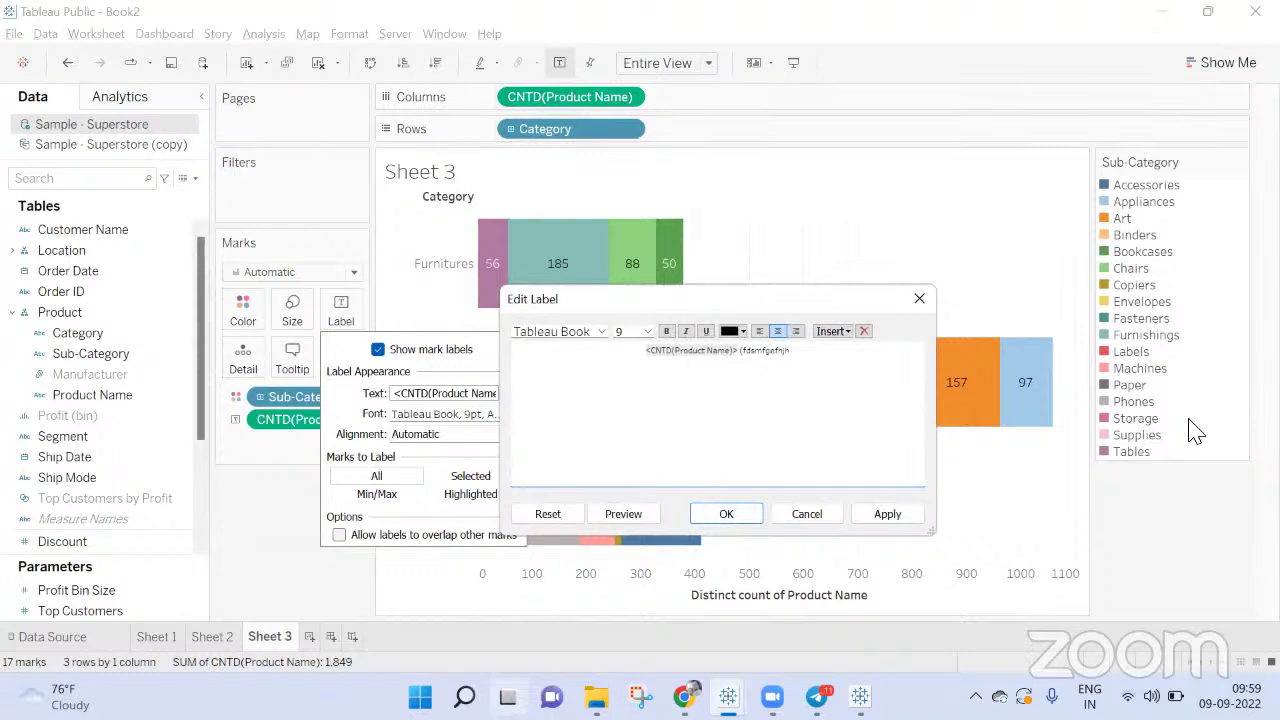
{"action": "type", "text": ")"}
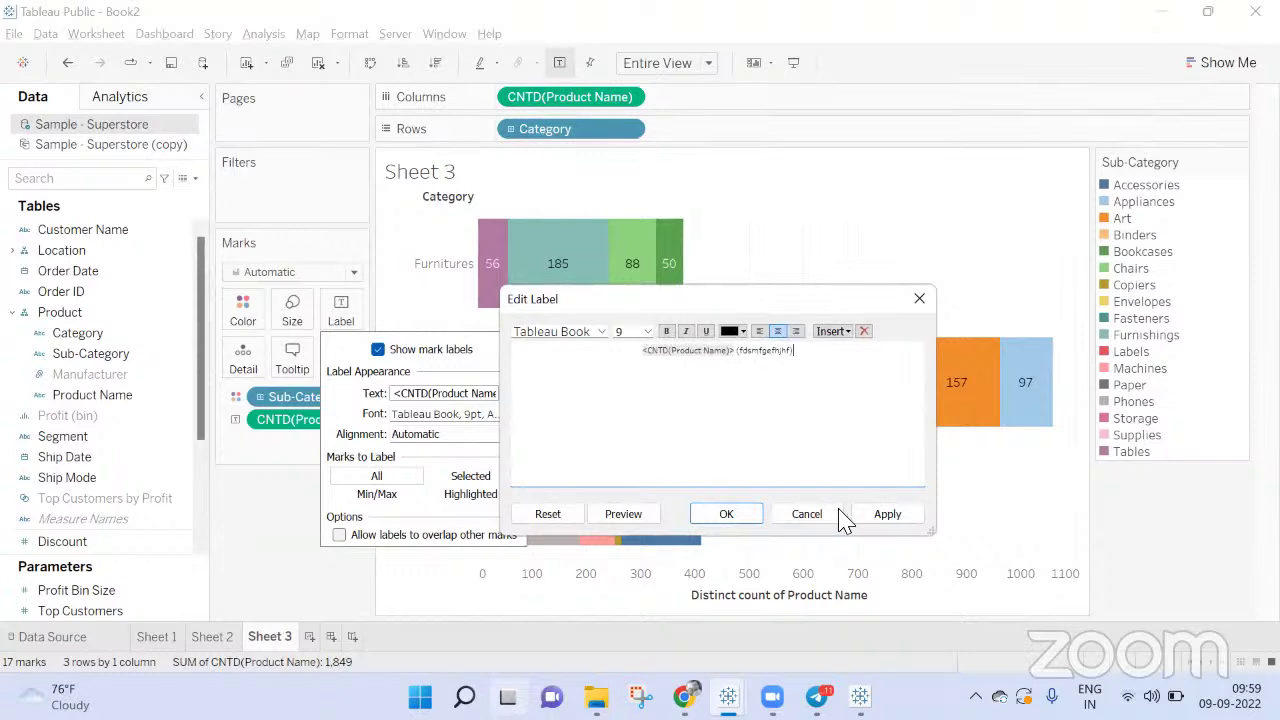
{"action": "left_click", "coordinate": [912, 516]}
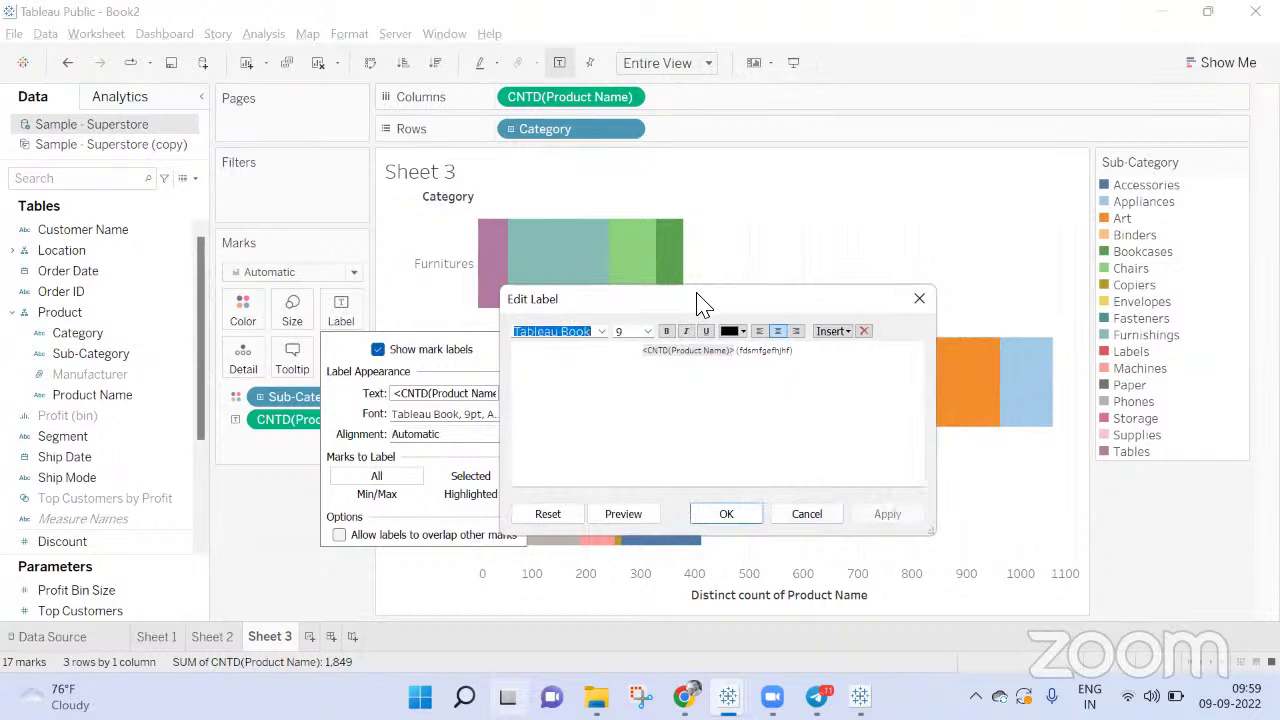
{"action": "key", "text": "Return"}
{"action": "left_click", "coordinate": [855, 277]}
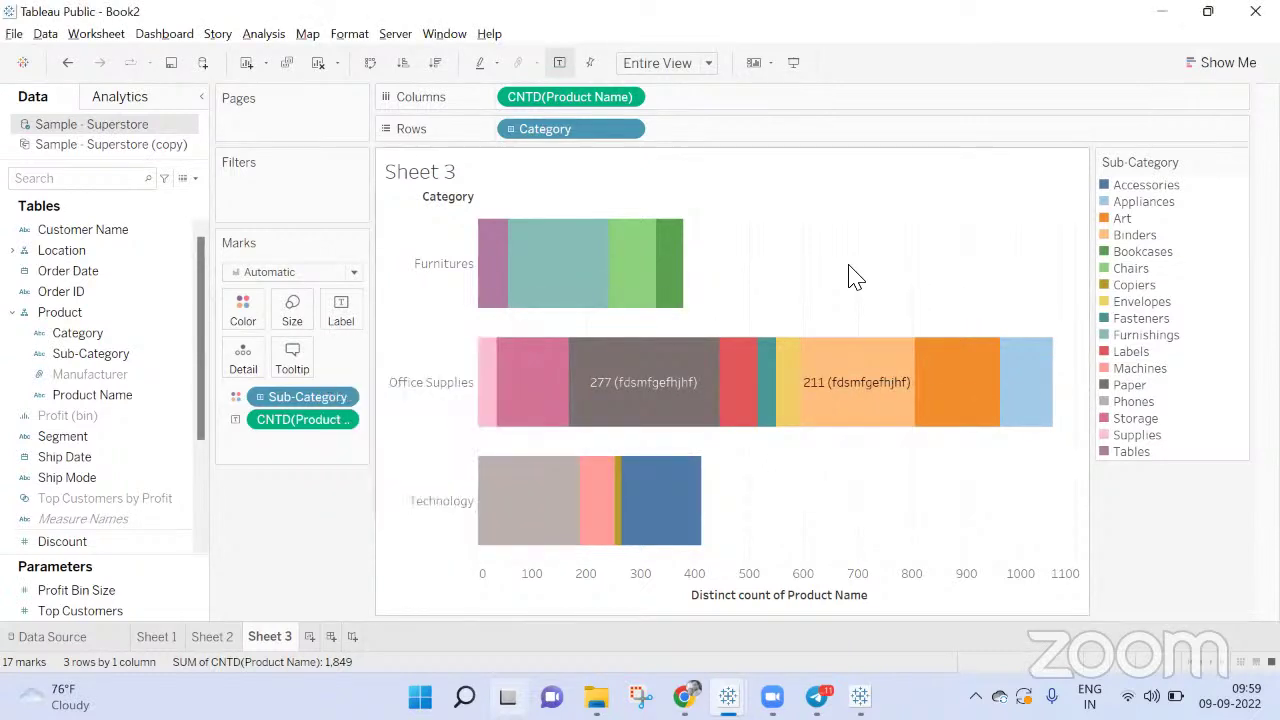
{"action": "key", "text": "ctrl+z"}
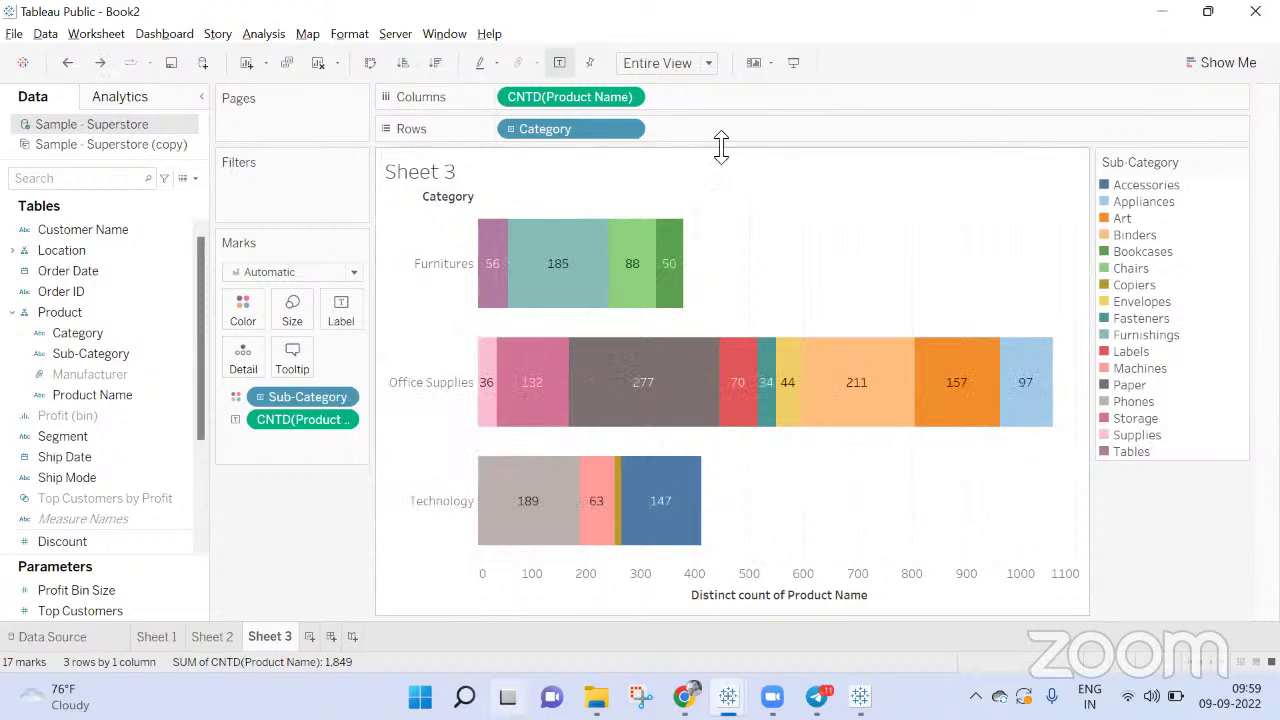
Duplicate the distinct count of Product Name on Columns and remove Sub-Category and the count label from the second copy's marks
{"action": "double_click", "coordinate": [705, 97]}
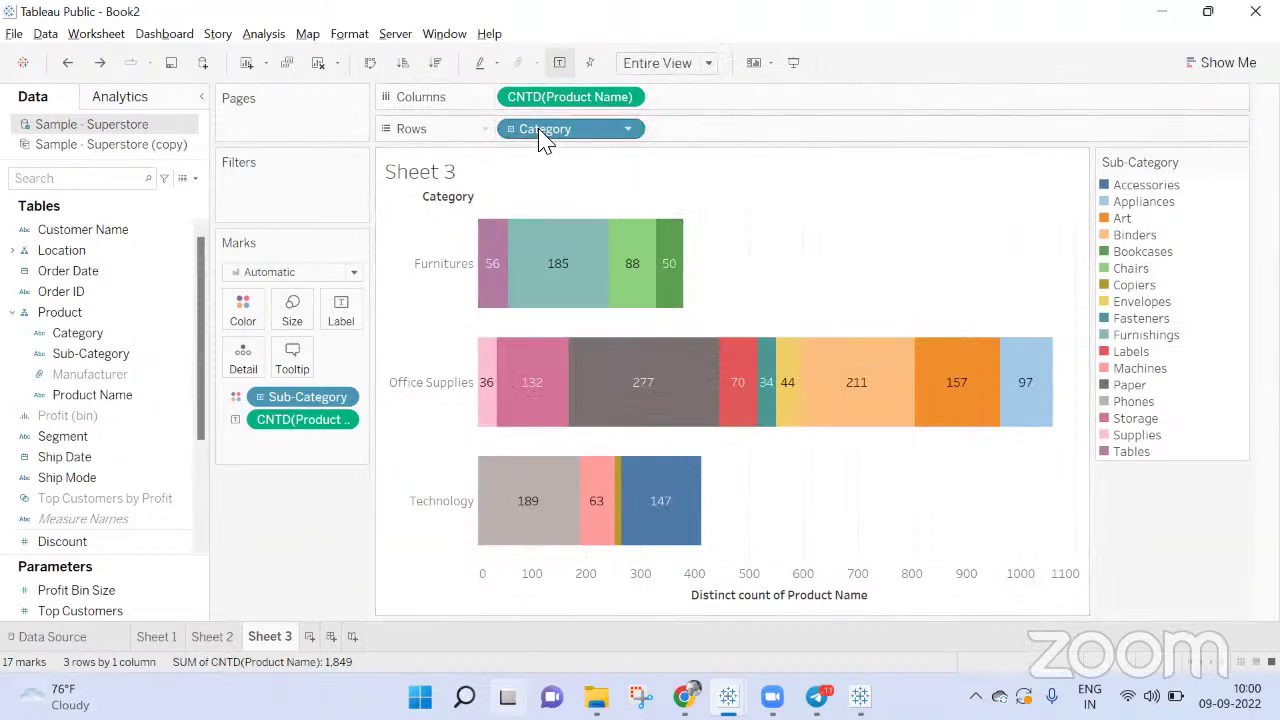
{"action": "left_click_drag", "start_coordinate": [590, 97], "coordinate": [728, 112]}
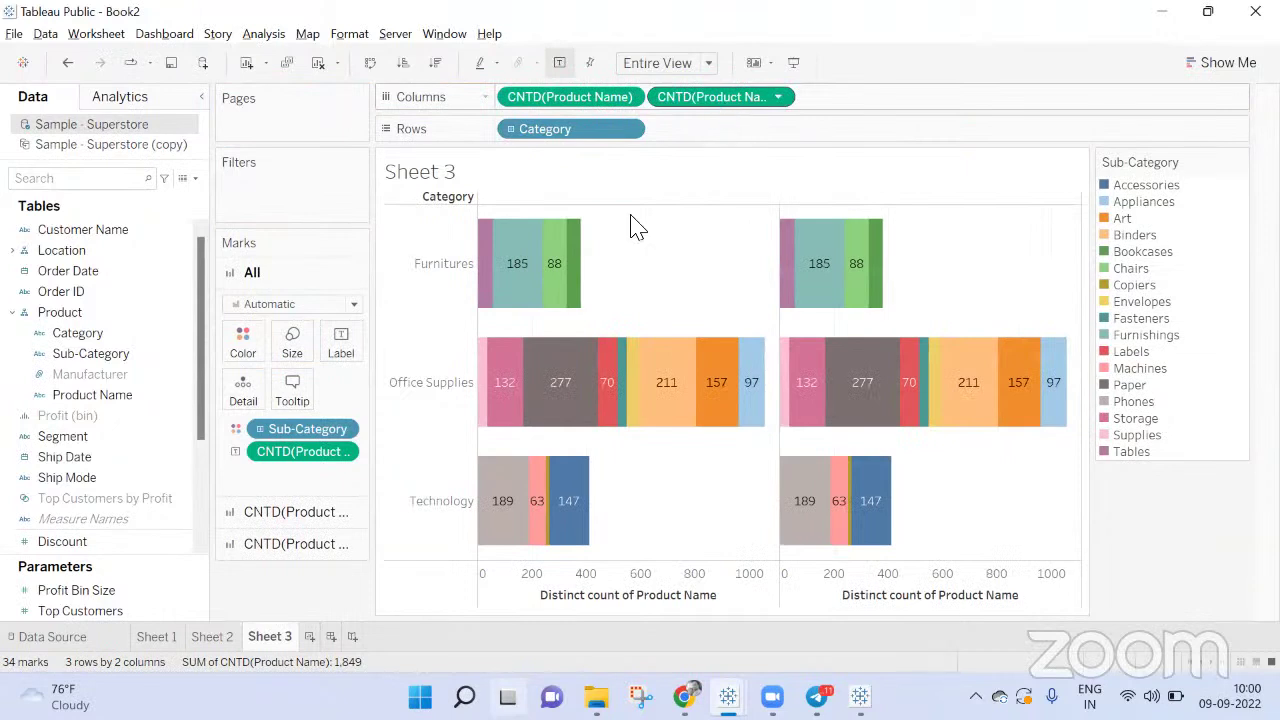
{"action": "left_click", "coordinate": [272, 546]}
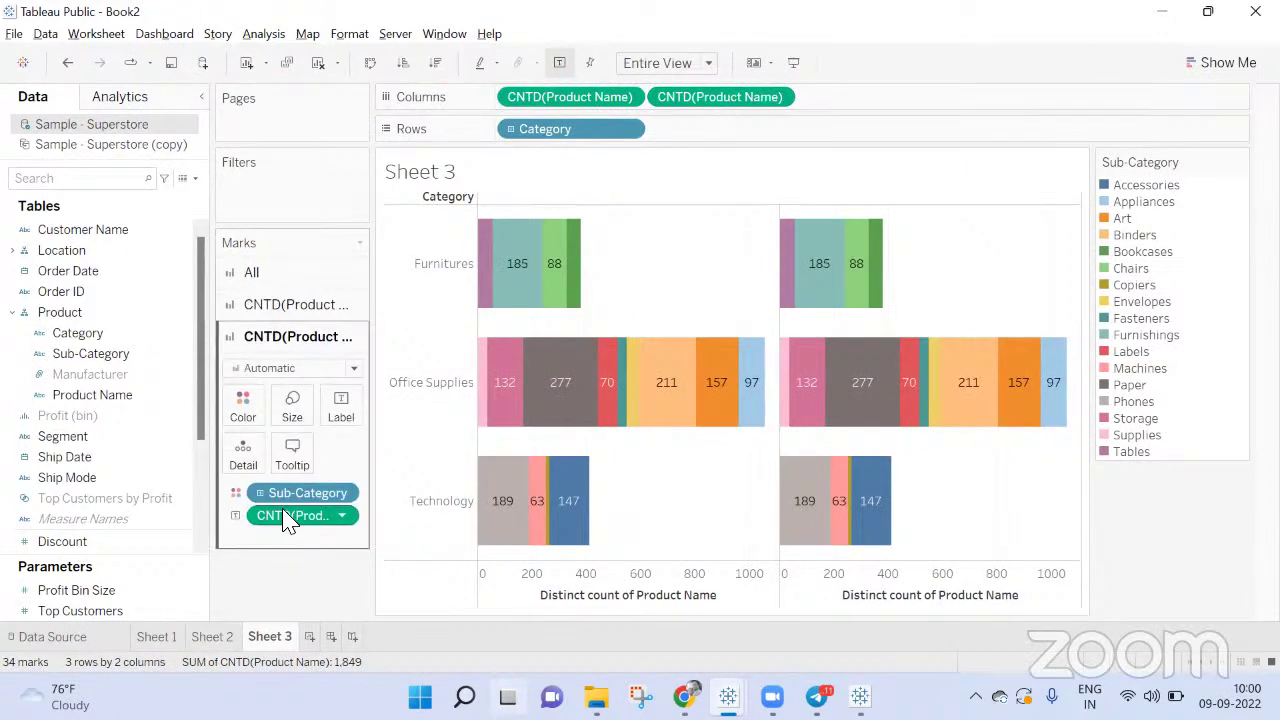
{"action": "left_click_drag", "start_coordinate": [287, 520], "coordinate": [300, 612]}
{"action": "left_click_drag", "start_coordinate": [290, 494], "coordinate": [303, 610]}
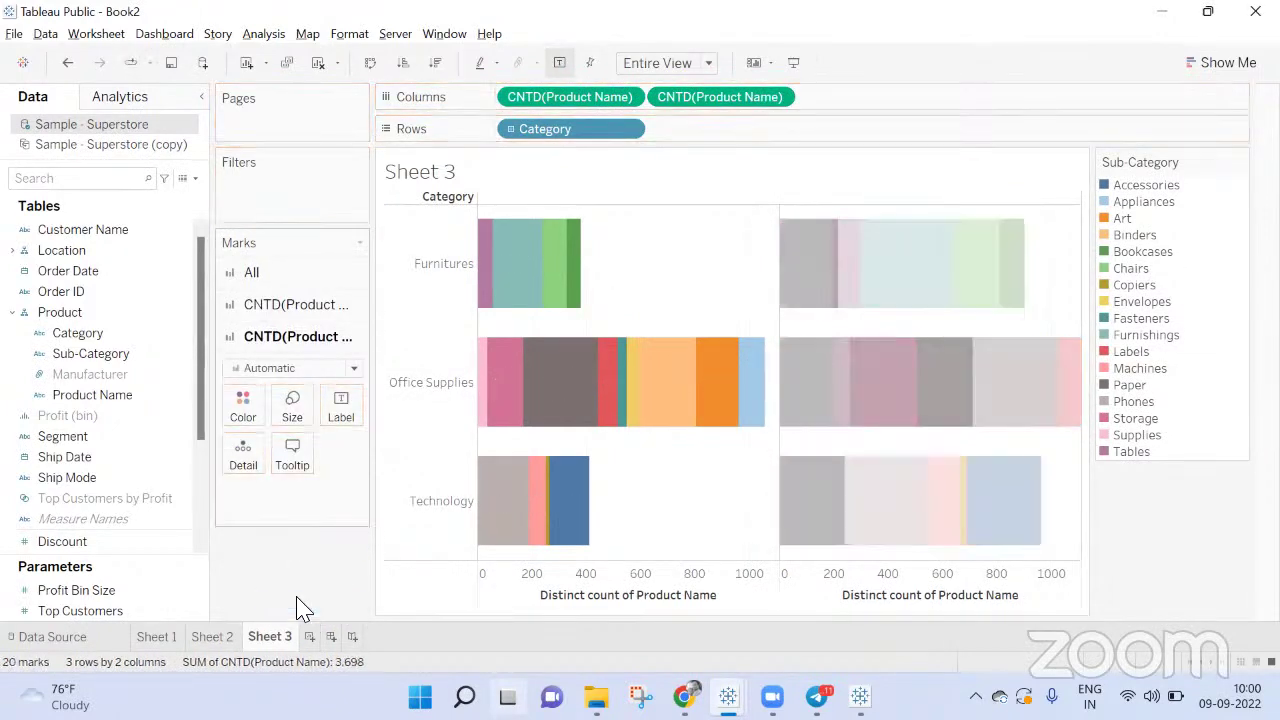
Color the second set of bars white
{"action": "mouse_move", "coordinate": [943, 365]}
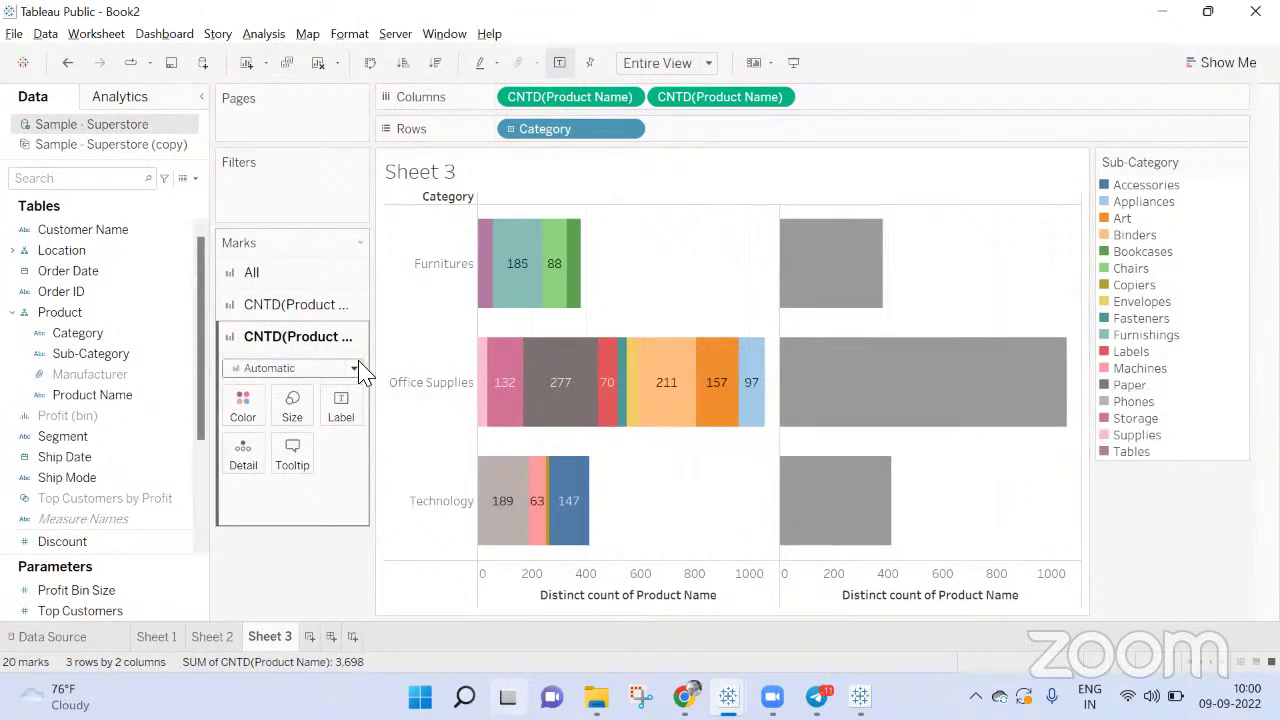
{"action": "left_click", "coordinate": [243, 405]}
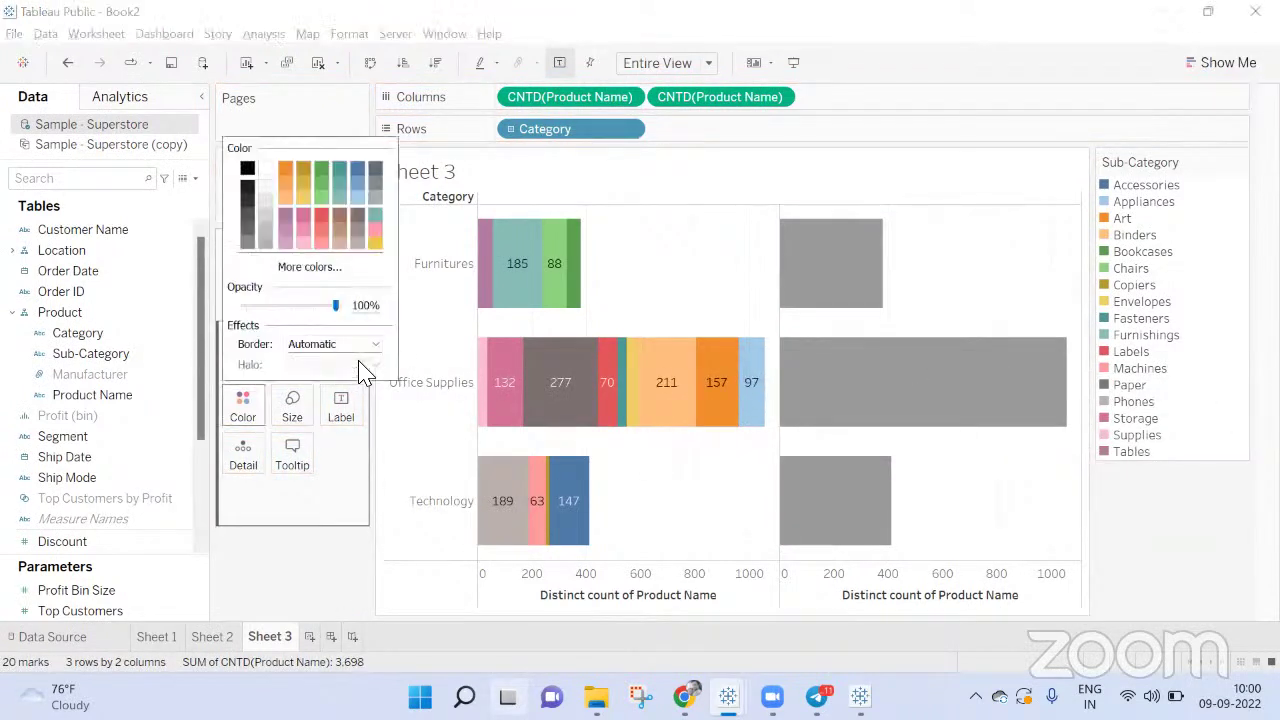
{"action": "left_click", "coordinate": [268, 171]}
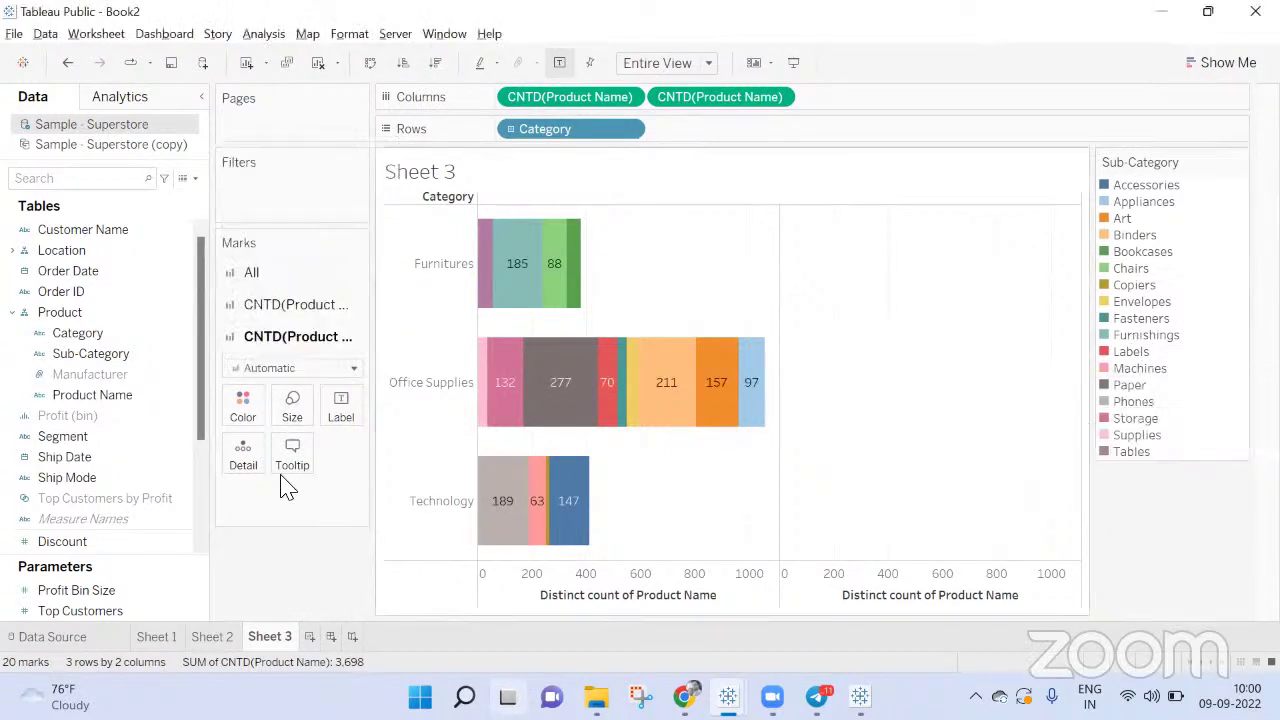
Label the second set of bars with the sum of Profit
{"action": "left_click", "coordinate": [341, 406]}
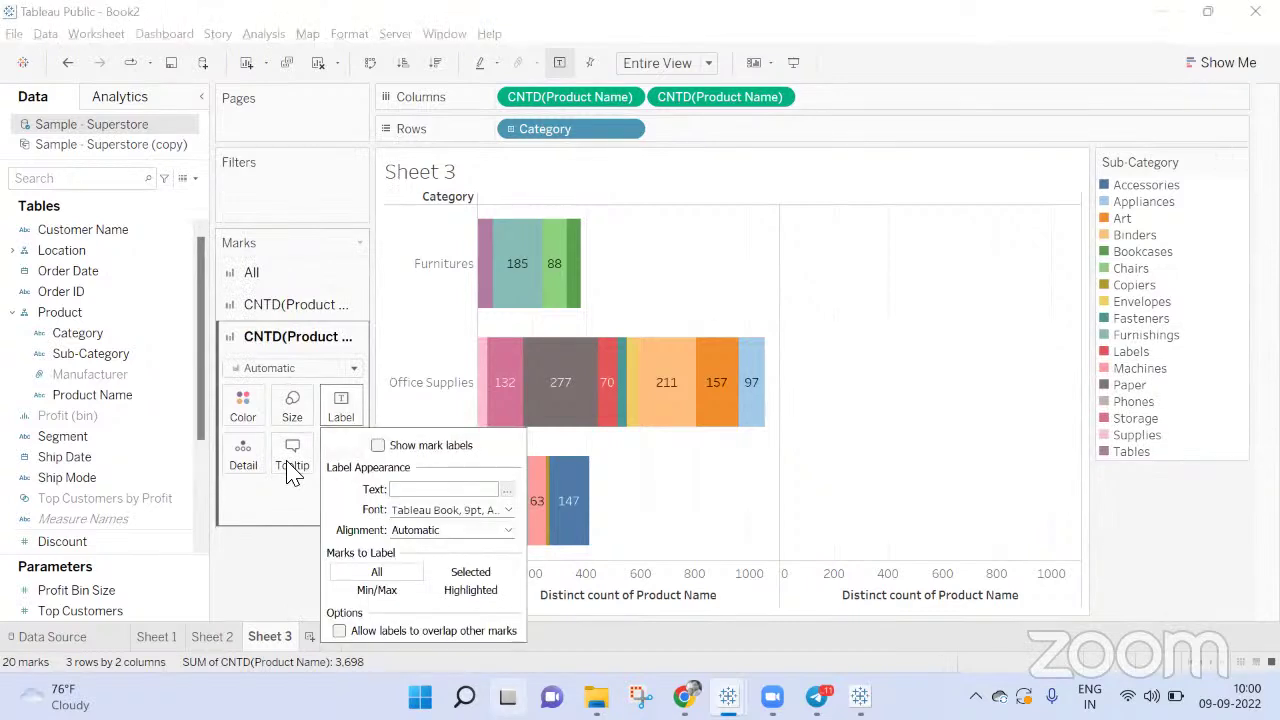
{"action": "left_click", "coordinate": [460, 530]}
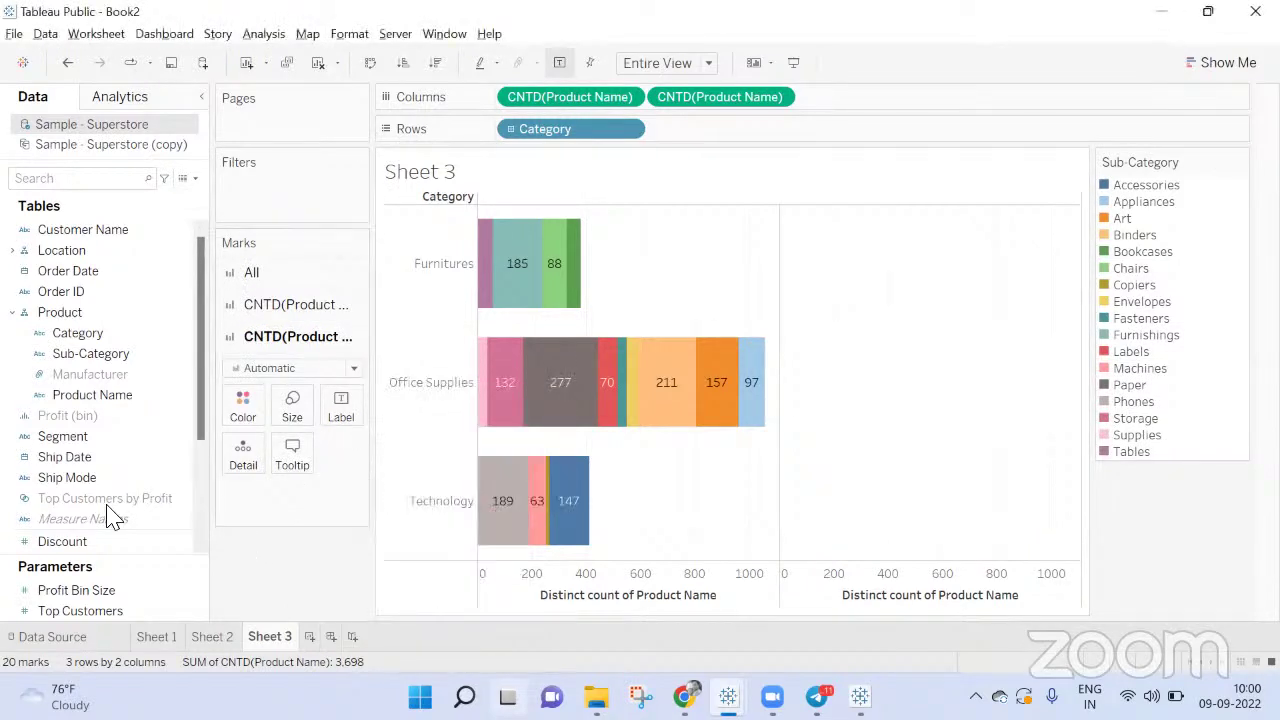
{"action": "scroll", "coordinate": [100, 340], "scroll_direction": "down", "scroll_amount": 1}
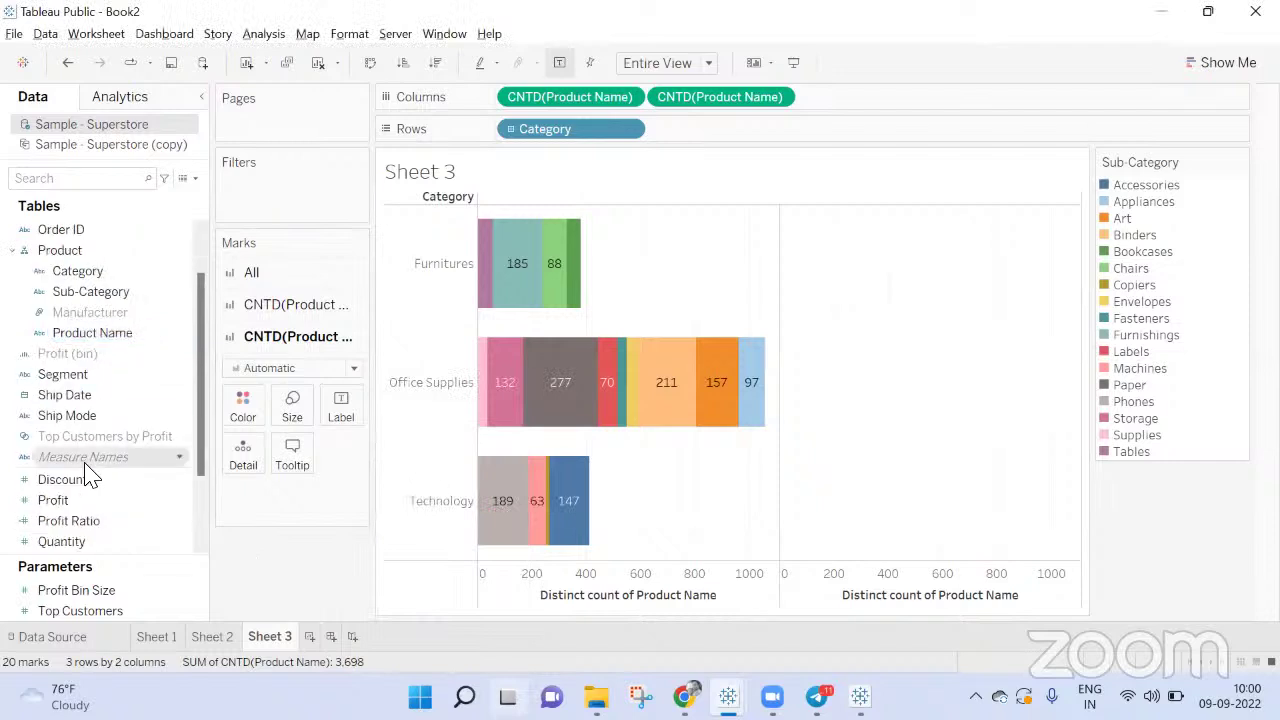
{"action": "scroll", "coordinate": [88, 476], "scroll_direction": "down", "scroll_amount": 1}
{"action": "left_click_drag", "start_coordinate": [53, 438], "coordinate": [341, 410]}
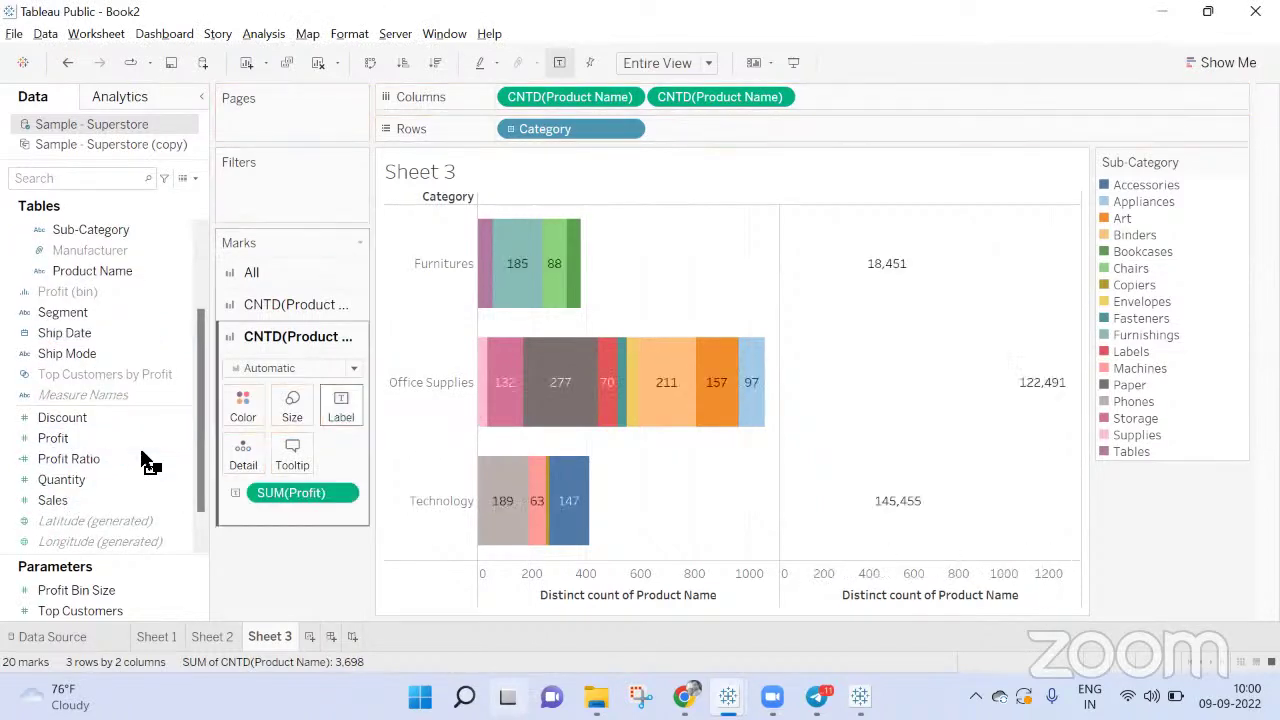
Replace the second set of bars' label text with the placeholder "(dsjfgdgdgfdkjsfhksdjh)" and apply it
{"action": "left_click", "coordinate": [341, 406]}
{"action": "left_click", "coordinate": [270, 547]}
{"action": "left_click", "coordinate": [341, 406]}
{"action": "left_click", "coordinate": [507, 489]}
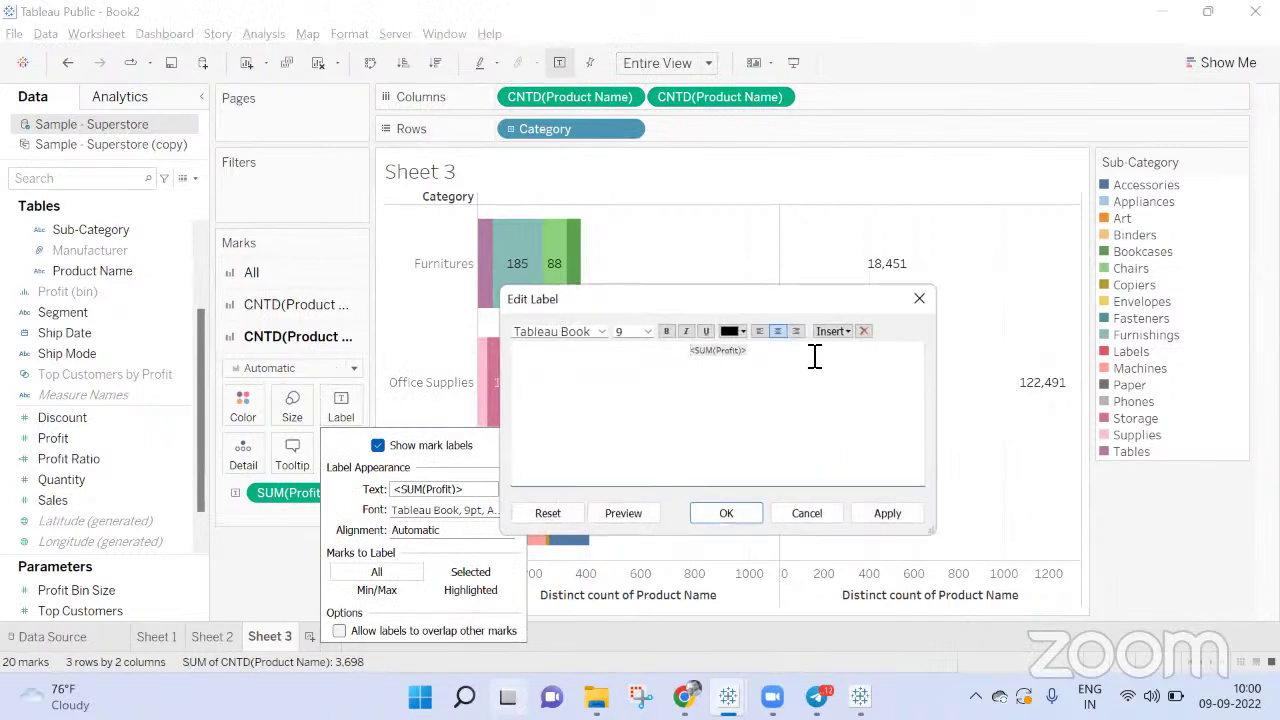
{"action": "triple_click", "coordinate": [514, 350]}
{"action": "key", "text": "BackSpace"}
{"action": "type", "text": "(dsjfgdgdgfdkjsfhksdjh"}
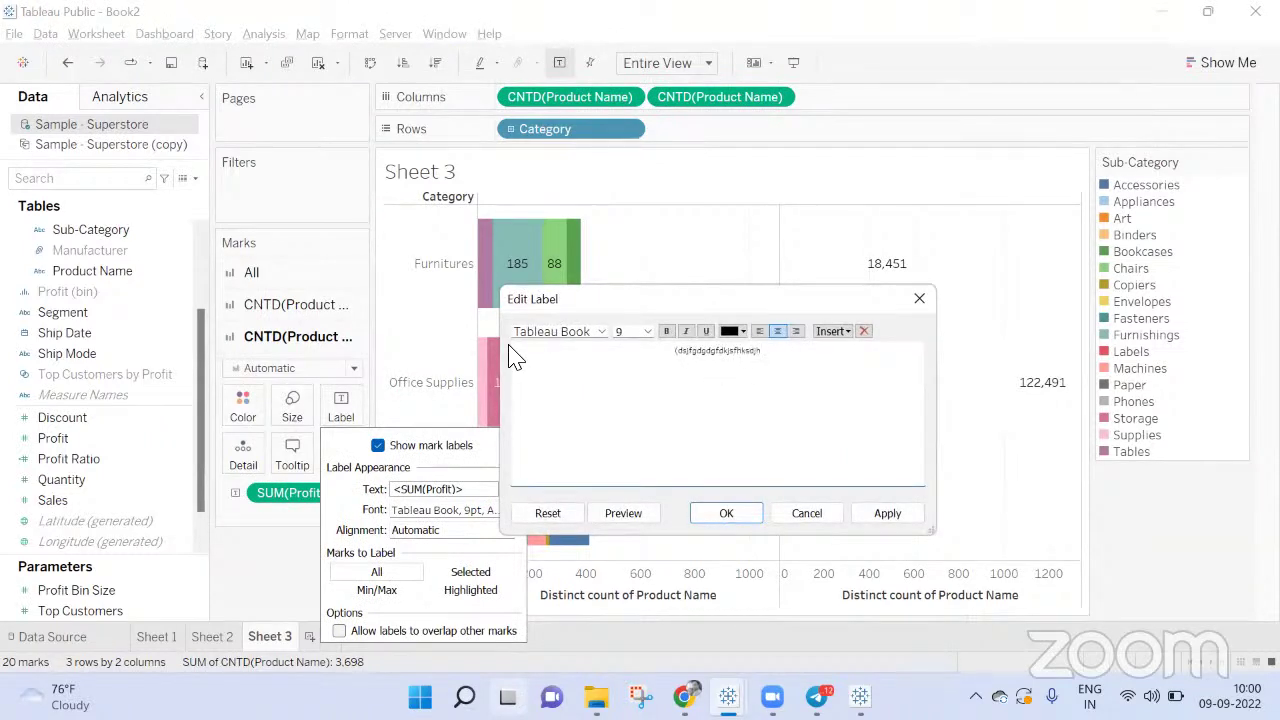
{"action": "type", "text": ")"}
{"action": "left_click", "coordinate": [887, 514]}
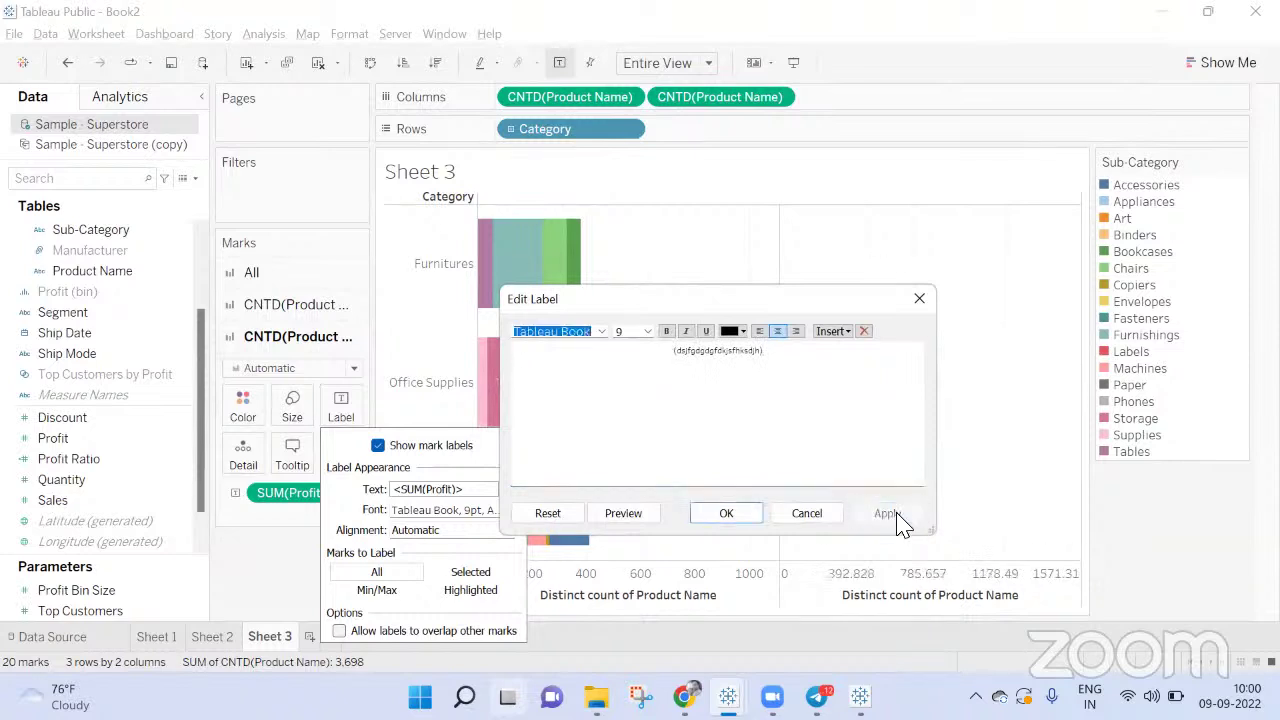
{"action": "left_click", "coordinate": [728, 517]}
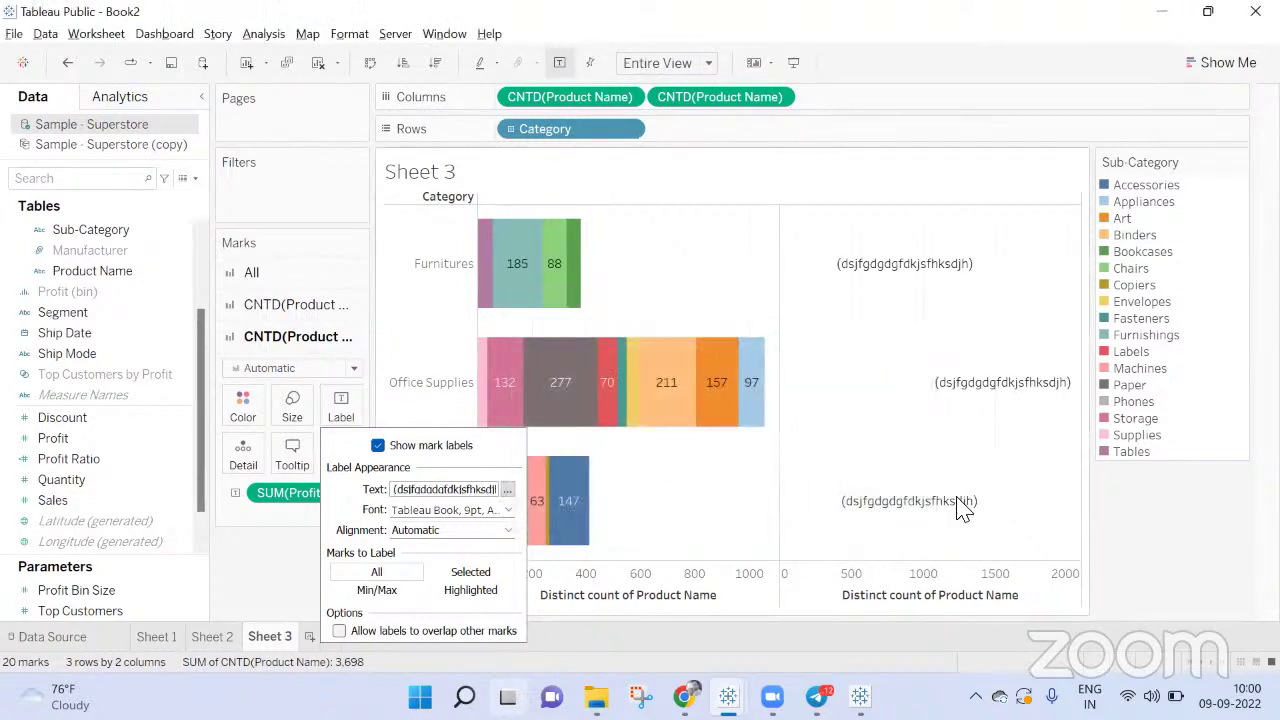
{"action": "left_click", "coordinate": [1203, 514]}
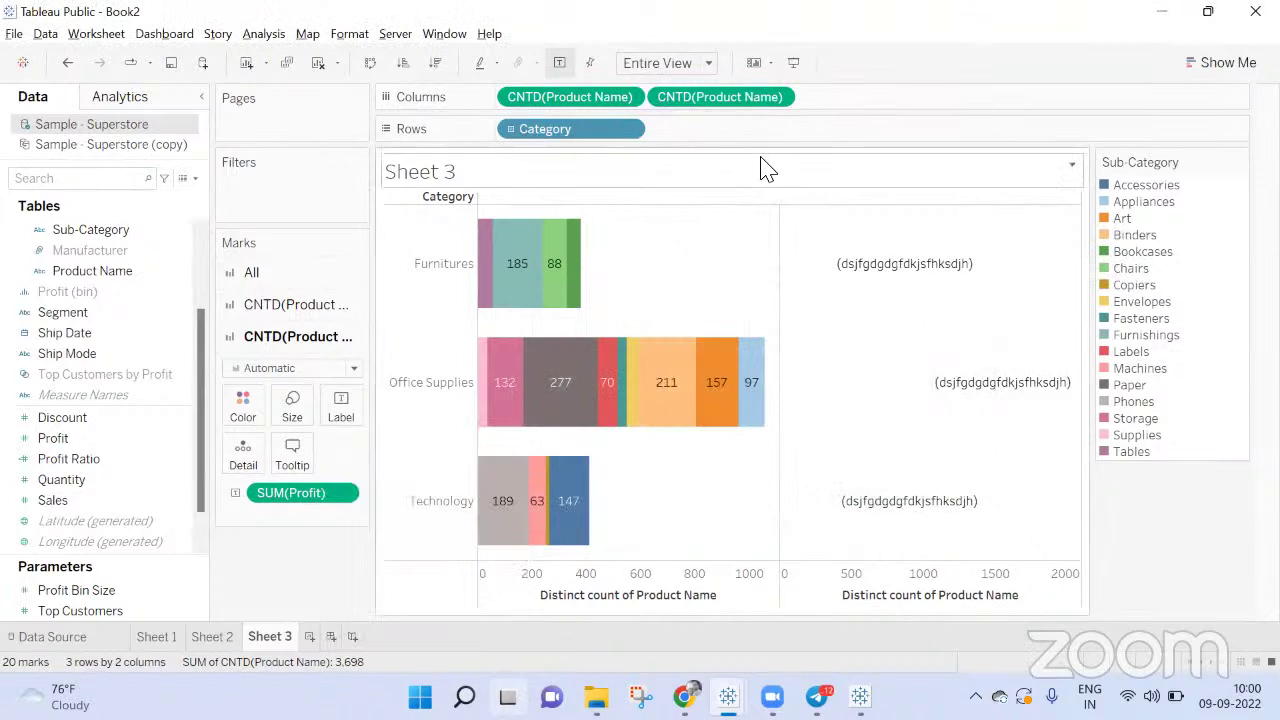
Combine the two distinct counts of Product Name on a dual axis and synchronize the axes
{"action": "left_click", "coordinate": [778, 99]}
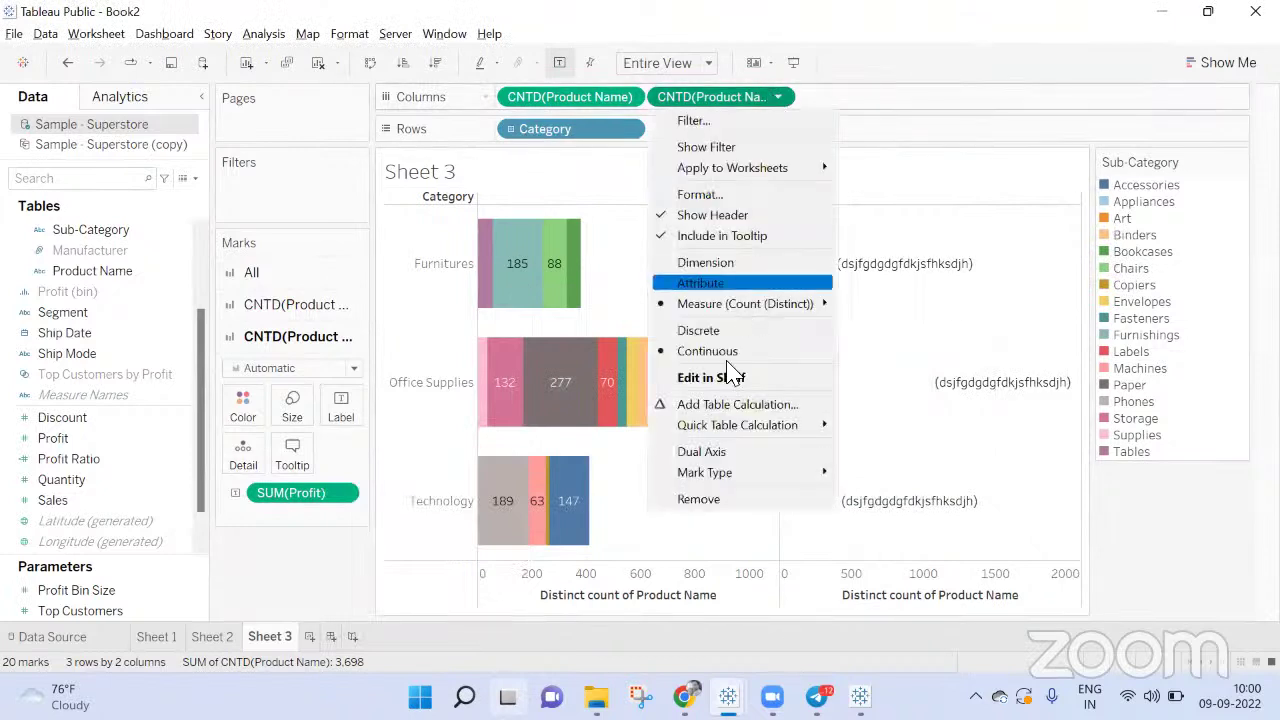
{"action": "left_click", "coordinate": [718, 452]}
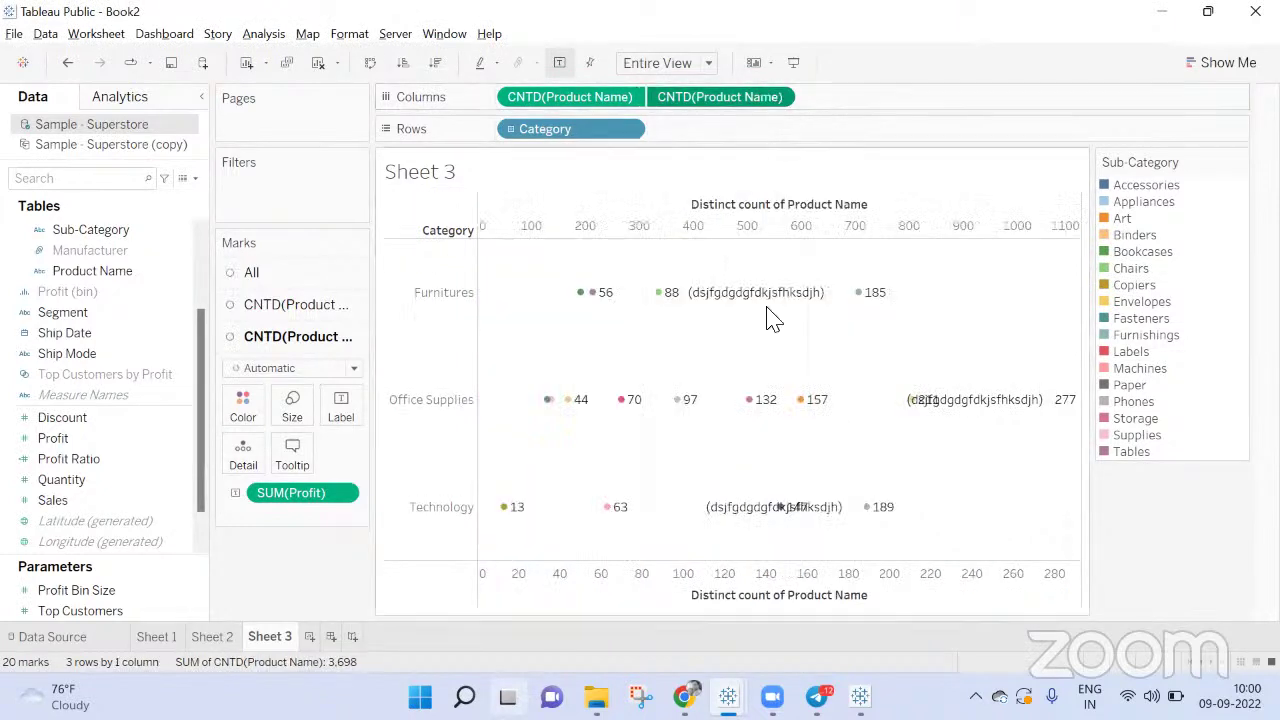
{"action": "right_click", "coordinate": [800, 236]}
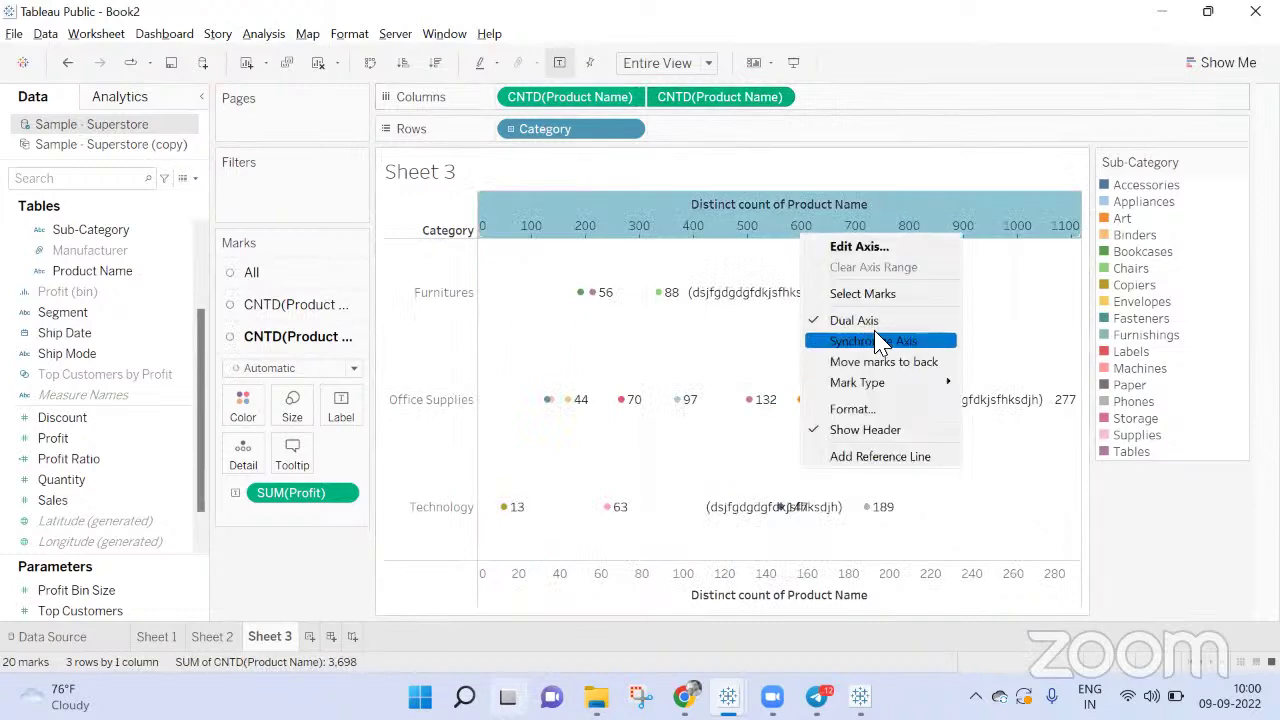
{"action": "left_click", "coordinate": [877, 341]}
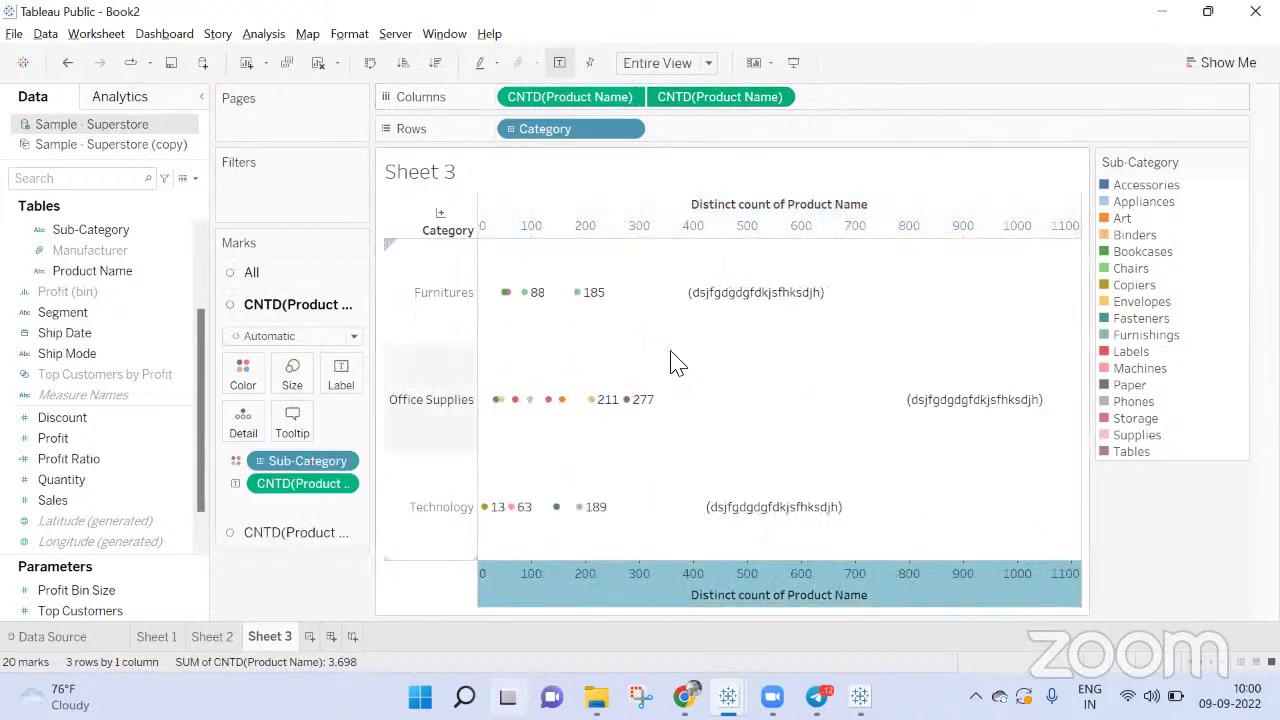
Set the mark type of both distinct count axes to Bar, starting with the placeholder-labelled one
{"action": "left_click", "coordinate": [292, 536]}
{"action": "left_click", "coordinate": [285, 368]}
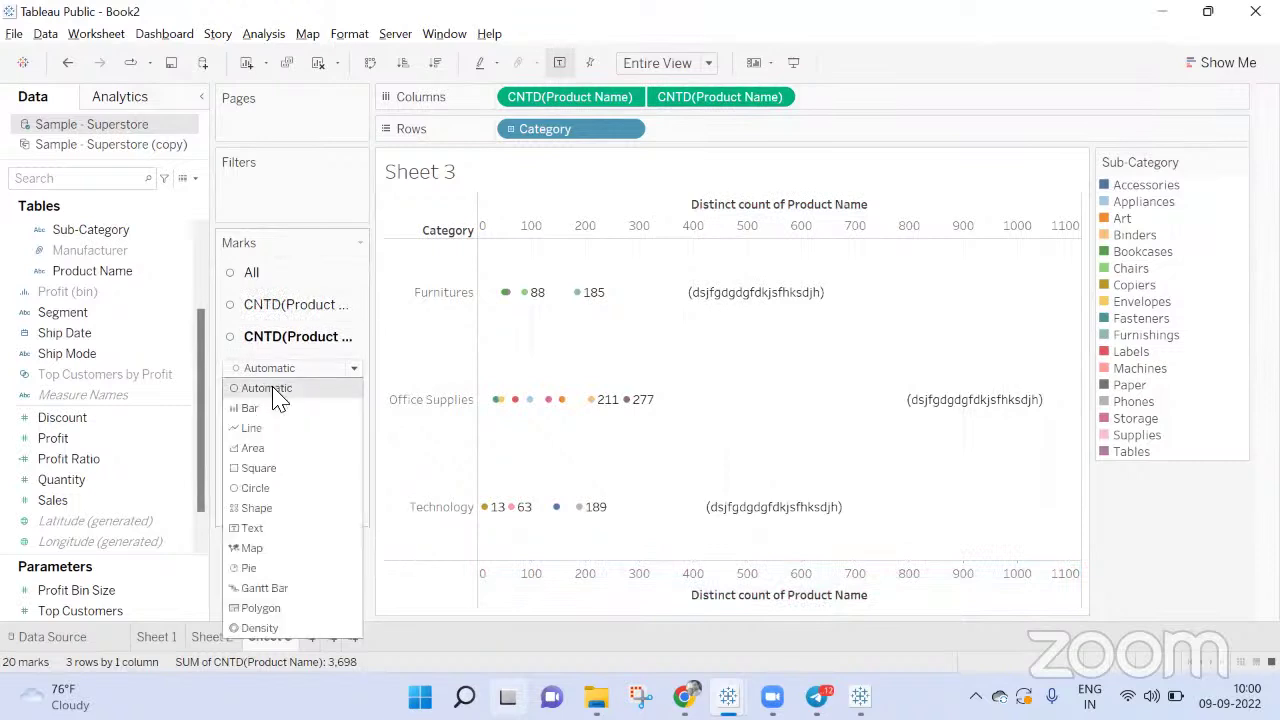
{"action": "left_click", "coordinate": [274, 408]}
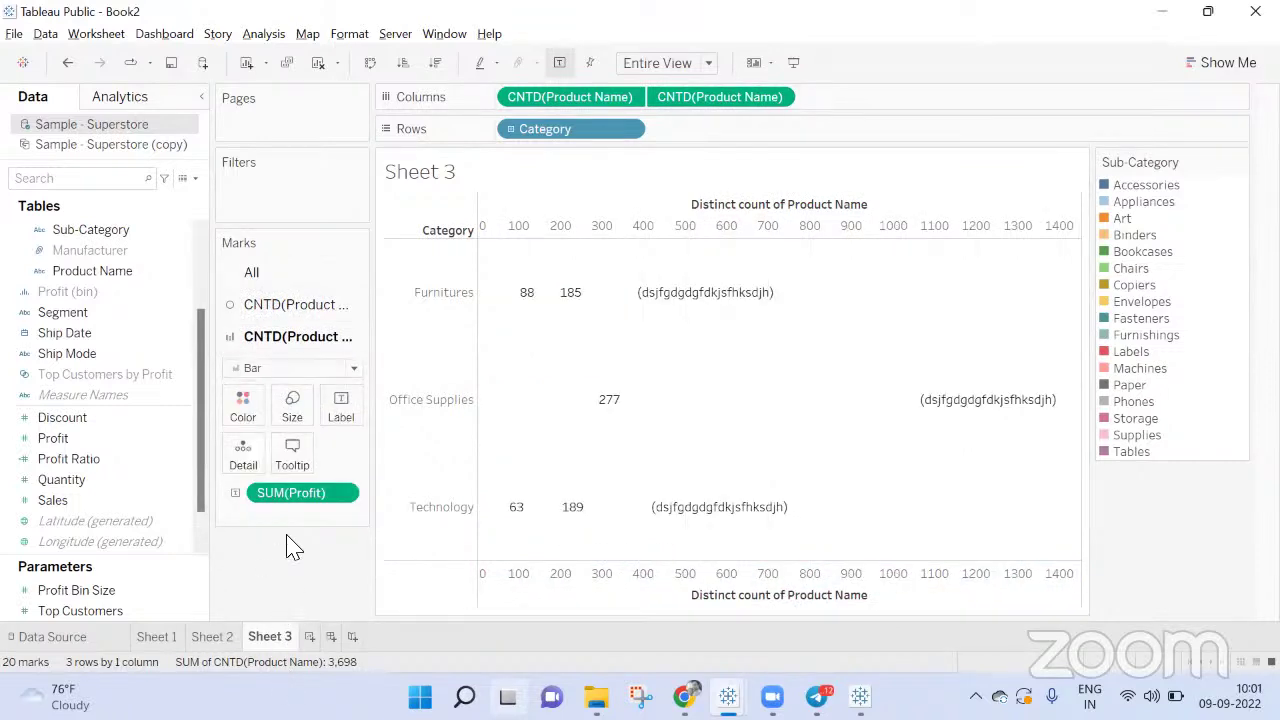
{"action": "left_click", "coordinate": [290, 305]}
{"action": "left_click", "coordinate": [276, 336]}
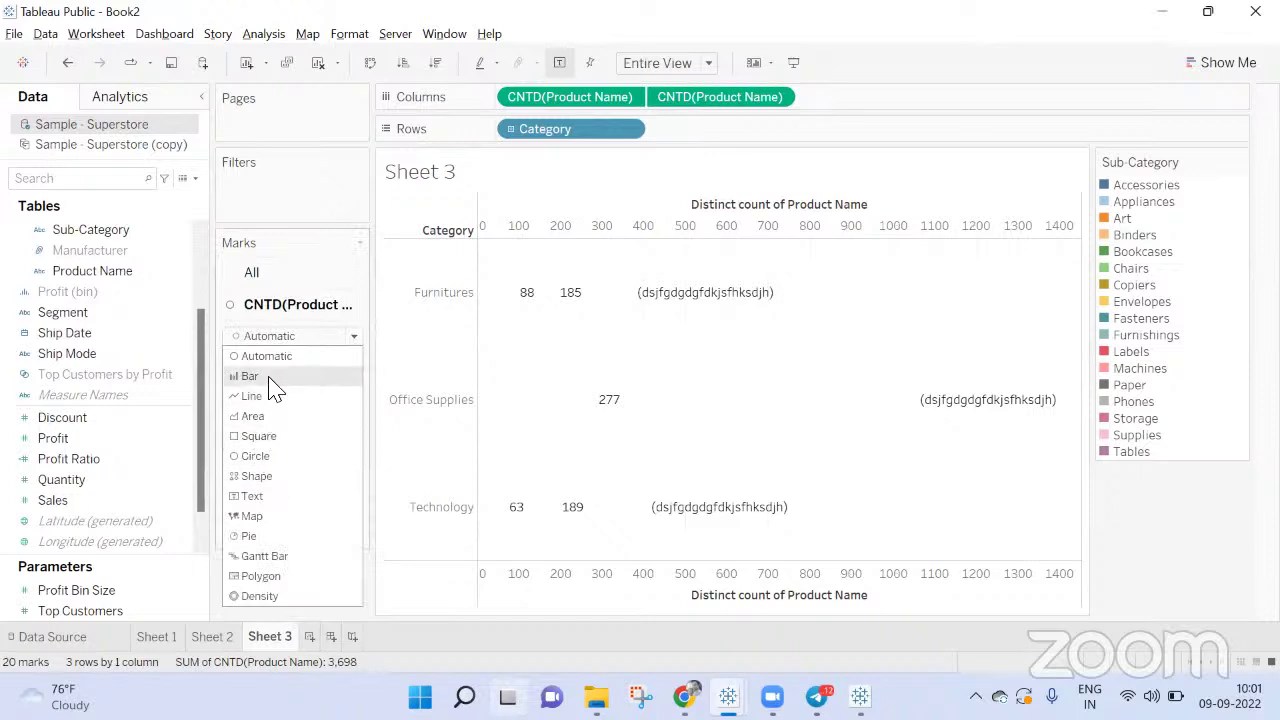
{"action": "left_click", "coordinate": [274, 378]}
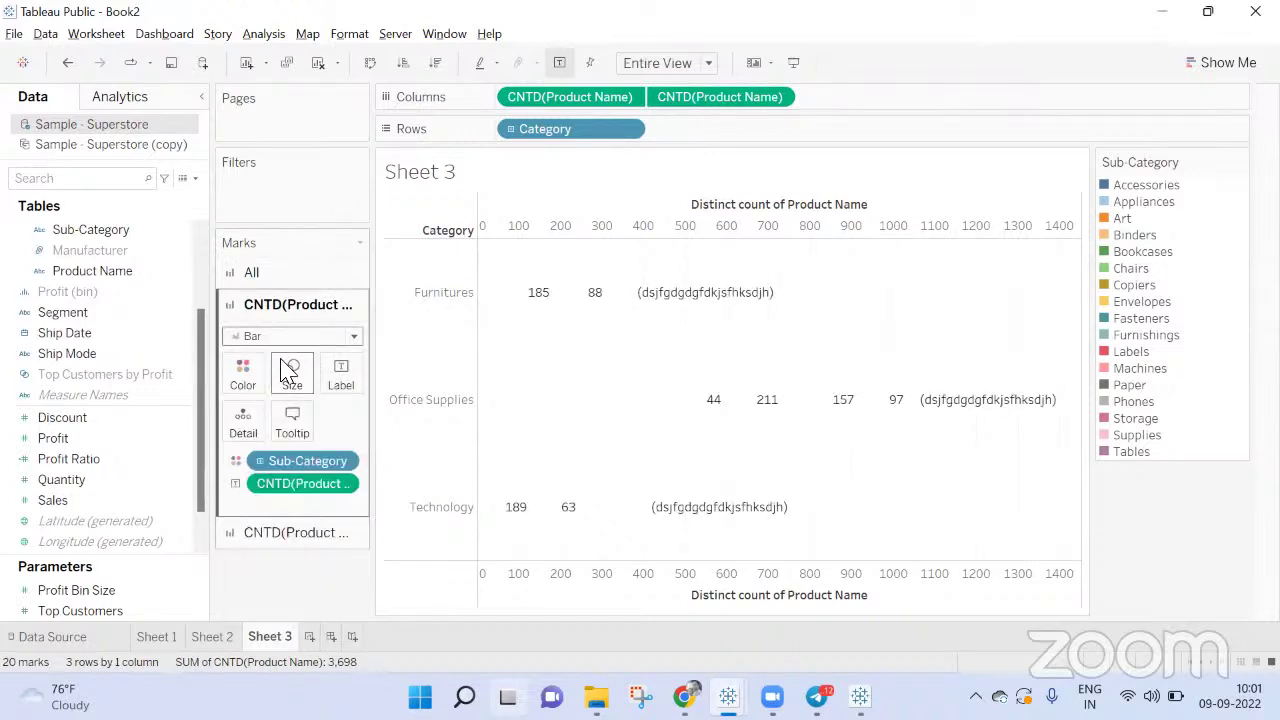
Reorder the two distinct counts on Columns so the Sub-Category colored bars are drawn in front of the white ones
{"action": "left_click", "coordinate": [258, 374]}
{"action": "left_click", "coordinate": [268, 593]}
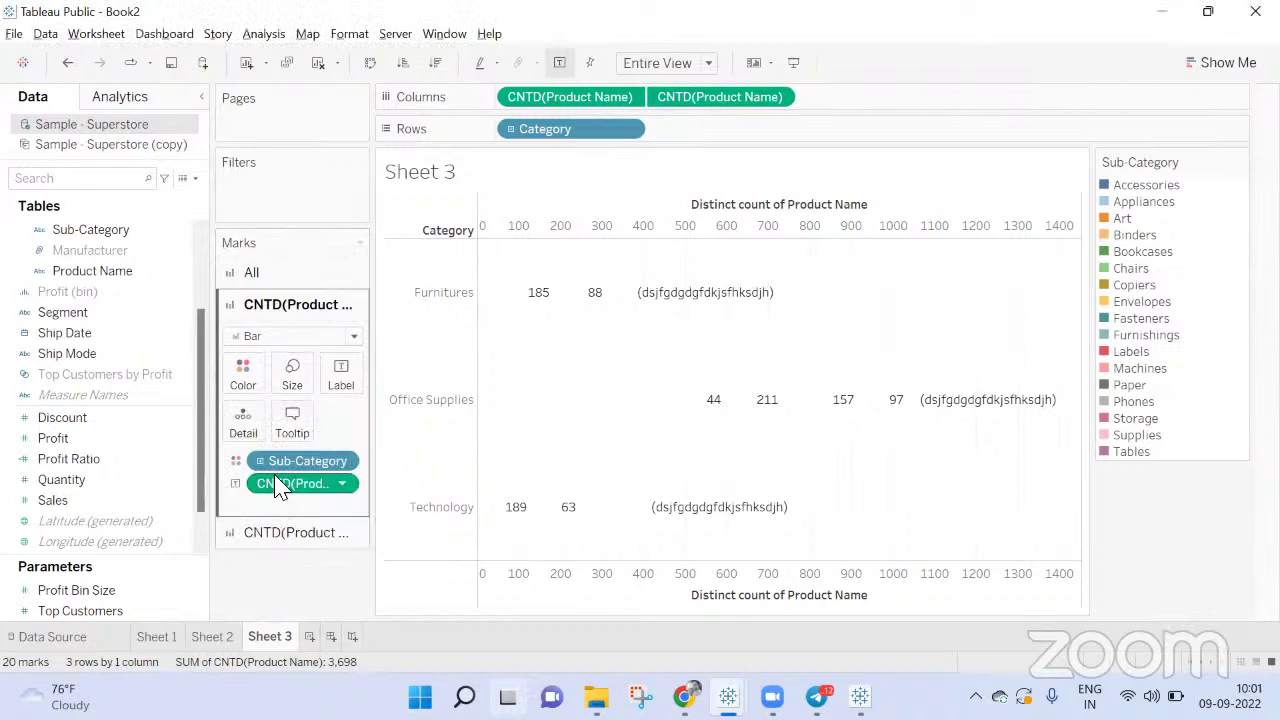
{"action": "left_click_drag", "start_coordinate": [575, 107], "coordinate": [871, 106]}
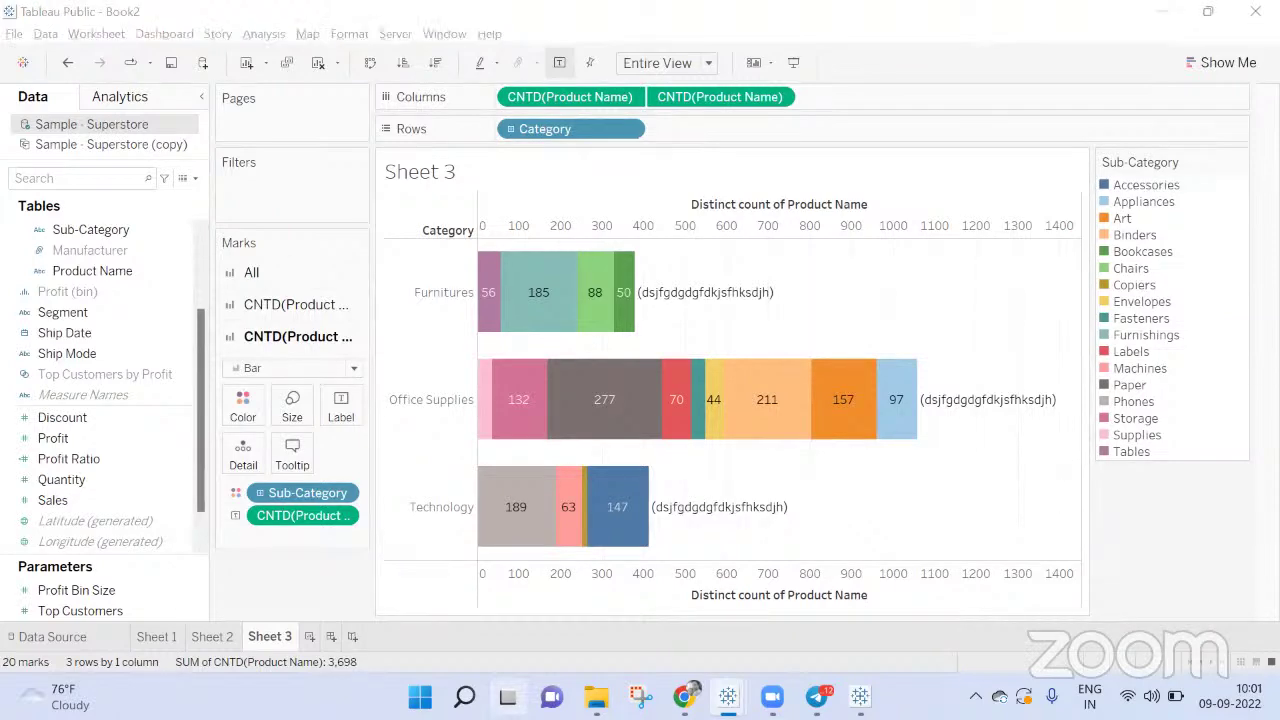
Switch to Telegram and examine the participant's earlier photo of the requested view with value and percentage columns
{"action": "left_click", "coordinate": [816, 697]}
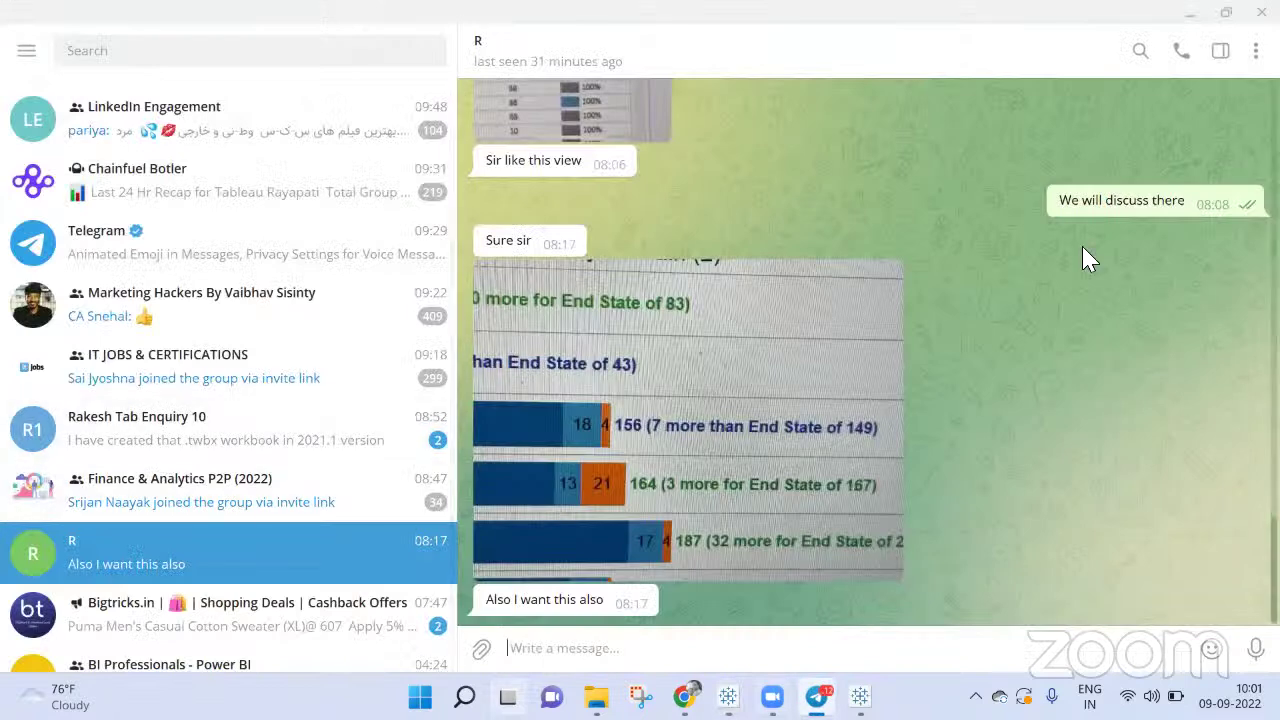
{"action": "scroll", "coordinate": [960, 366], "scroll_direction": "up", "scroll_amount": 5}
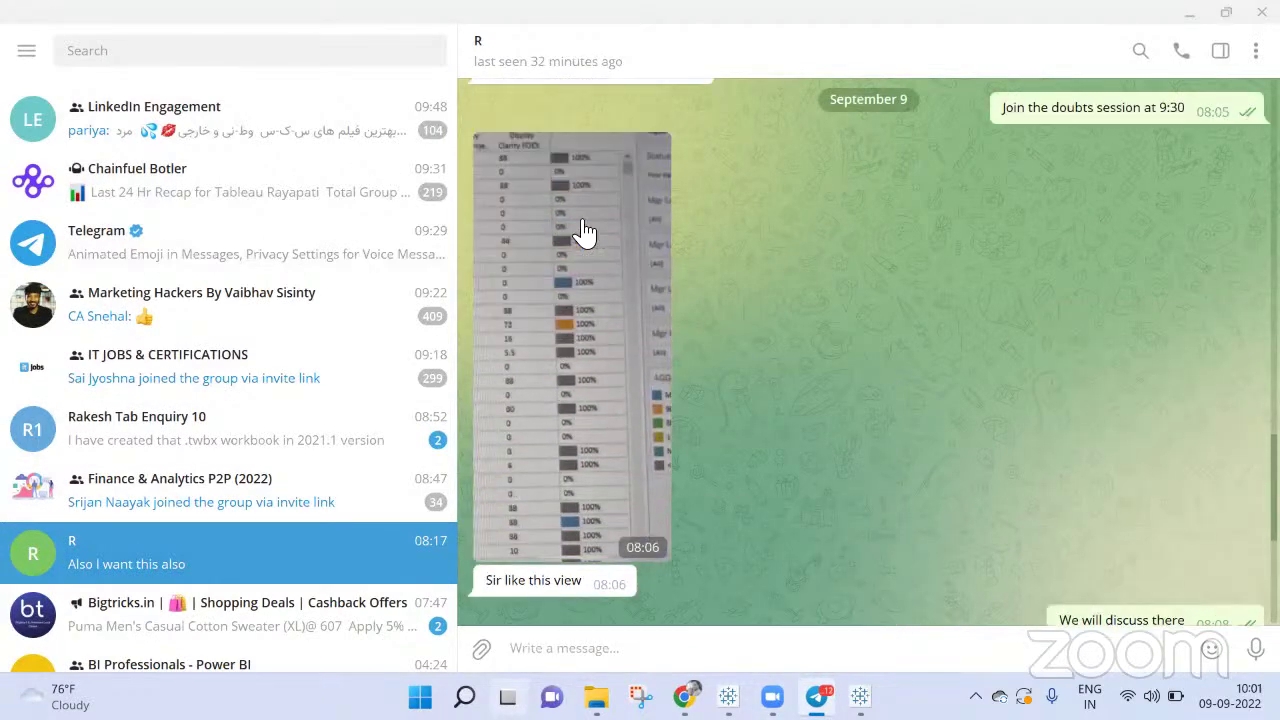
{"action": "double_click", "coordinate": [588, 200]}
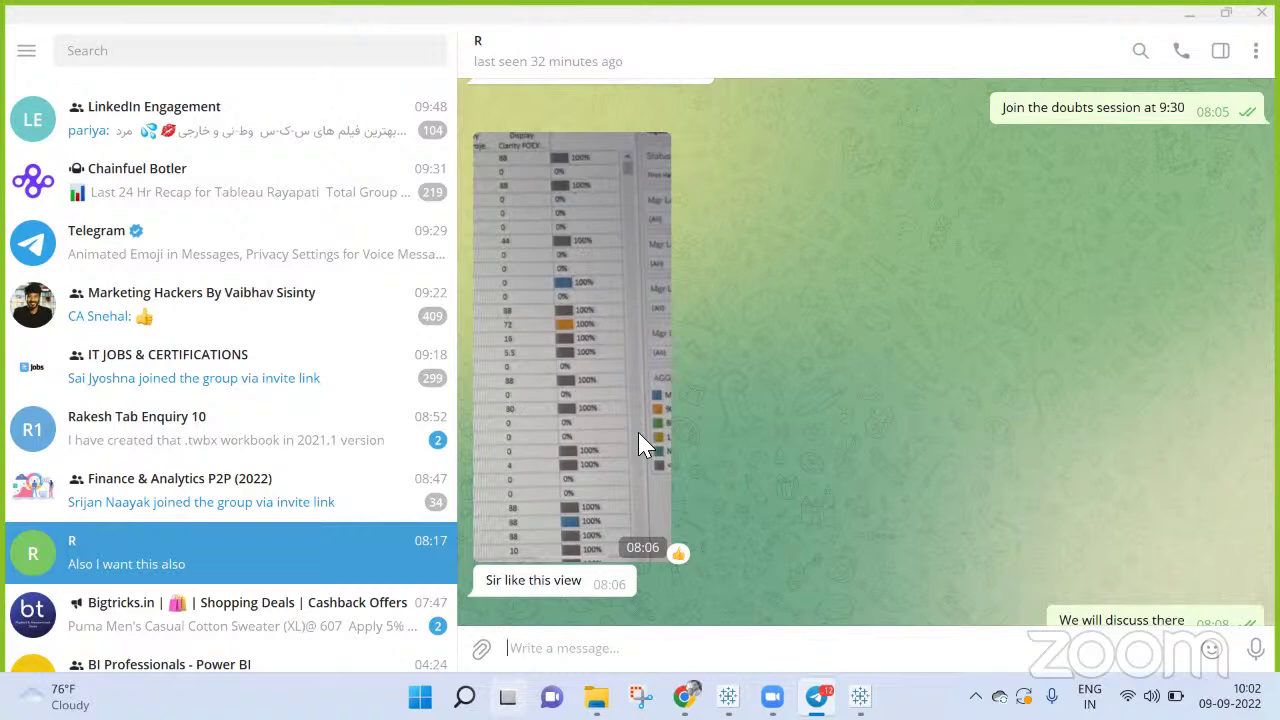
Return to Tableau's Book2 and, on a new worksheet, show Sales on Columns by Sub-Category on Rows
{"action": "mouse_move", "coordinate": [727, 696]}
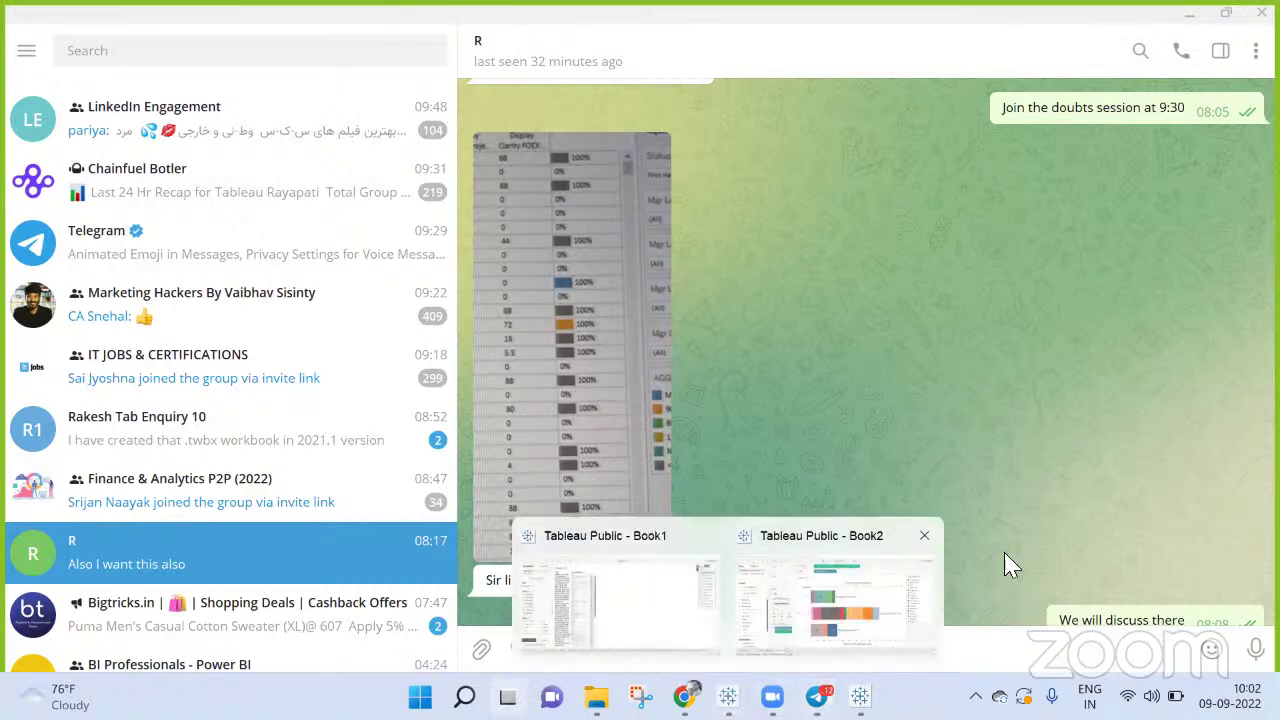
{"action": "left_click", "coordinate": [837, 600]}
{"action": "left_click", "coordinate": [314, 636]}
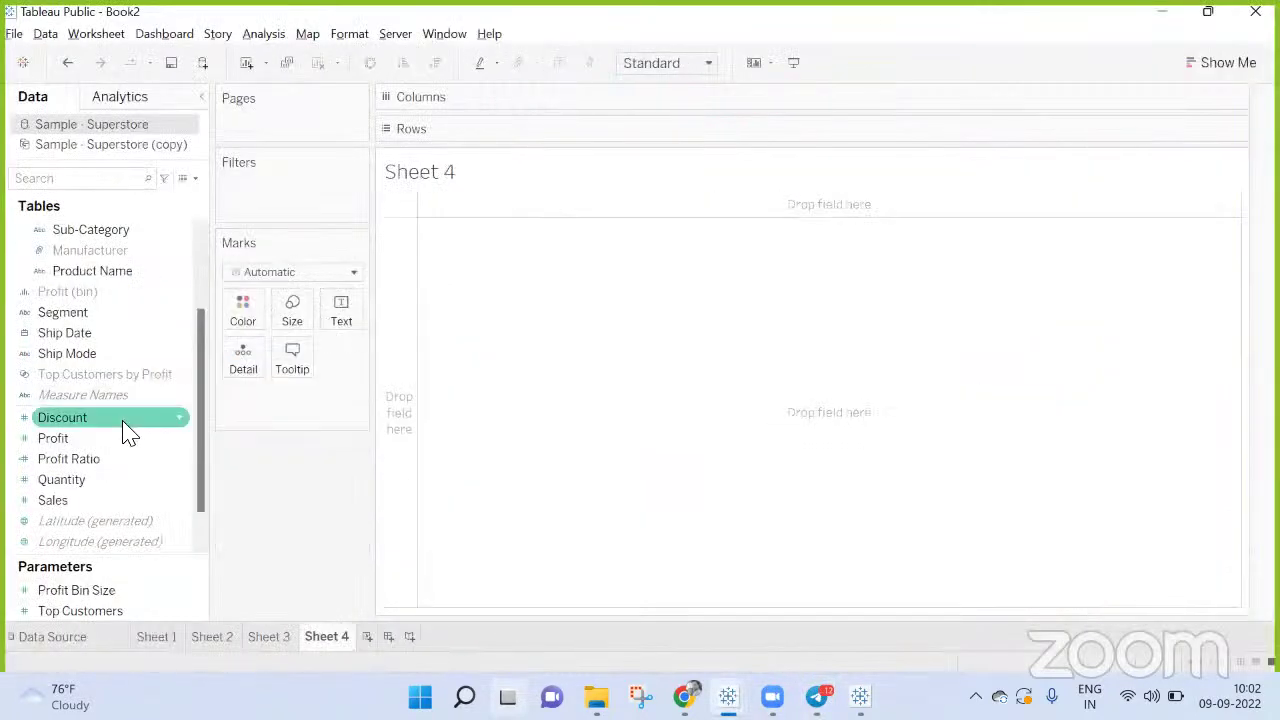
{"action": "scroll", "coordinate": [110, 400], "scroll_direction": "up", "scroll_amount": 2}
{"action": "left_click_drag", "start_coordinate": [77, 333], "coordinate": [617, 138]}
{"action": "scroll", "coordinate": [77, 420], "scroll_direction": "down", "scroll_amount": 3}
{"action": "left_click", "coordinate": [77, 418]}
{"action": "left_click_drag", "start_coordinate": [77, 458], "coordinate": [765, 97]}
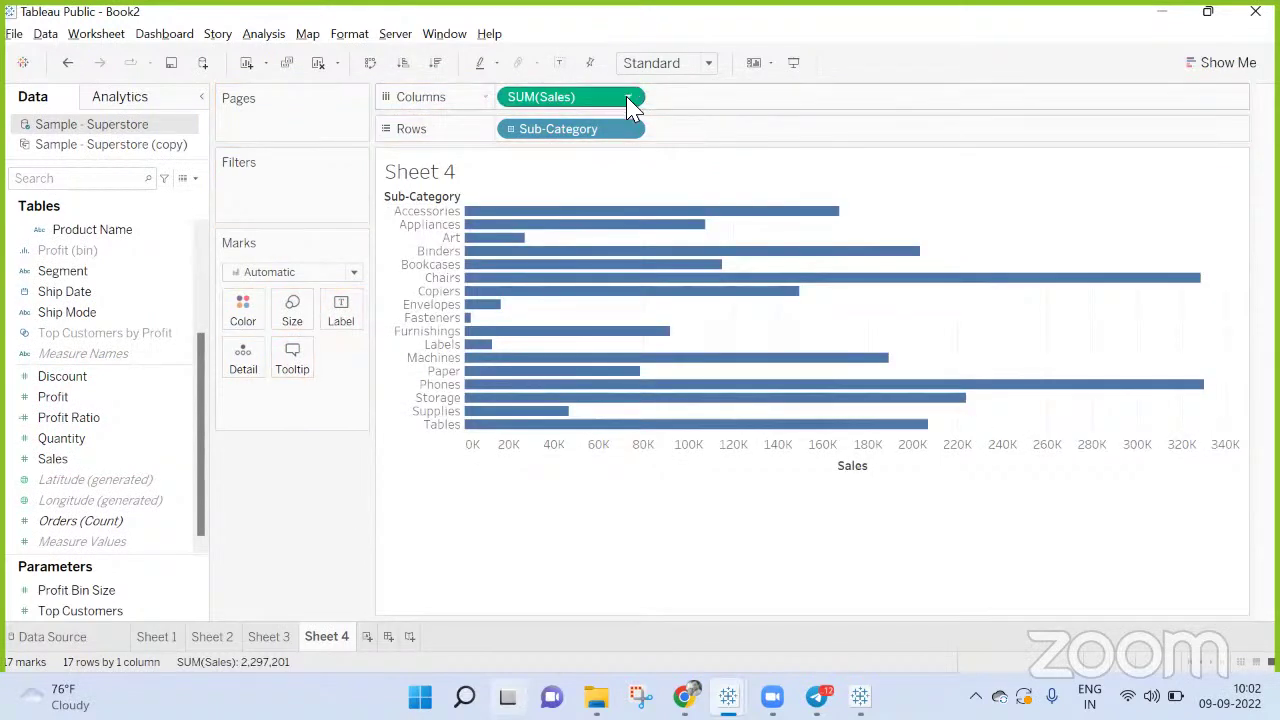
Convert the sum of Sales to discrete and move it to Rows after Sub-Category
{"action": "left_click", "coordinate": [628, 96]}
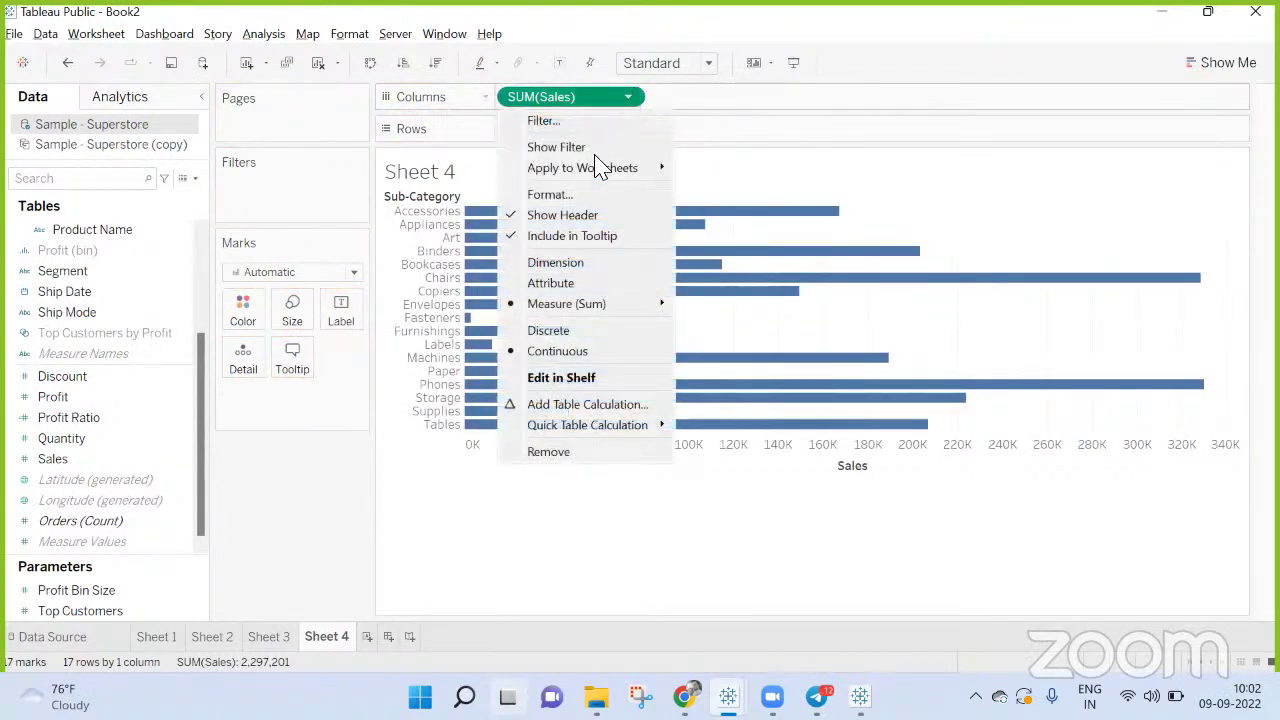
{"action": "left_click", "coordinate": [560, 331]}
{"action": "left_click_drag", "start_coordinate": [575, 97], "coordinate": [694, 134]}
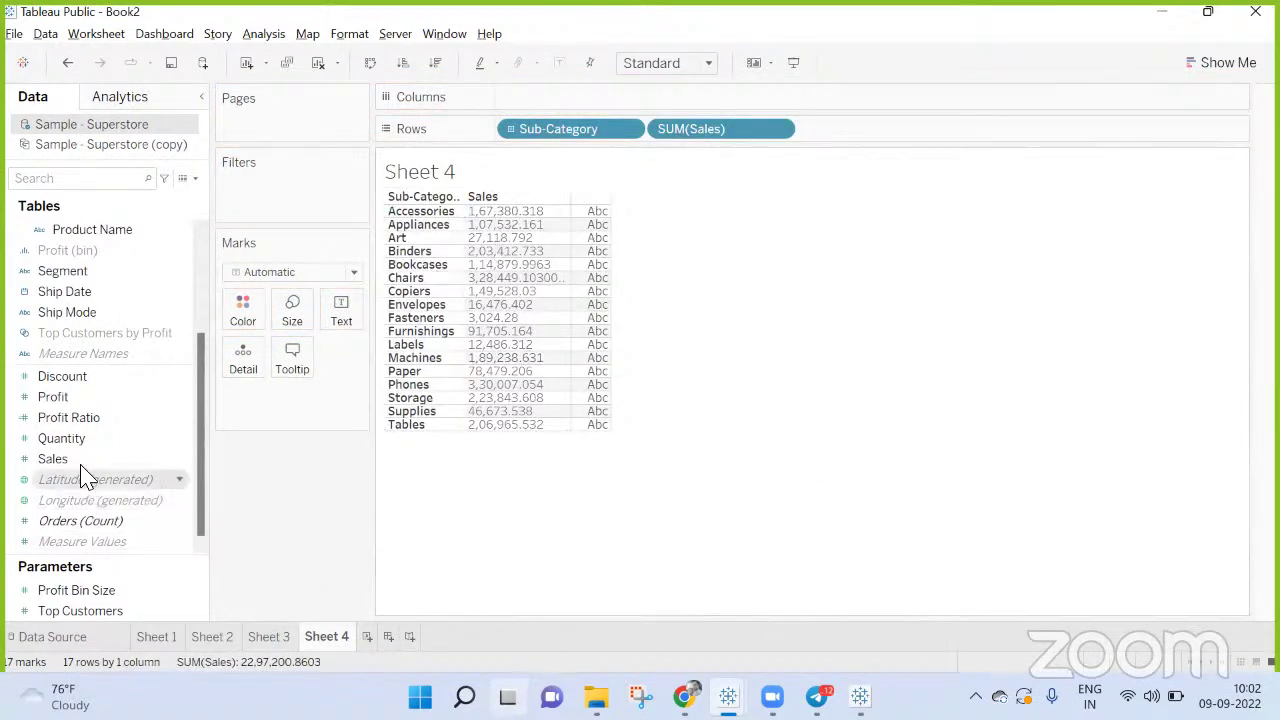
Add Sales as the table's text and apply the Percent of Total quick table calculation to it
{"action": "left_click_drag", "start_coordinate": [55, 459], "coordinate": [343, 320]}
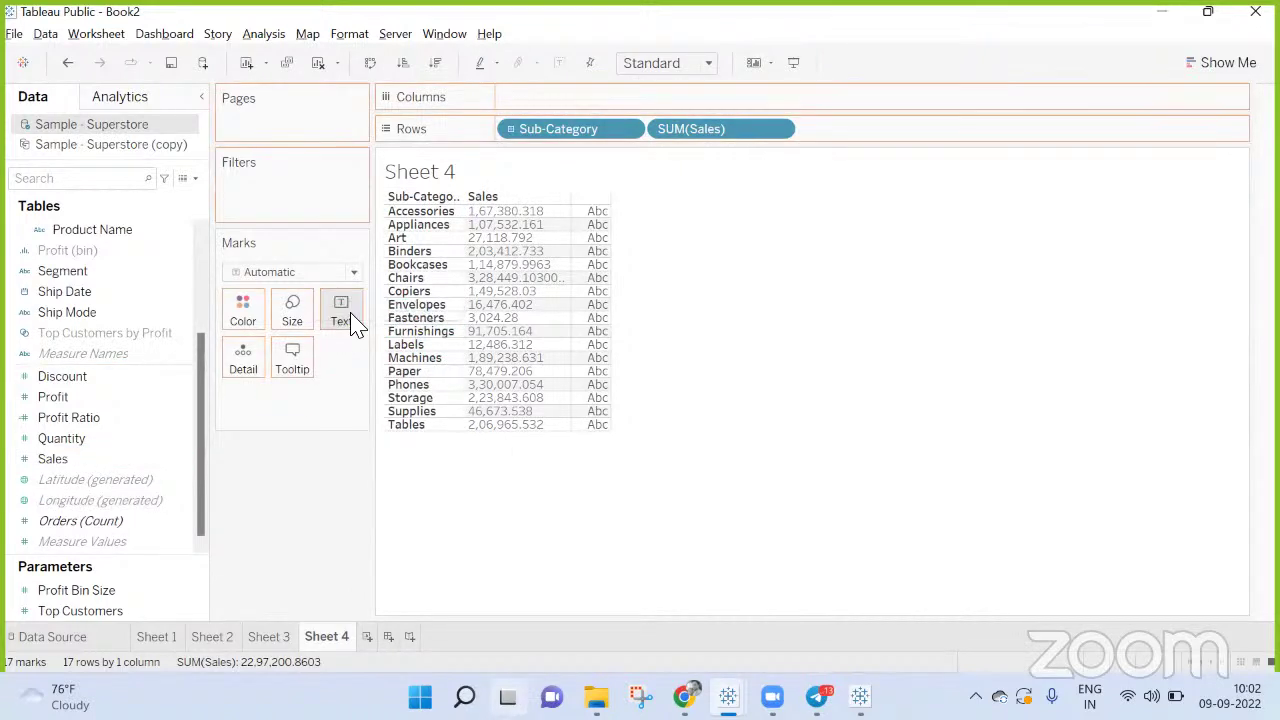
{"action": "left_click", "coordinate": [350, 398]}
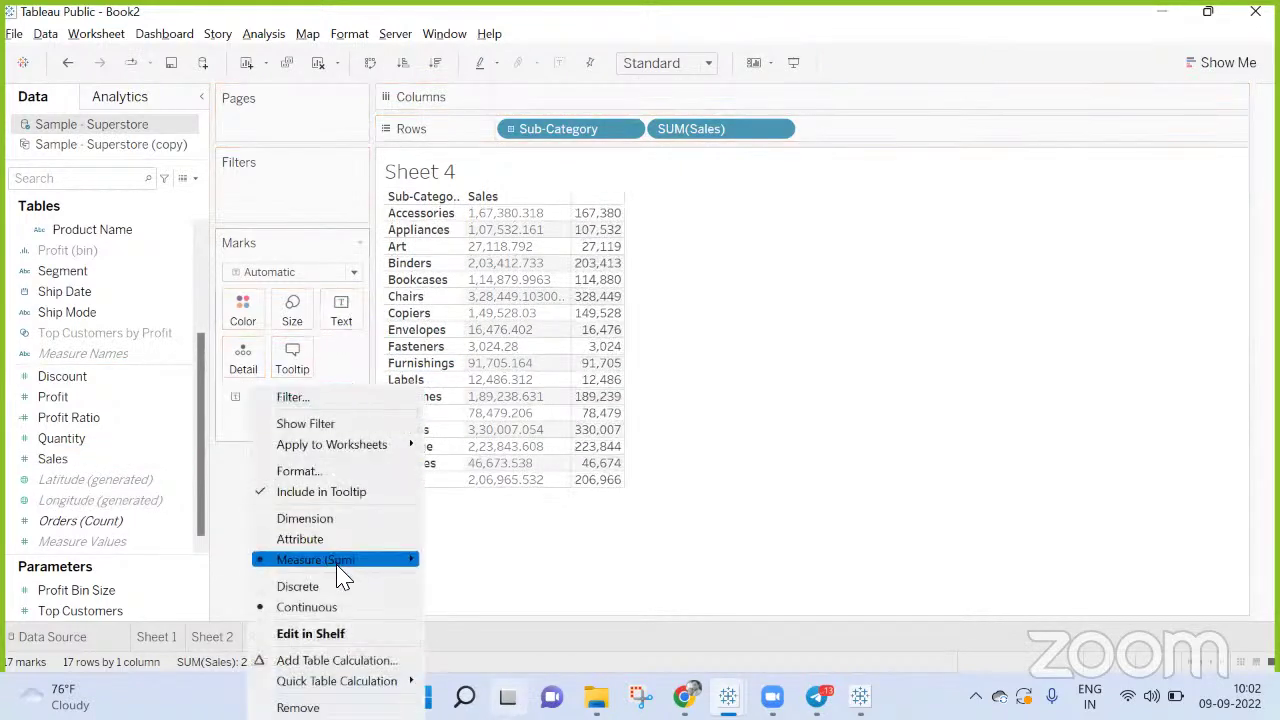
{"action": "mouse_move", "coordinate": [390, 681]}
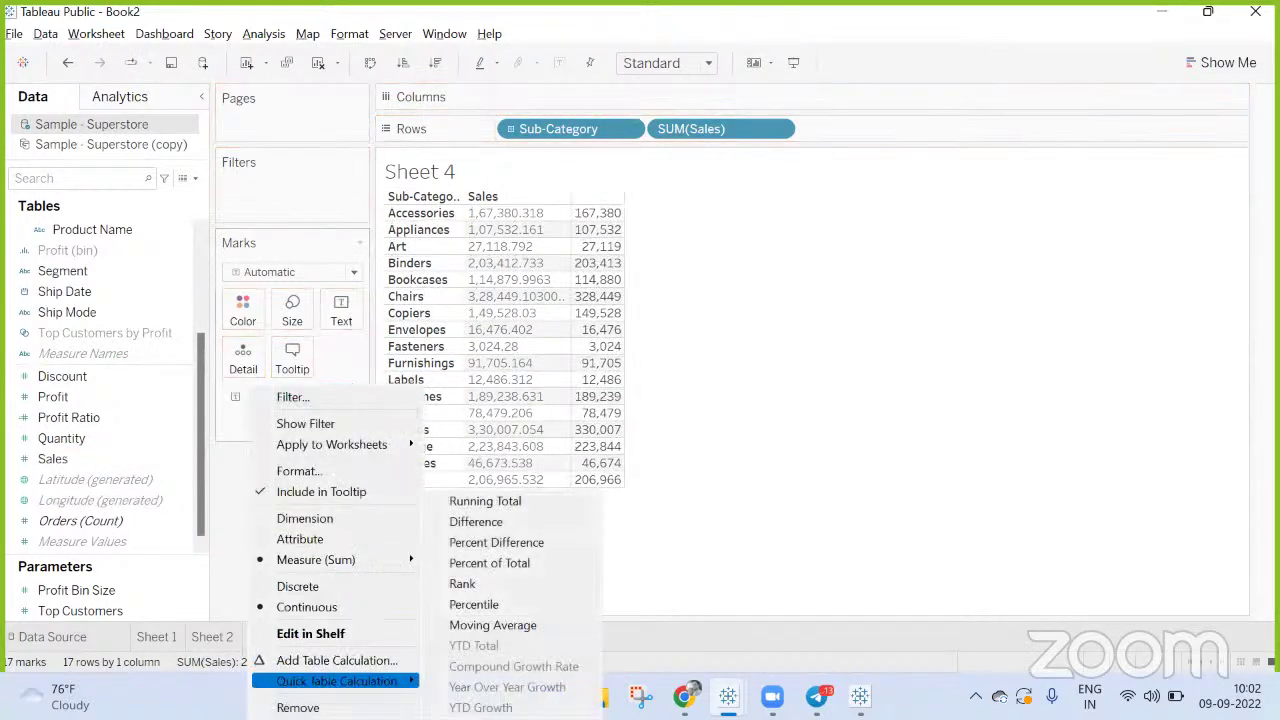
{"action": "left_click", "coordinate": [523, 563]}
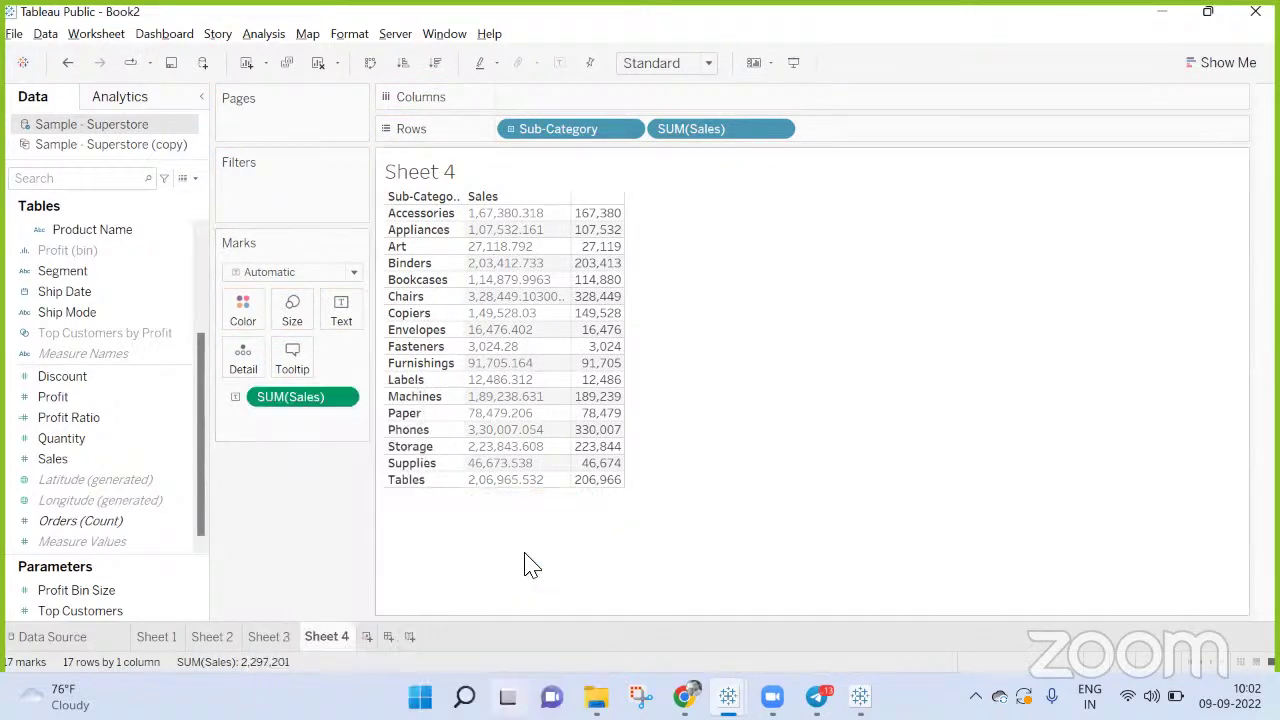
Edit the Sales percent of total to compute using Specific Dimensions with Sub-Category excluded
{"action": "right_click", "coordinate": [306, 397]}
{"action": "left_click", "coordinate": [365, 313]}
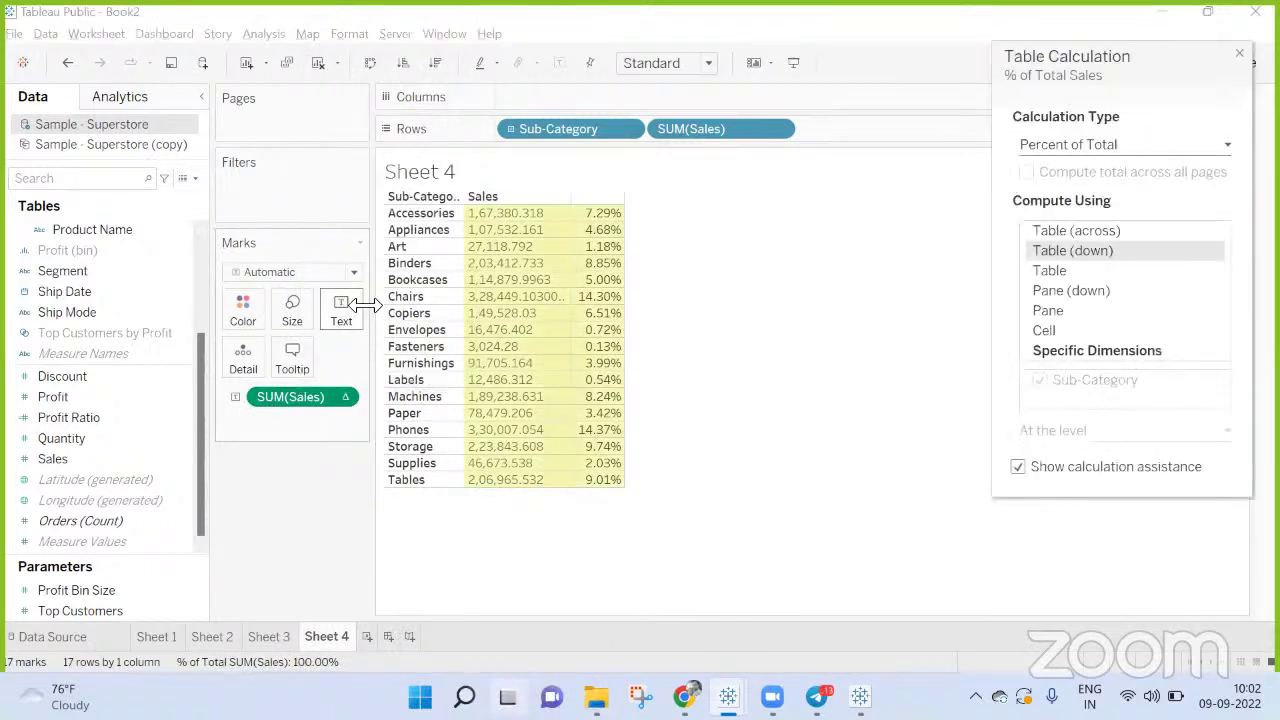
{"action": "left_click", "coordinate": [1055, 352]}
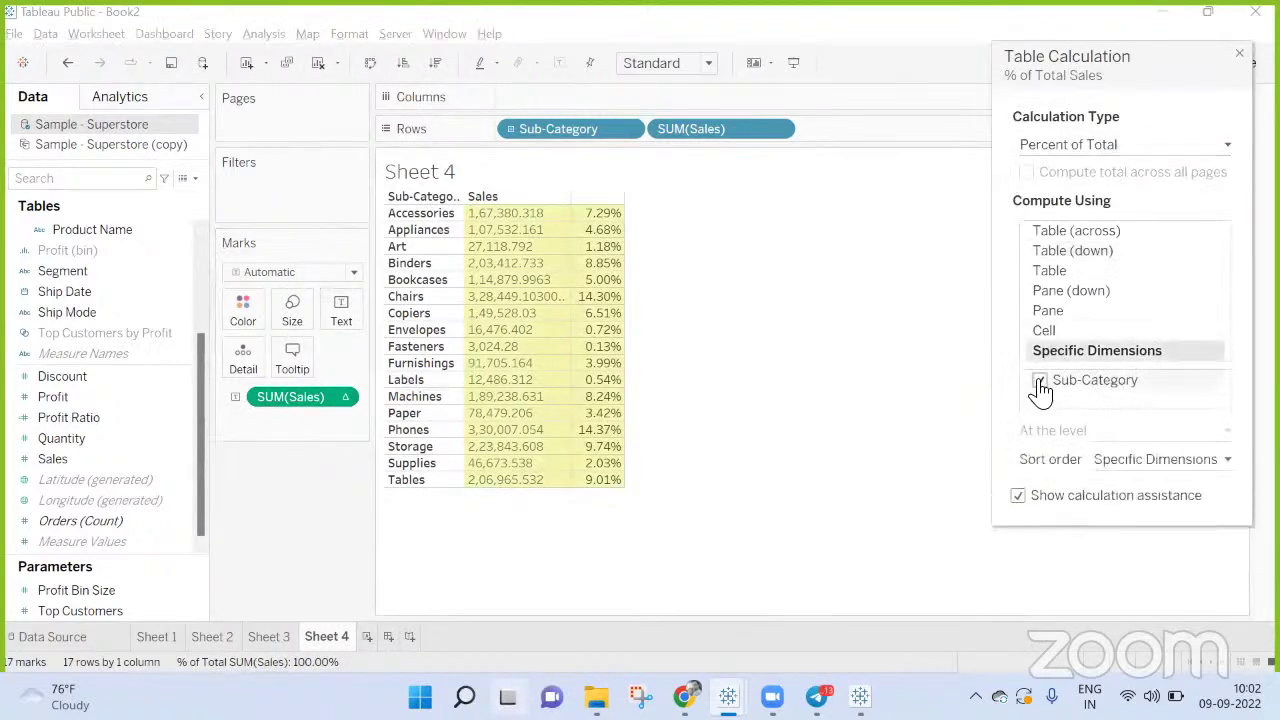
{"action": "left_click", "coordinate": [1040, 381]}
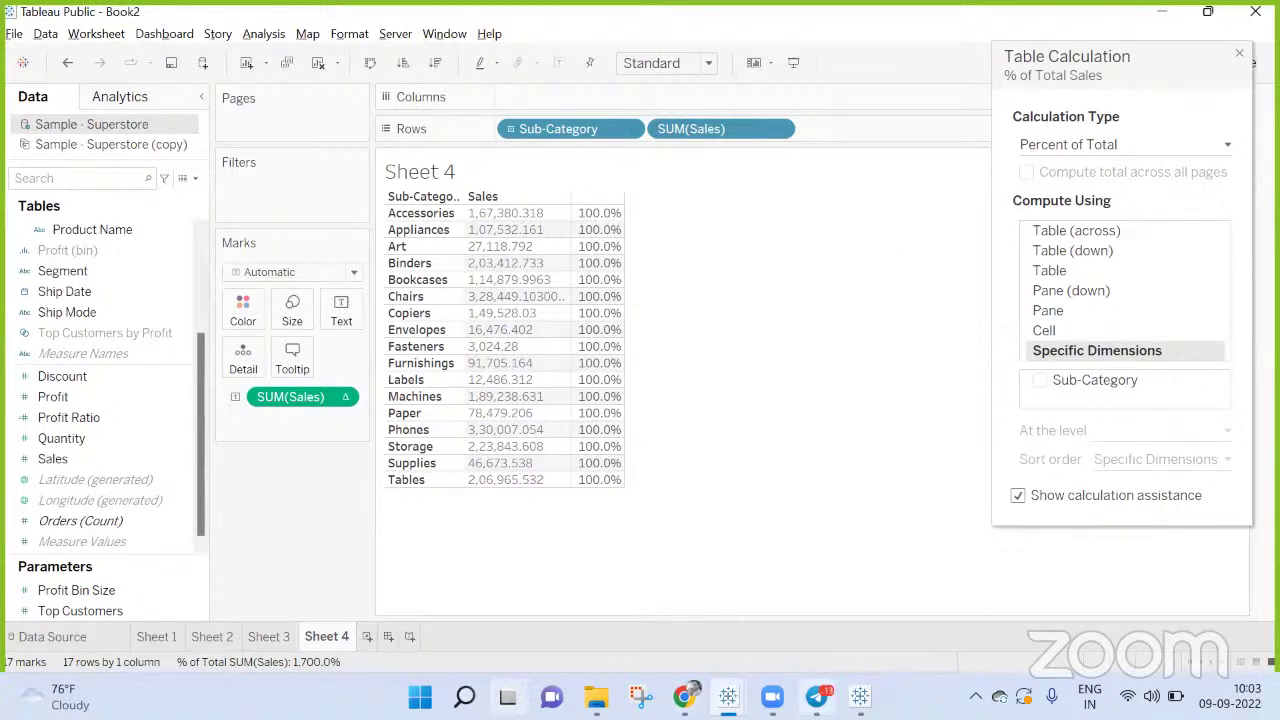
Check the requested view in Telegram again and switch to the Google Meet call in Chrome
{"action": "left_click", "coordinate": [816, 697]}
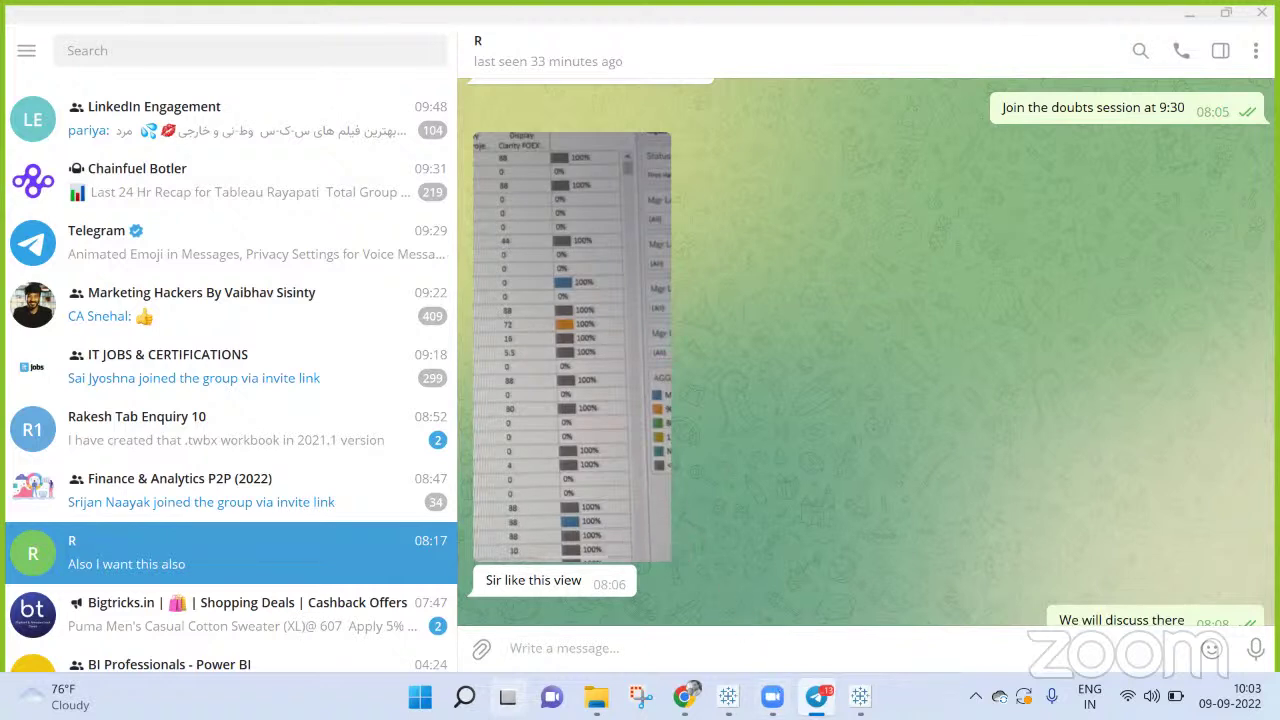
{"action": "mouse_move", "coordinate": [684, 697]}
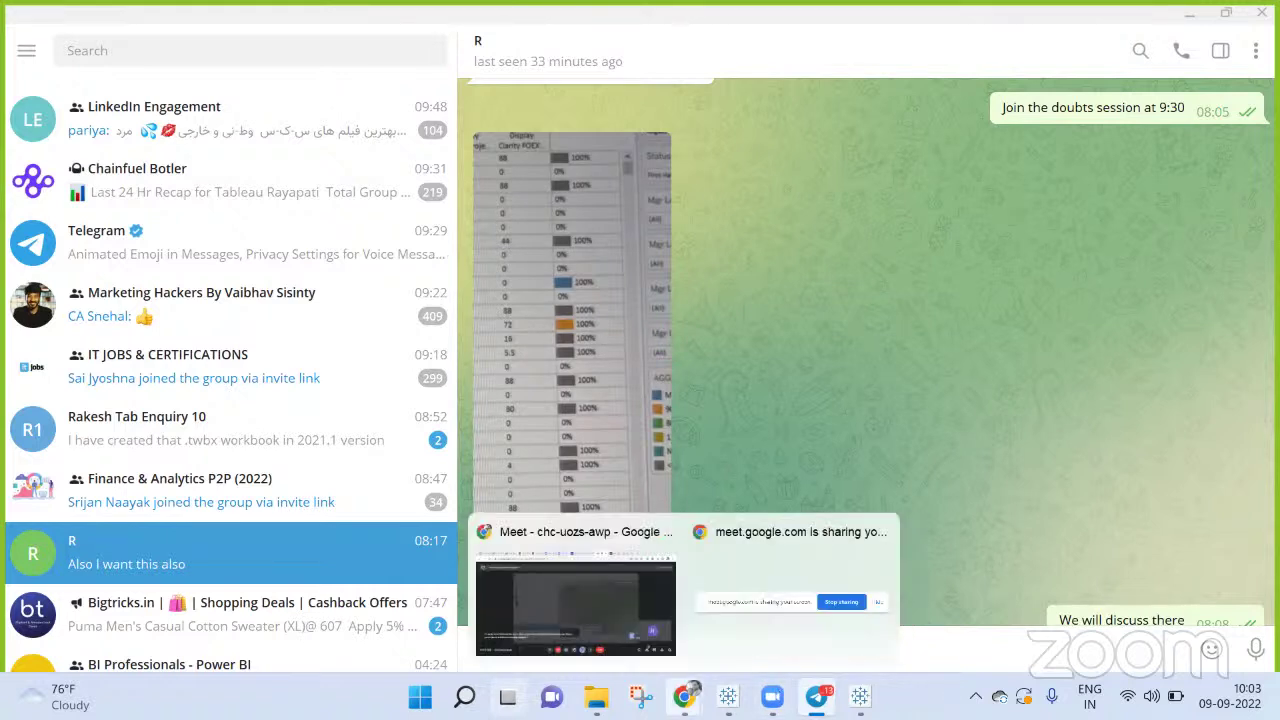
{"action": "left_click", "coordinate": [600, 605]}
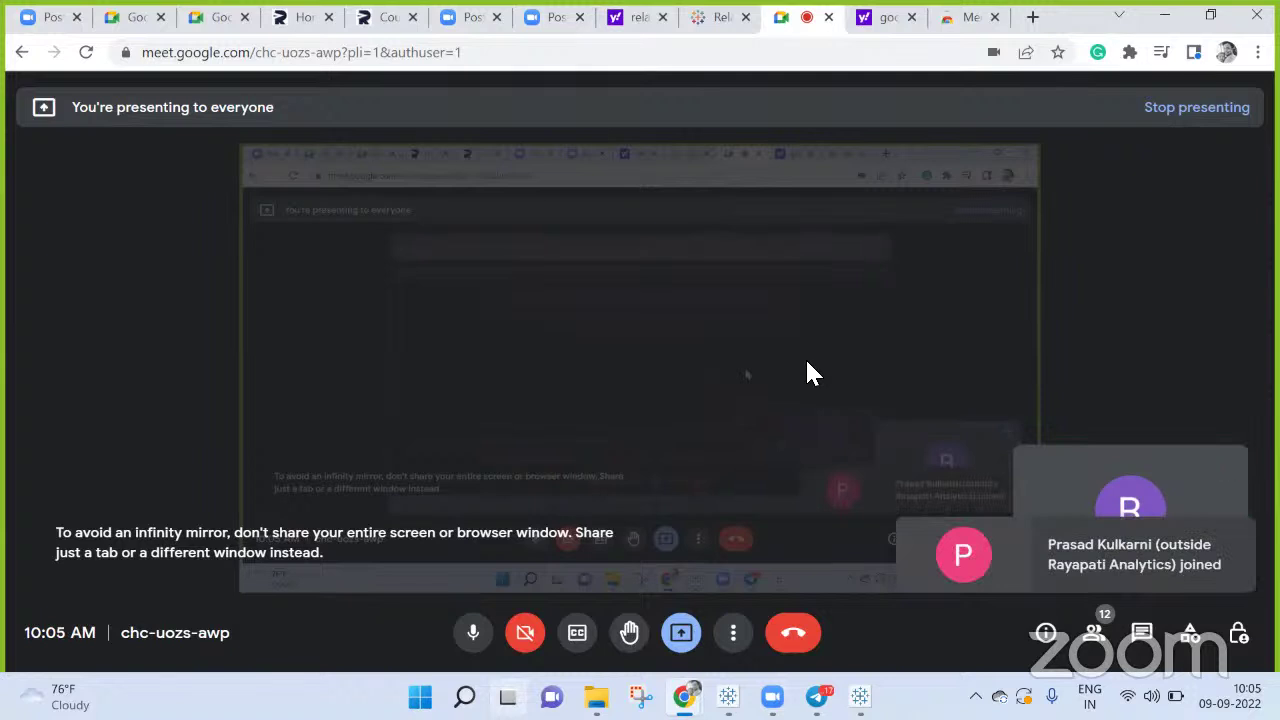
Lower the computer's audio volume during the Google Meet call
{"action": "key", "text": "XF86AudioLowerVolume"}
{"action": "key", "text": "XF86AudioLowerVolume"}
{"action": "key", "text": "XF86AudioLowerVolume"}
{"action": "key", "text": "XF86AudioLowerVolume"}
{"action": "key", "text": "XF86AudioLowerVolume"}
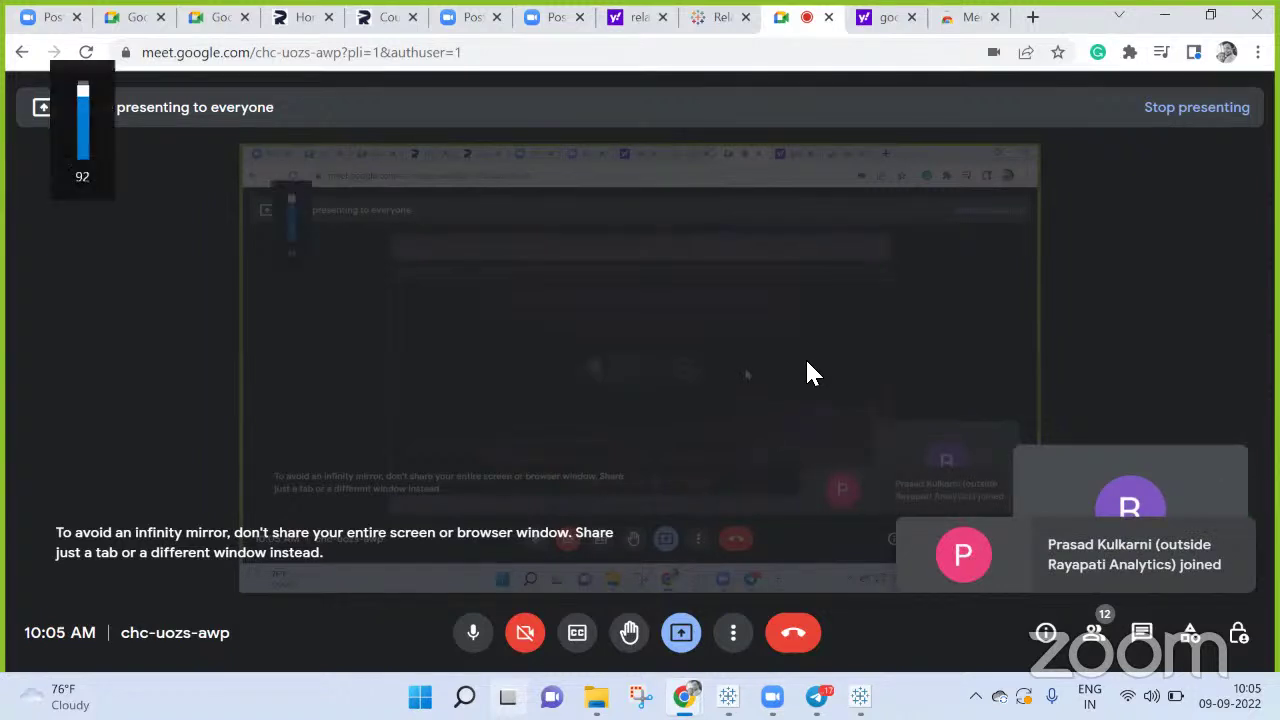
{"action": "key", "text": "XF86AudioLowerVolume"}
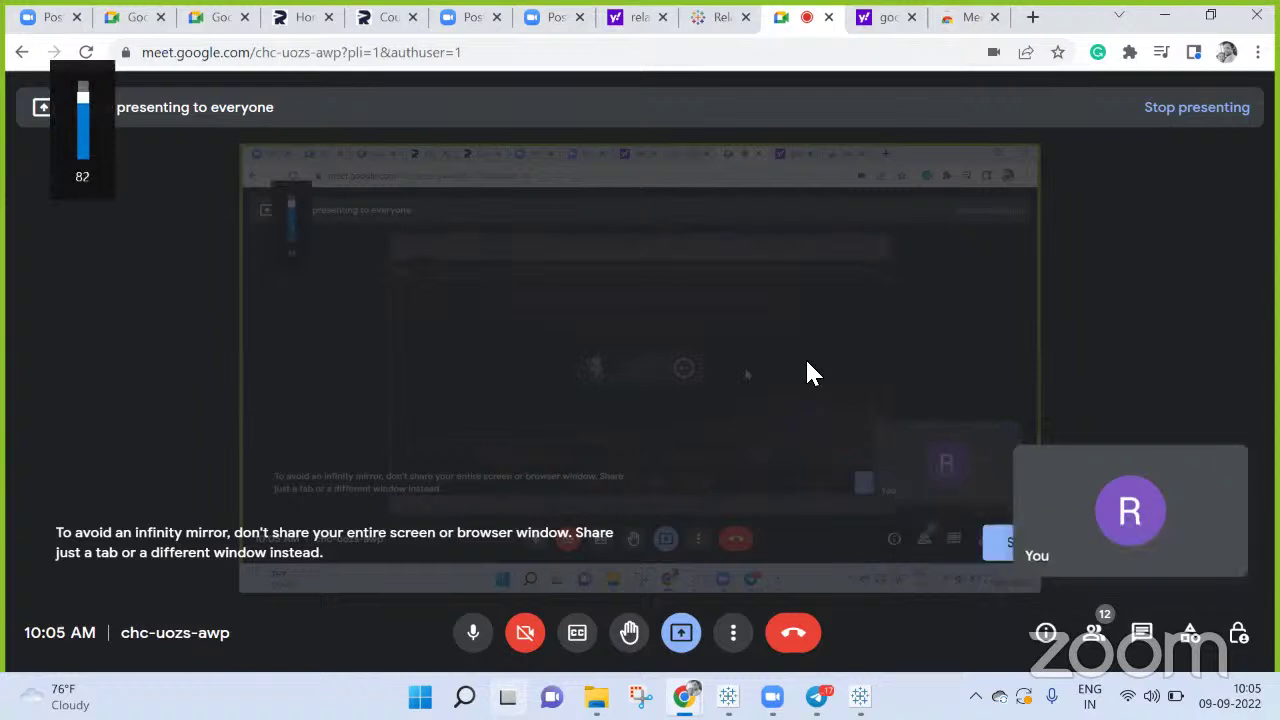
{"action": "key", "text": "XF86AudioLowerVolume"}
{"action": "key", "text": "XF86AudioLowerVolume"}
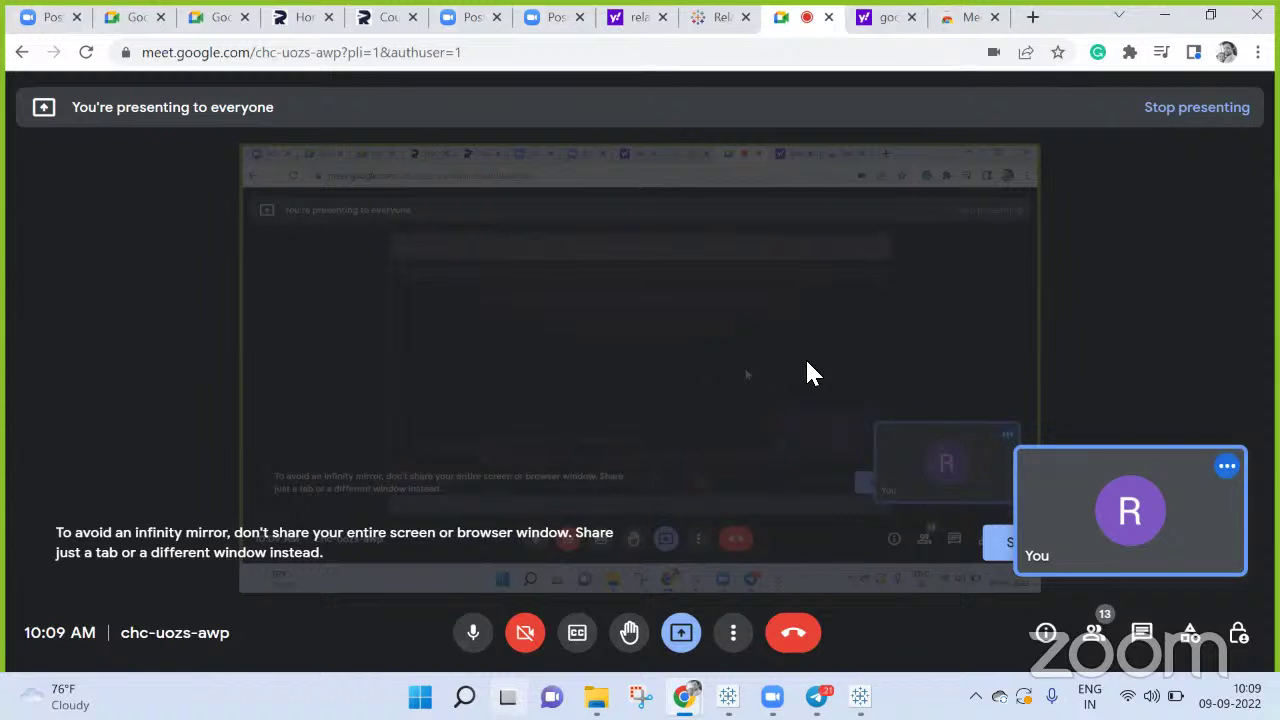
Return to Tableau's Book2, add a new blank worksheet and enlarge the Parameters area of the data pane
{"action": "mouse_move", "coordinate": [772, 697]}
{"action": "mouse_move", "coordinate": [728, 697]}
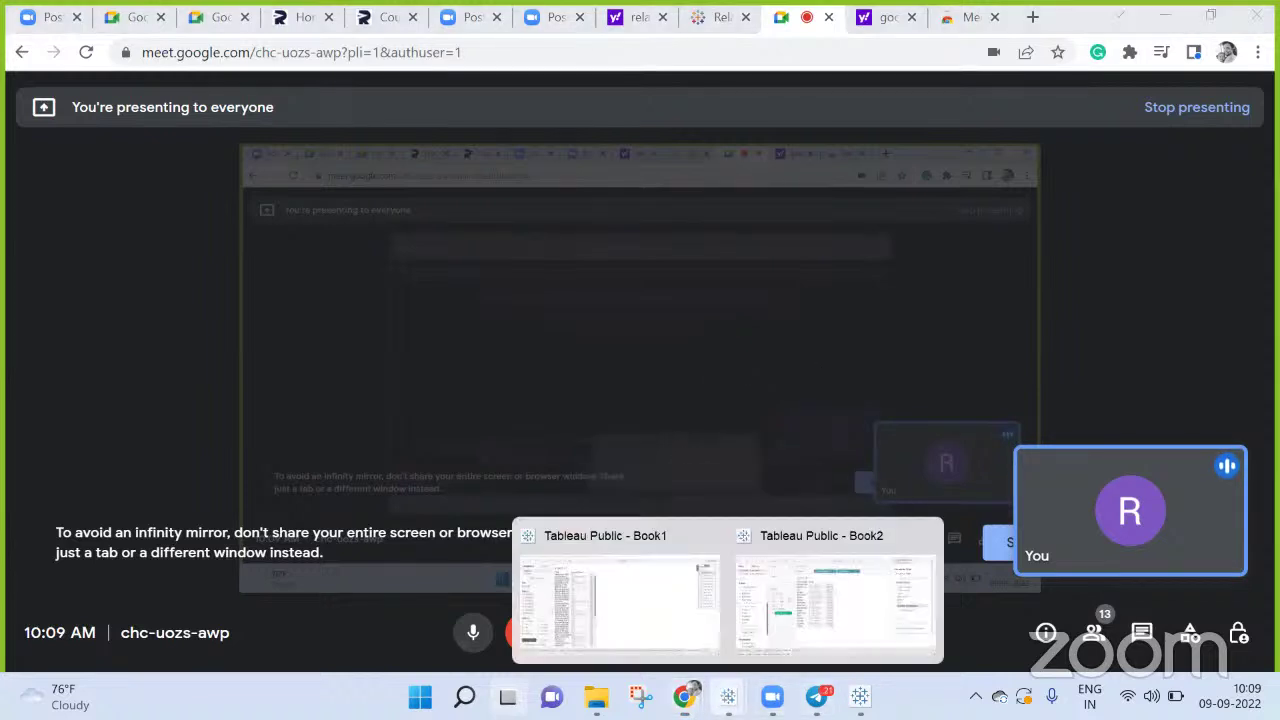
{"action": "left_click", "coordinate": [808, 583]}
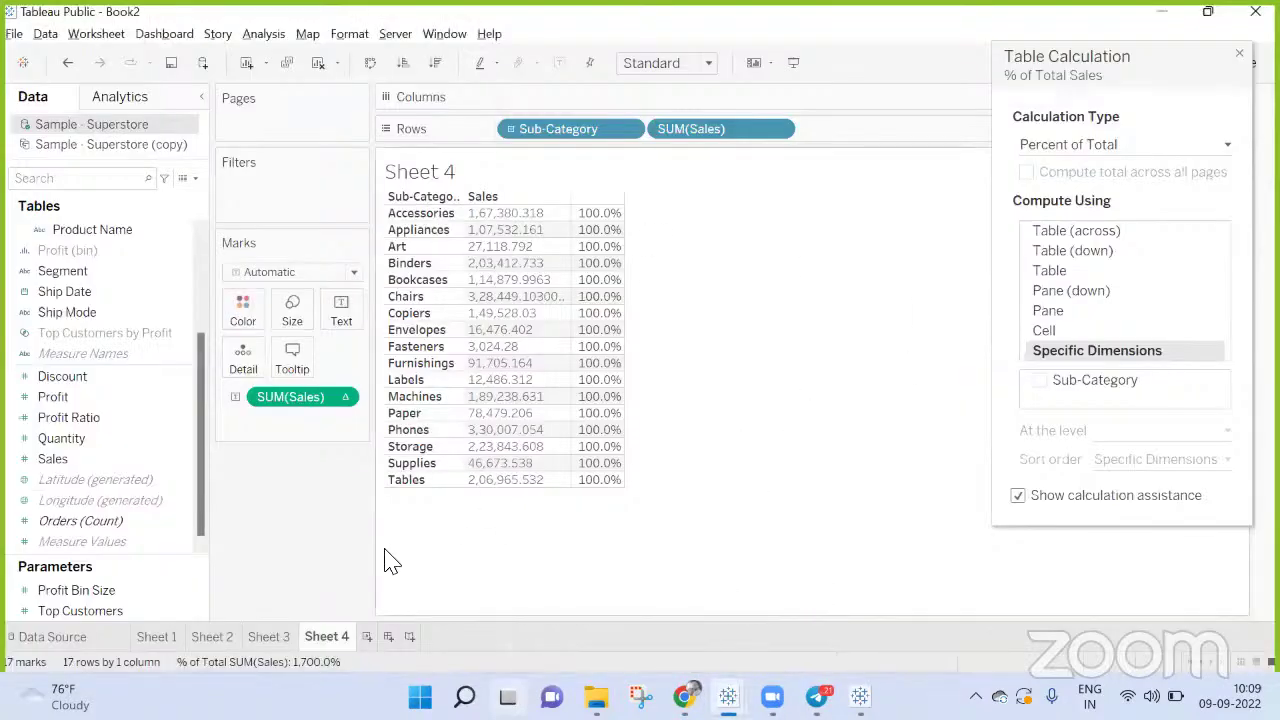
{"action": "left_click", "coordinate": [369, 637]}
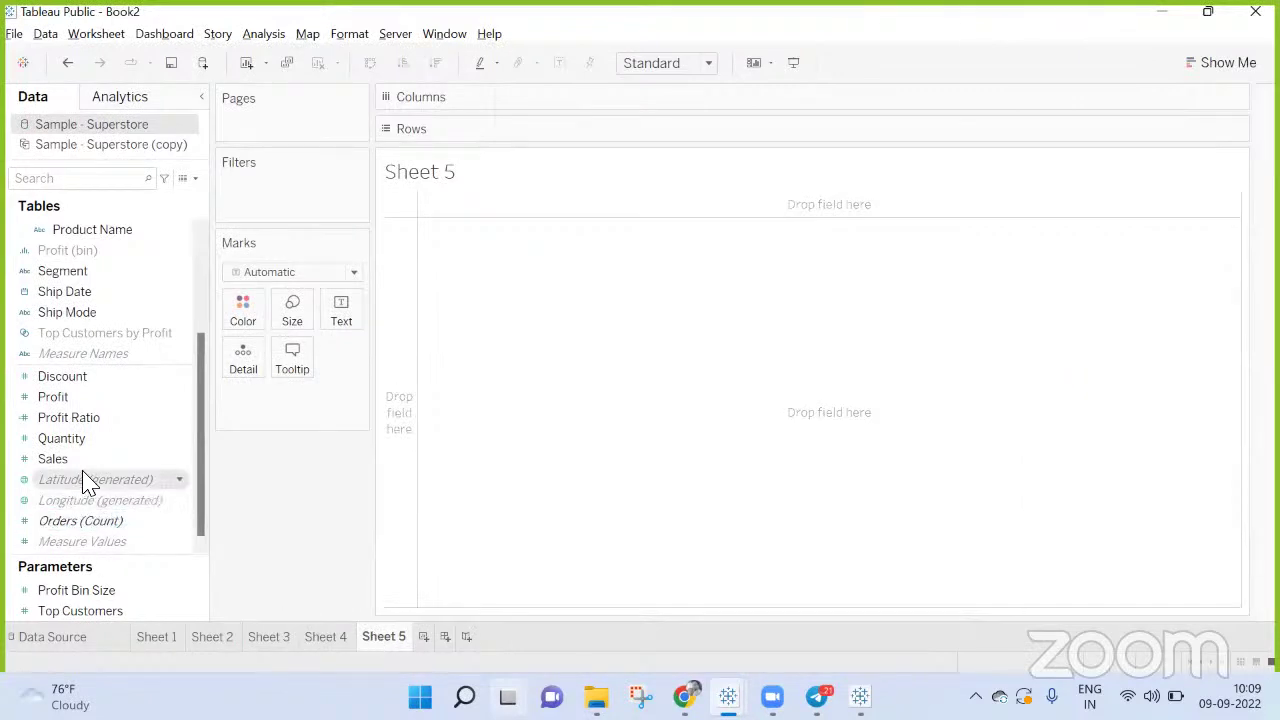
{"action": "left_click_drag", "start_coordinate": [114, 558], "coordinate": [120, 445]}
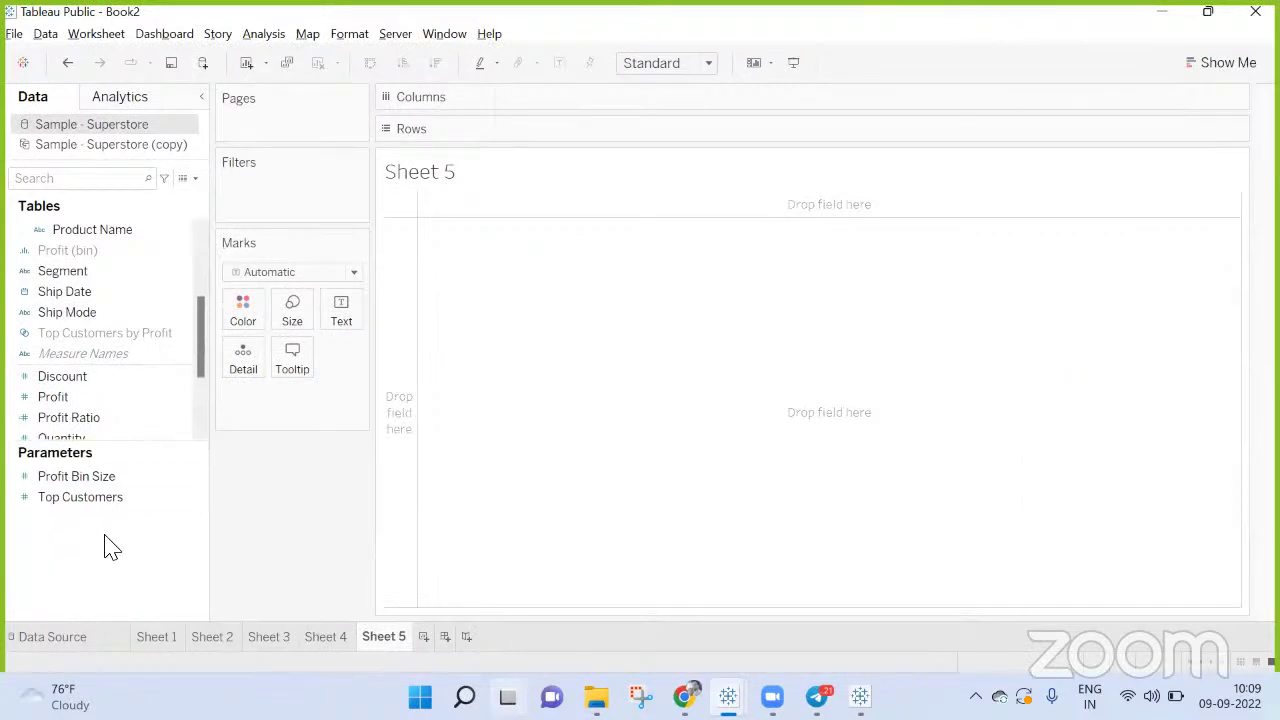
{"action": "right_click", "coordinate": [106, 540]}
{"action": "left_click", "coordinate": [250, 294]}
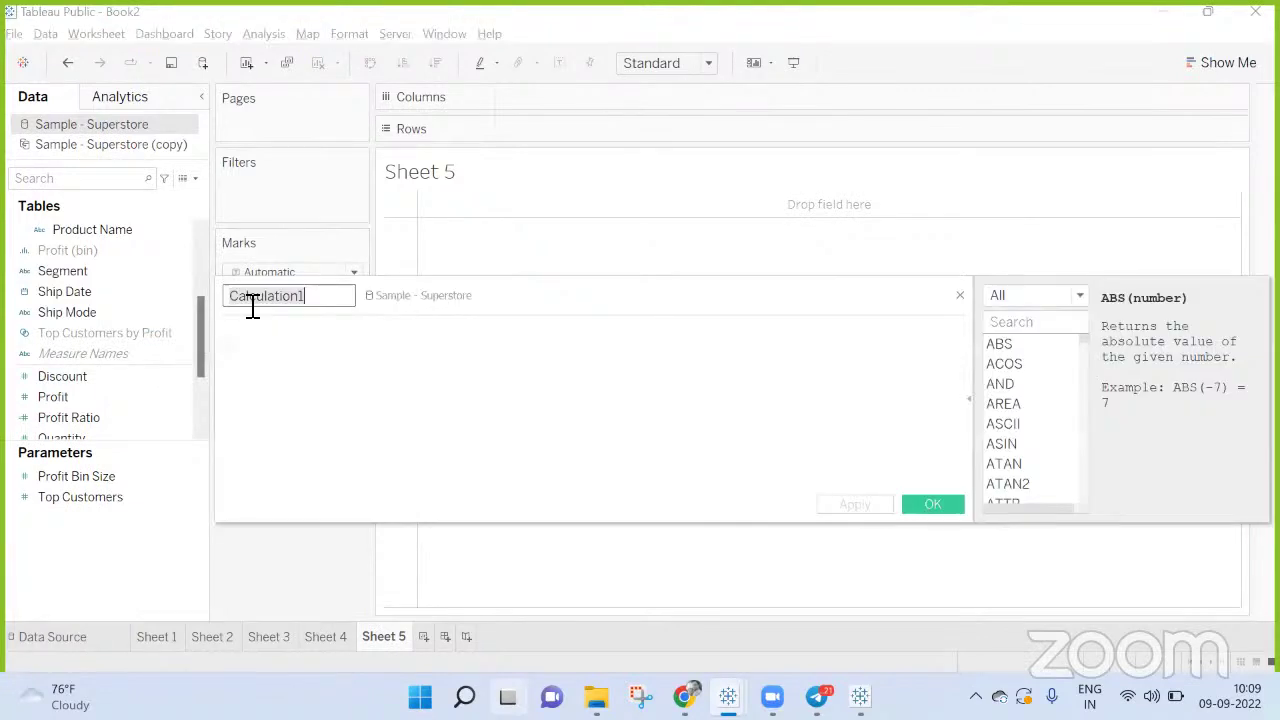
{"action": "left_click", "coordinate": [960, 298]}
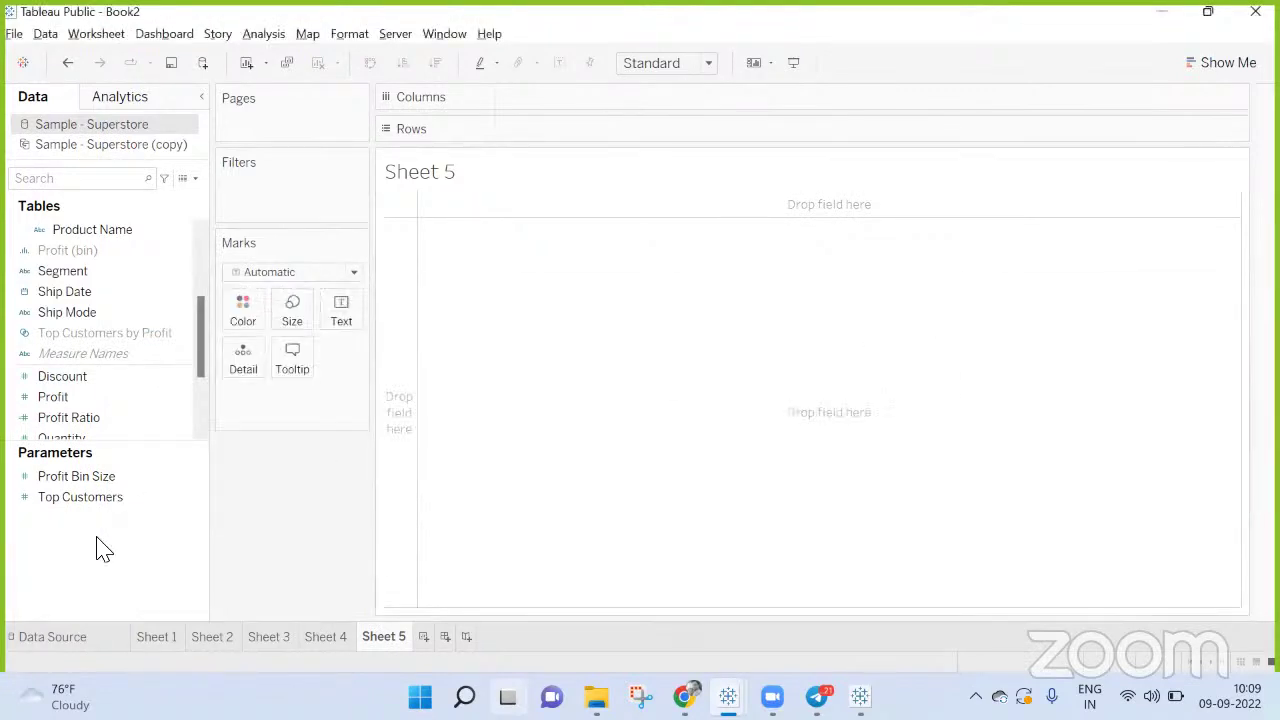
{"action": "right_click", "coordinate": [98, 545]}
{"action": "left_click", "coordinate": [246, 315]}
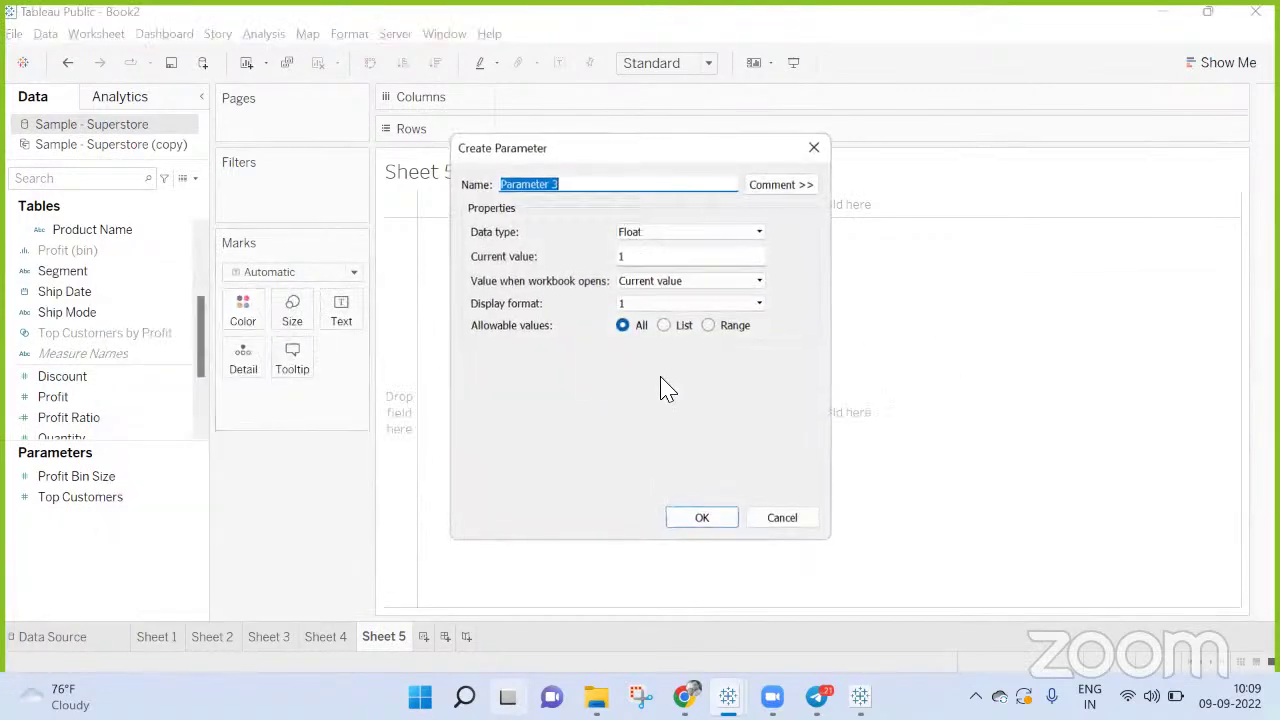
{"action": "left_click", "coordinate": [695, 232]}
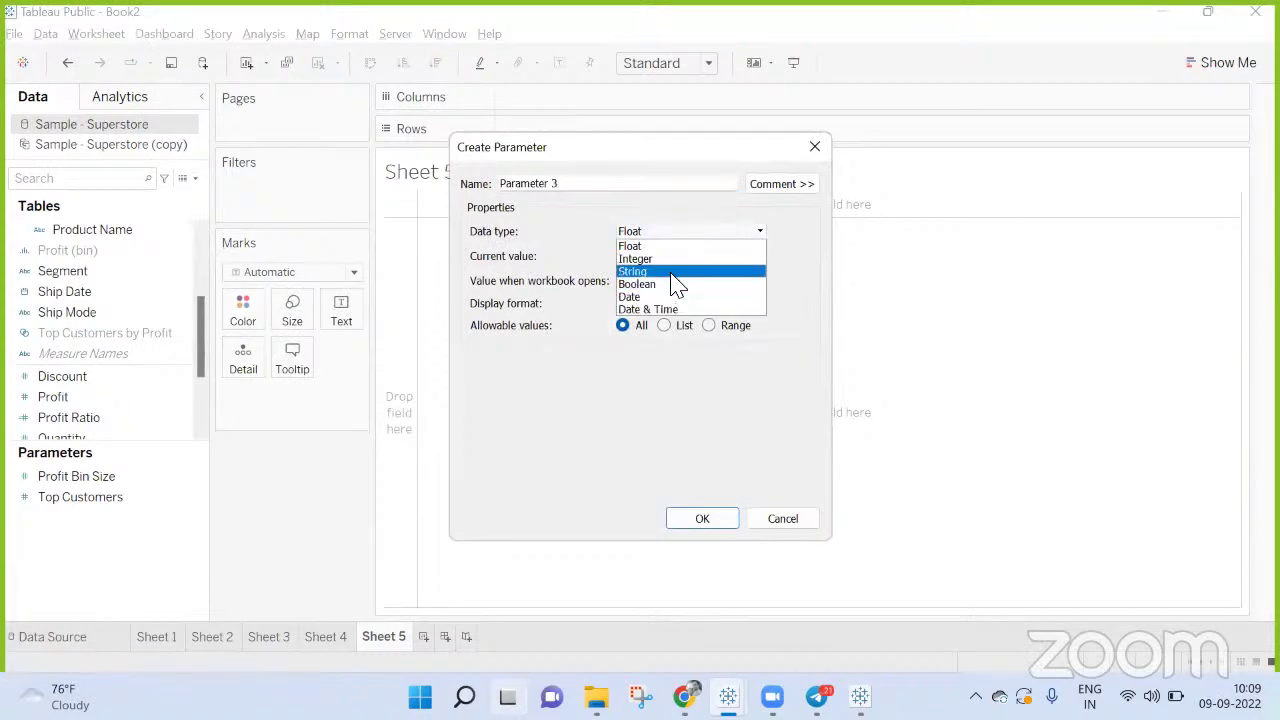
{"action": "left_click", "coordinate": [680, 269]}
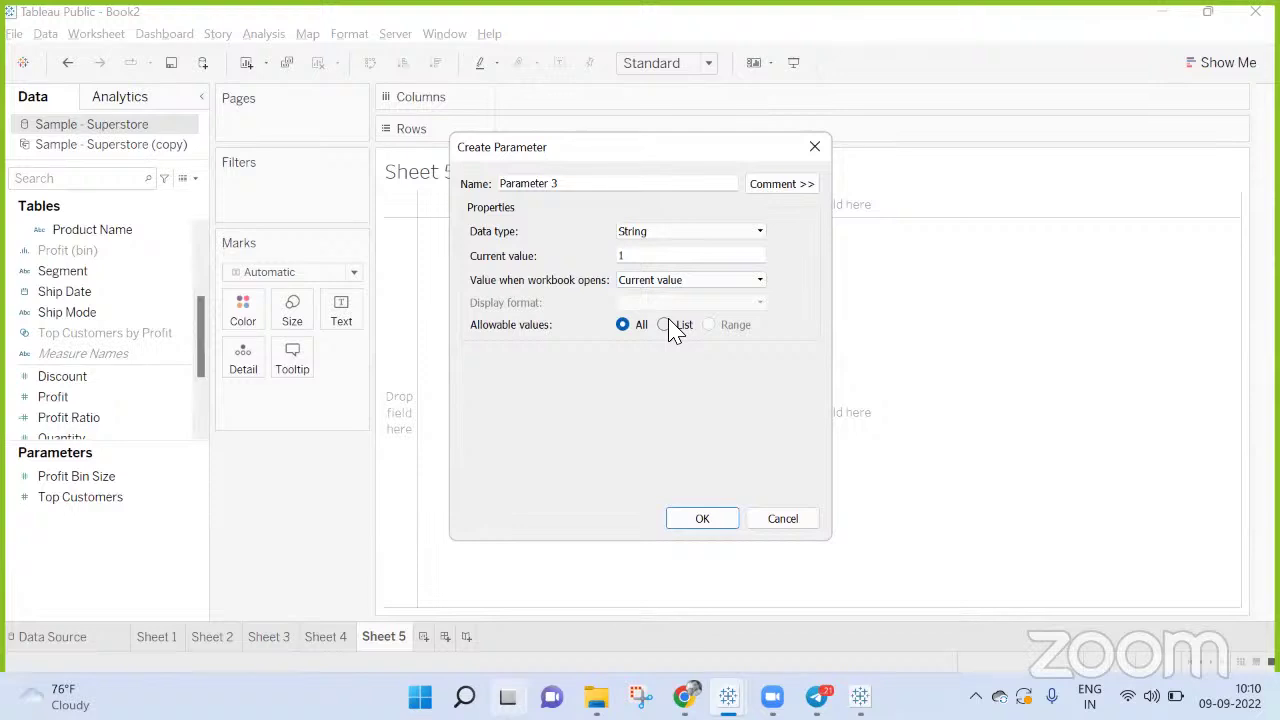
{"action": "left_click", "coordinate": [666, 325]}
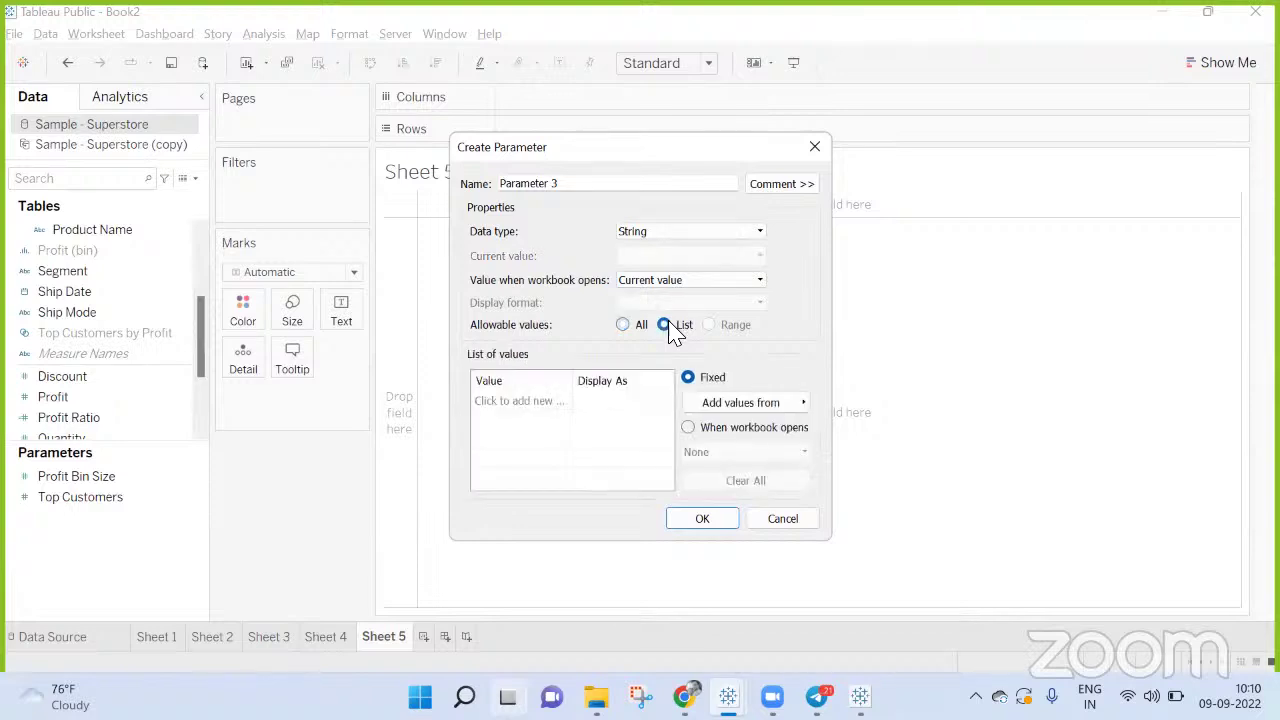
{"action": "left_click", "coordinate": [549, 400]}
{"action": "type", "text": "No Data"}
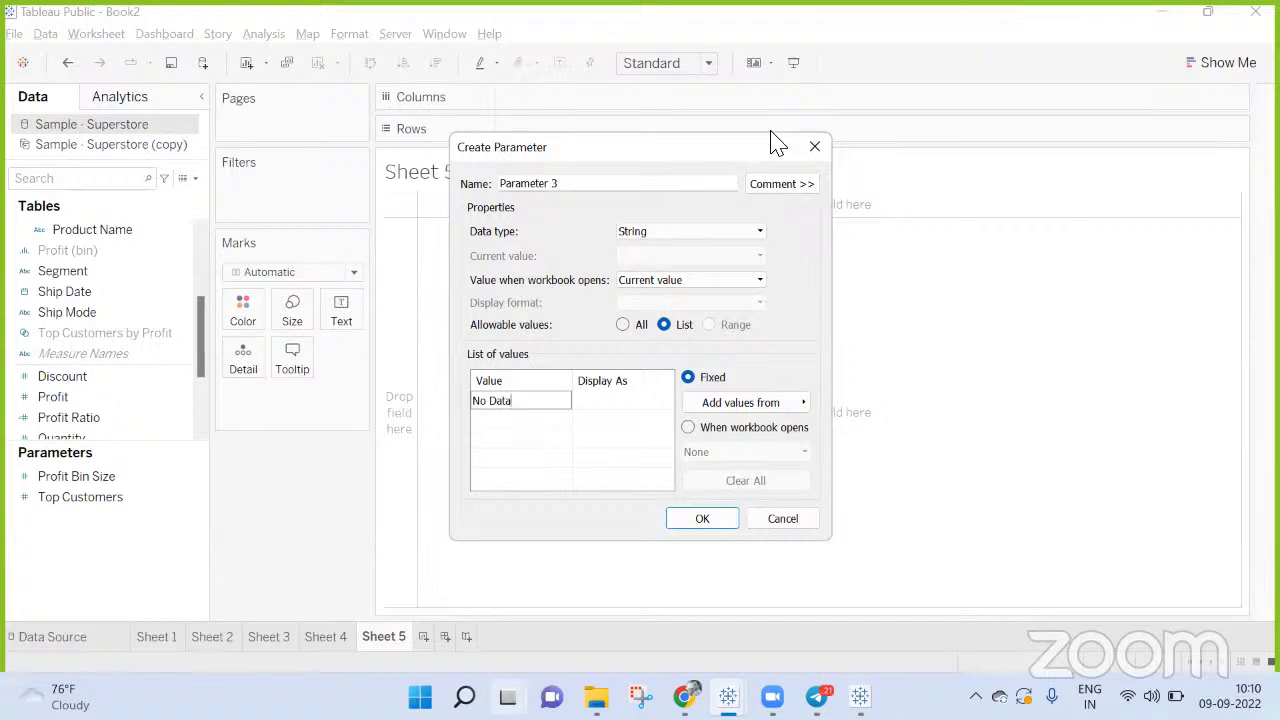
{"action": "left_click", "coordinate": [810, 157]}
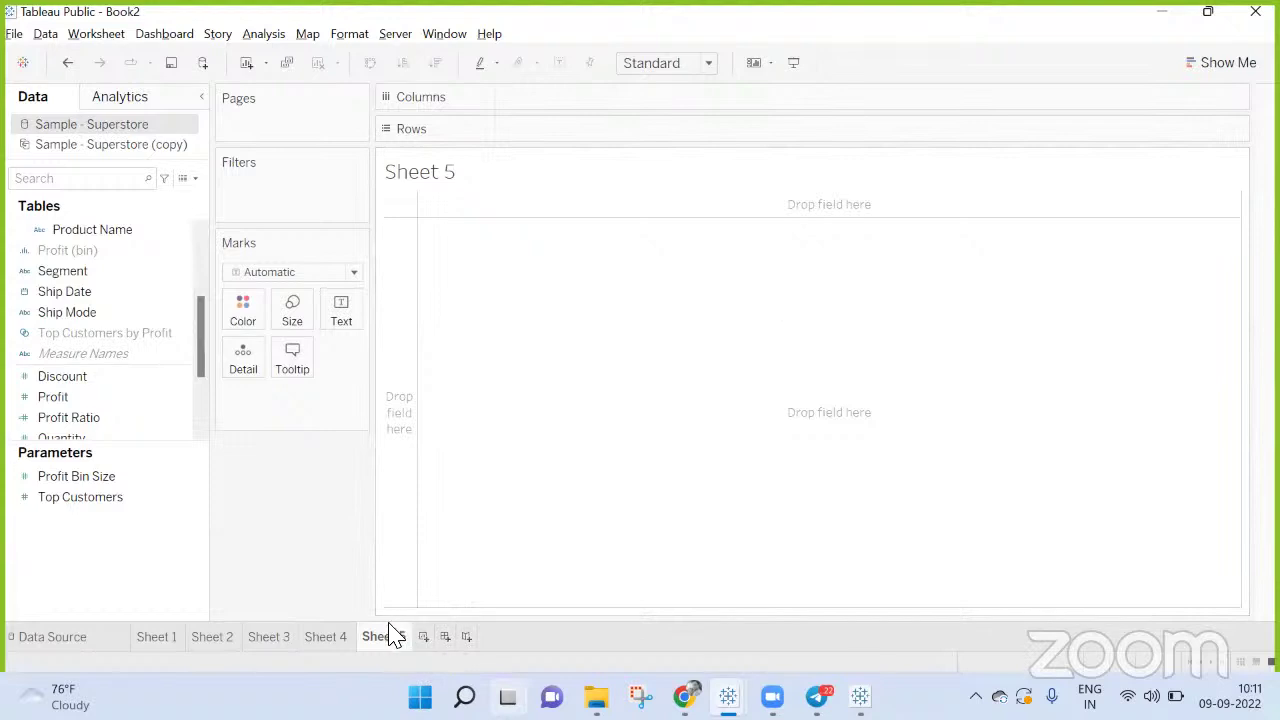
Build a text table on Sheet 5 with Segment on rows and Sales as the displayed values
{"action": "left_click", "coordinate": [100, 276]}
{"action": "left_click_drag", "start_coordinate": [100, 276], "coordinate": [603, 129]}
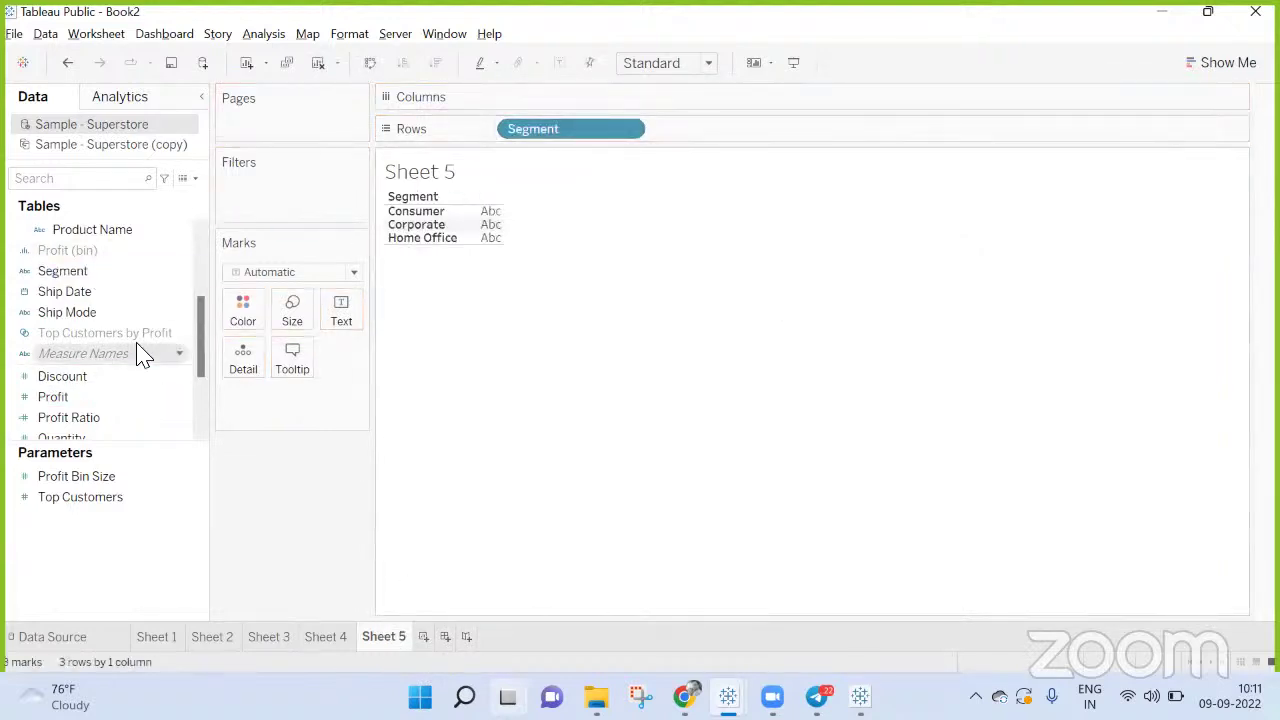
{"action": "scroll", "coordinate": [100, 355], "scroll_direction": "down", "scroll_amount": 3}
{"action": "left_click_drag", "start_coordinate": [149, 337], "coordinate": [342, 322]}
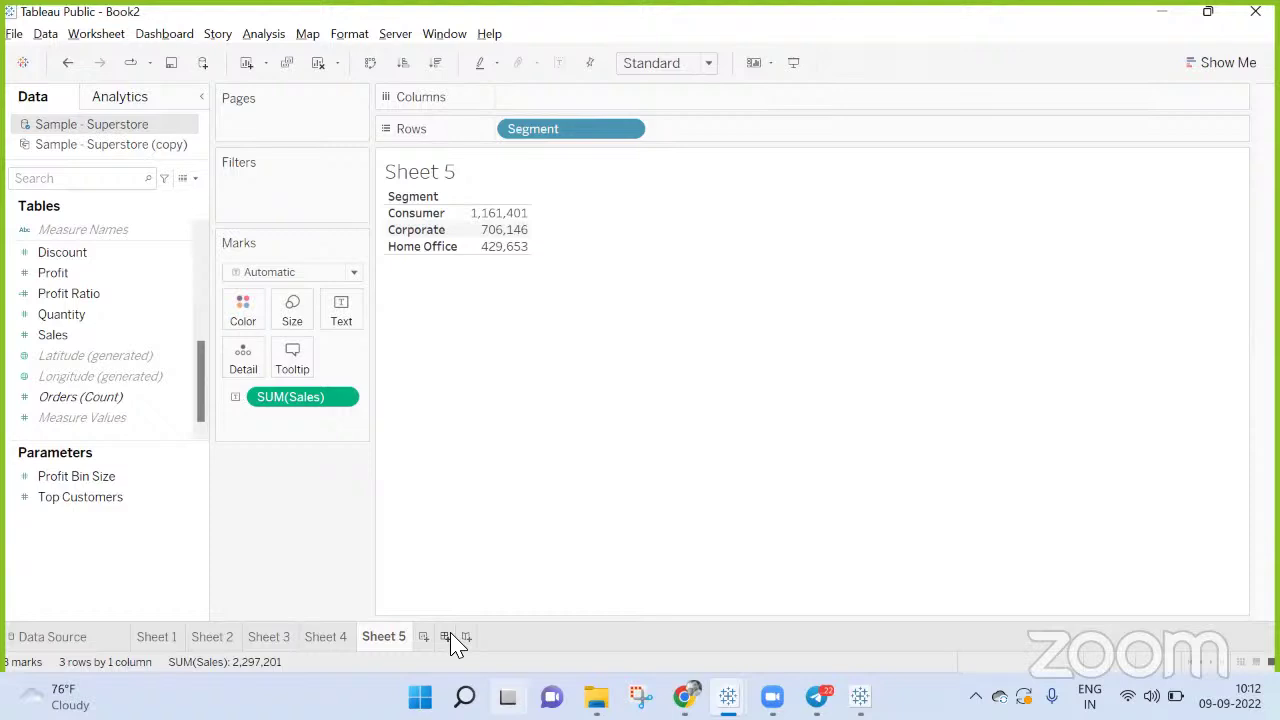
Create a new dashboard with a horizontal container holding the text "NO Data" in bold, size 15
{"action": "left_click", "coordinate": [446, 637]}
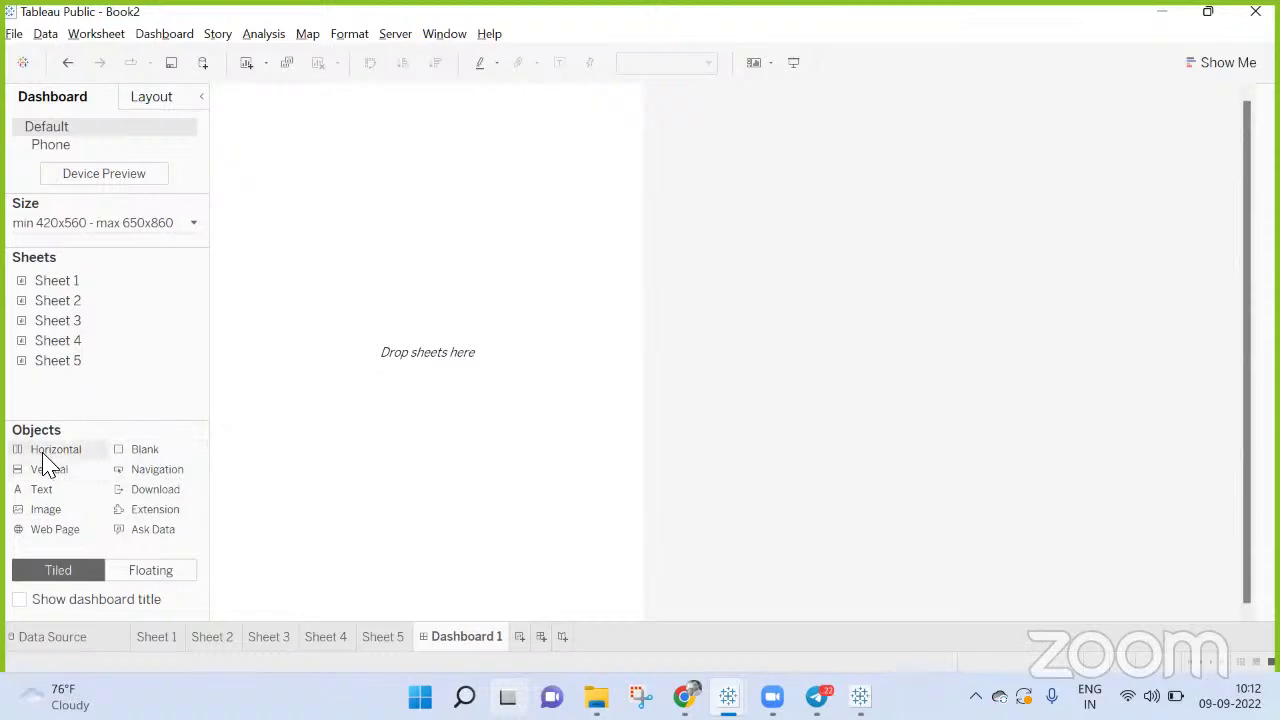
{"action": "left_click_drag", "start_coordinate": [43, 455], "coordinate": [459, 292]}
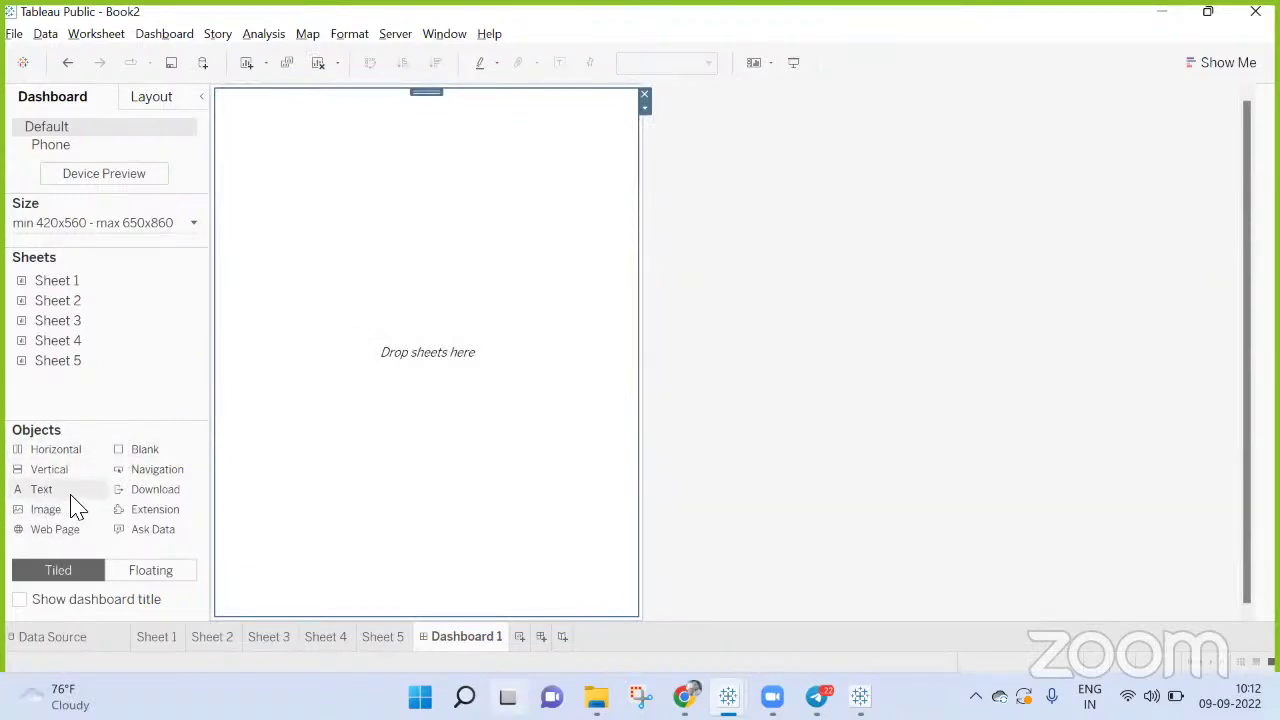
{"action": "left_click_drag", "start_coordinate": [53, 493], "coordinate": [388, 390]}
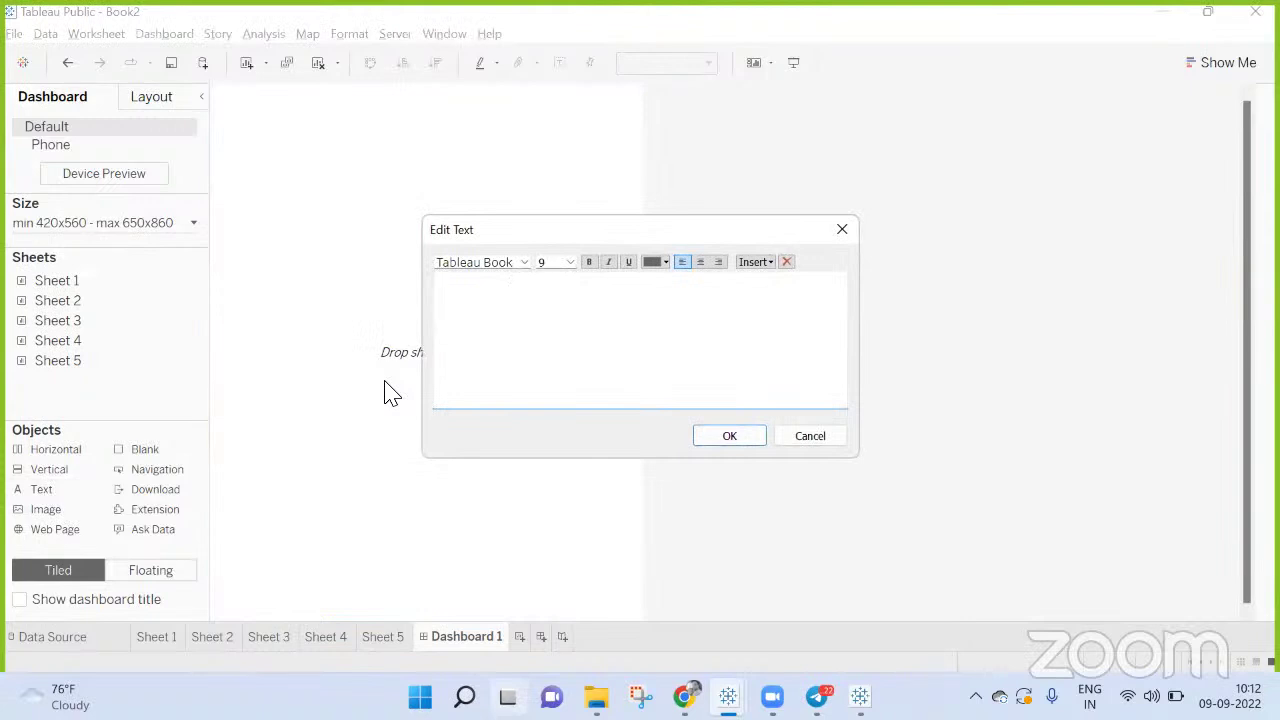
{"action": "type", "text": "NO Data"}
{"action": "key", "text": "ctrl+a"}
{"action": "left_click", "coordinate": [569, 262]}
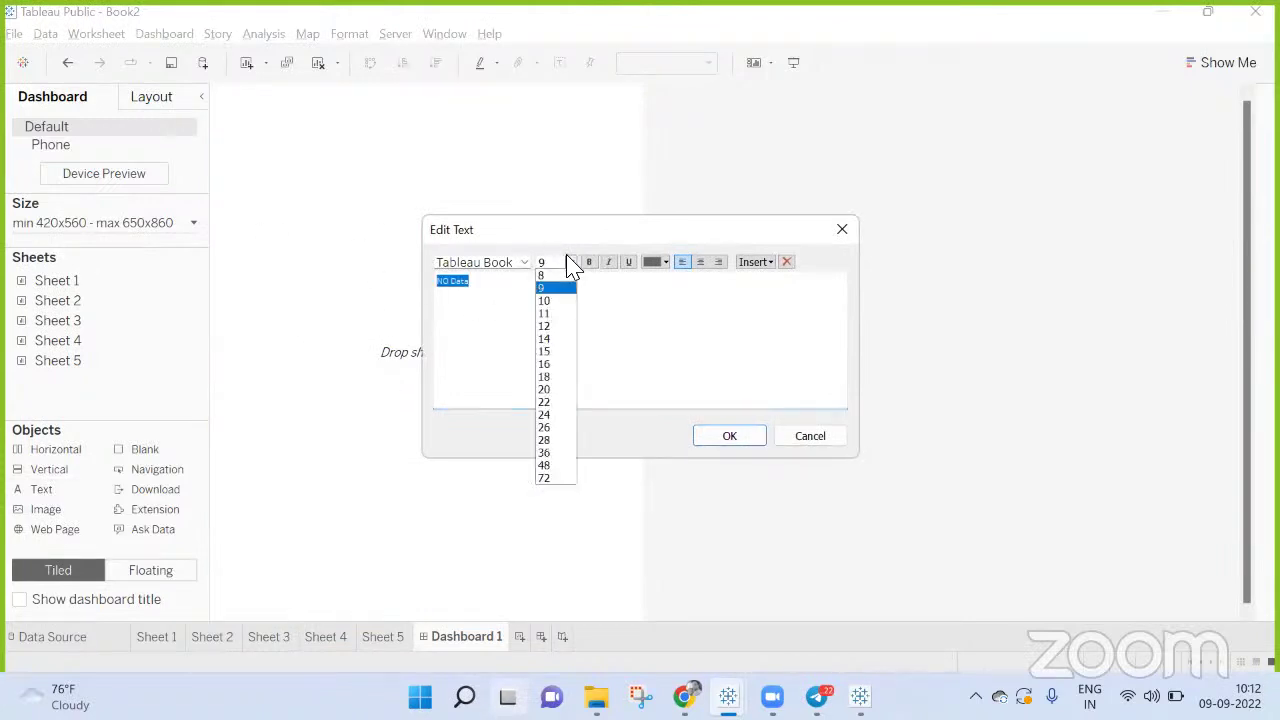
{"action": "left_click", "coordinate": [553, 351]}
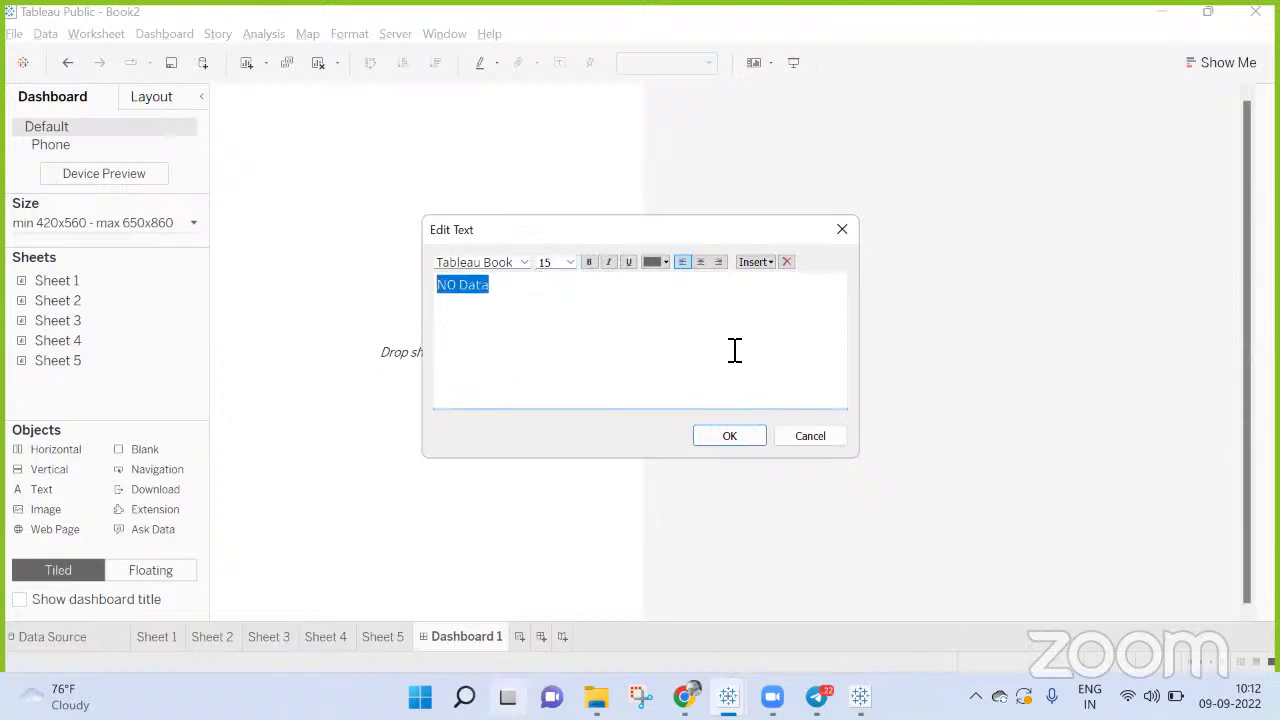
{"action": "left_click", "coordinate": [590, 263]}
{"action": "left_click", "coordinate": [730, 437]}
{"action": "left_click", "coordinate": [938, 404]}
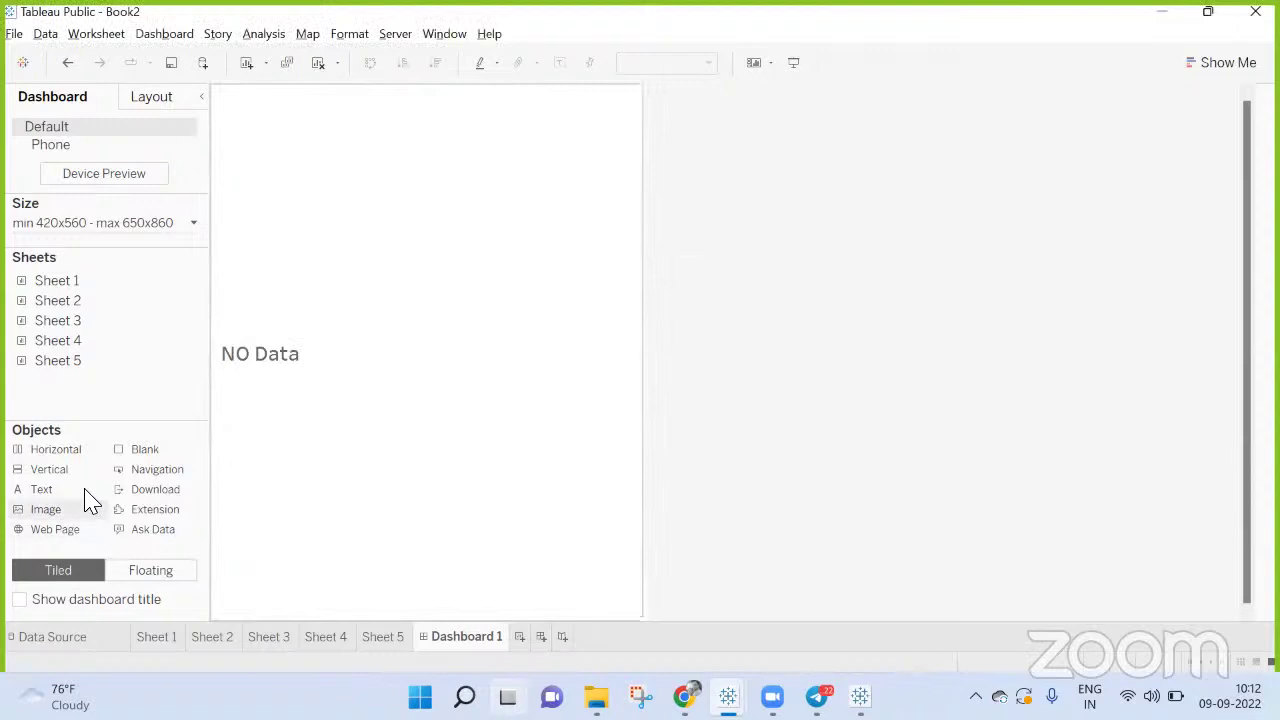
Place Sheet 5 on the dashboard as a floating object and enlarge it to cover the whole canvas over the text
{"action": "mouse_move", "coordinate": [70, 365]}
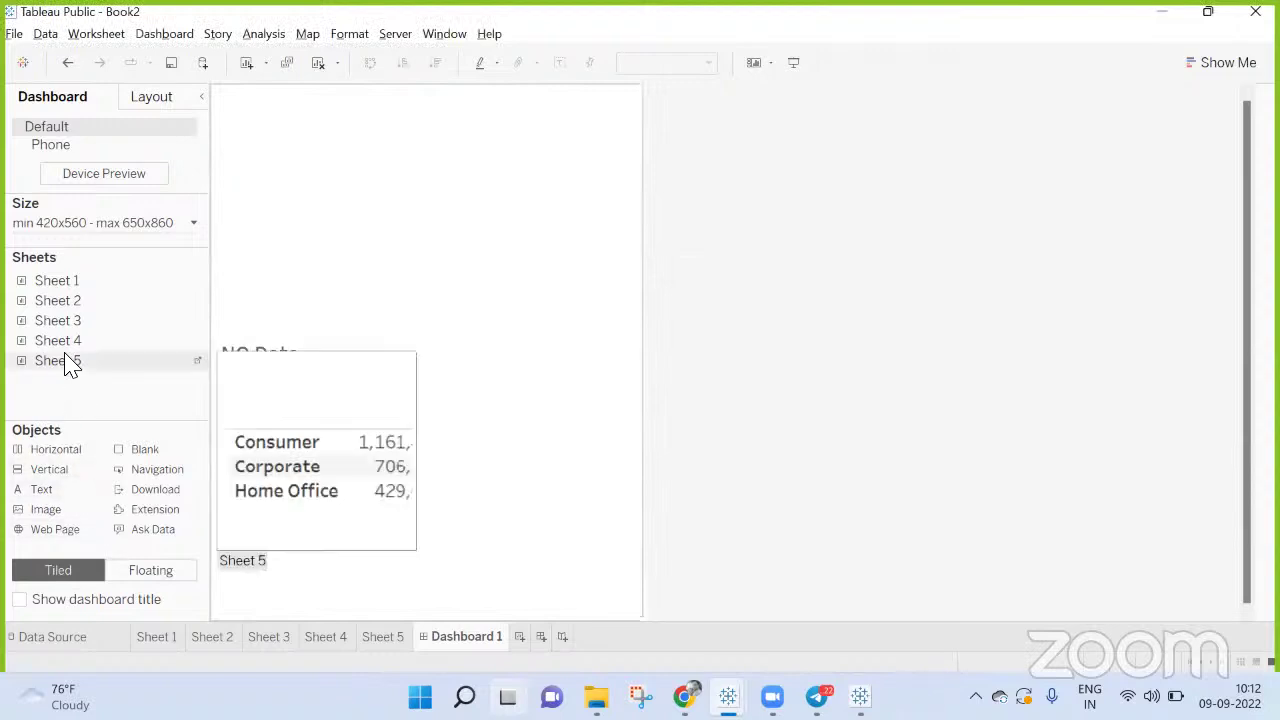
{"action": "left_click", "coordinate": [163, 571]}
{"action": "left_click_drag", "start_coordinate": [50, 362], "coordinate": [229, 120]}
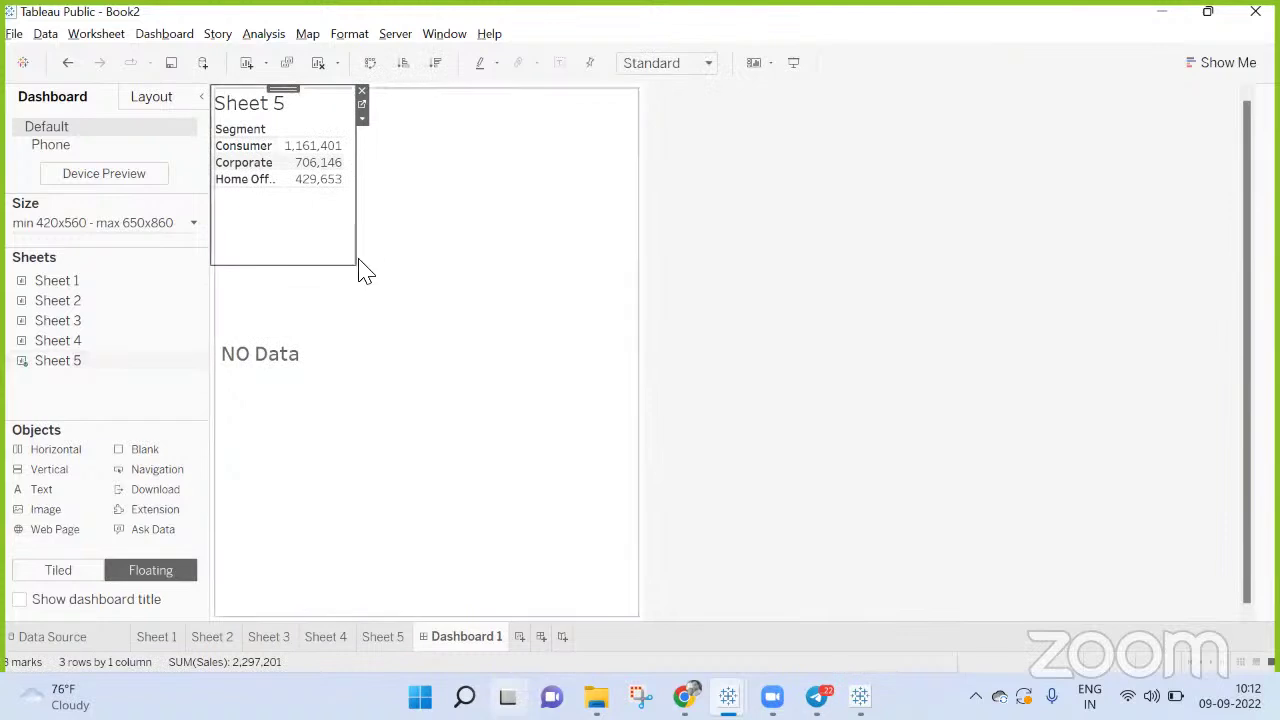
{"action": "left_click_drag", "start_coordinate": [353, 263], "coordinate": [650, 628]}
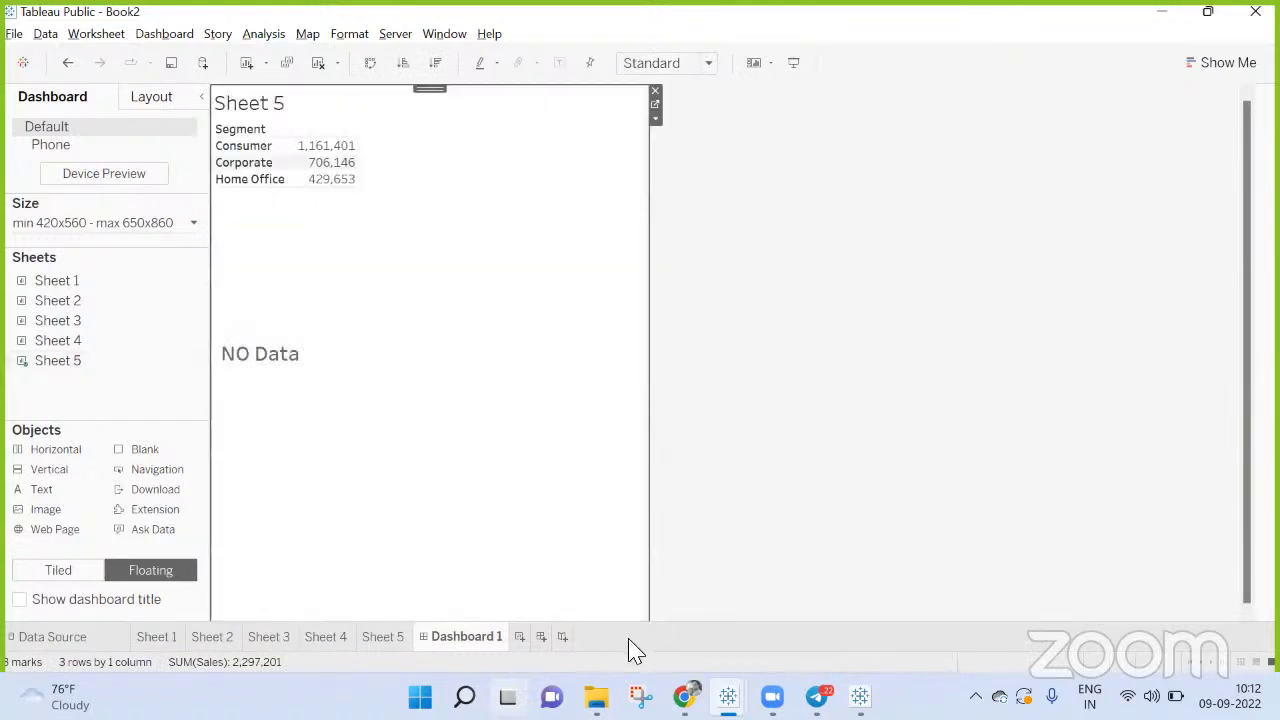
Set the fit of the floating Sheet 5 view to Entire View
{"action": "left_click", "coordinate": [657, 120]}
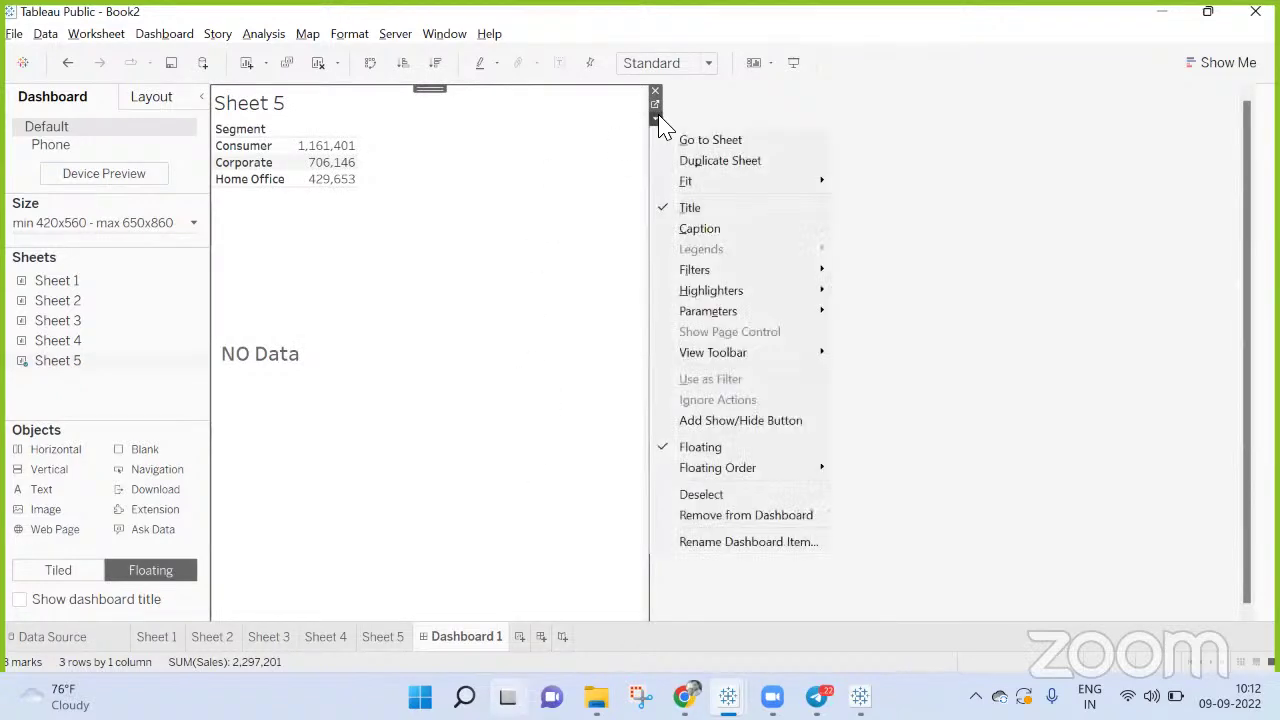
{"action": "left_click", "coordinate": [551, 143]}
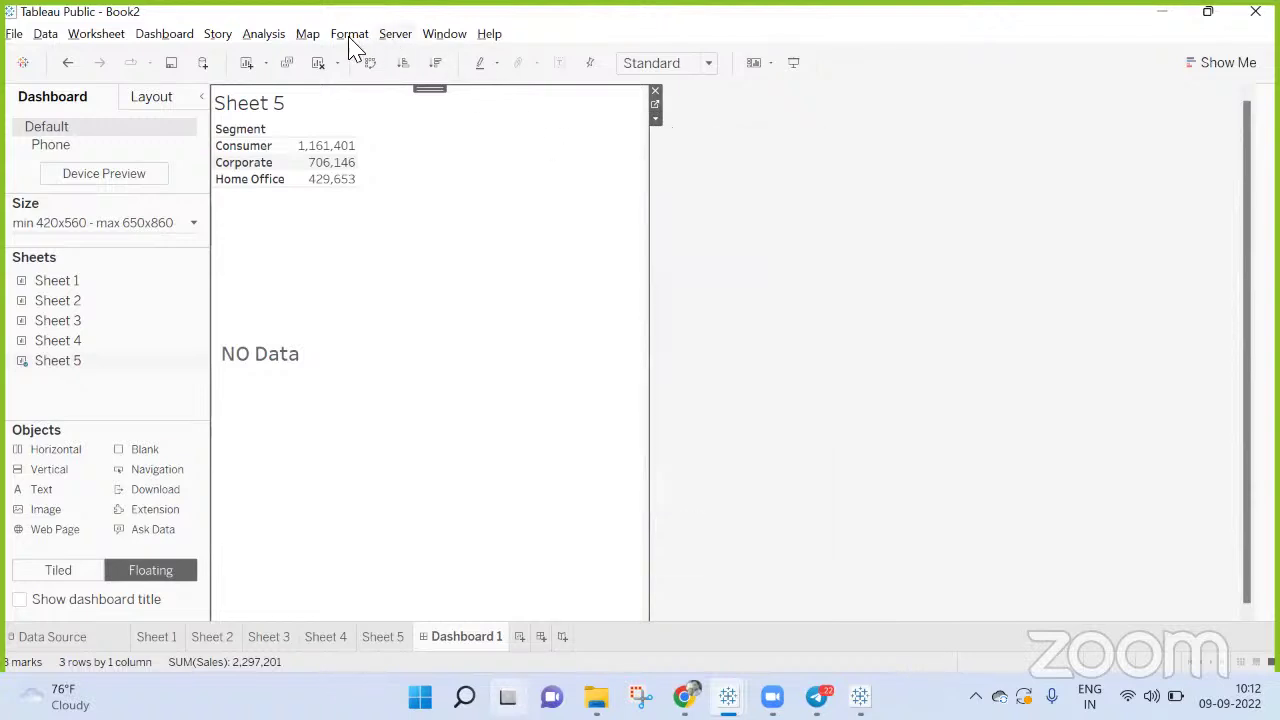
{"action": "left_click", "coordinate": [655, 120]}
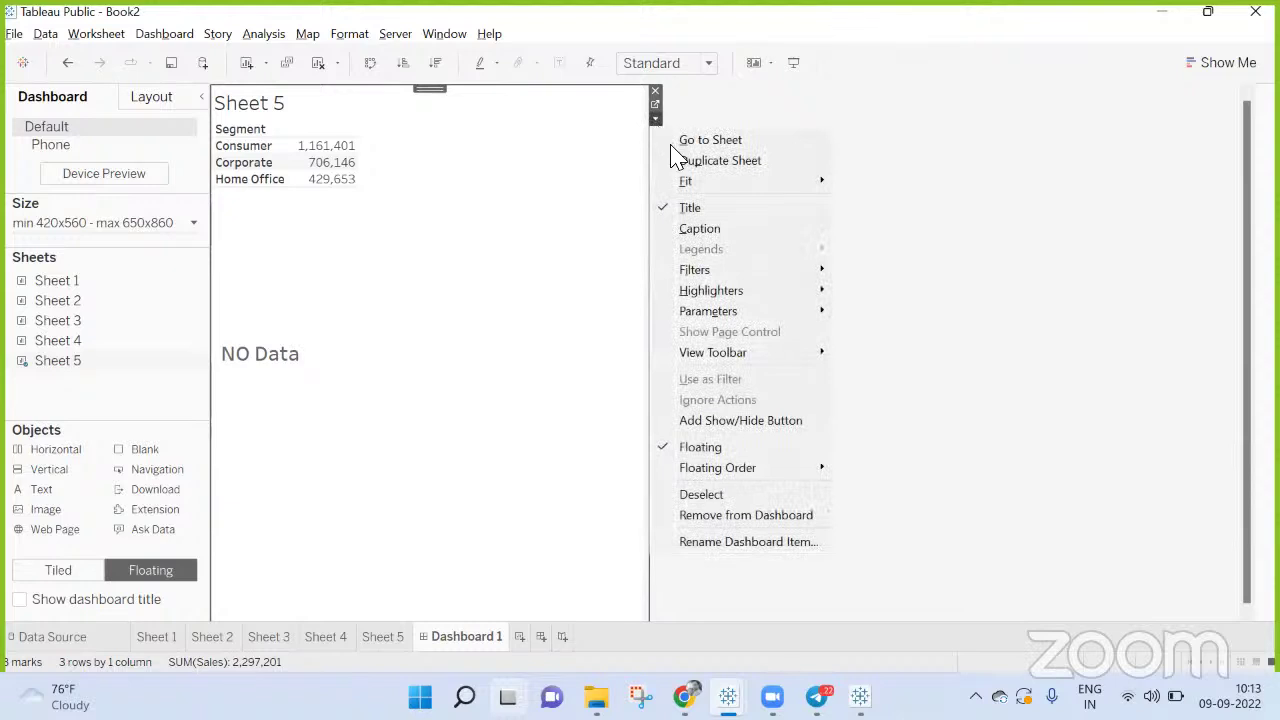
{"action": "left_click", "coordinate": [640, 68]}
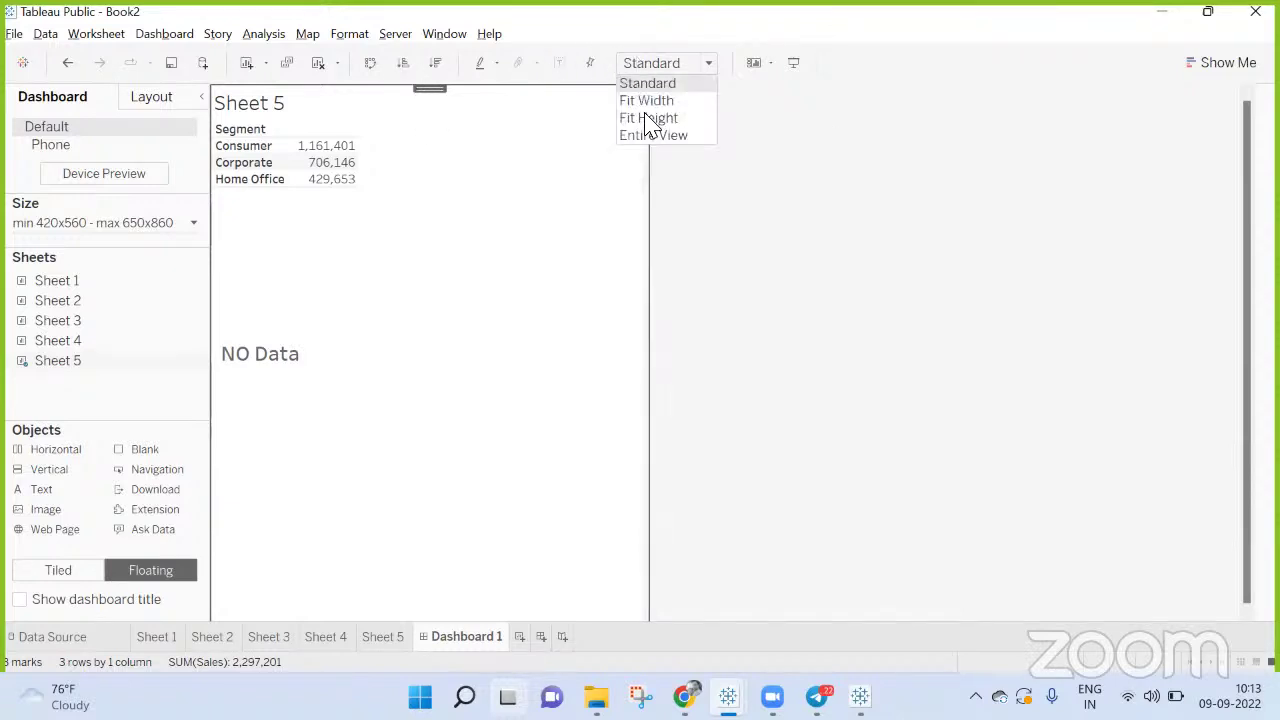
{"action": "left_click", "coordinate": [653, 143]}
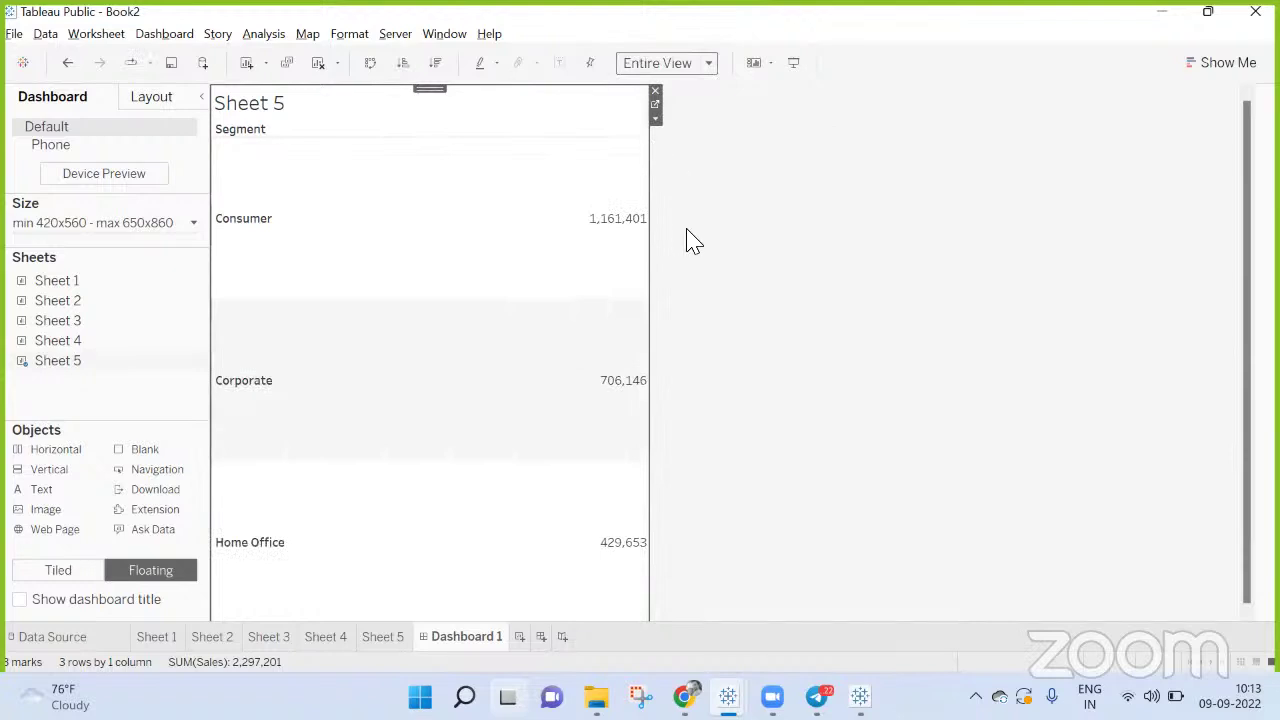
{"action": "left_click", "coordinate": [693, 318]}
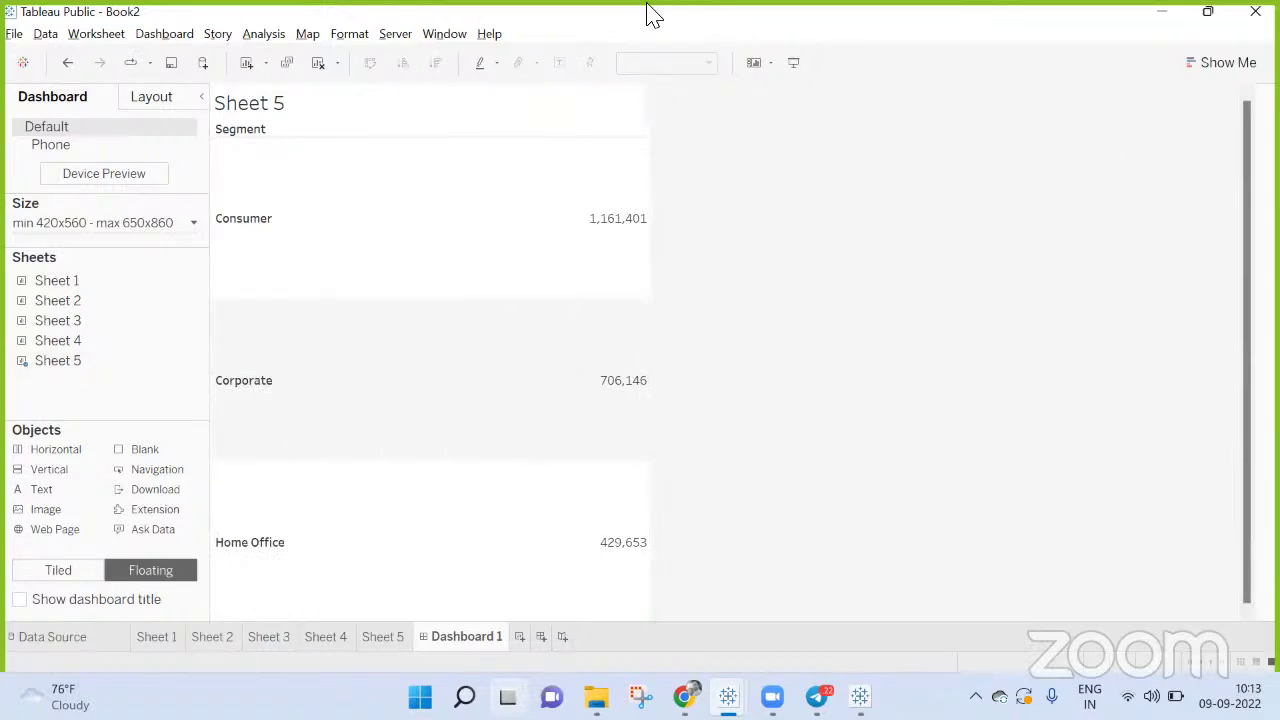
Show the Segment filter of Sheet 5 on the dashboard
{"action": "mouse_move", "coordinate": [401, 147]}
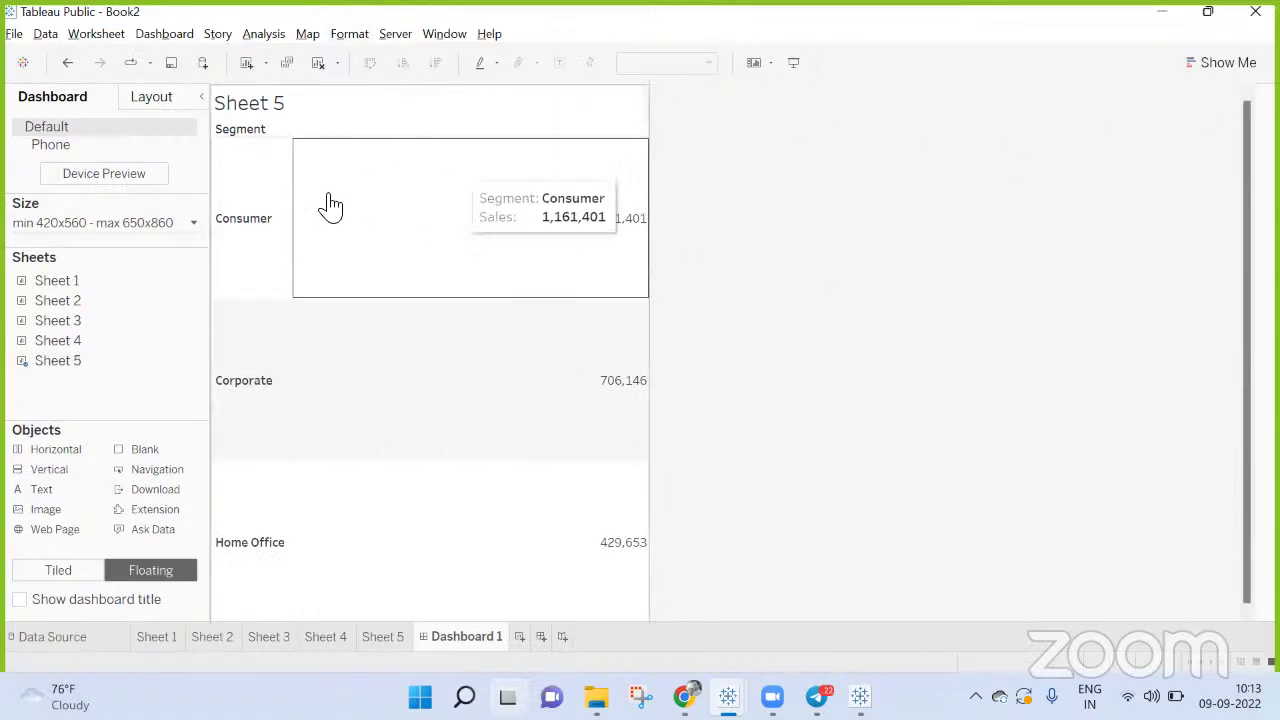
{"action": "left_click", "coordinate": [423, 112]}
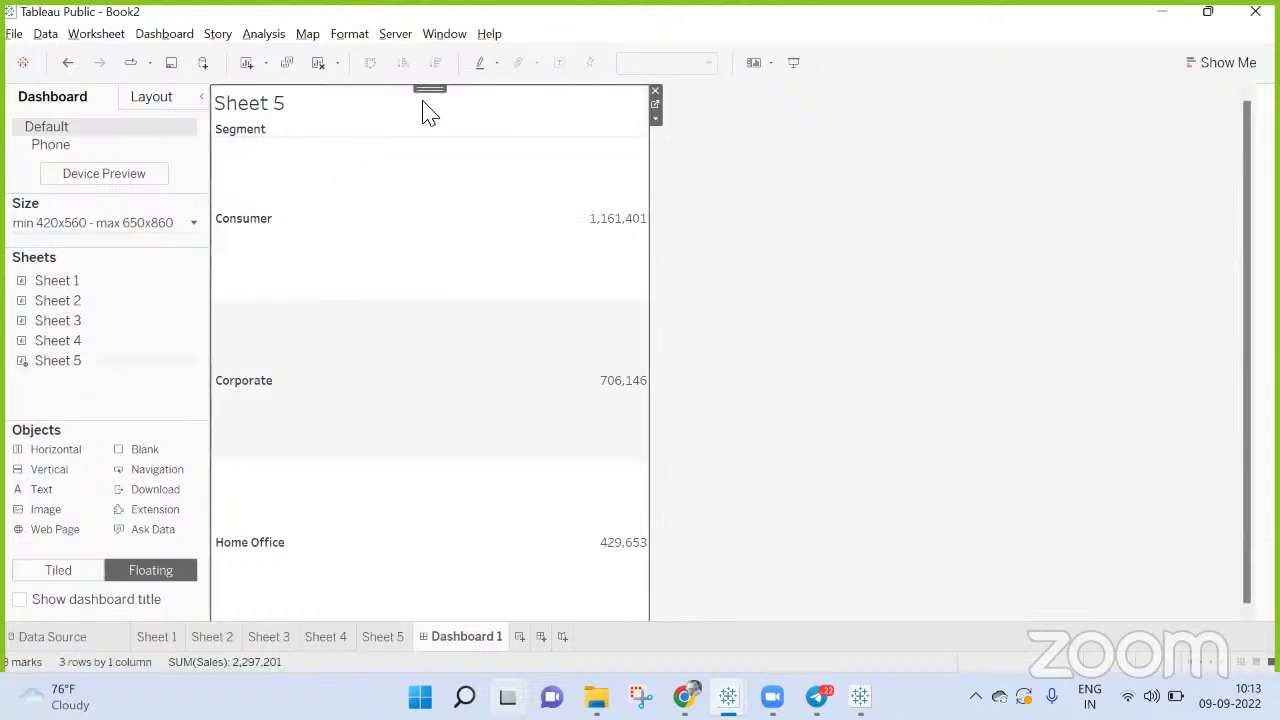
{"action": "left_click", "coordinate": [655, 118]}
{"action": "mouse_move", "coordinate": [737, 271]}
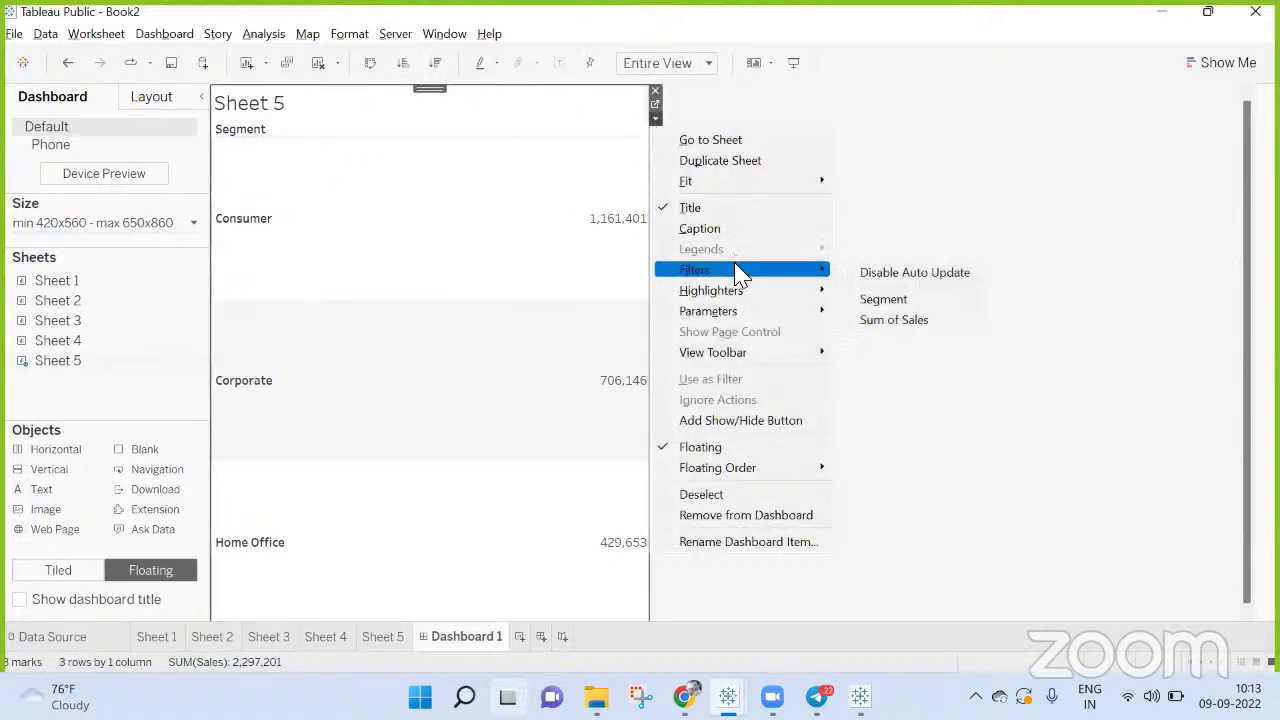
{"action": "left_click", "coordinate": [883, 300]}
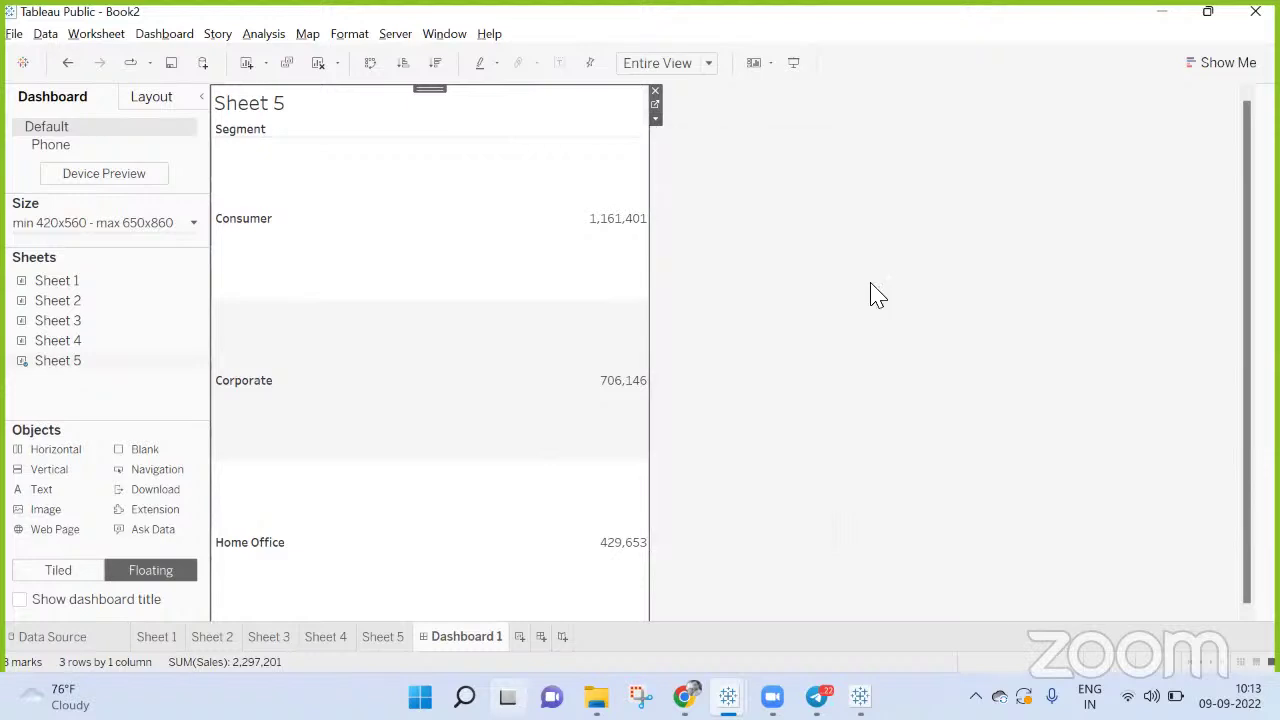
Test the "NO Data" fallback text by repeatedly clearing and reselecting all values in the Segment filter
{"action": "left_click", "coordinate": [550, 115]}
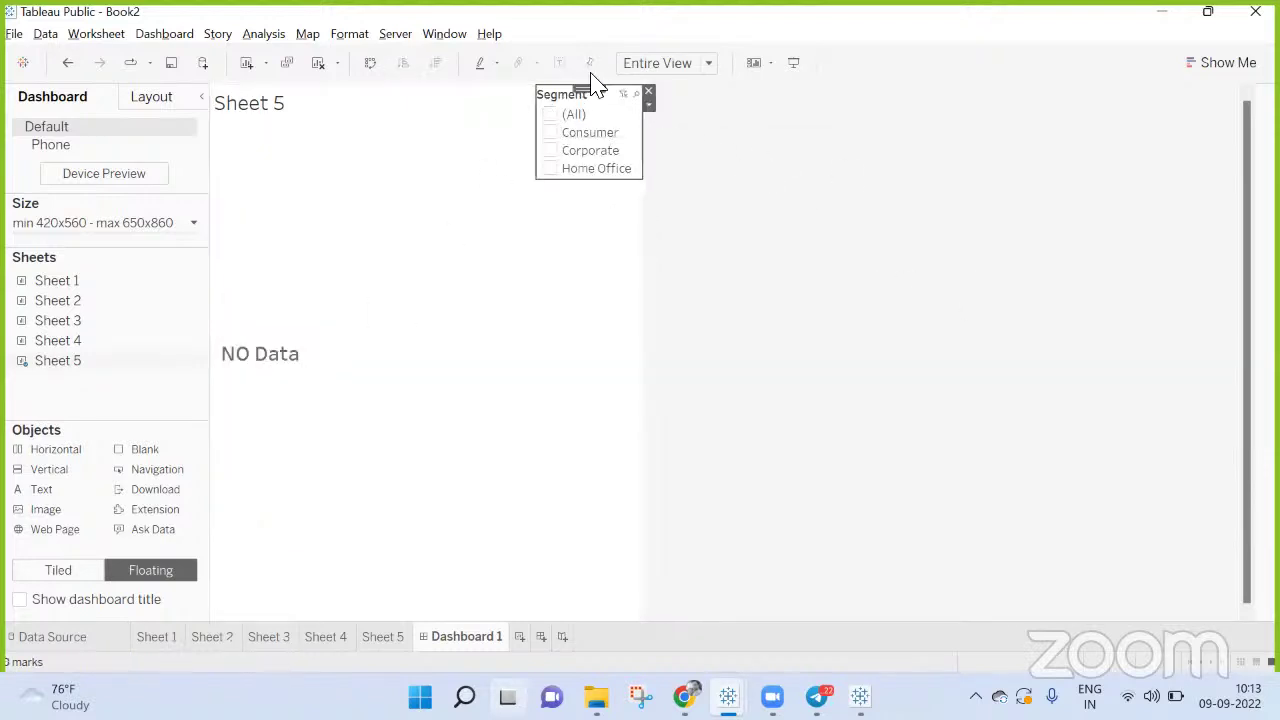
{"action": "left_click", "coordinate": [555, 116]}
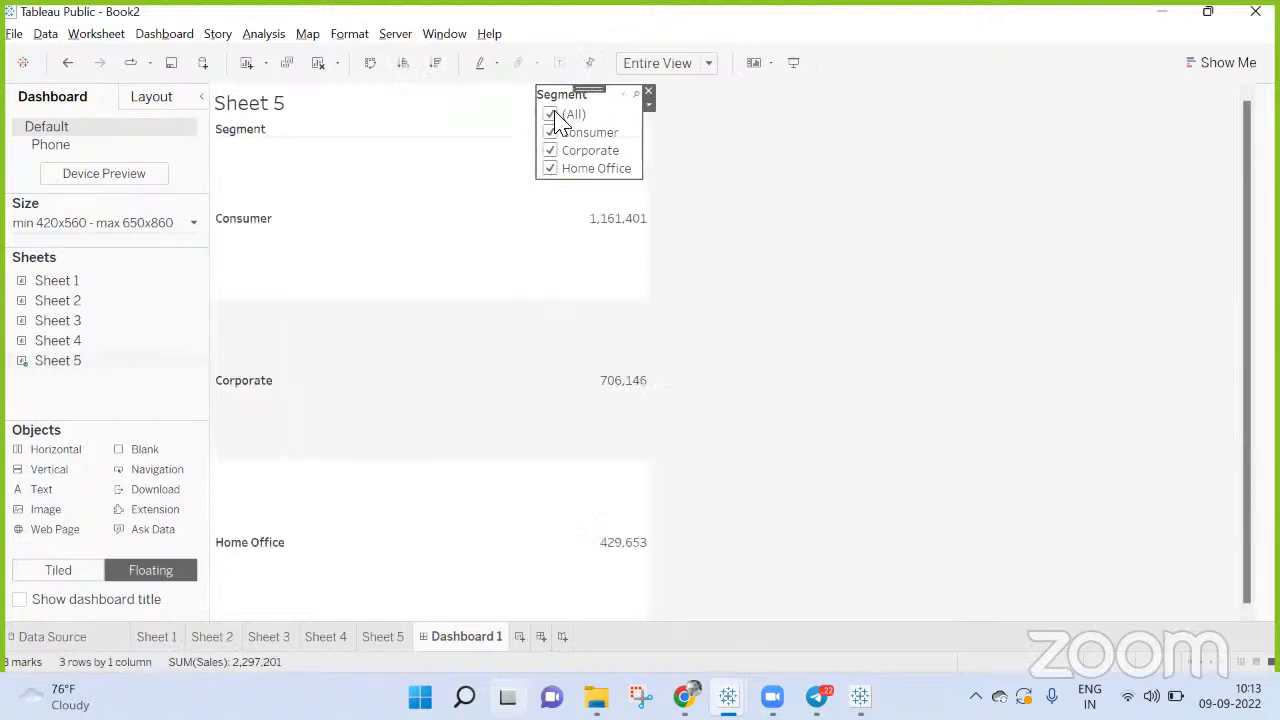
{"action": "left_click", "coordinate": [555, 116]}
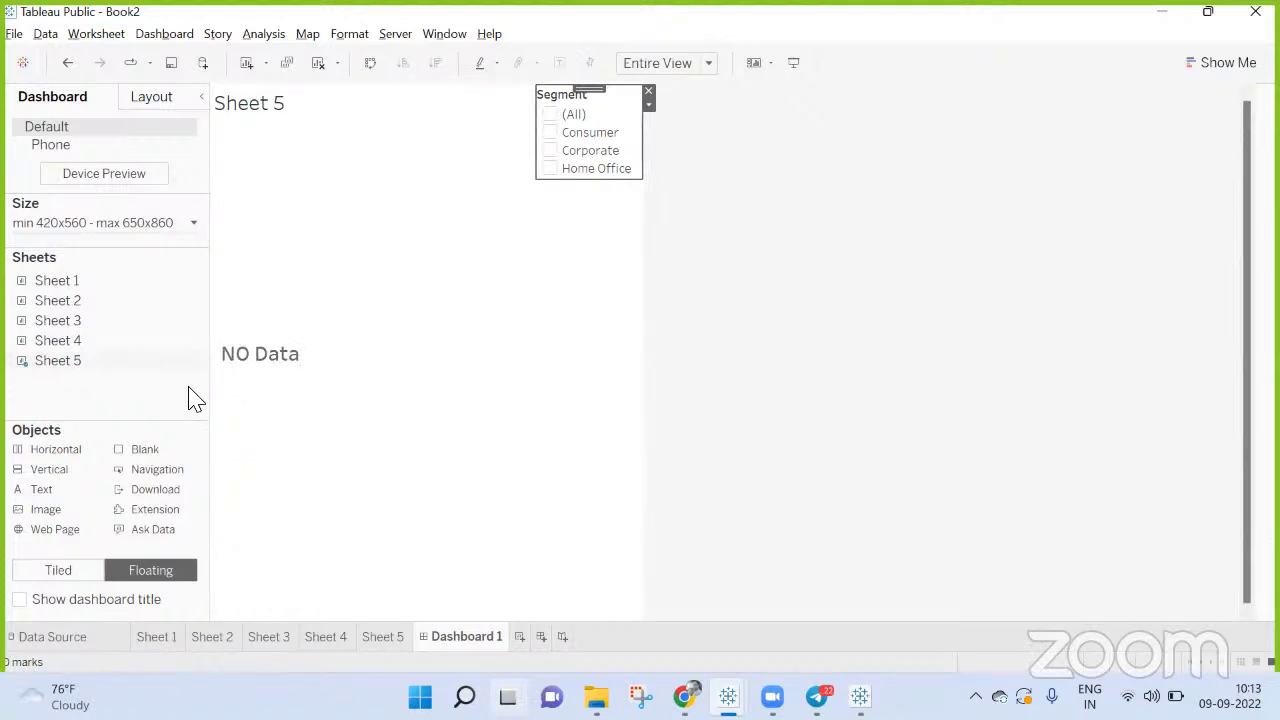
{"action": "left_click", "coordinate": [551, 115]}
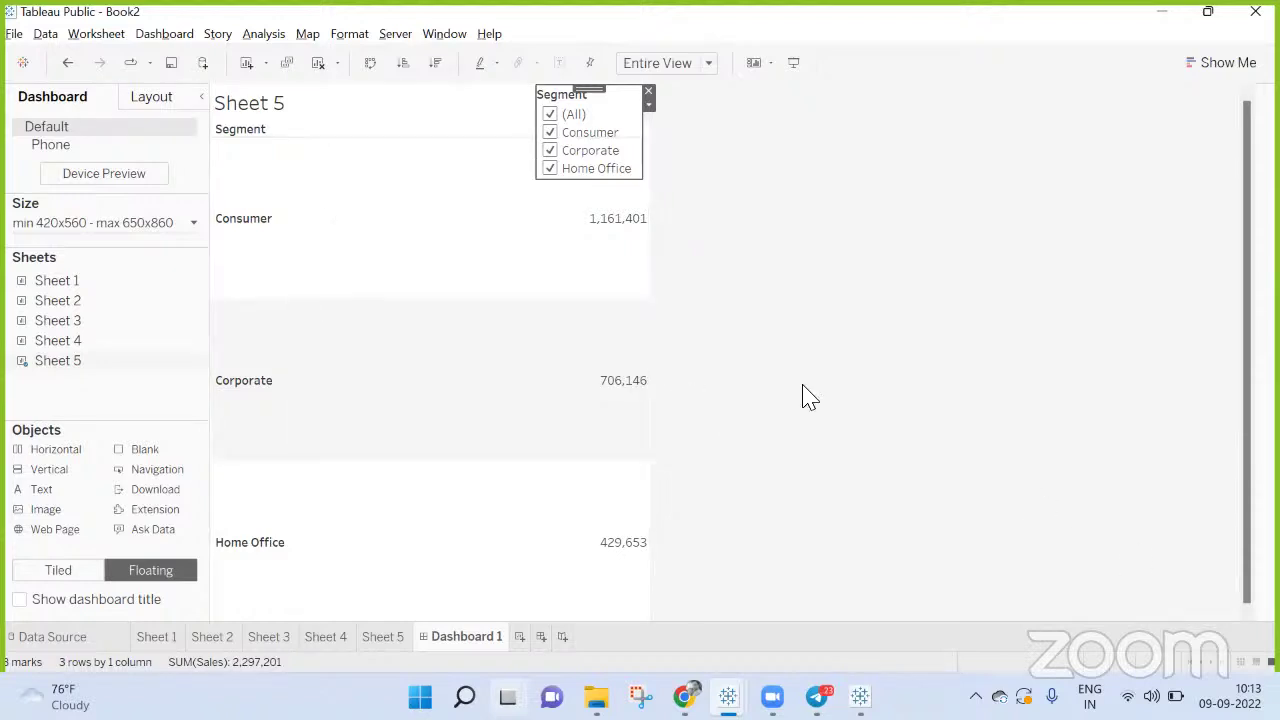
{"action": "left_click", "coordinate": [551, 115]}
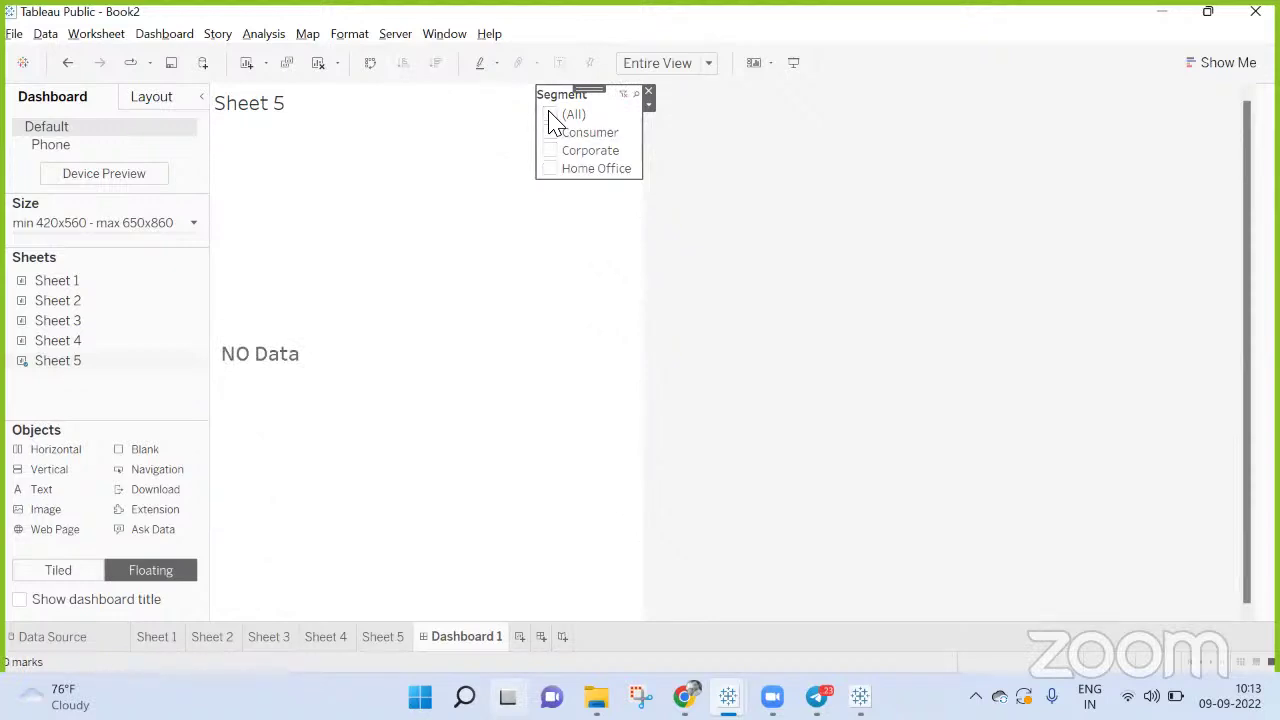
{"action": "left_click", "coordinate": [551, 115]}
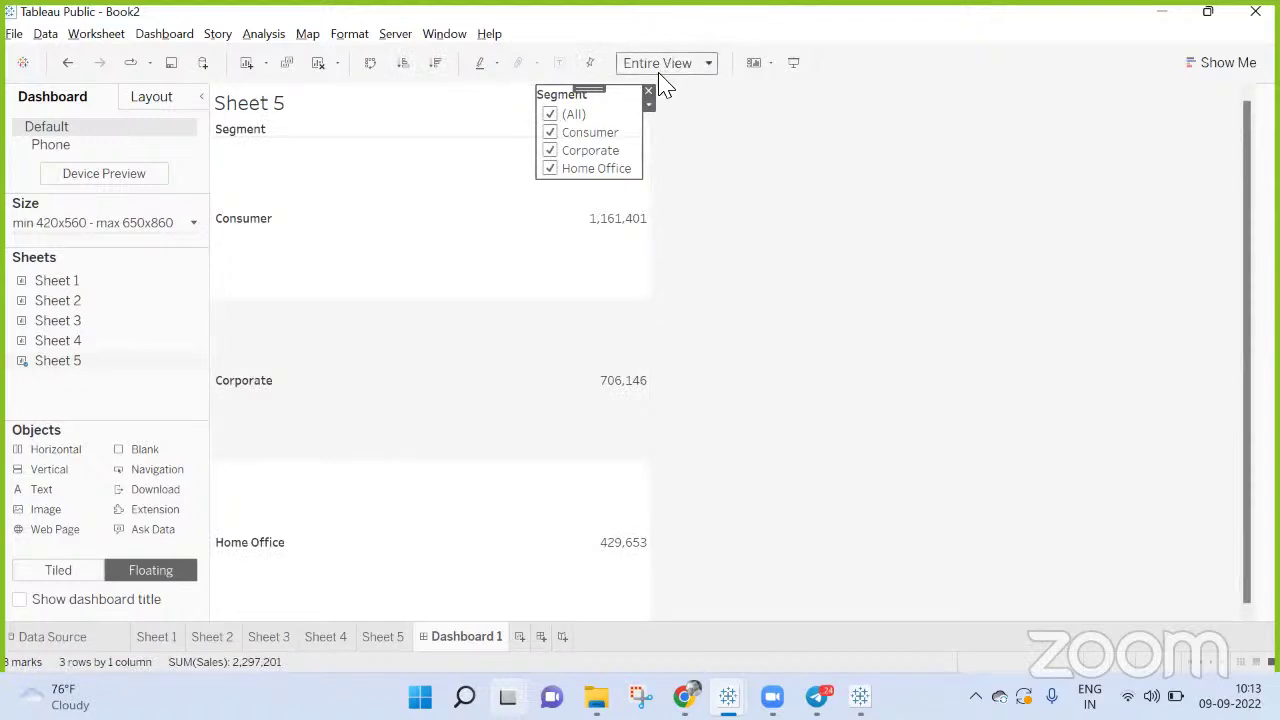
Limit the Segment filter to Consumer and compare the Standard fit of Sheet 5 with Entire View
{"action": "left_click", "coordinate": [551, 115]}
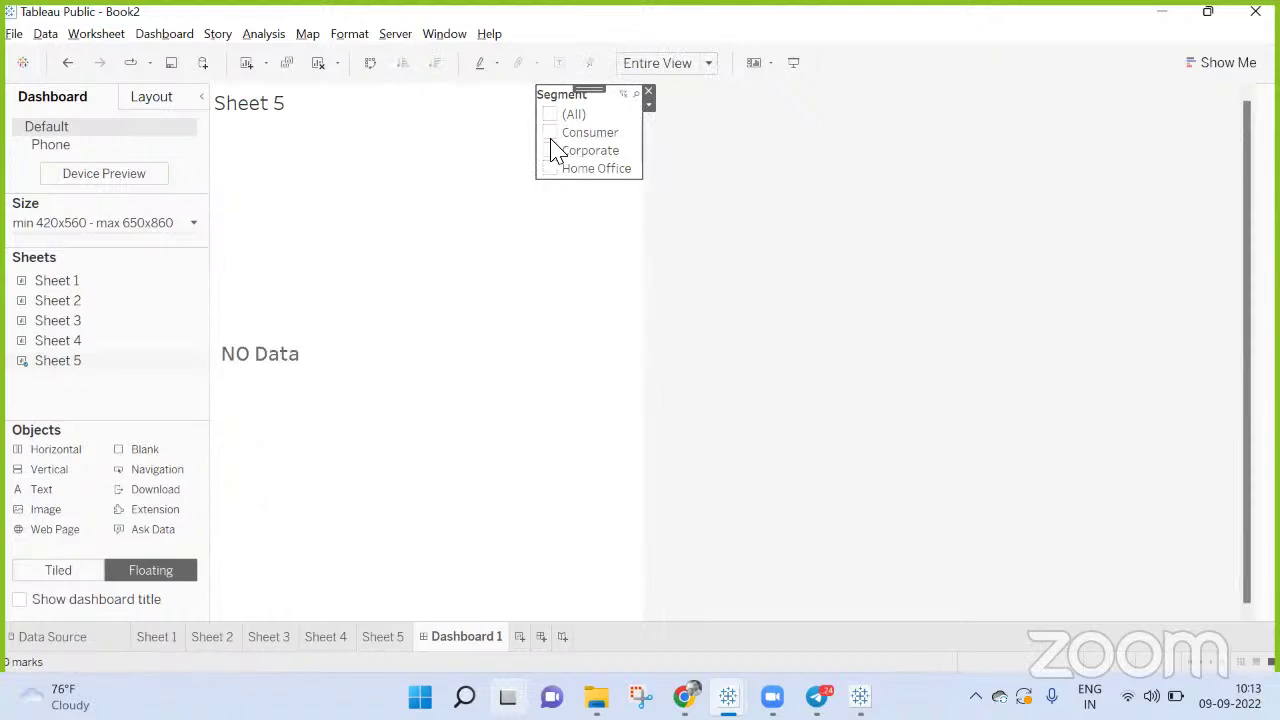
{"action": "left_click", "coordinate": [550, 133]}
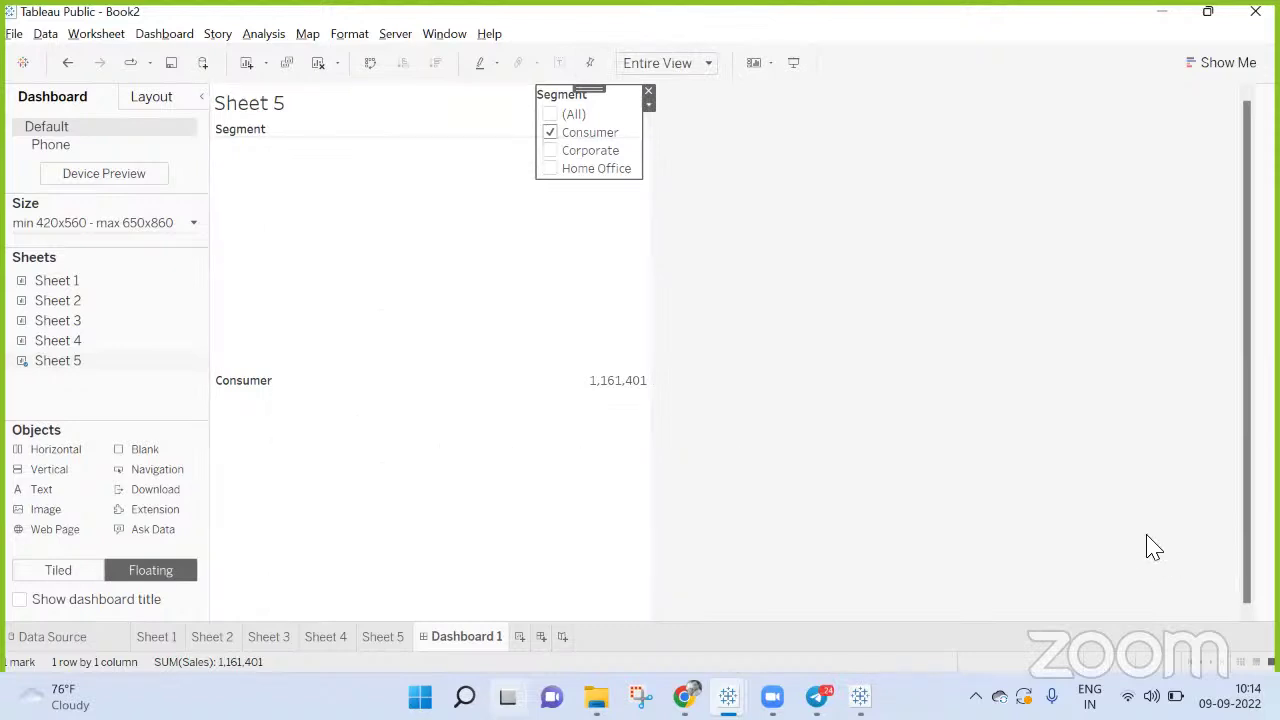
{"action": "left_click", "coordinate": [697, 66]}
{"action": "left_click", "coordinate": [690, 84]}
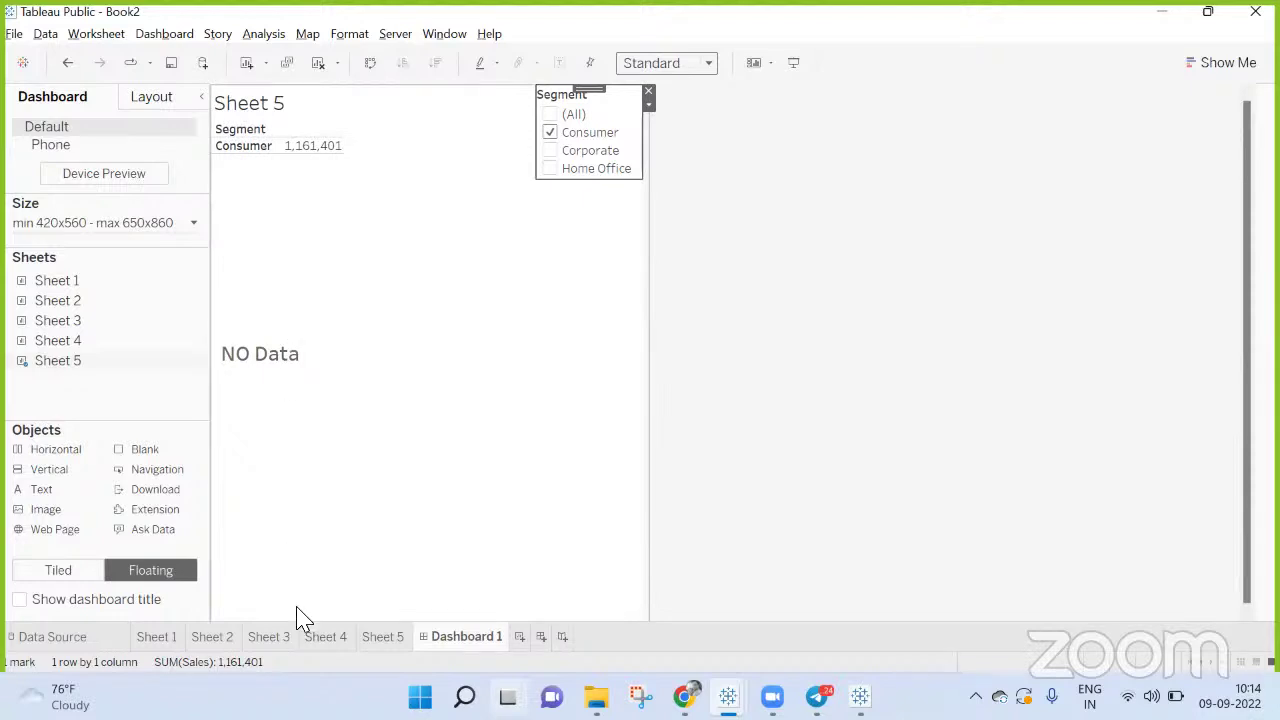
{"action": "left_click", "coordinate": [676, 68]}
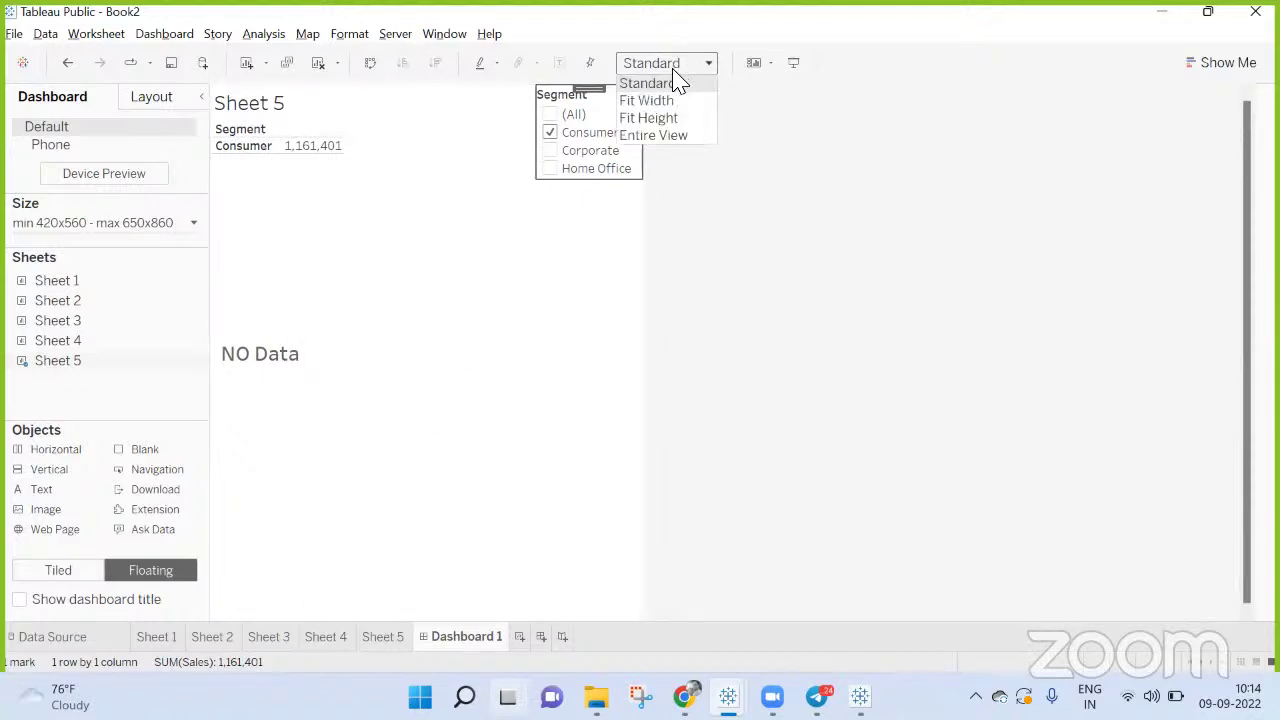
{"action": "left_click", "coordinate": [678, 138]}
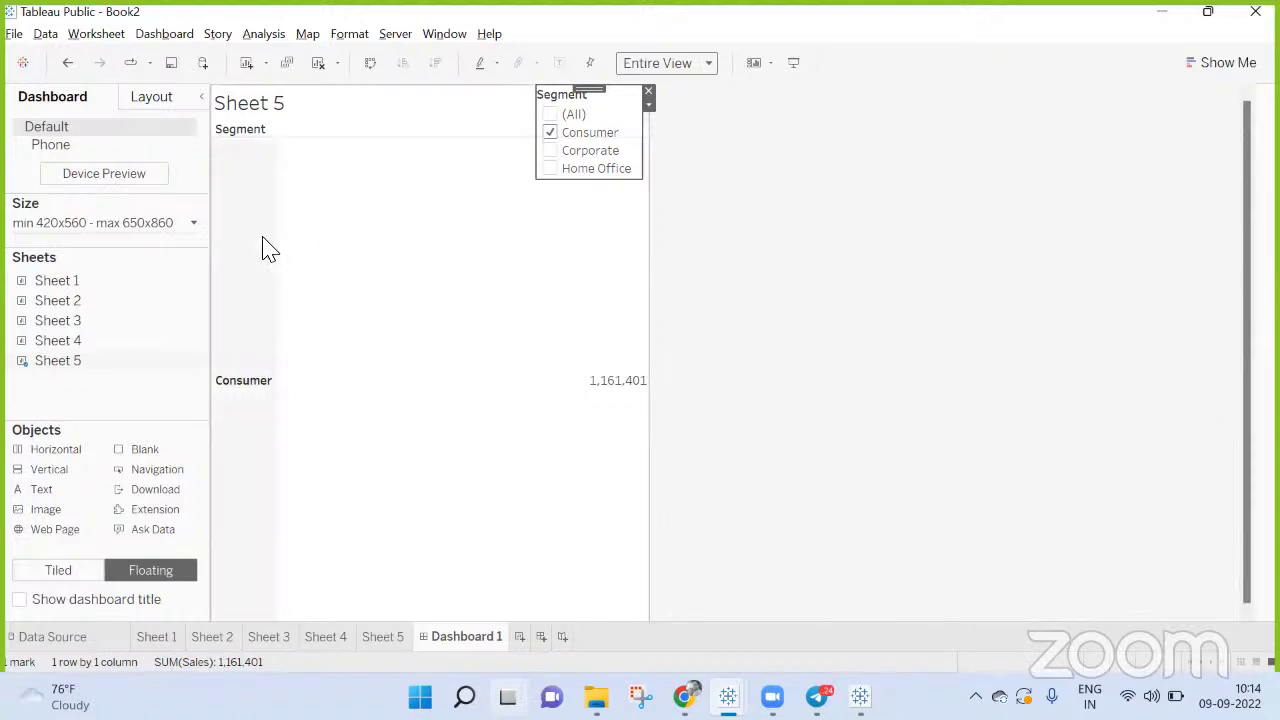
Set the default worksheet shading of Sheet 5 to a light beige
{"action": "left_click", "coordinate": [356, 34]}
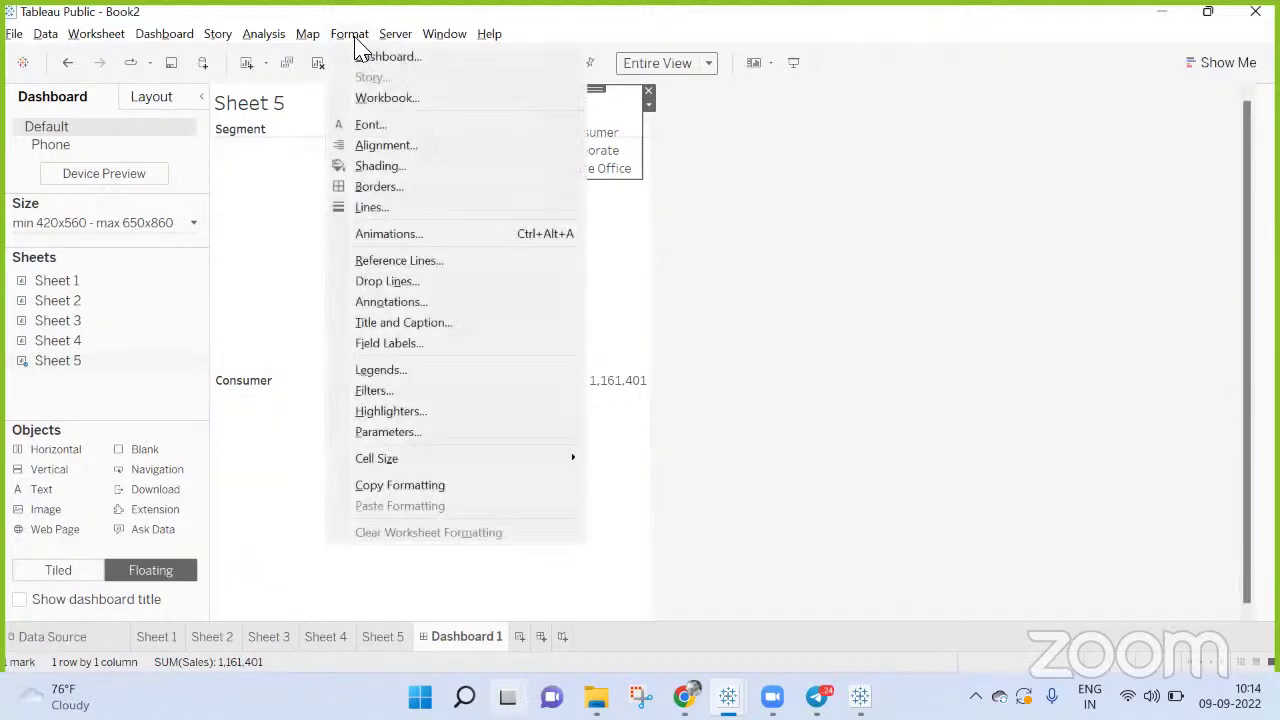
{"action": "left_click", "coordinate": [379, 166]}
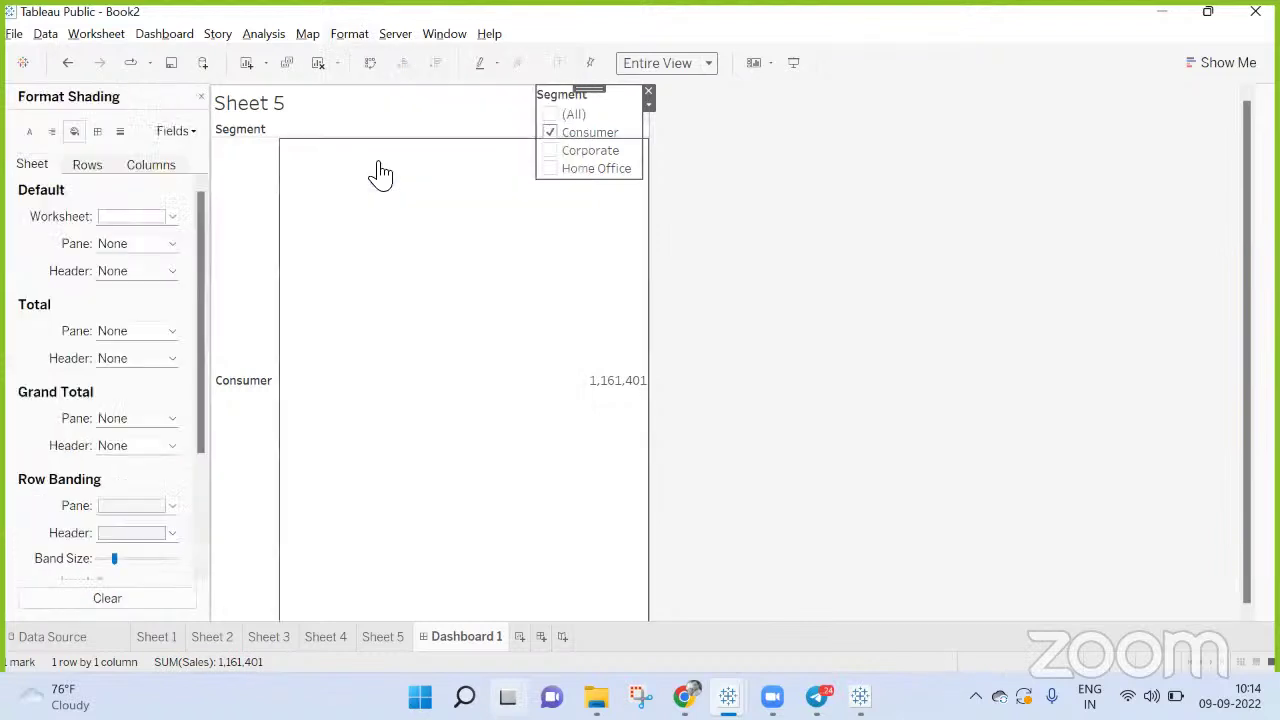
{"action": "left_click", "coordinate": [126, 218]}
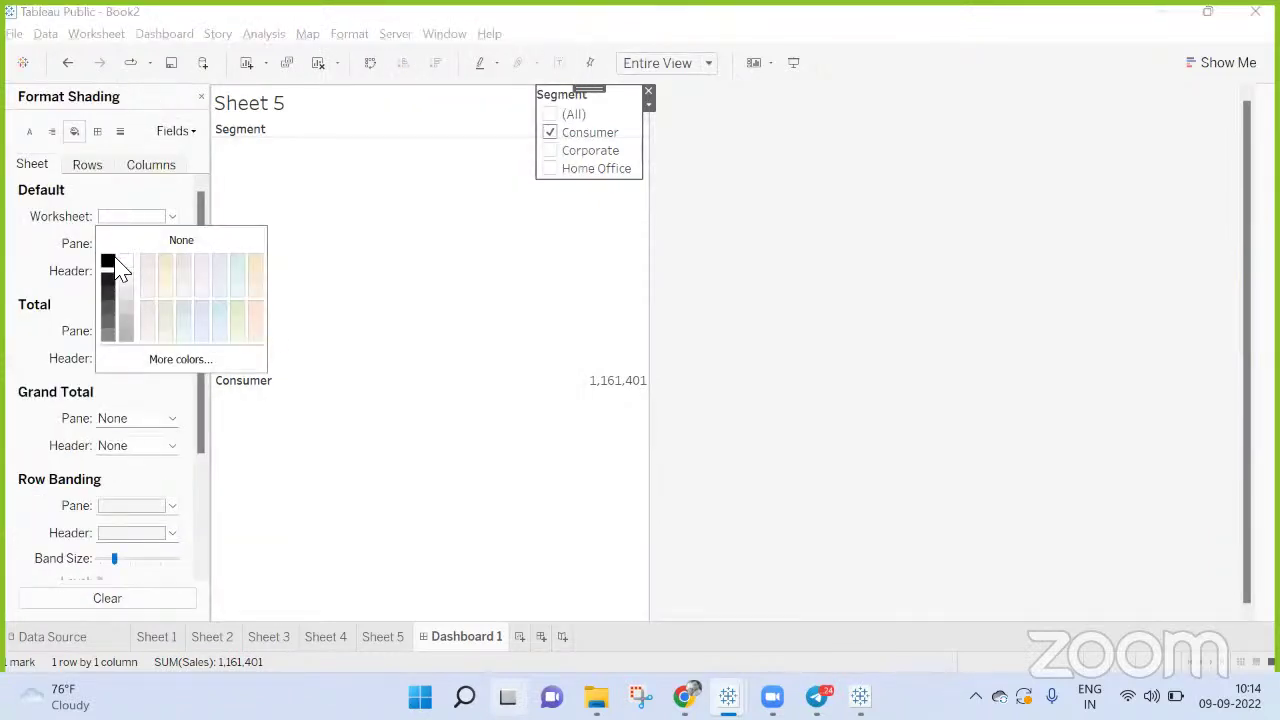
{"action": "left_click", "coordinate": [166, 264]}
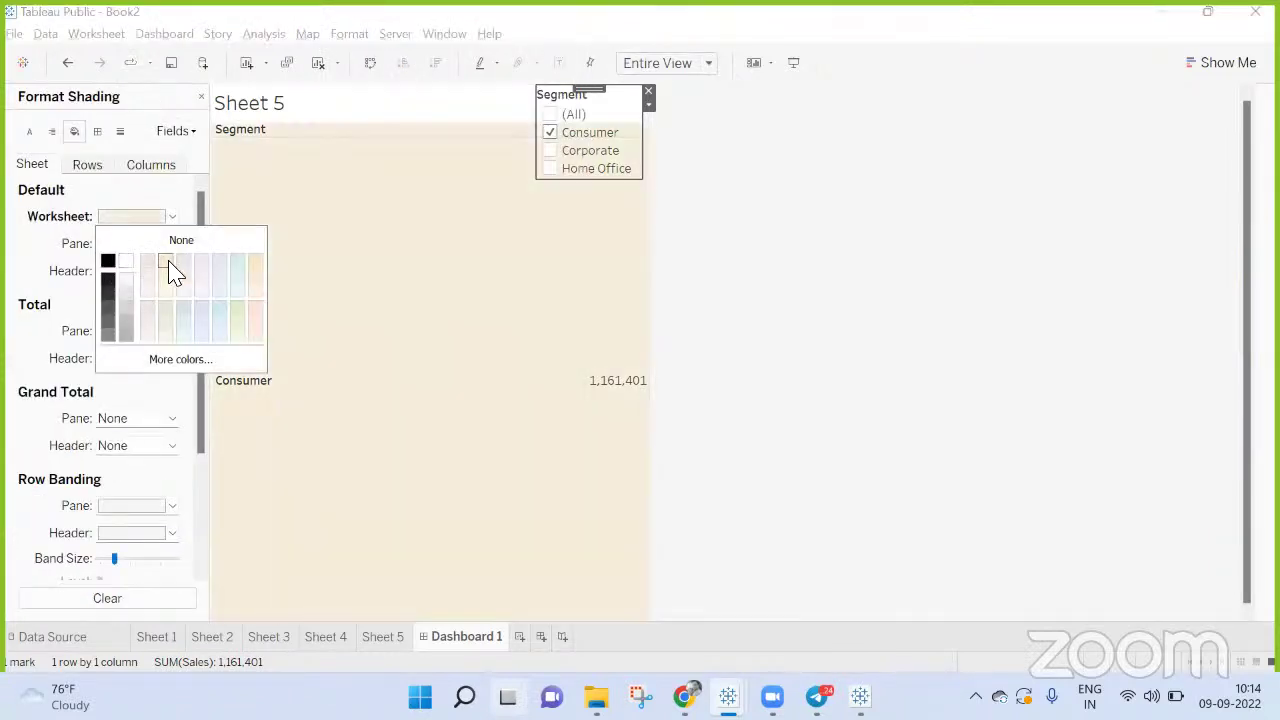
{"action": "left_click", "coordinate": [1091, 268]}
Check how the shaded Sheet 5 hides the "NO Data" text by alternately selecting and clearing all Segment values
{"action": "left_click", "coordinate": [551, 115]}
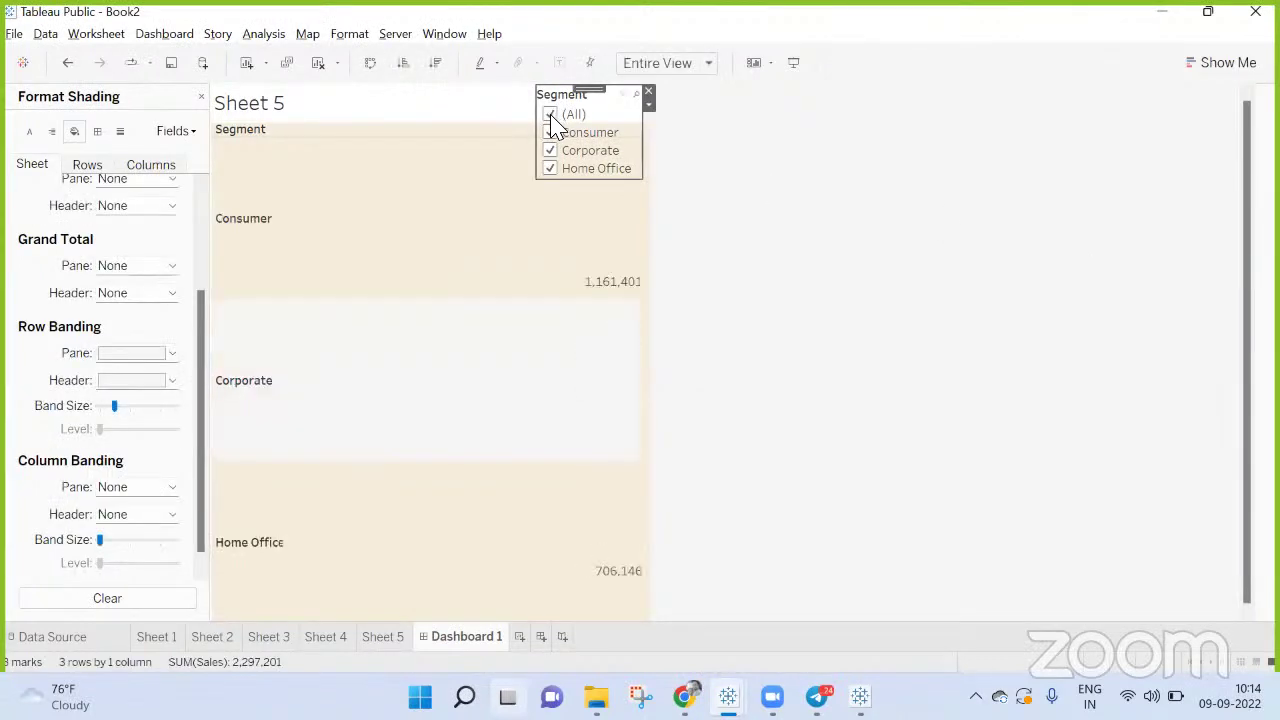
{"action": "left_click", "coordinate": [551, 117]}
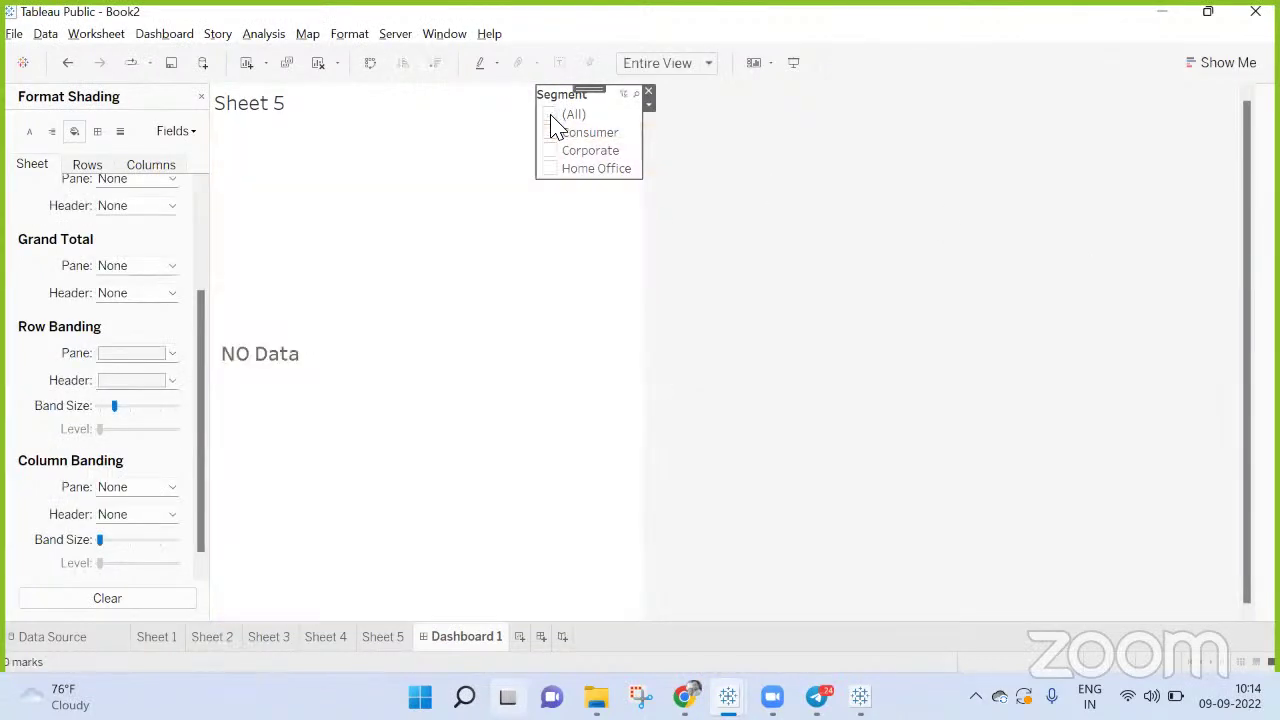
{"action": "left_click", "coordinate": [551, 116]}
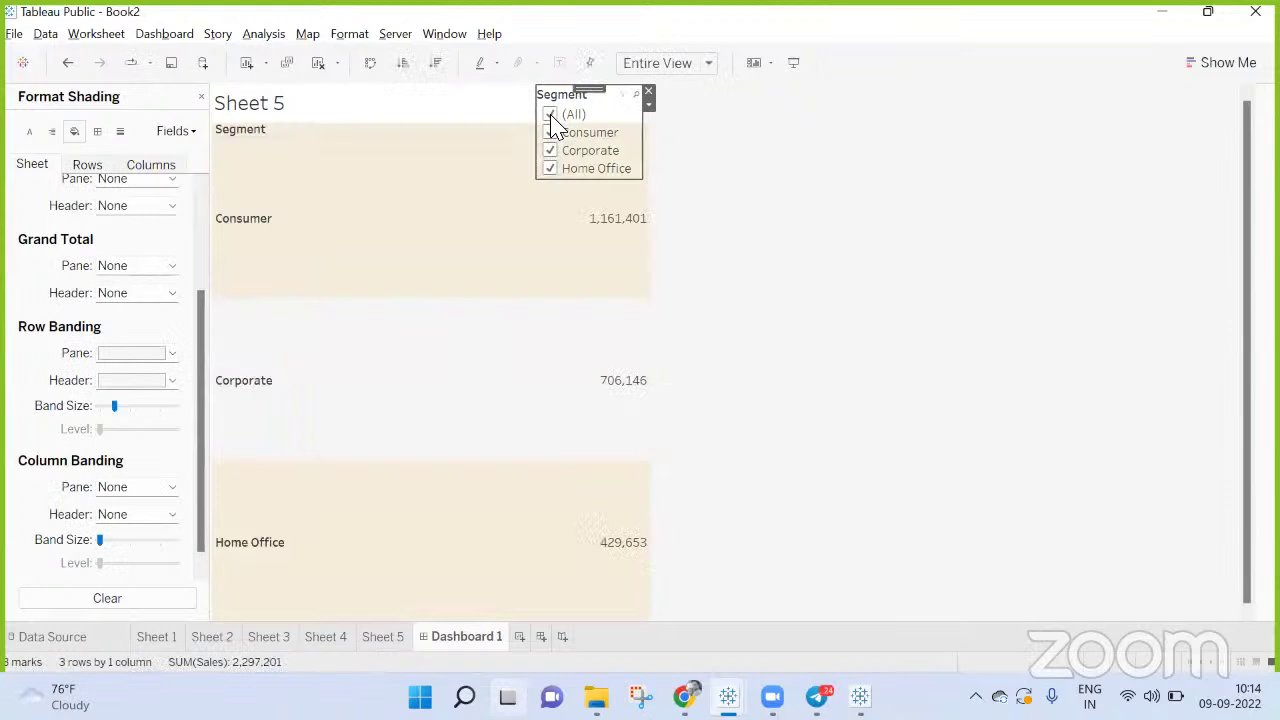
{"action": "left_click", "coordinate": [551, 116]}
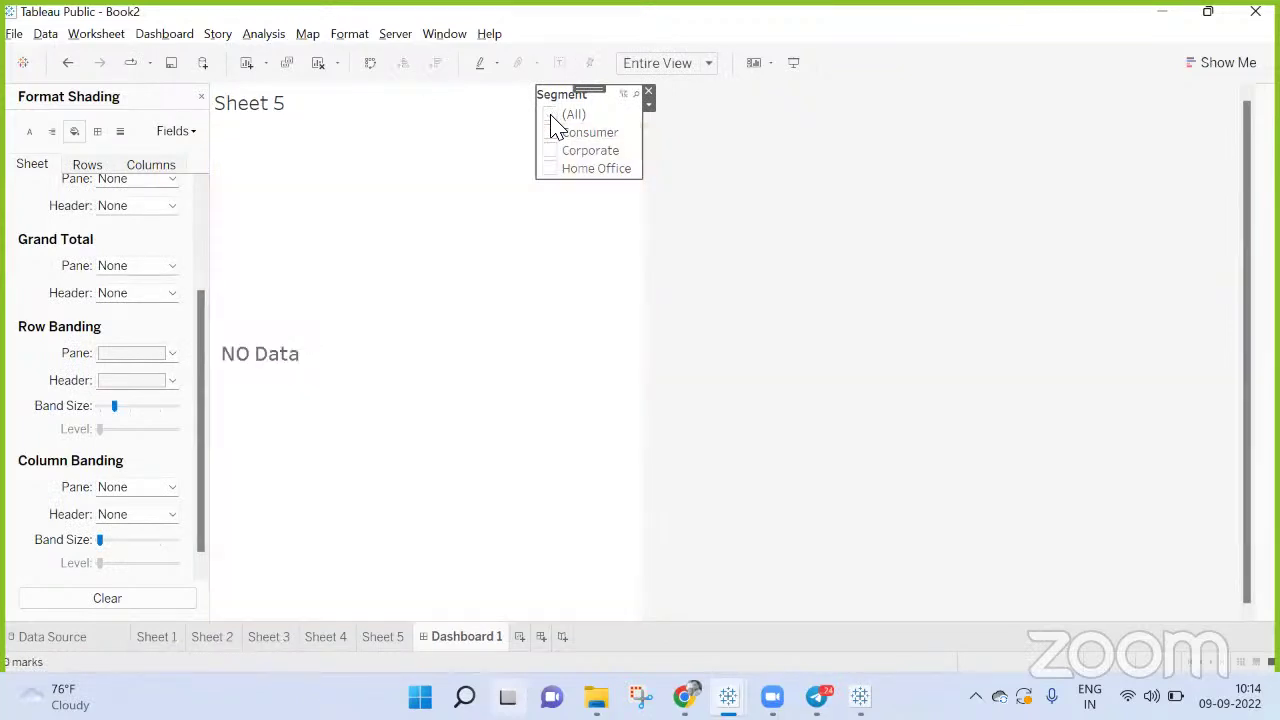
{"action": "left_click", "coordinate": [551, 116]}
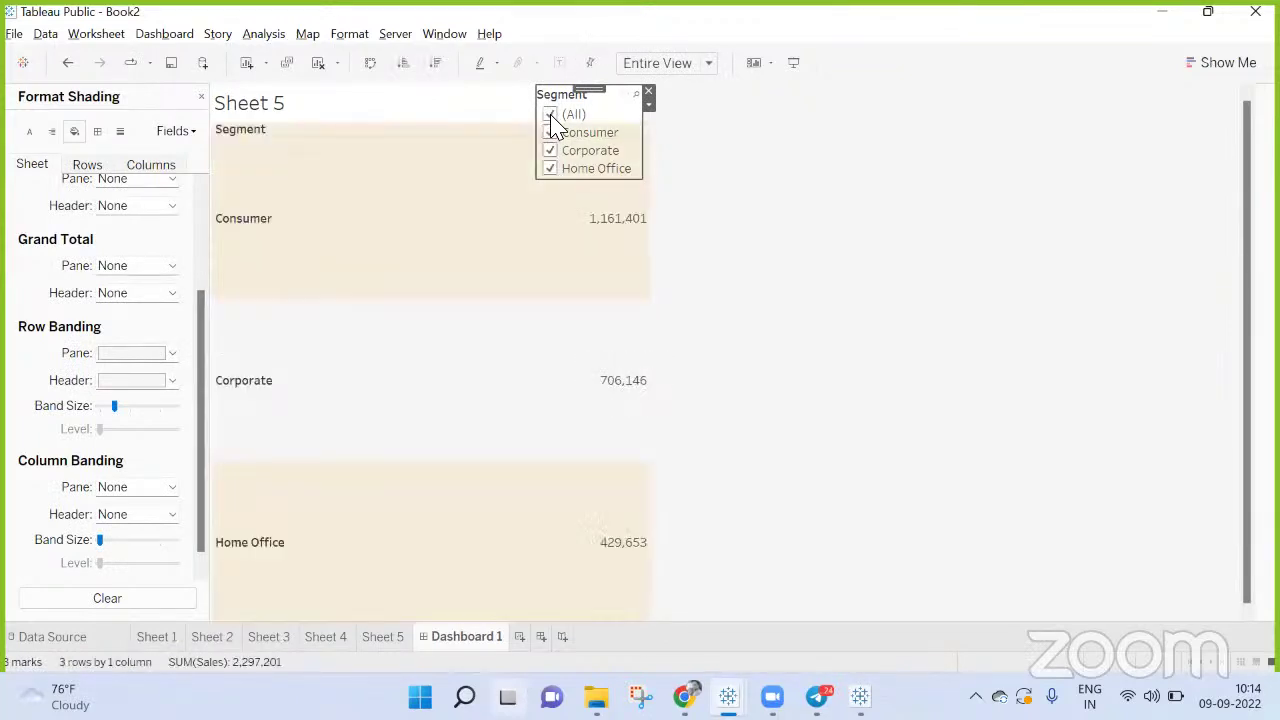
{"action": "left_click", "coordinate": [551, 116]}
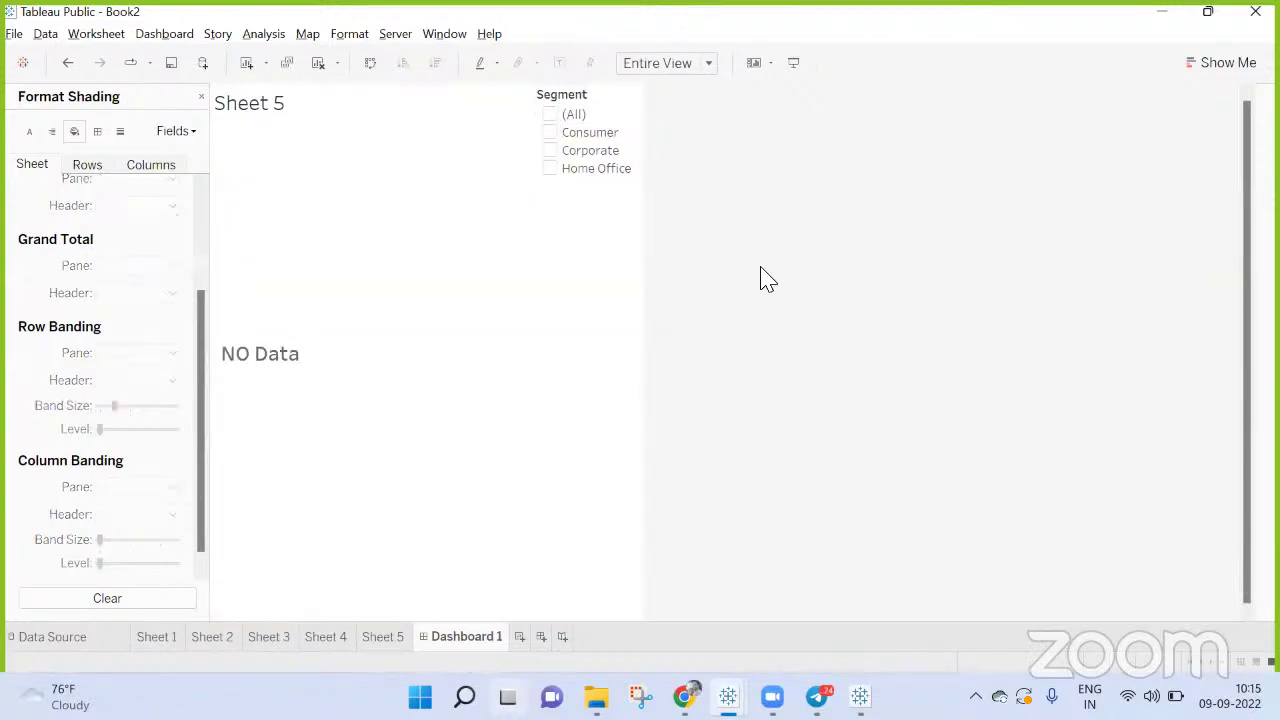
Switch to the Google Meet call to check on the participants, and return to the Tableau dashboard
{"action": "mouse_move", "coordinate": [703, 680]}
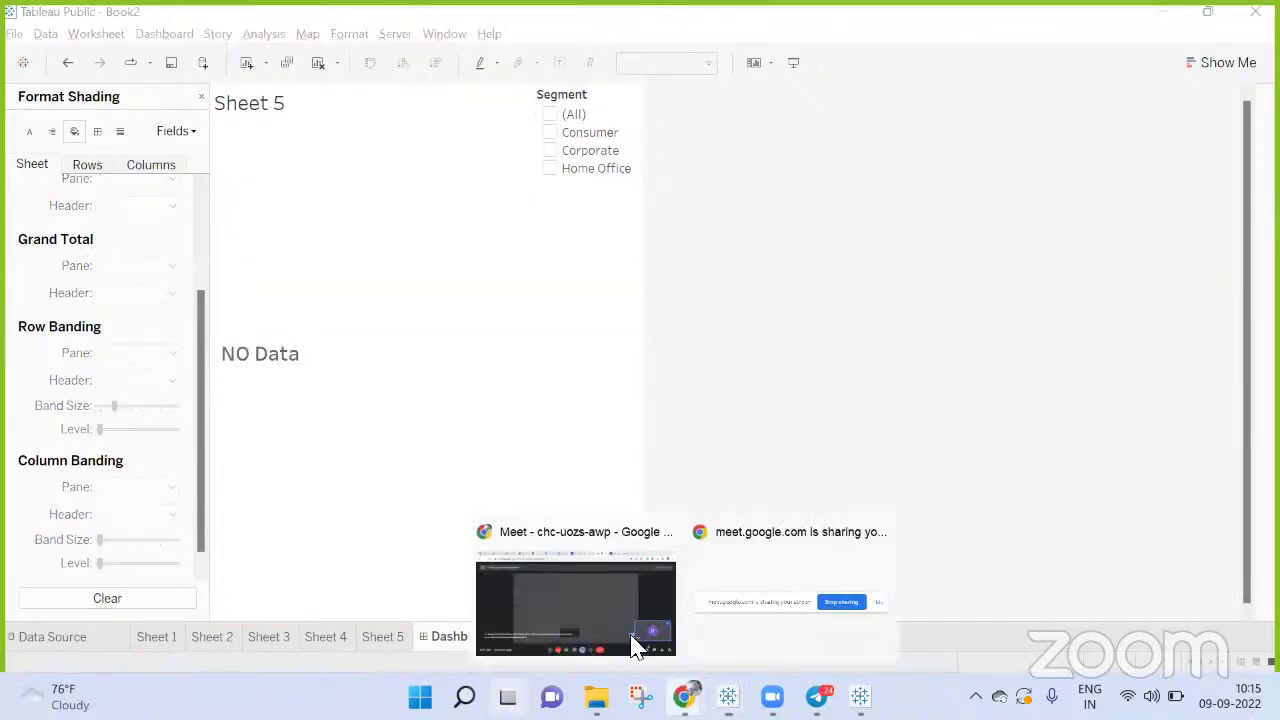
{"action": "left_click", "coordinate": [634, 645]}
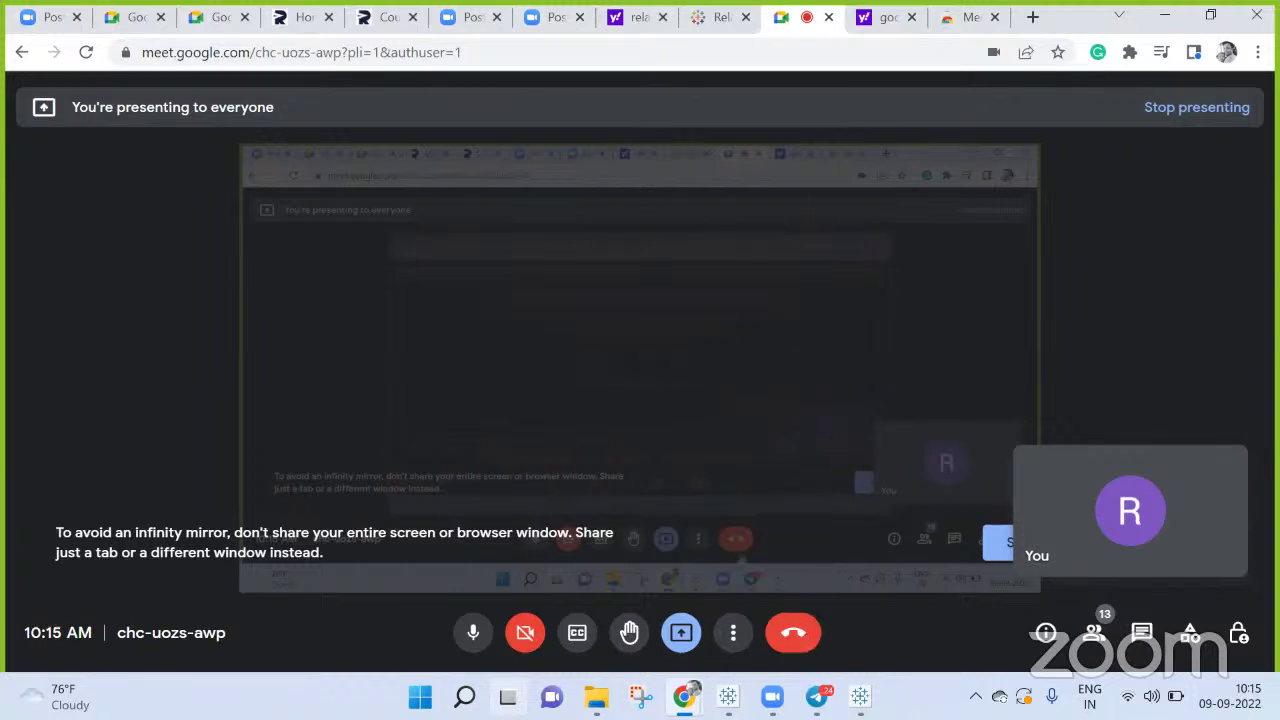
{"action": "mouse_move", "coordinate": [816, 696]}
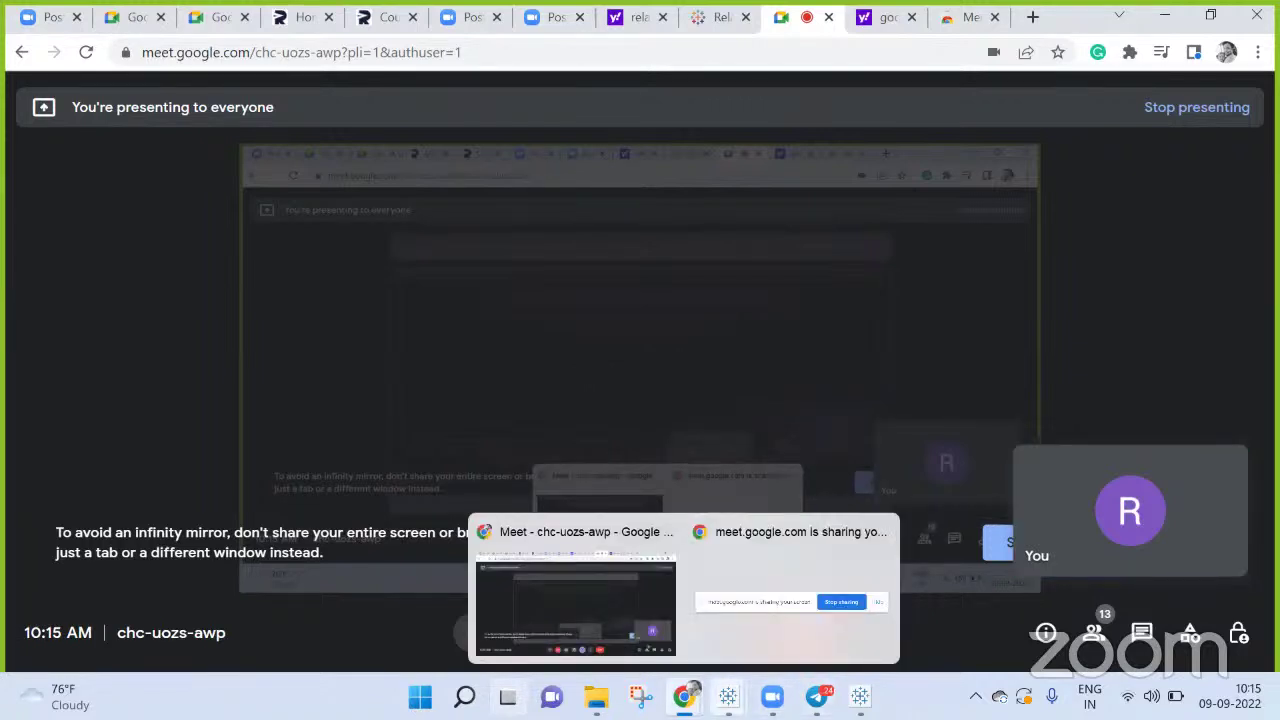
{"action": "mouse_move", "coordinate": [728, 696]}
{"action": "left_click", "coordinate": [828, 618]}
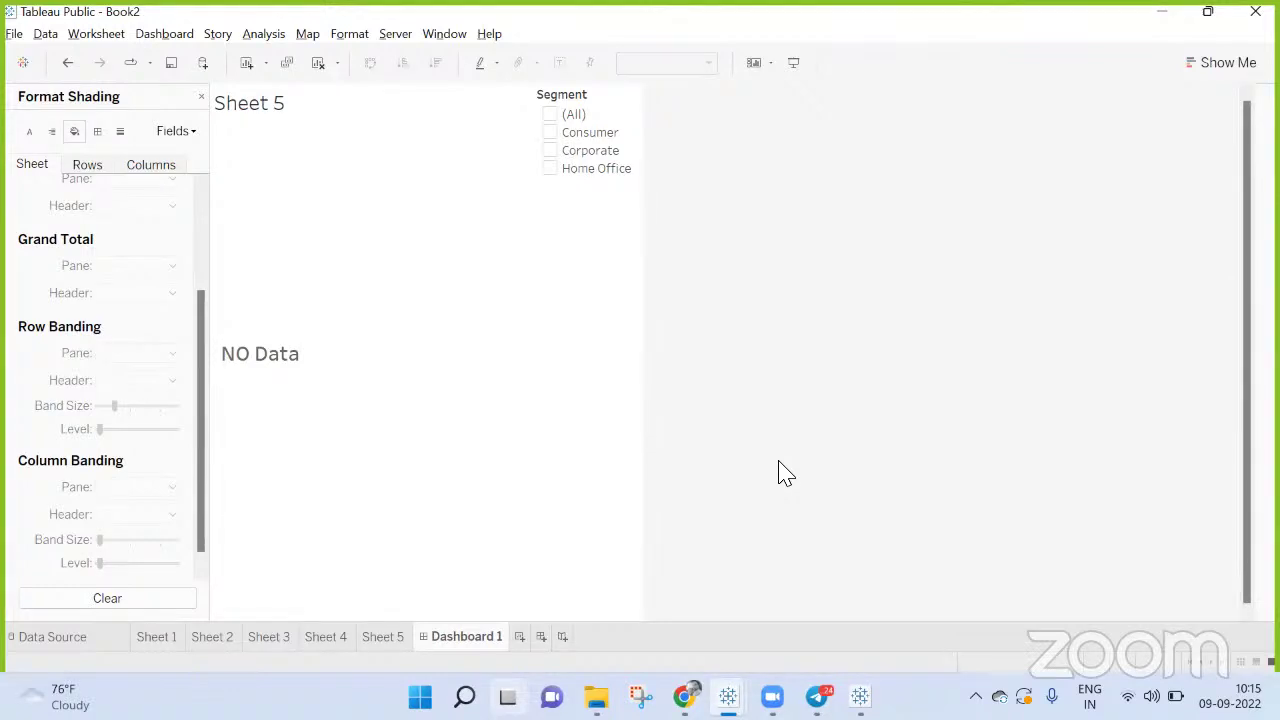
Toggle all Segment values on and off, remove the floating Sheet 5 to expose the text beneath, and undo the removal
{"action": "left_click", "coordinate": [550, 115]}
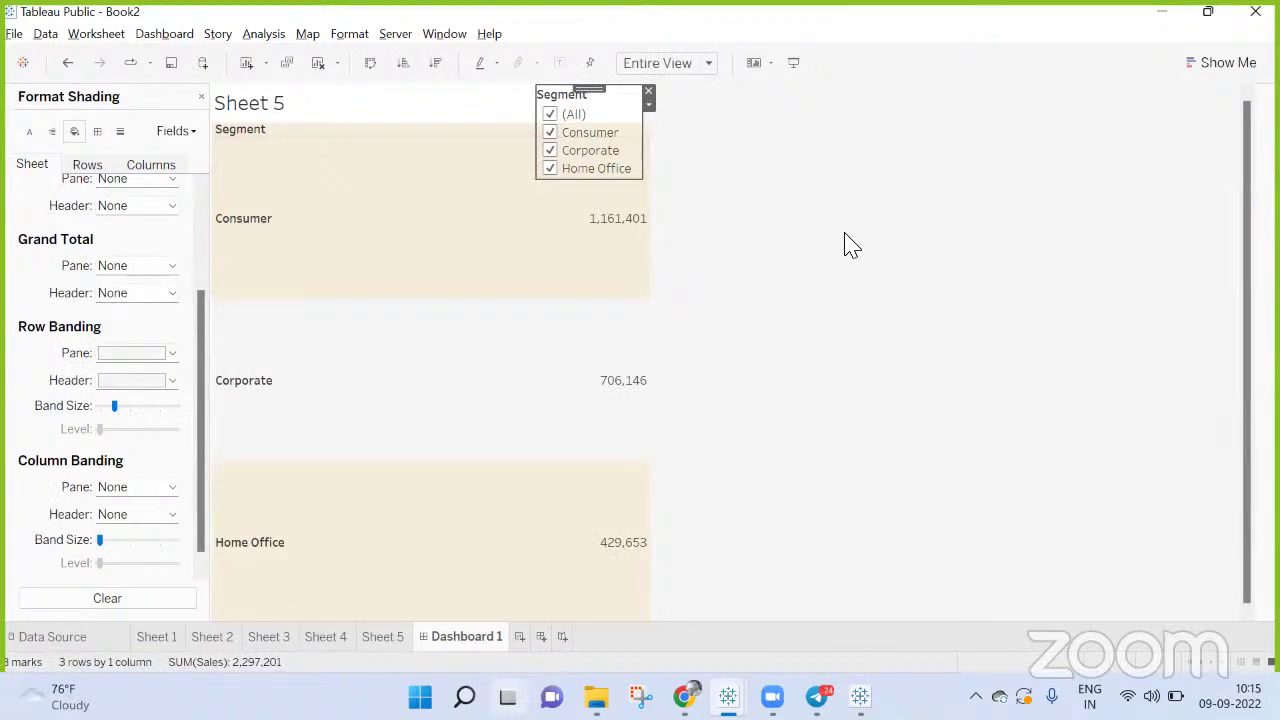
{"action": "left_click", "coordinate": [550, 132]}
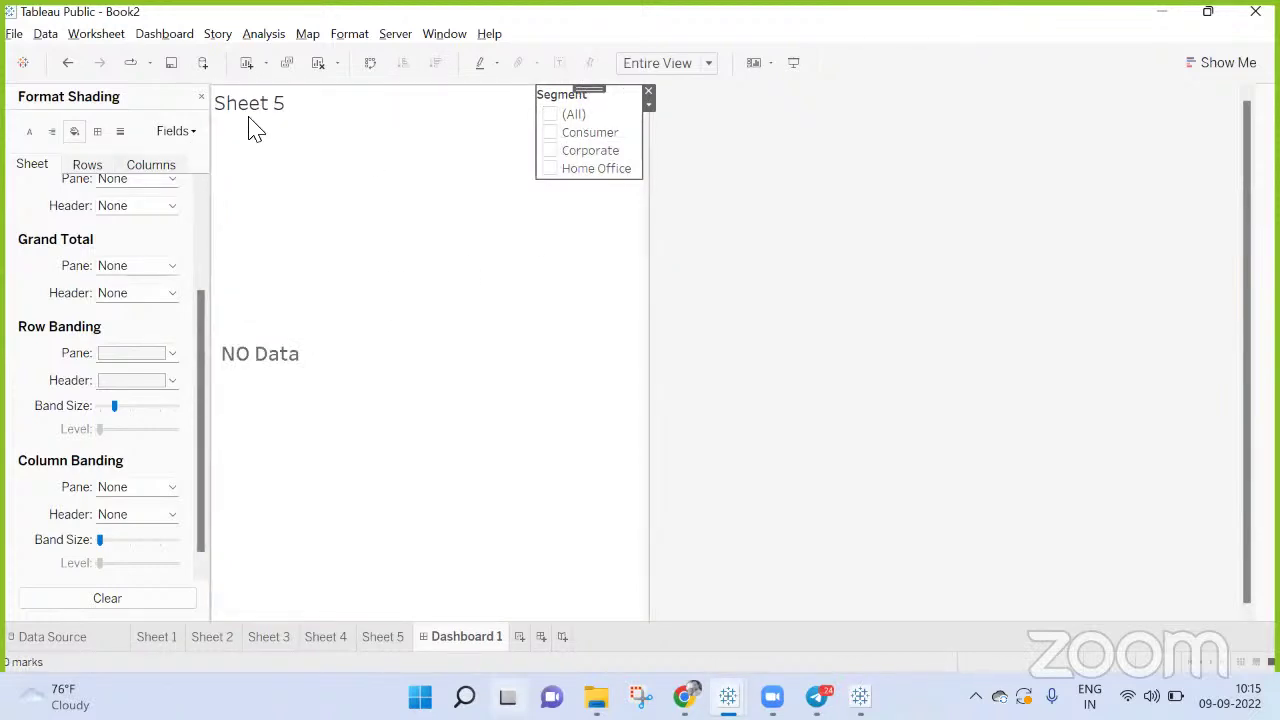
{"action": "left_click", "coordinate": [299, 103]}
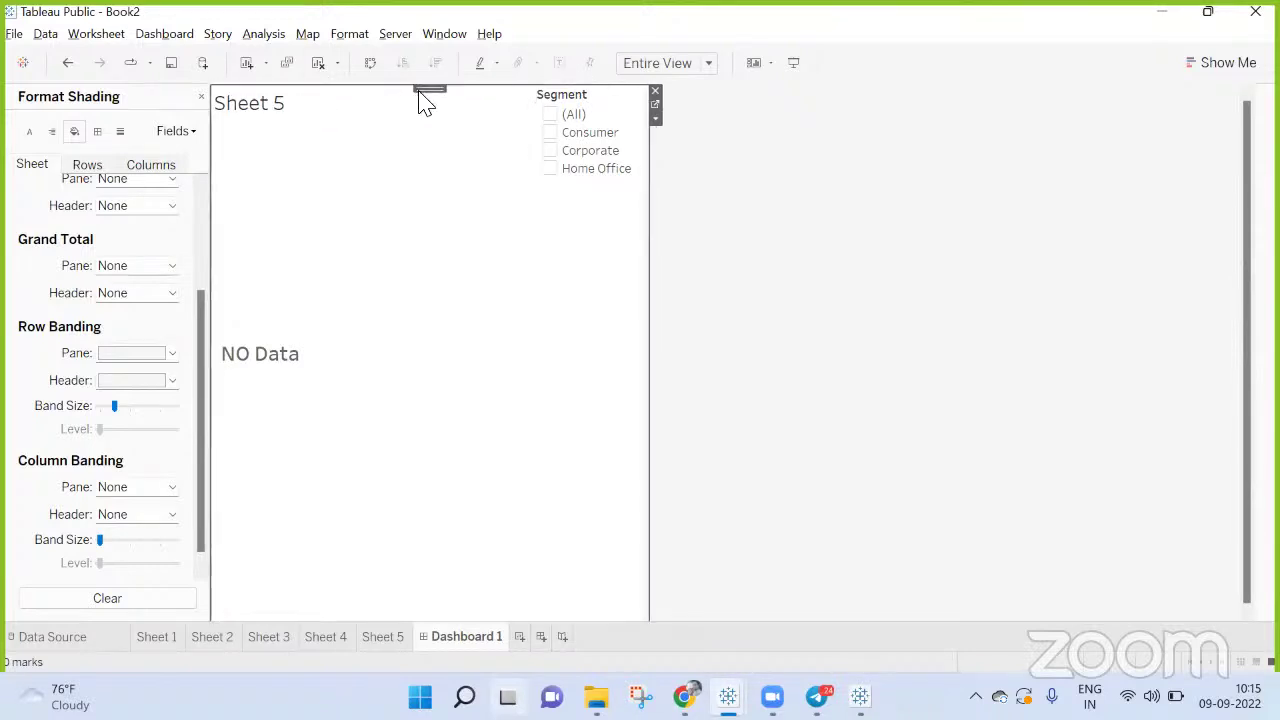
{"action": "left_click_drag", "start_coordinate": [425, 105], "coordinate": [748, 89]}
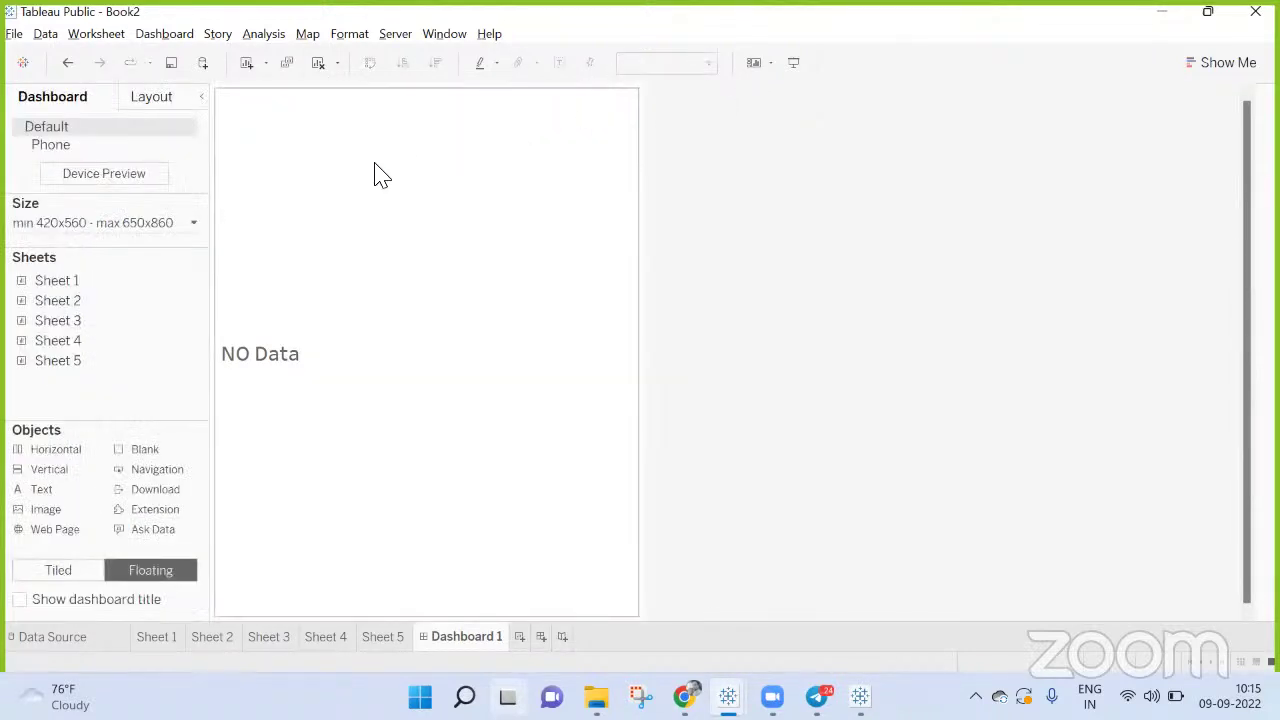
{"action": "key", "text": "ctrl+z"}
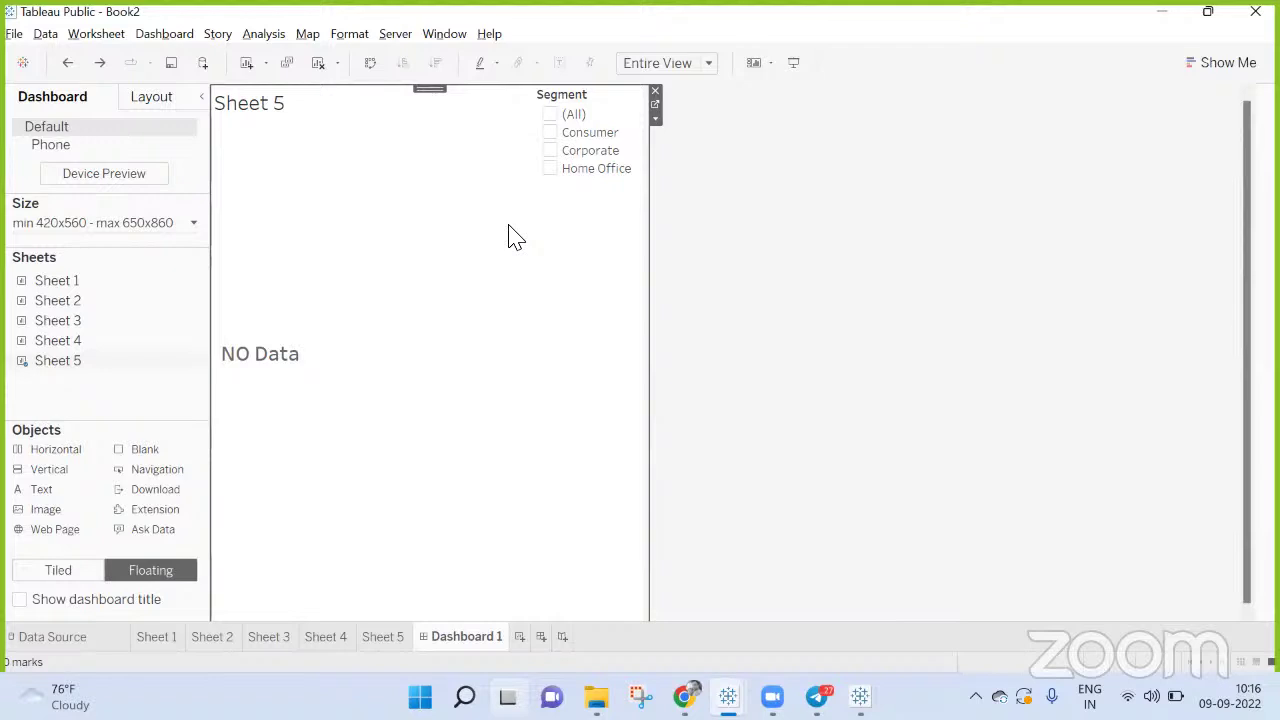
Reselect all values in the Segment filter and deselect the dashboard objects
{"action": "left_click", "coordinate": [550, 115]}
{"action": "left_click", "coordinate": [806, 314]}
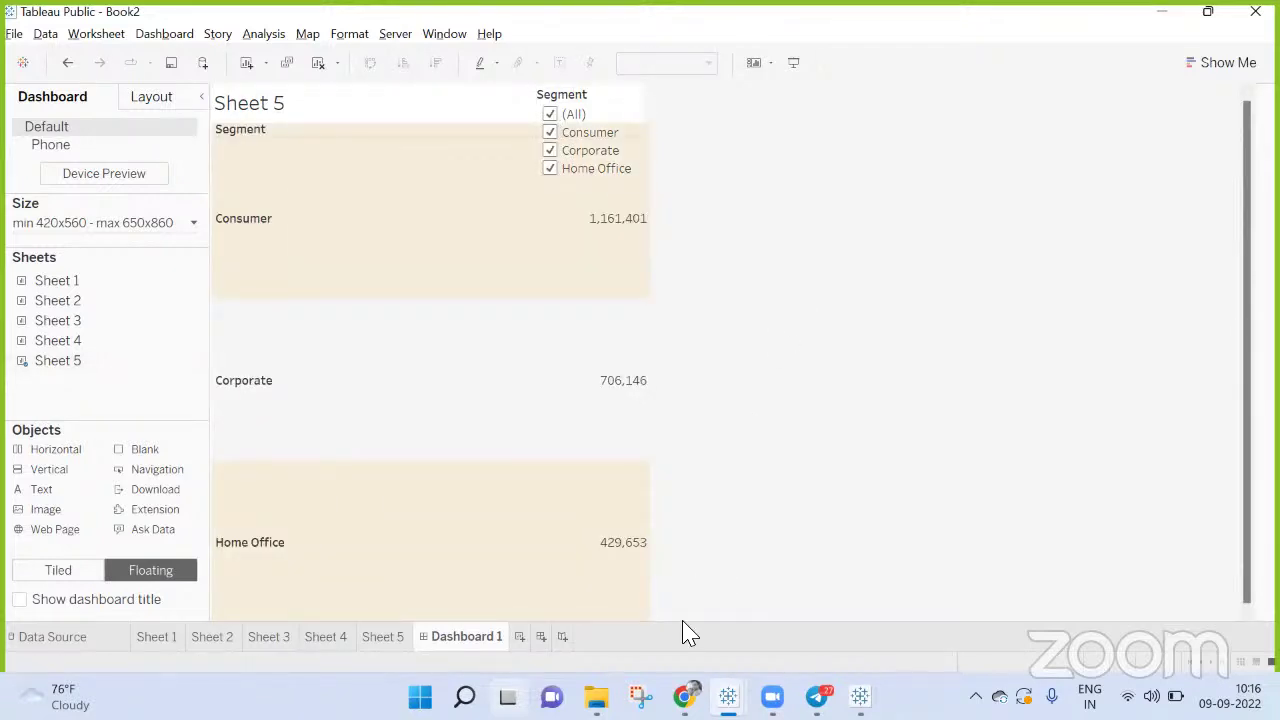
Switch to the Google Meet window and end the call for everyone
{"action": "mouse_move", "coordinate": [684, 697]}
{"action": "left_click", "coordinate": [566, 592]}
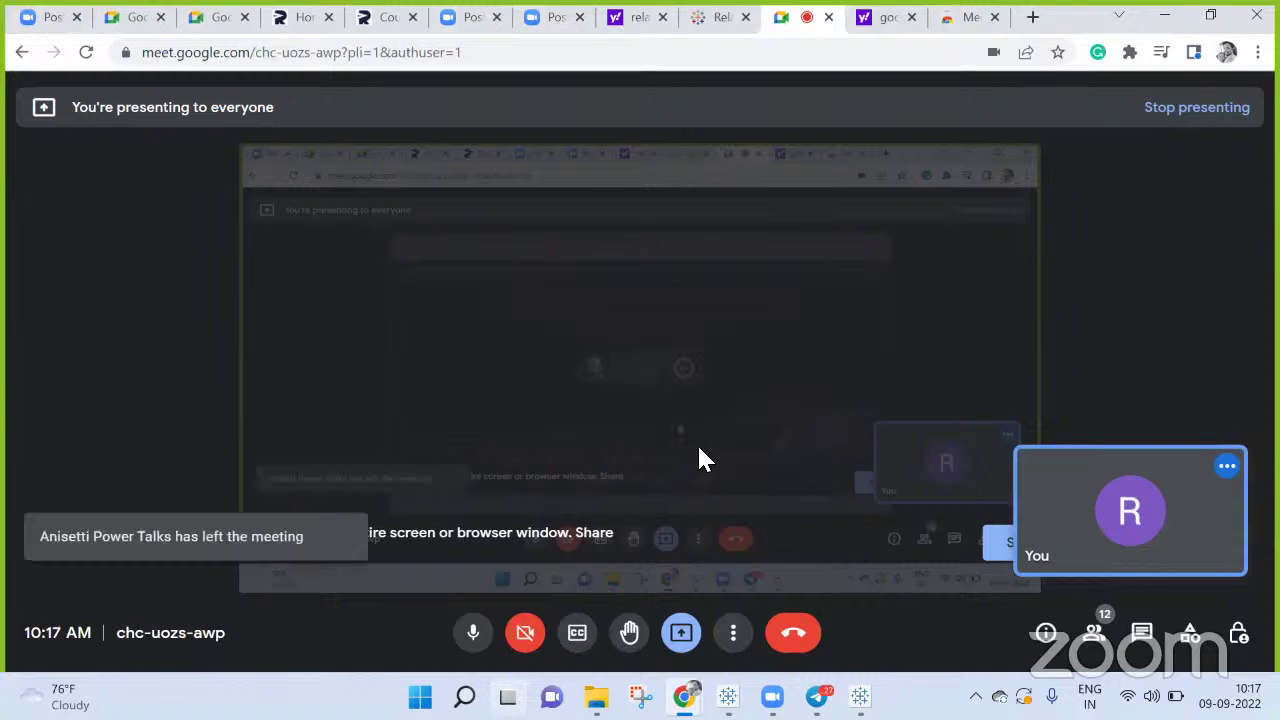
{"action": "left_click", "coordinate": [804, 635]}
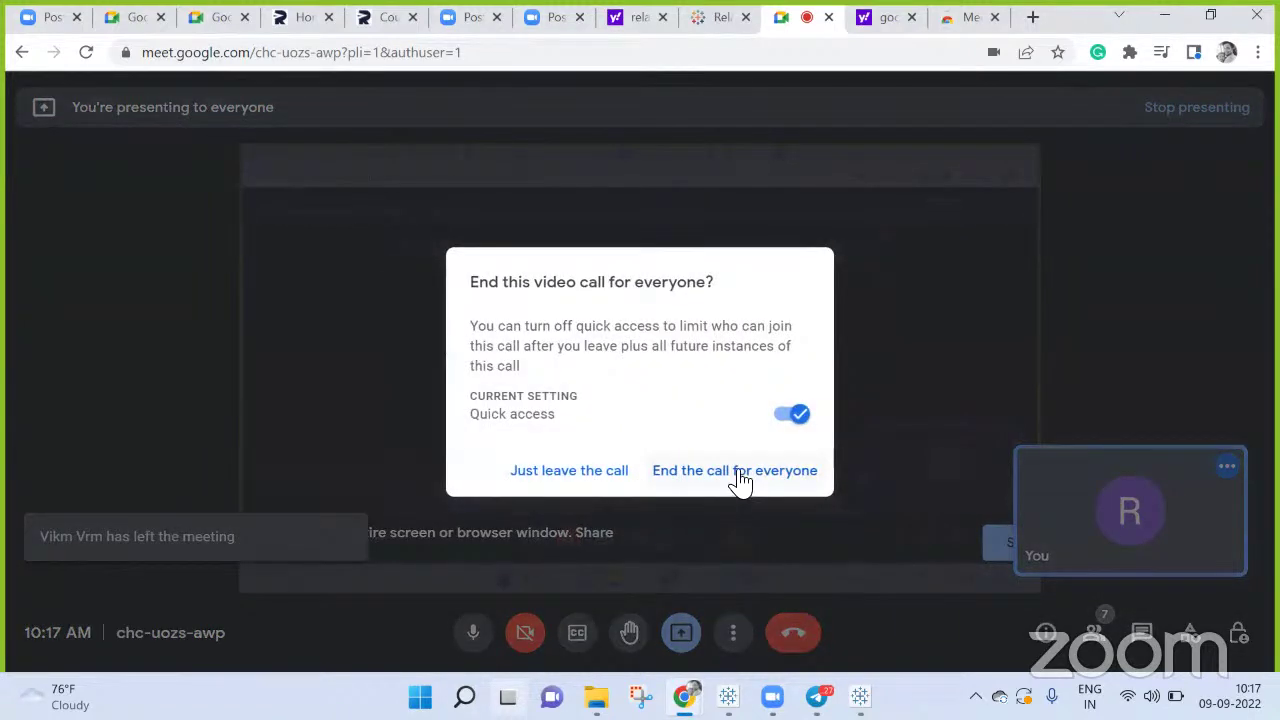
{"action": "left_click", "coordinate": [740, 482]}
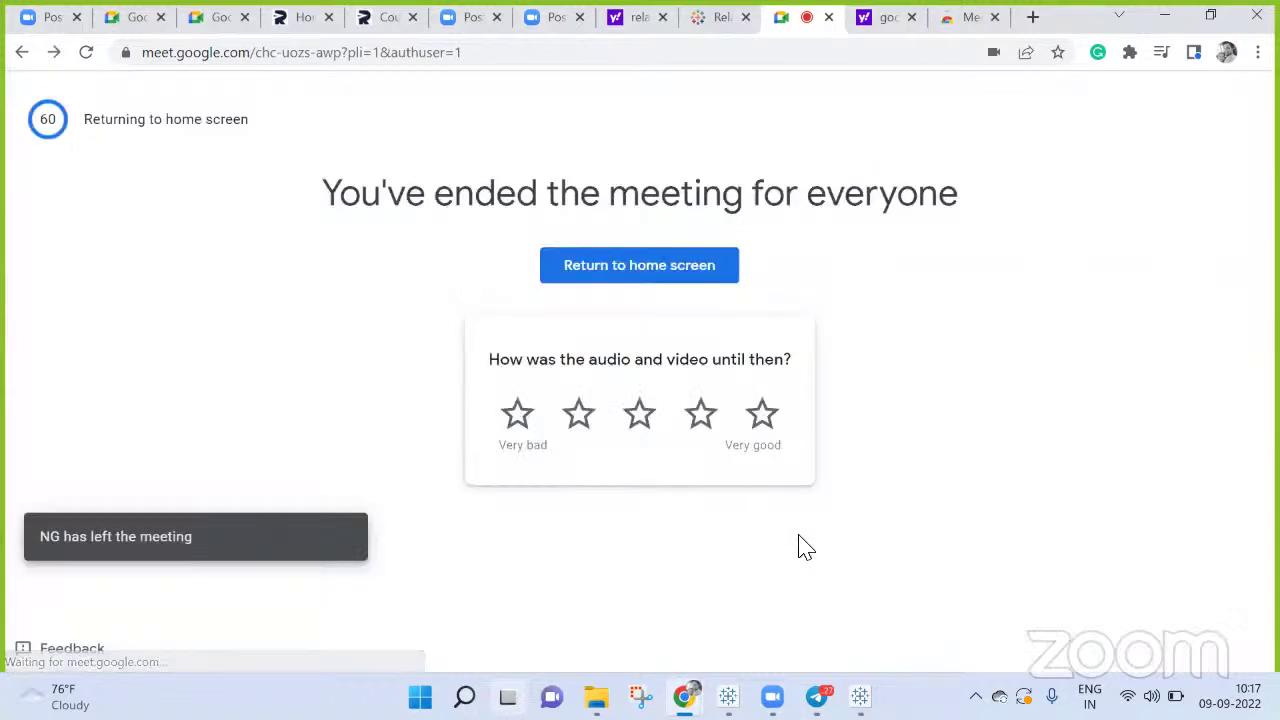